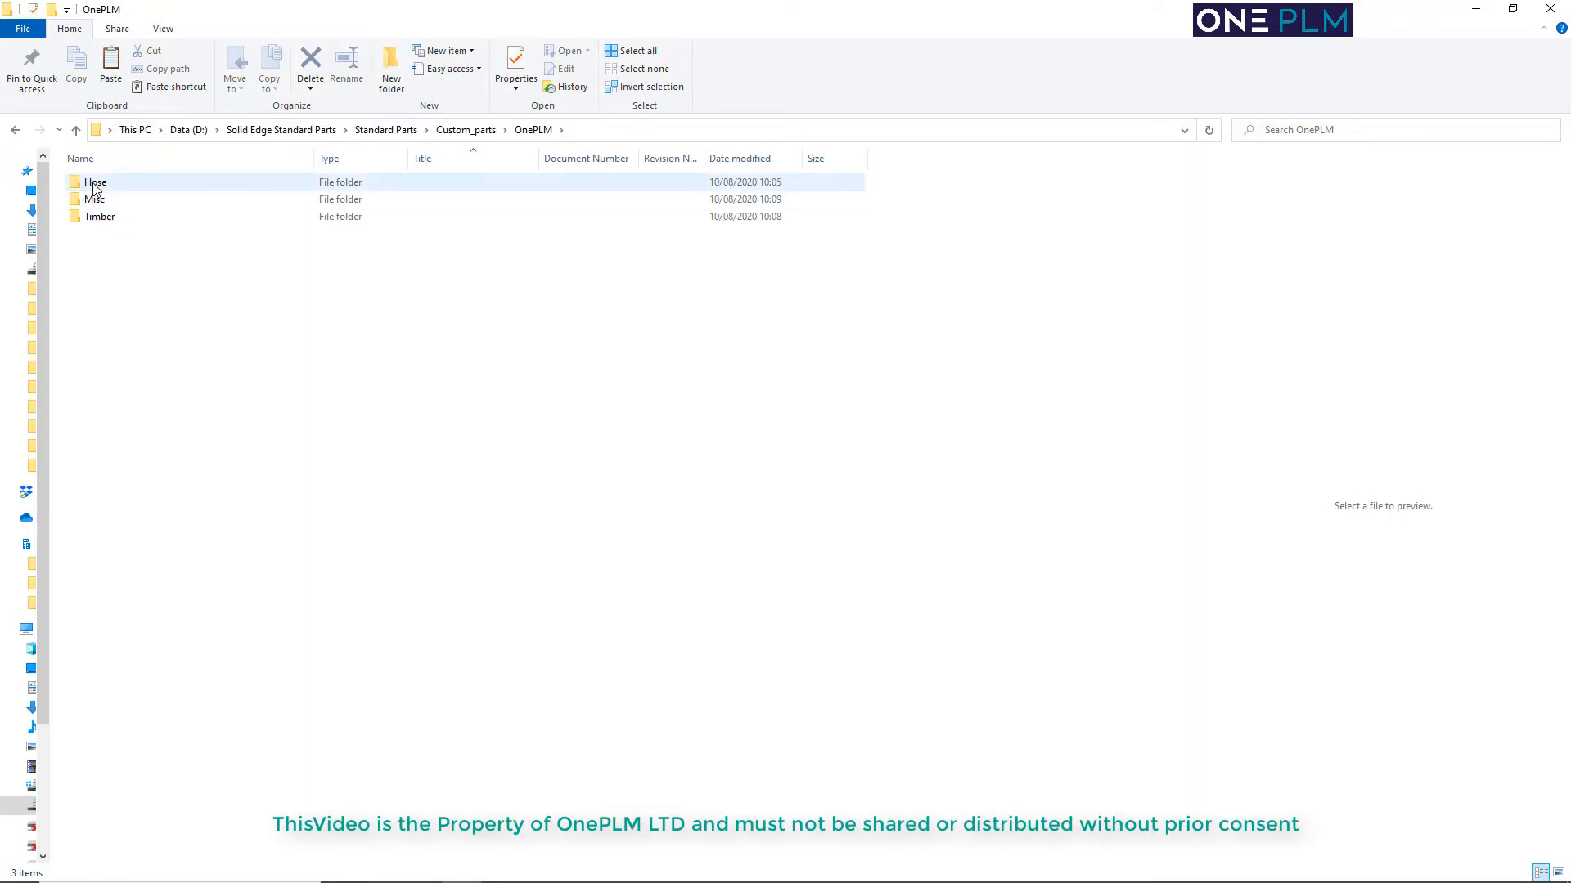
# Copy the Hose, Misc and Timber folders from the OnePLM custom parts folder
pyautogui.click(95, 183)
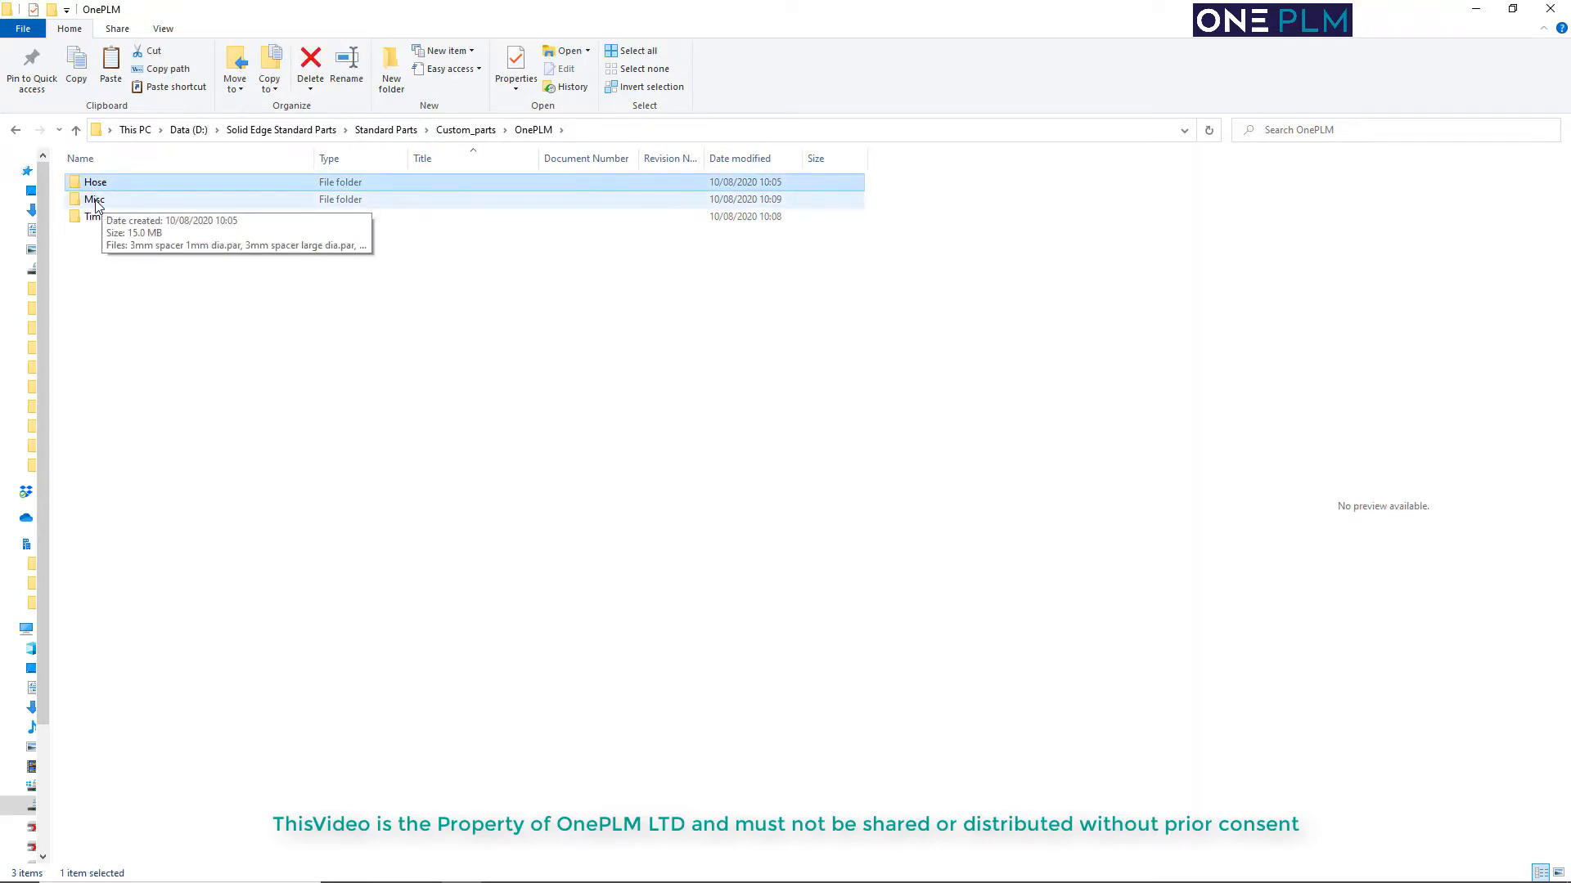
pyautogui.keyDown('ctrl'); pyautogui.click(96, 201); pyautogui.keyUp('ctrl')
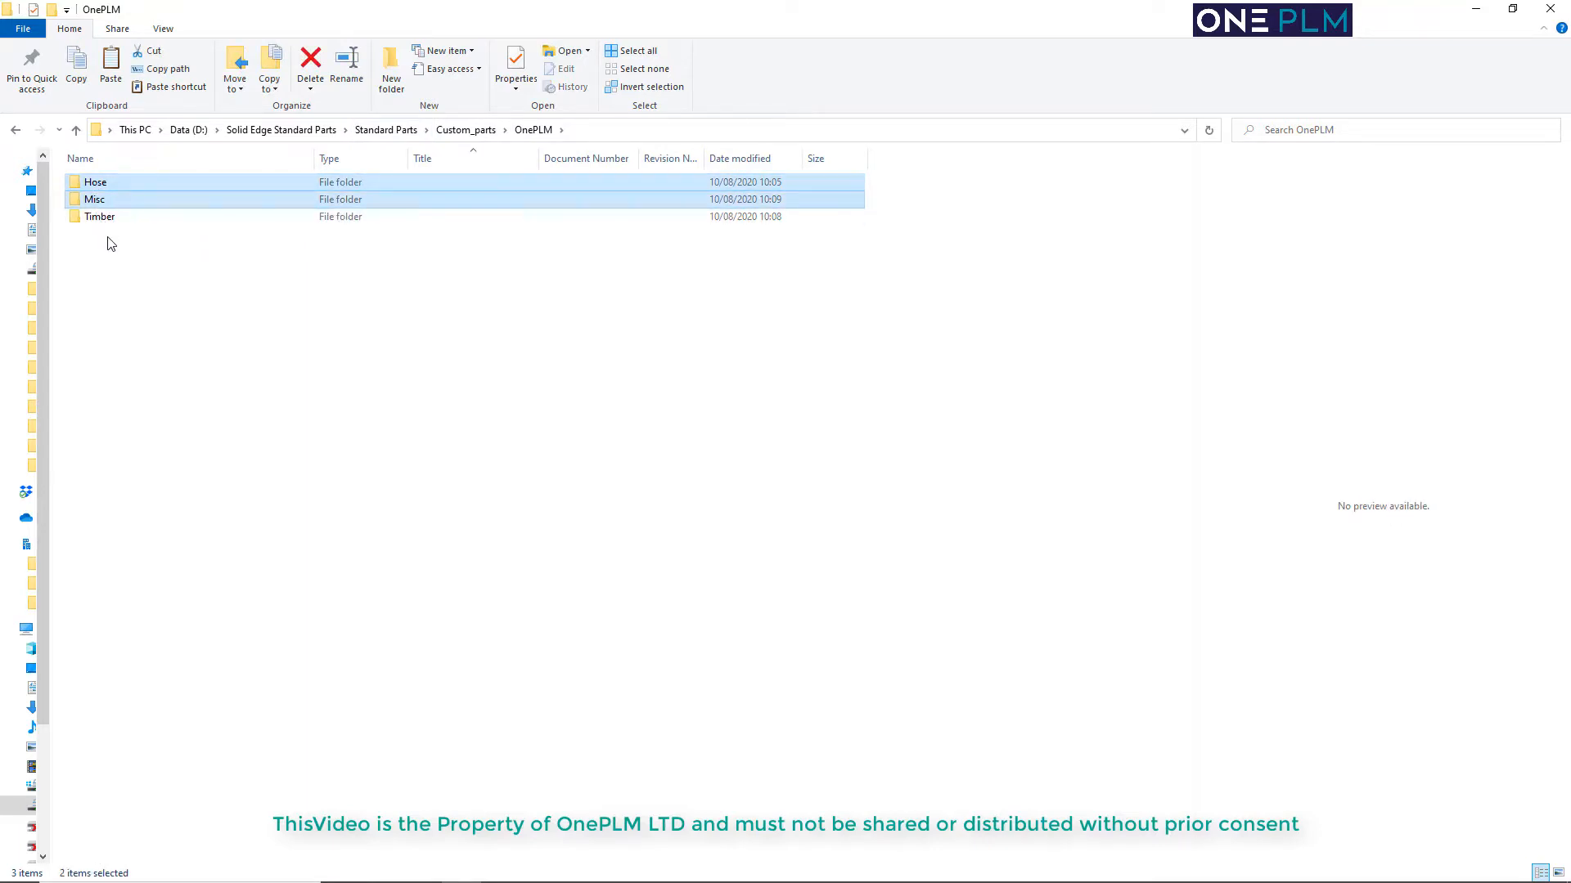
pyautogui.keyDown('ctrl'); pyautogui.click(98, 220); pyautogui.keyUp('ctrl')
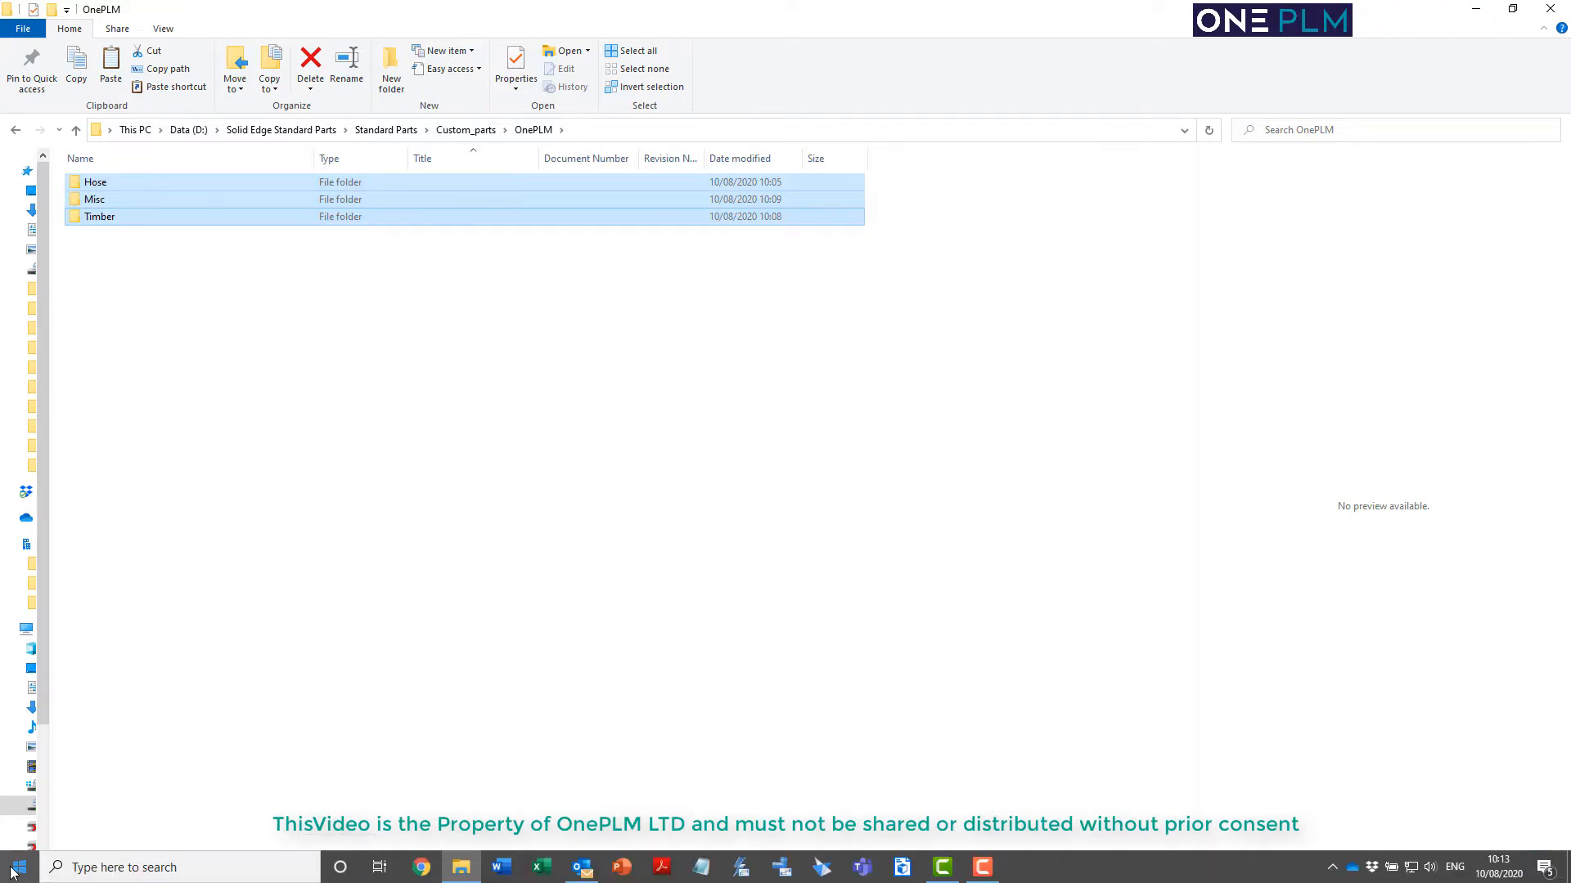
# Launch the Standard Parts Administrator of Siemens Solid Edge 2020 and reposition its window
pyautogui.click(12, 874)
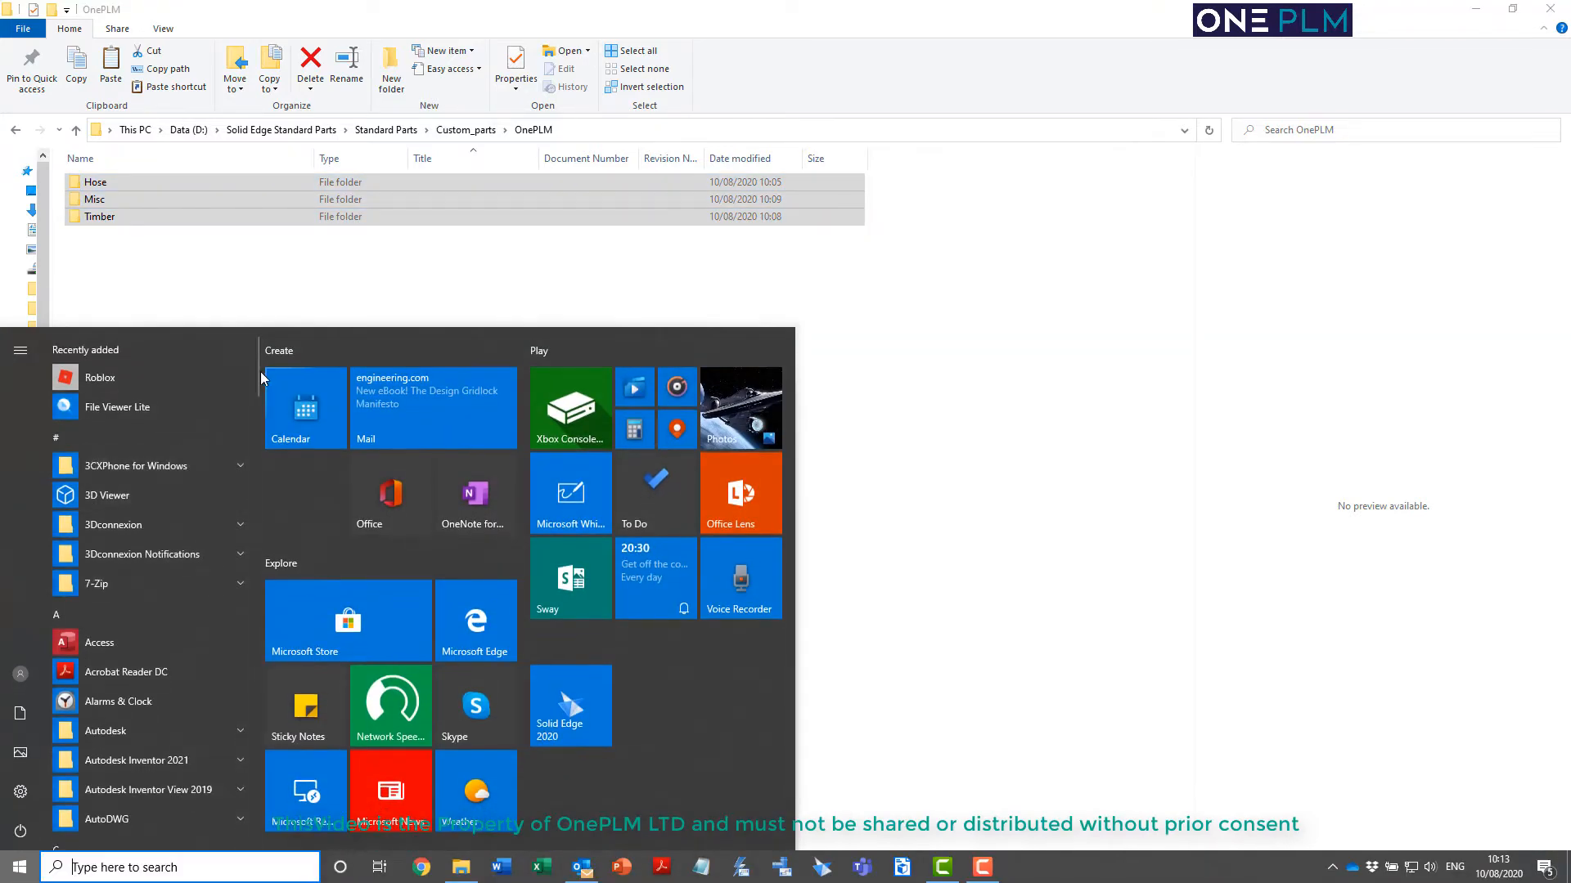
pyautogui.moveTo(260, 371); pyautogui.dragTo(252, 689)
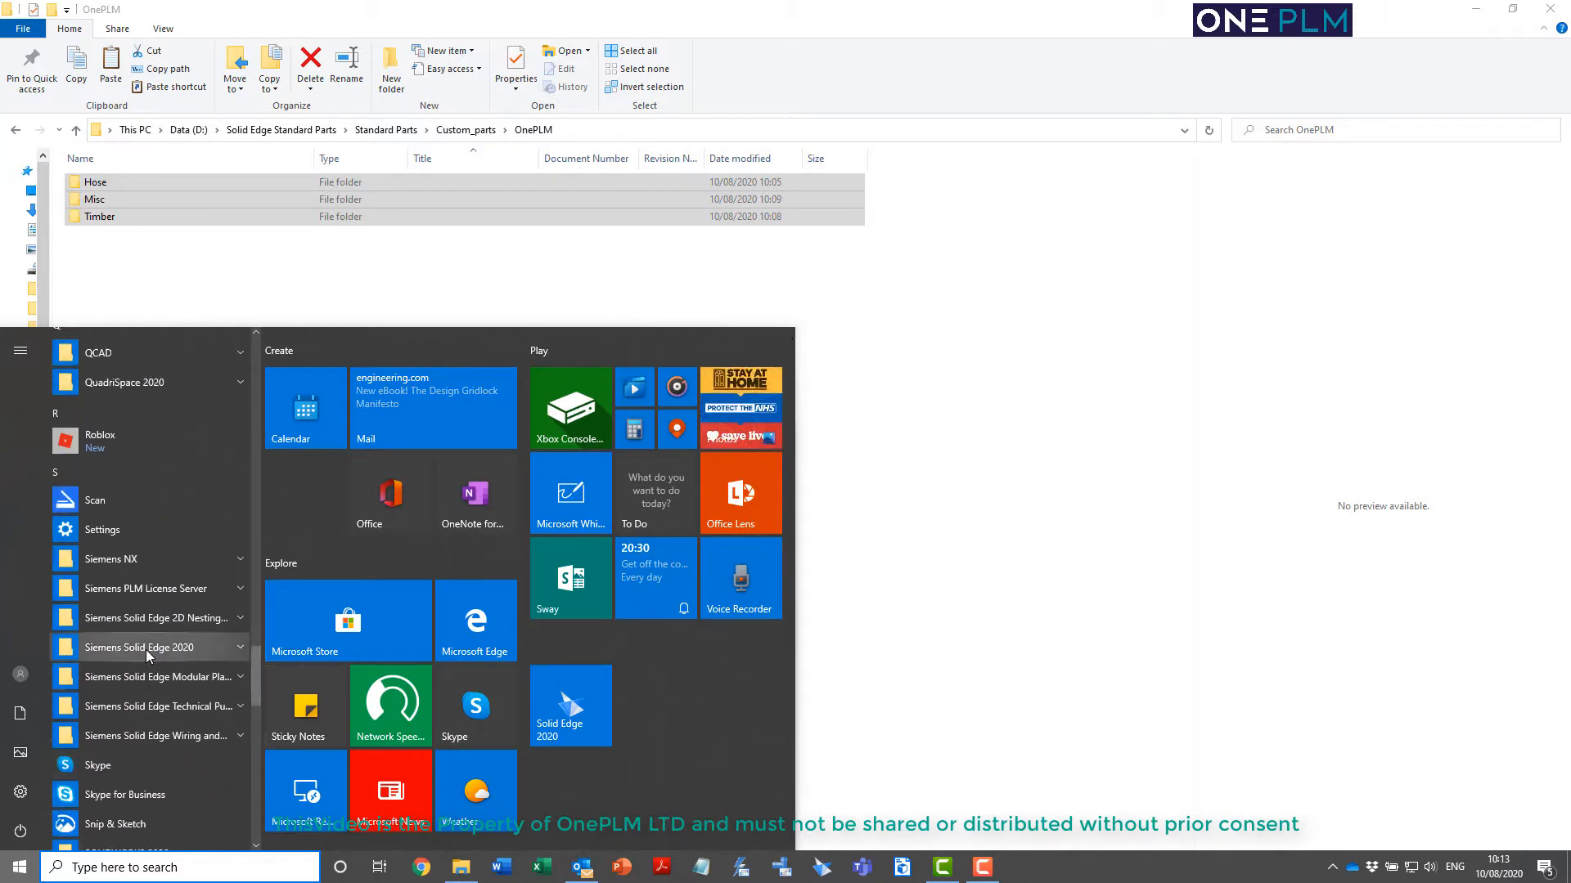
pyautogui.click(123, 647)
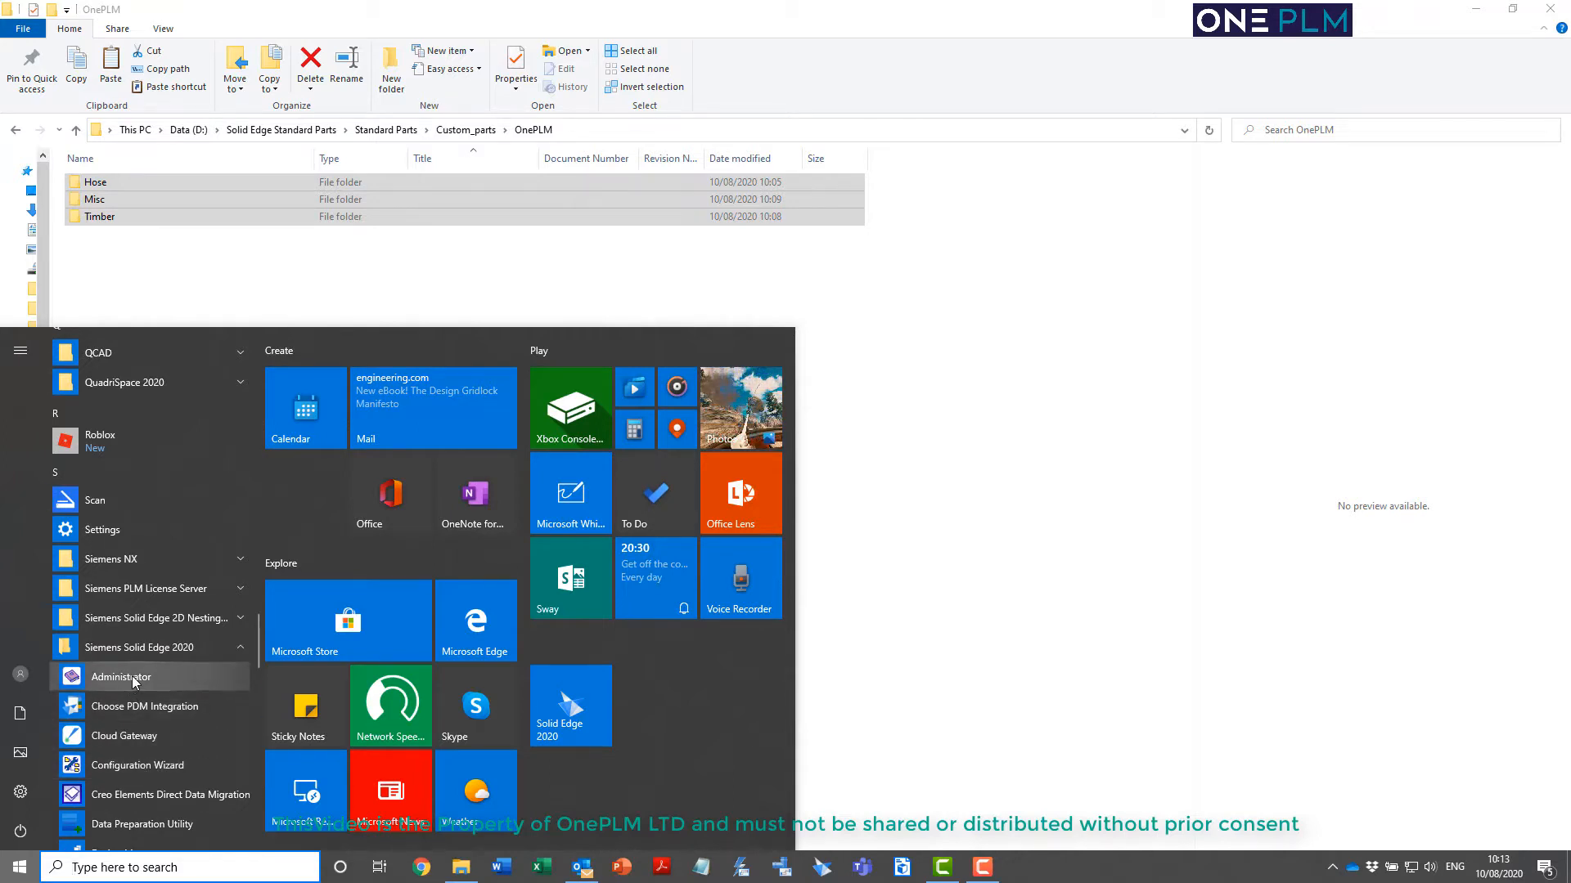
pyautogui.click(122, 676)
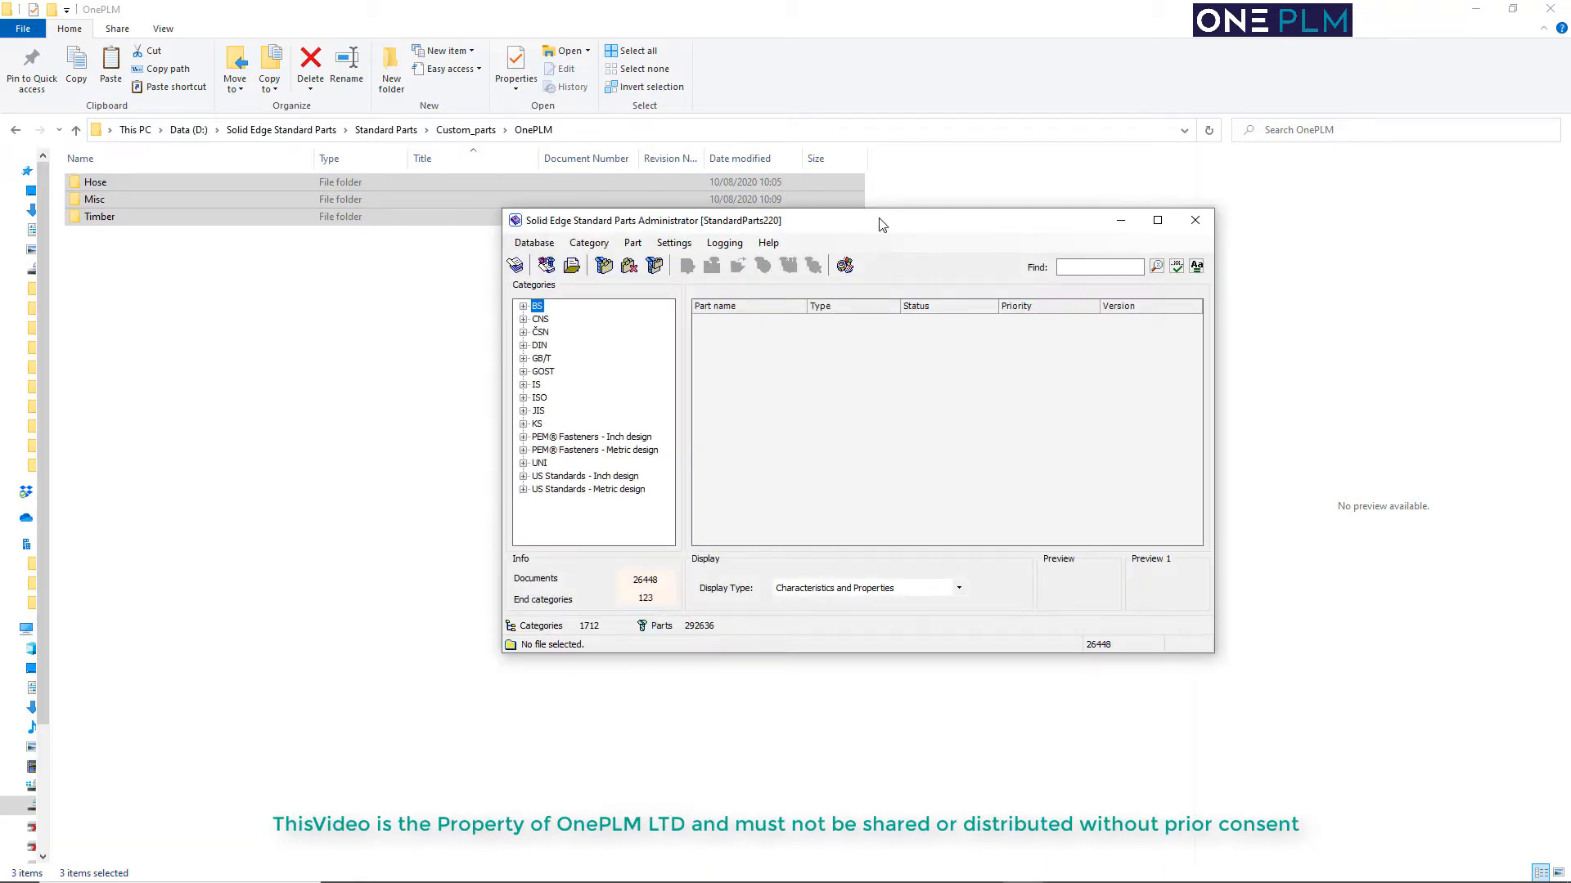
pyautogui.moveTo(882, 225); pyautogui.dragTo(868, 270)
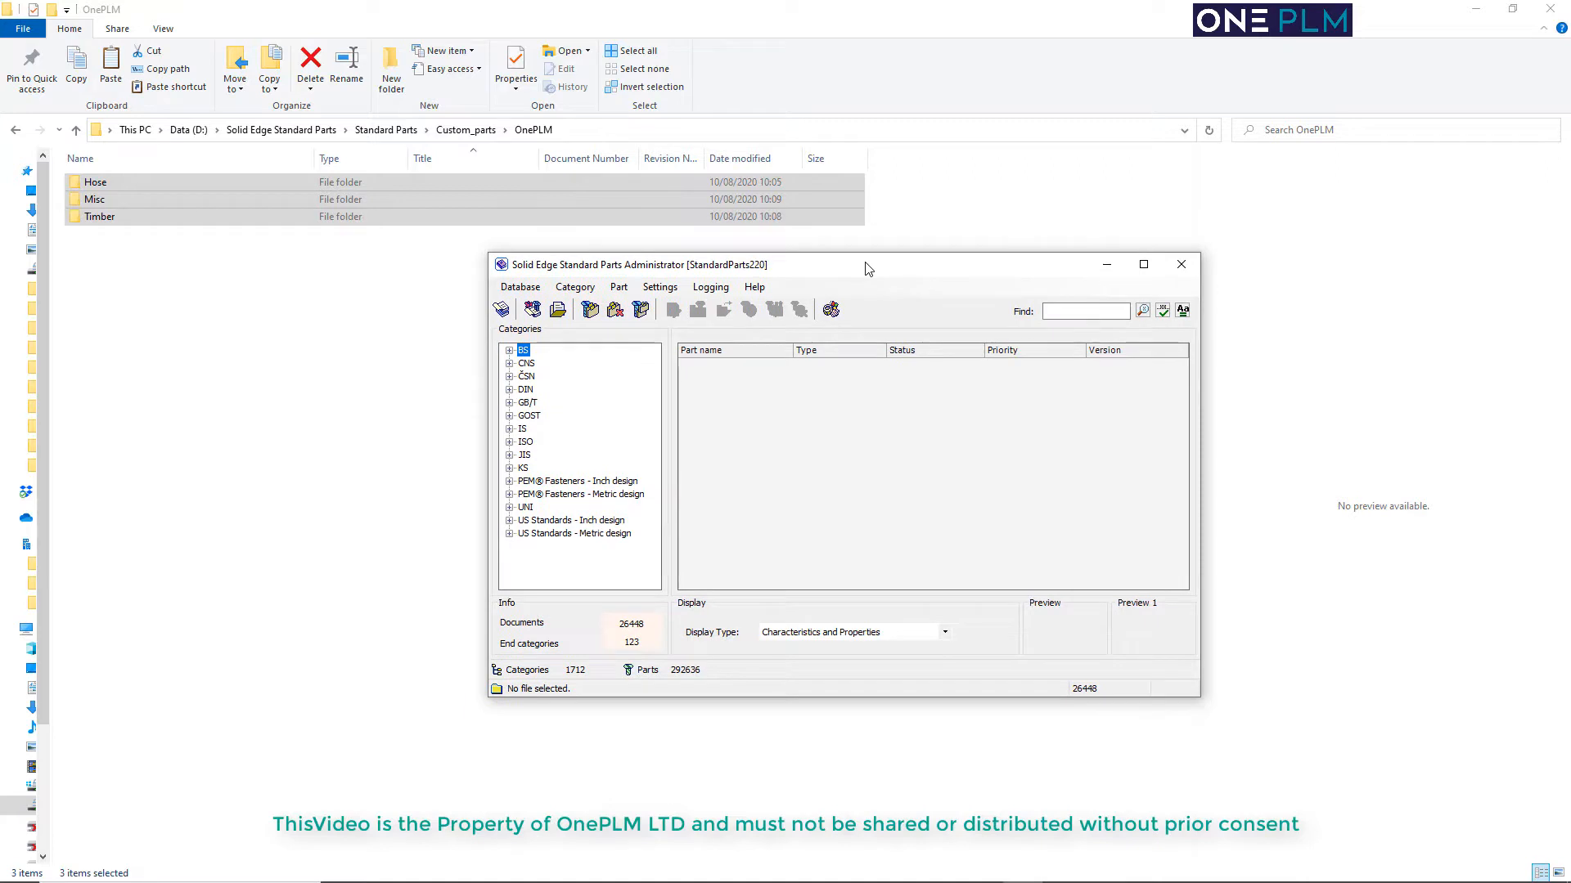
# Set Legacy_Standard_Parts as the working database in the Database Manager
pyautogui.click(521, 287)
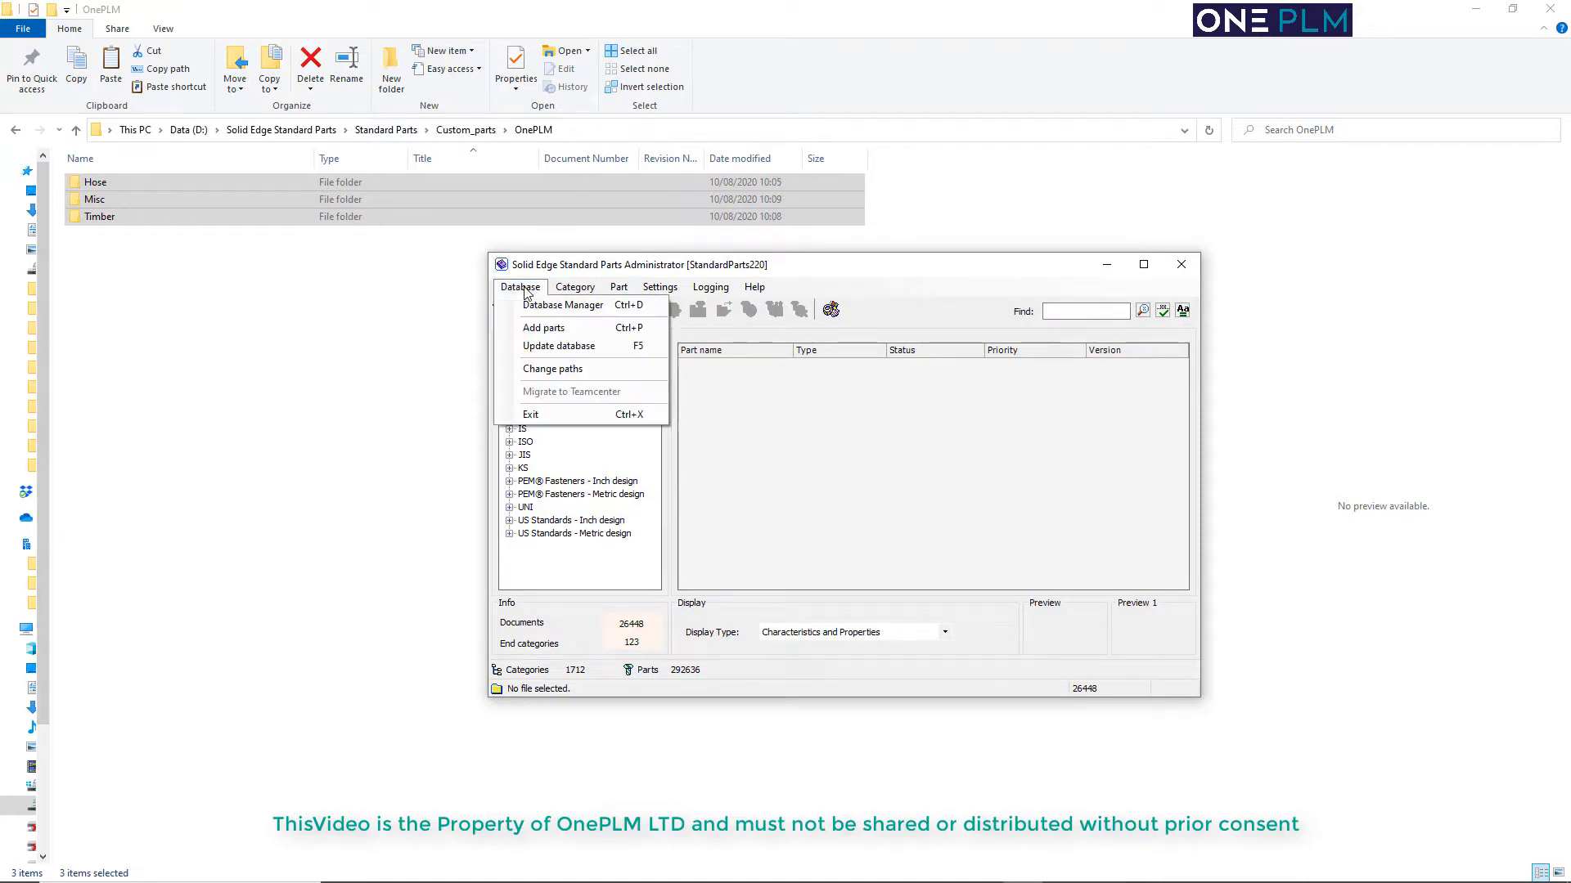
pyautogui.click(561, 306)
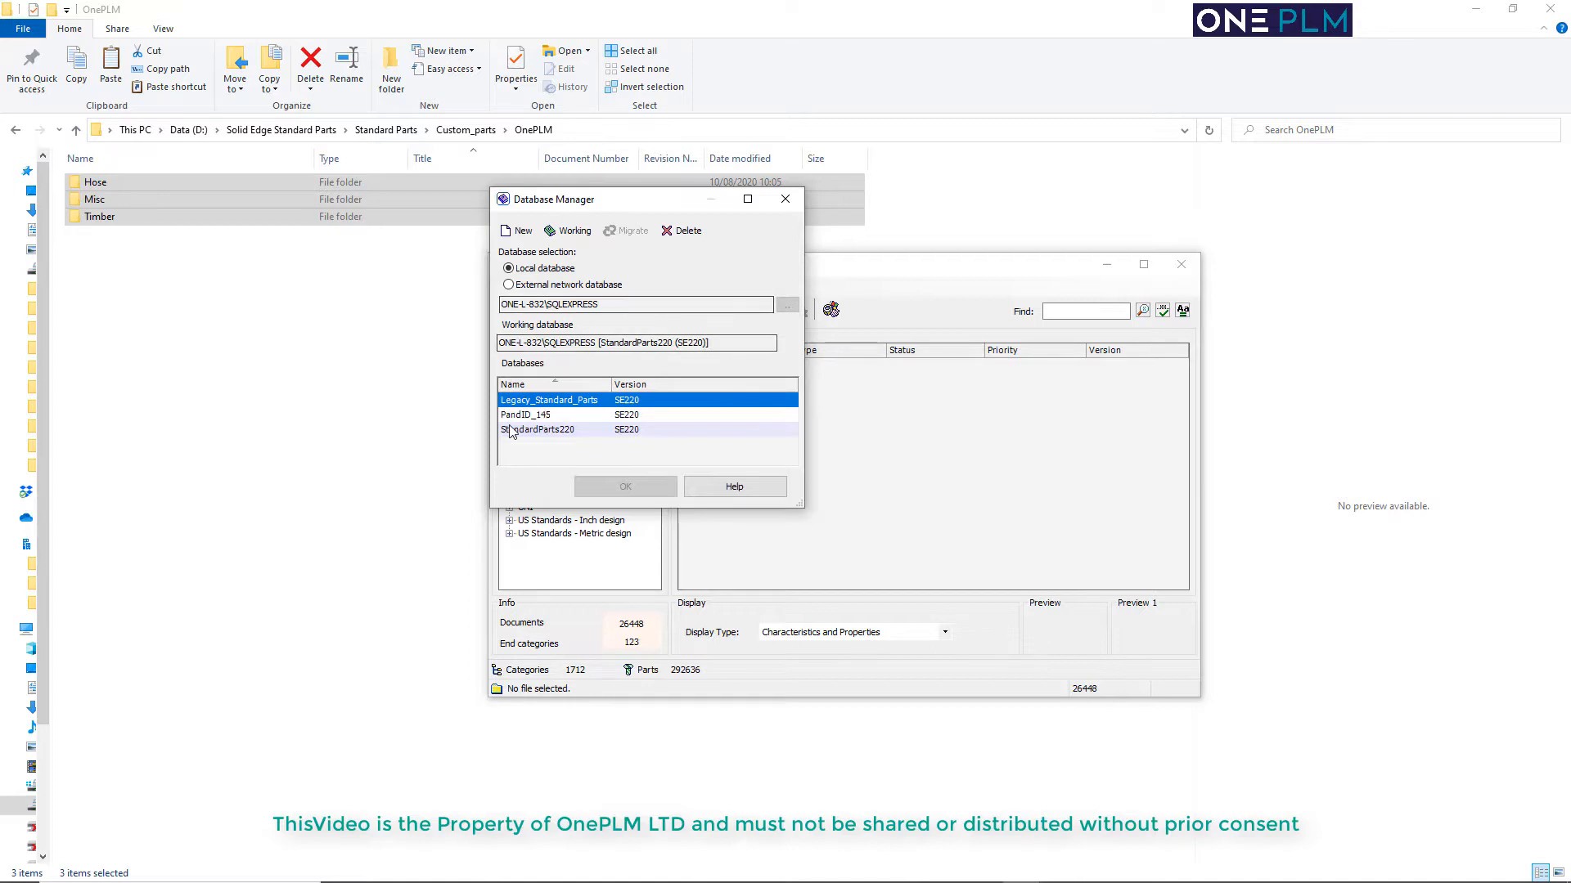
pyautogui.click(578, 234)
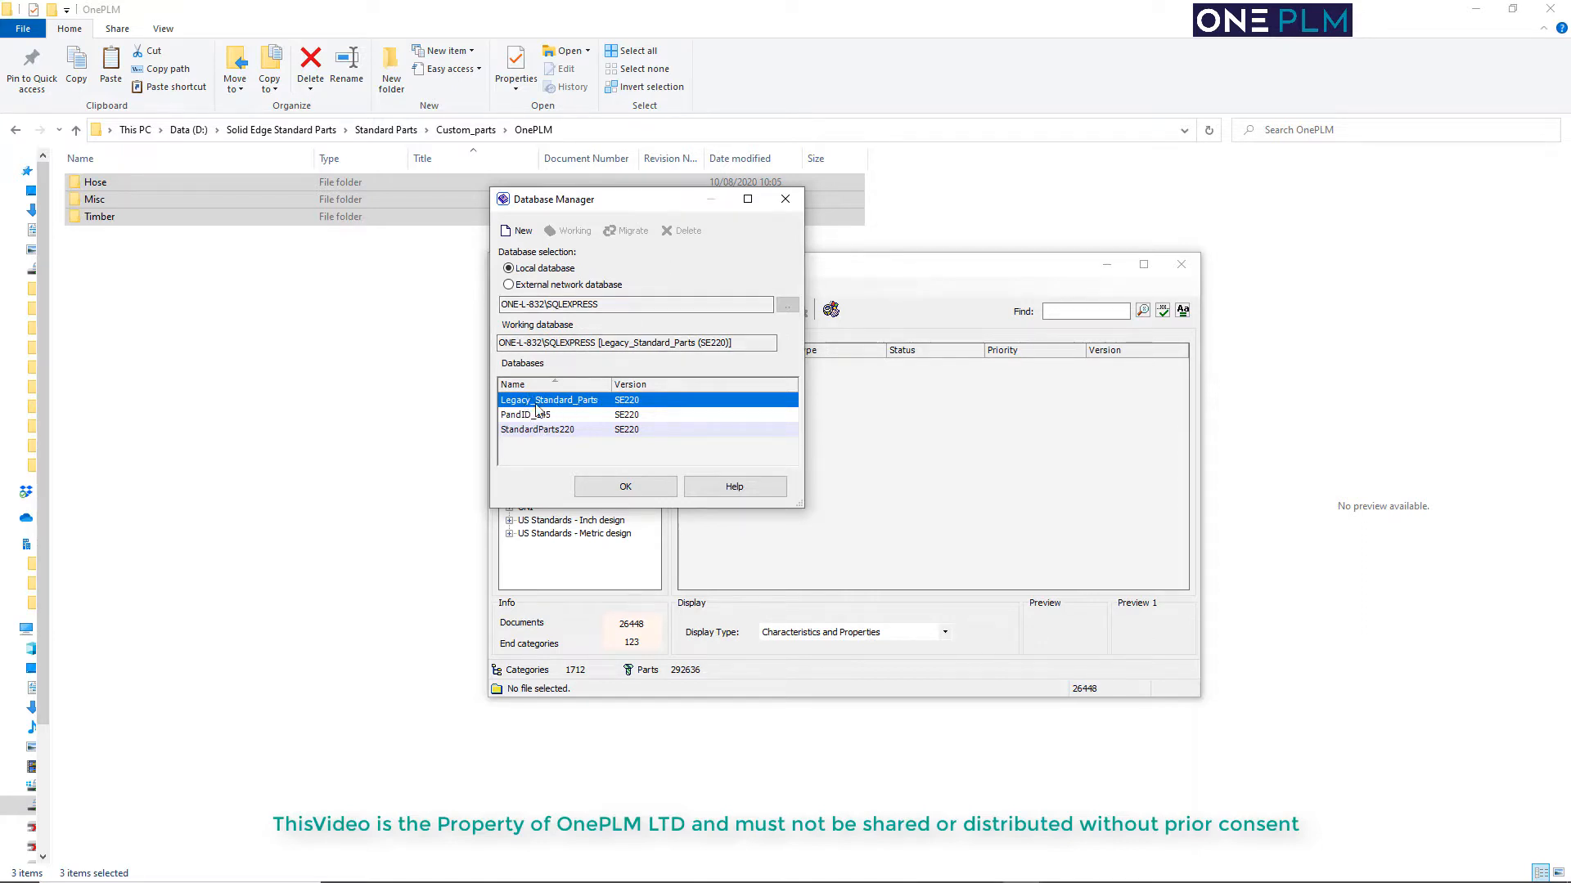
pyautogui.click(638, 489)
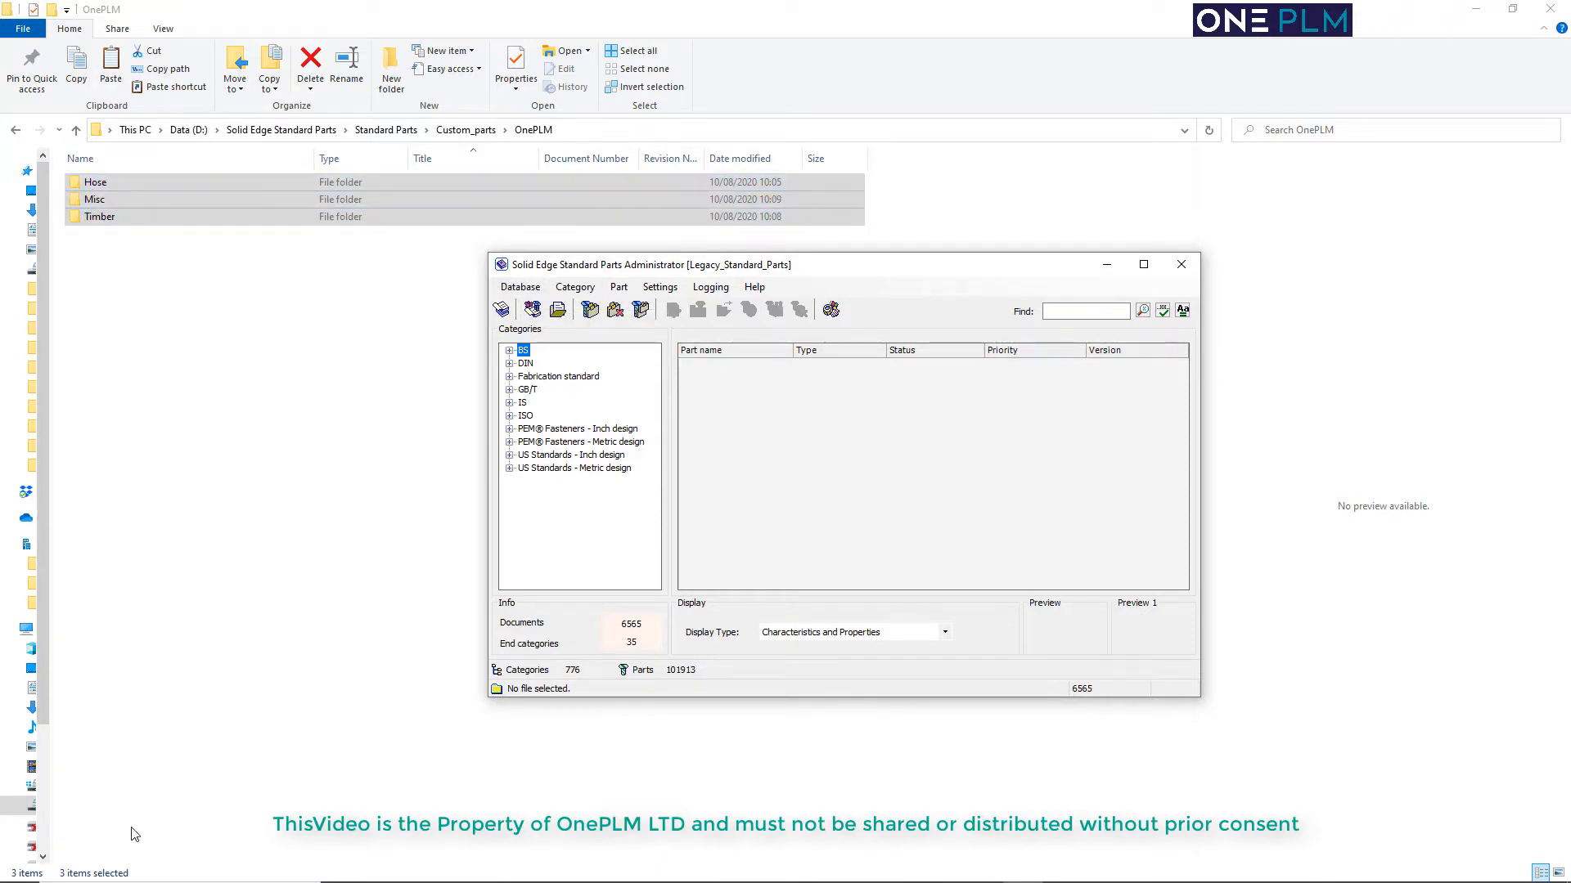
# Check the parts folder location in the Solid Edge Configuration Wizard and close it without saving
pyautogui.press('super')
pyautogui.scroll(-10, 125, 701)
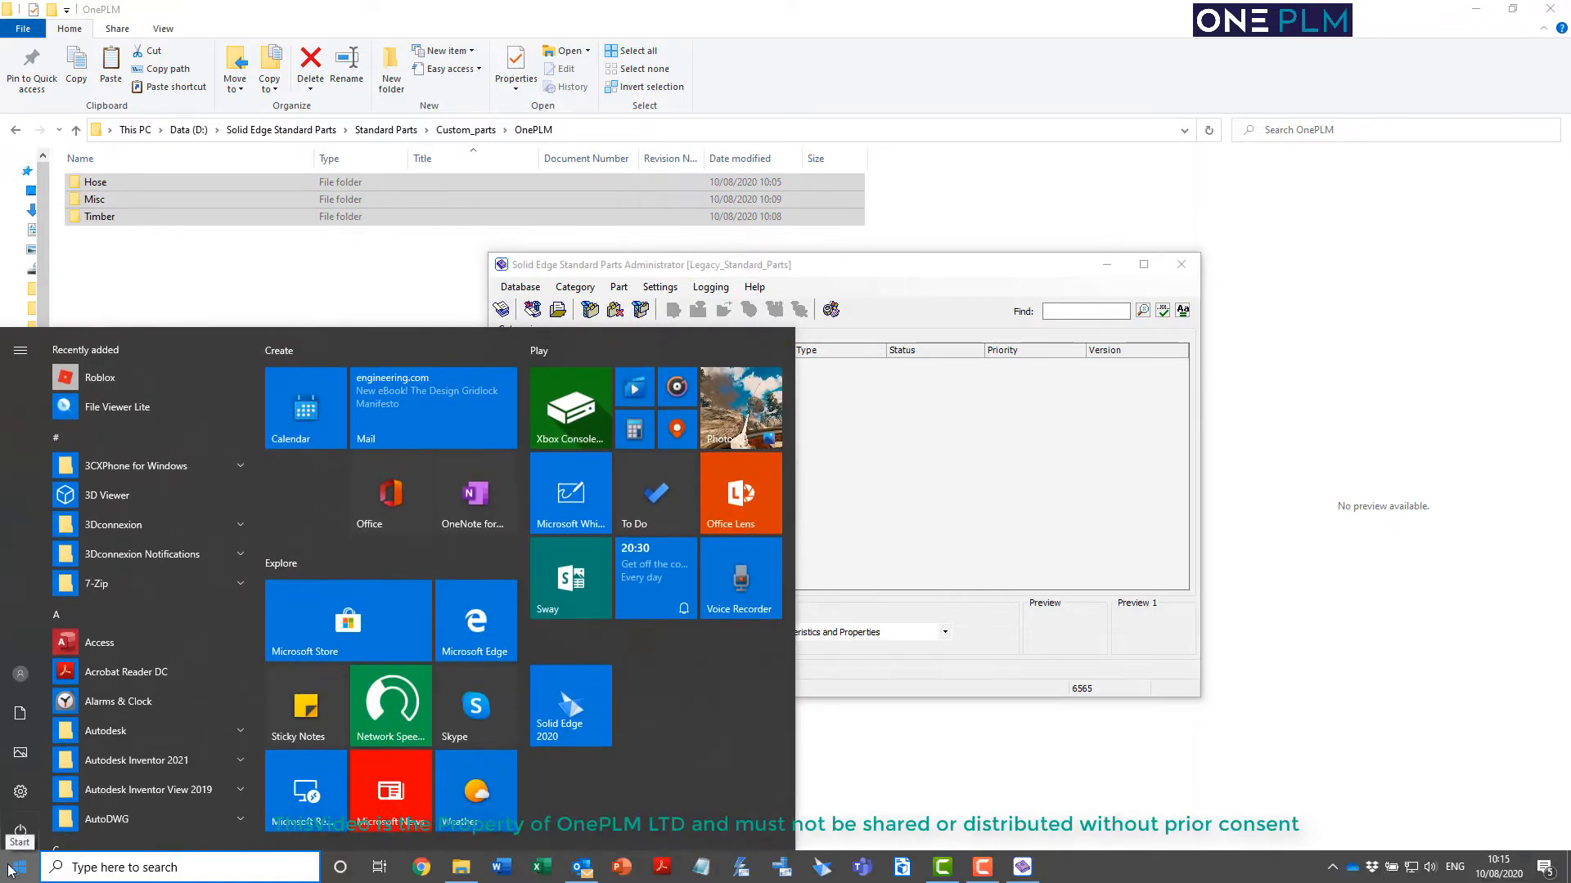
pyautogui.scroll(-12, 124, 701)
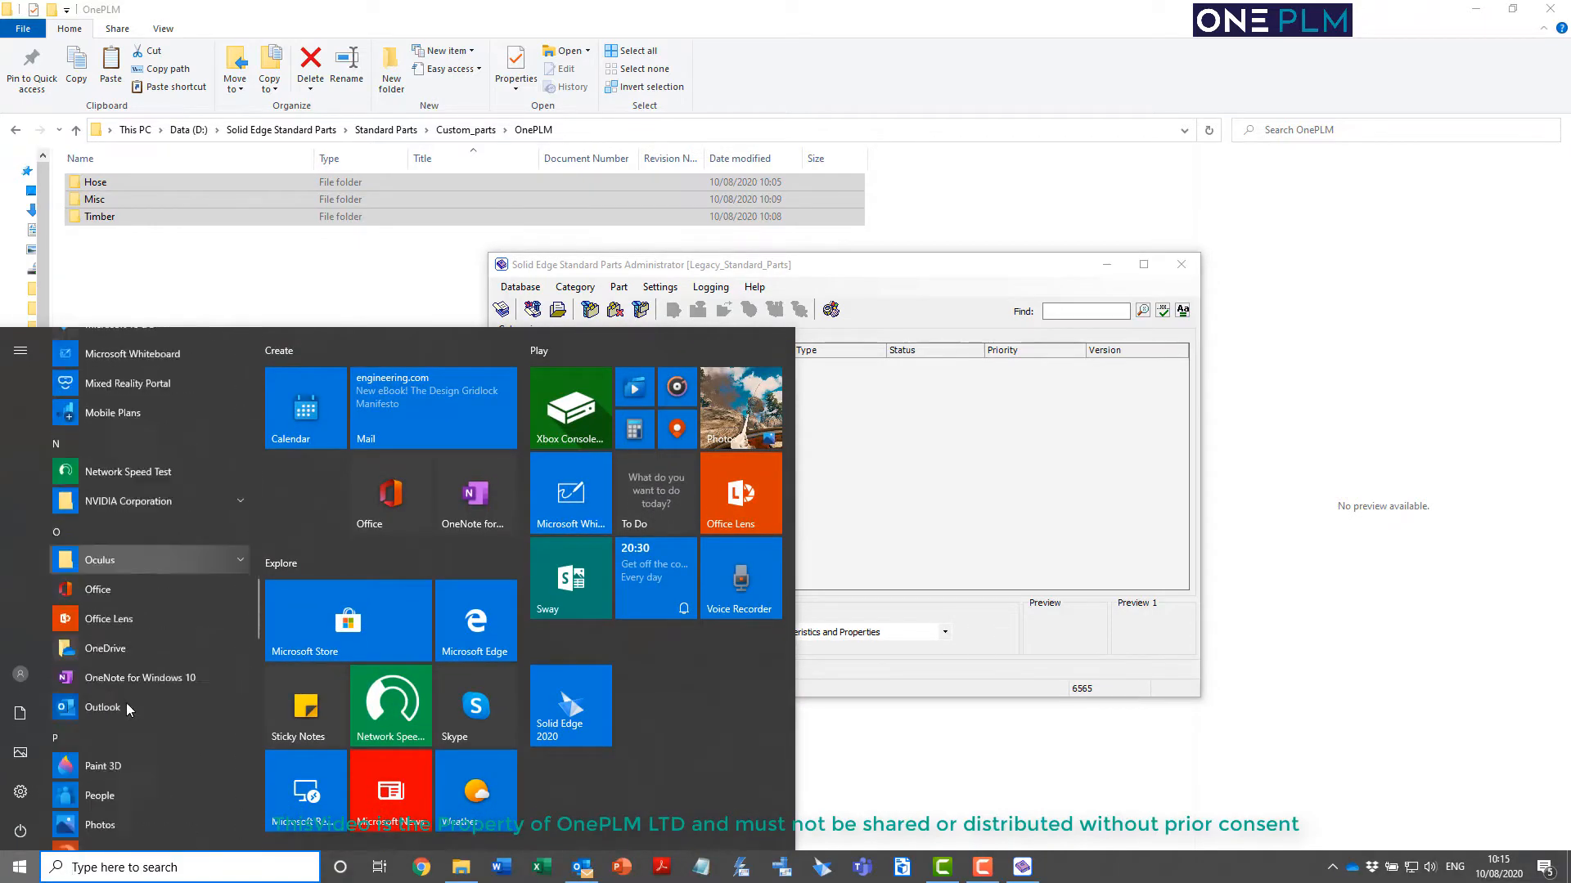
pyautogui.click(139, 524)
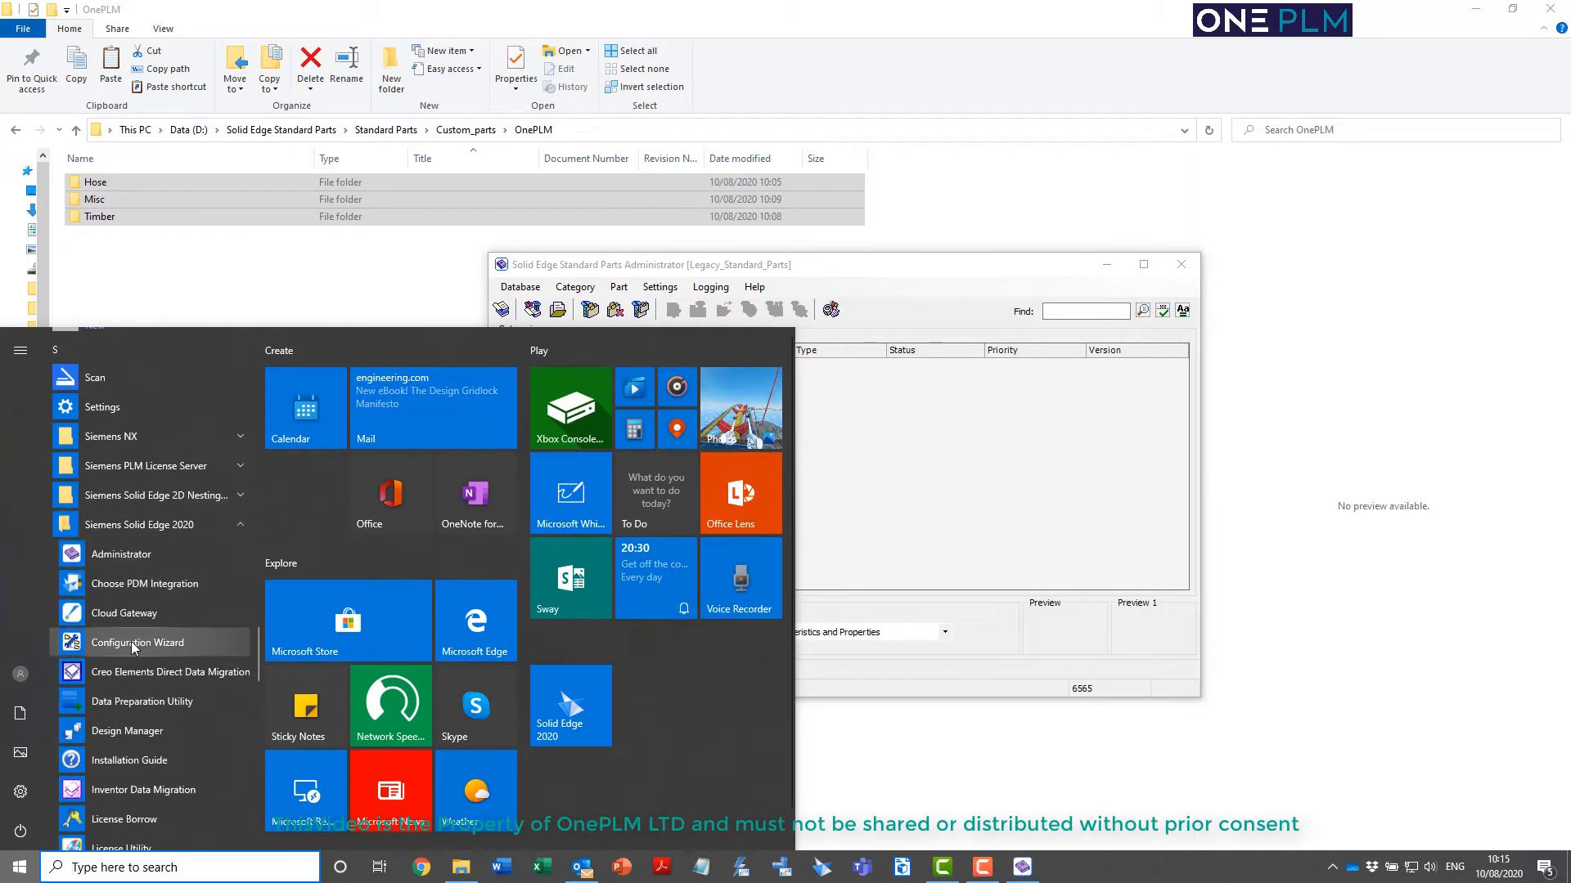
pyautogui.click(131, 641)
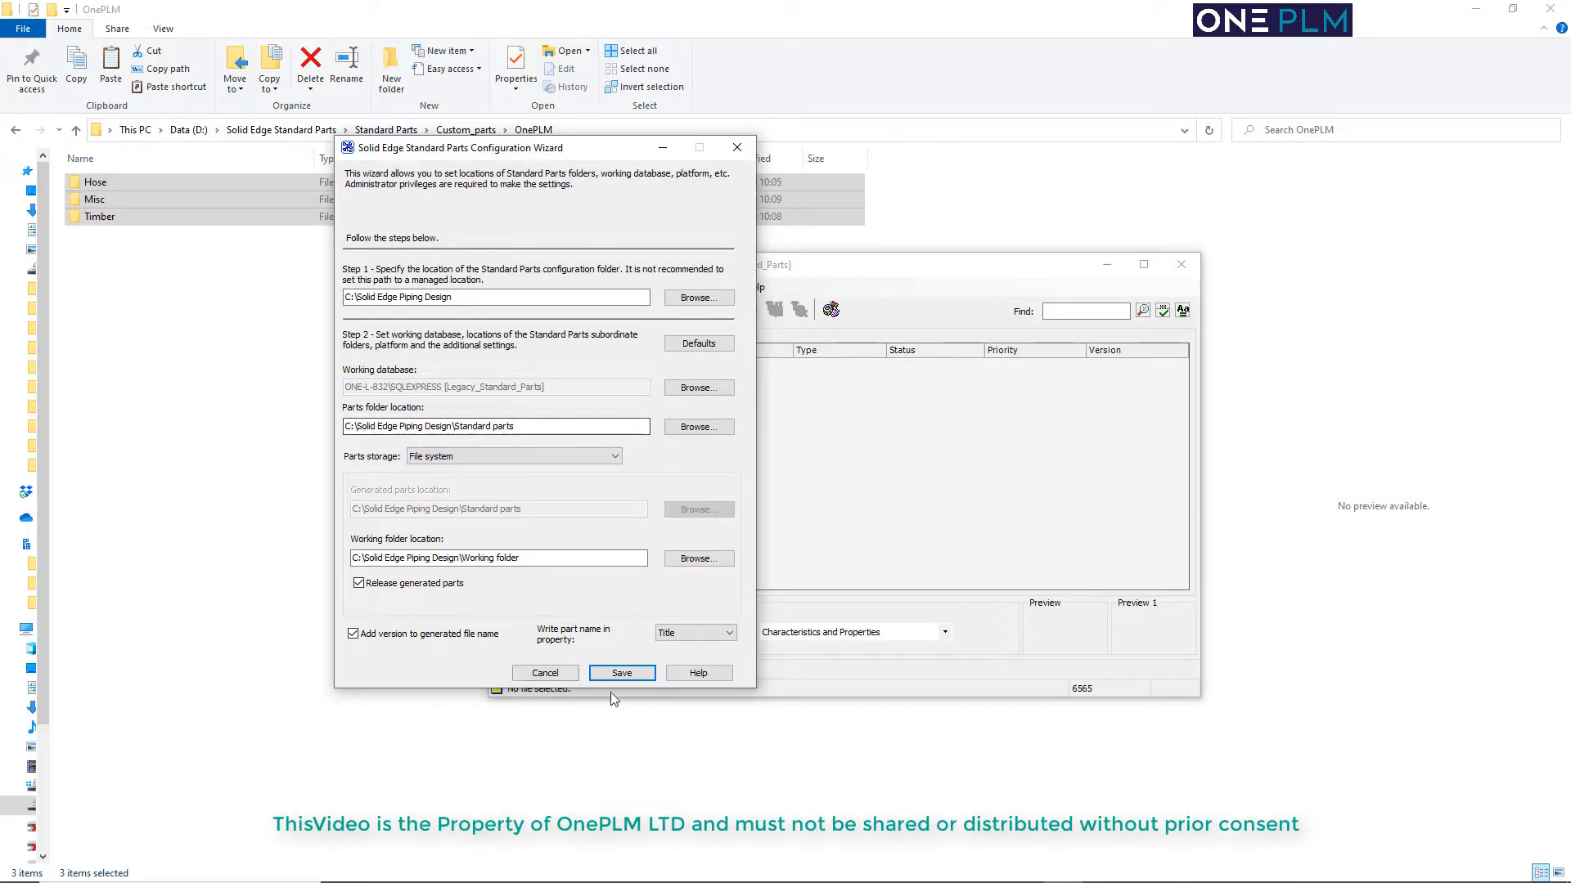
pyautogui.click(546, 673)
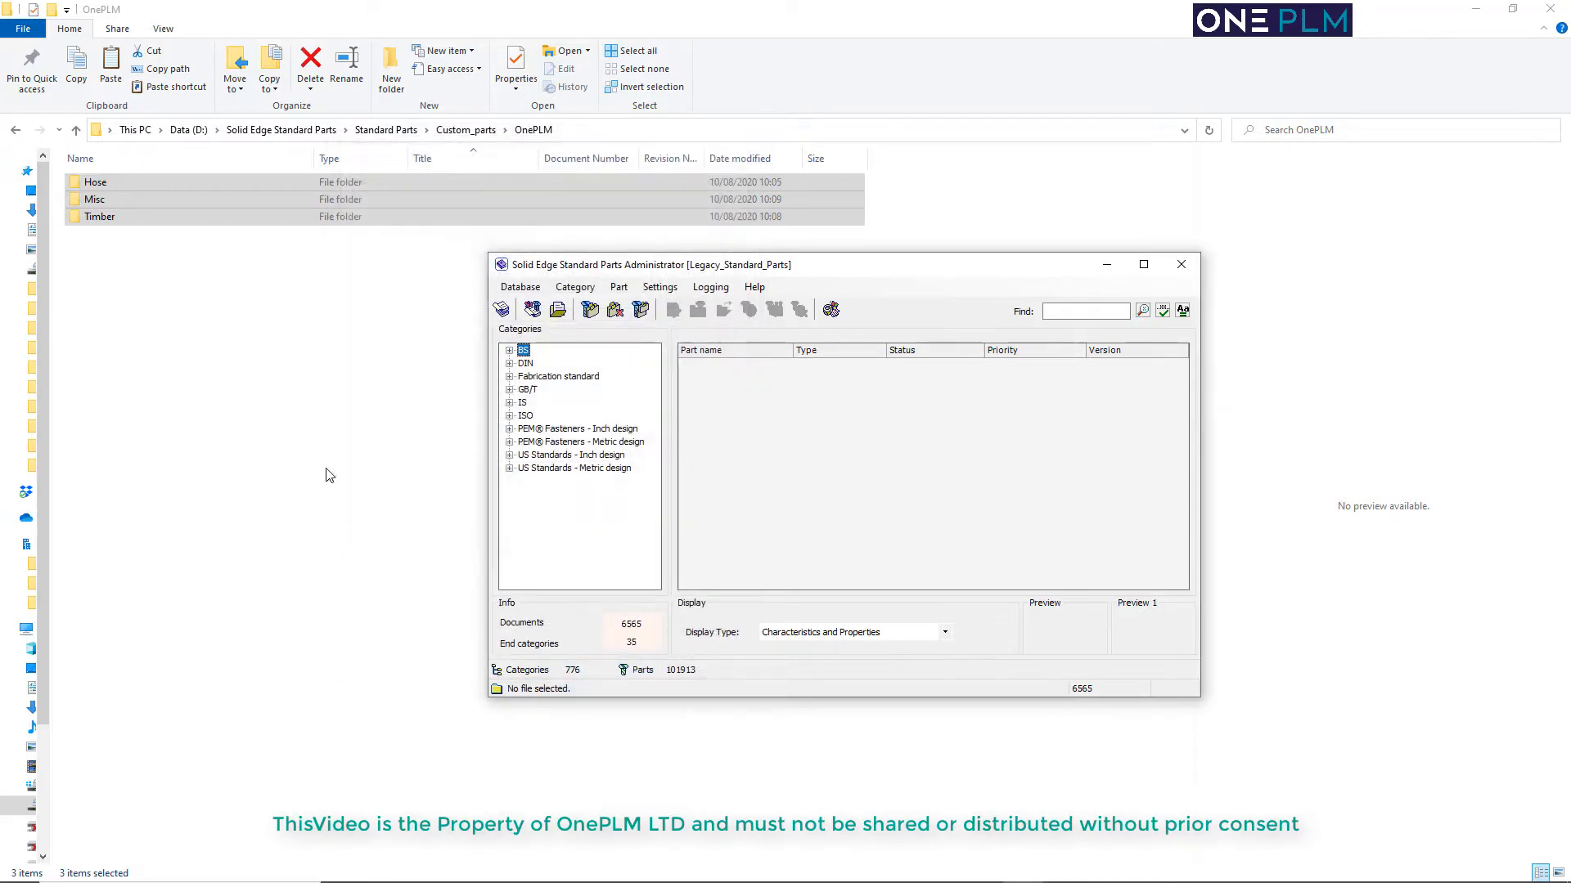
# Create a folder named Custom Parts in C:\Solid Edge Piping Design\Standard parts
pyautogui.click(135, 130)
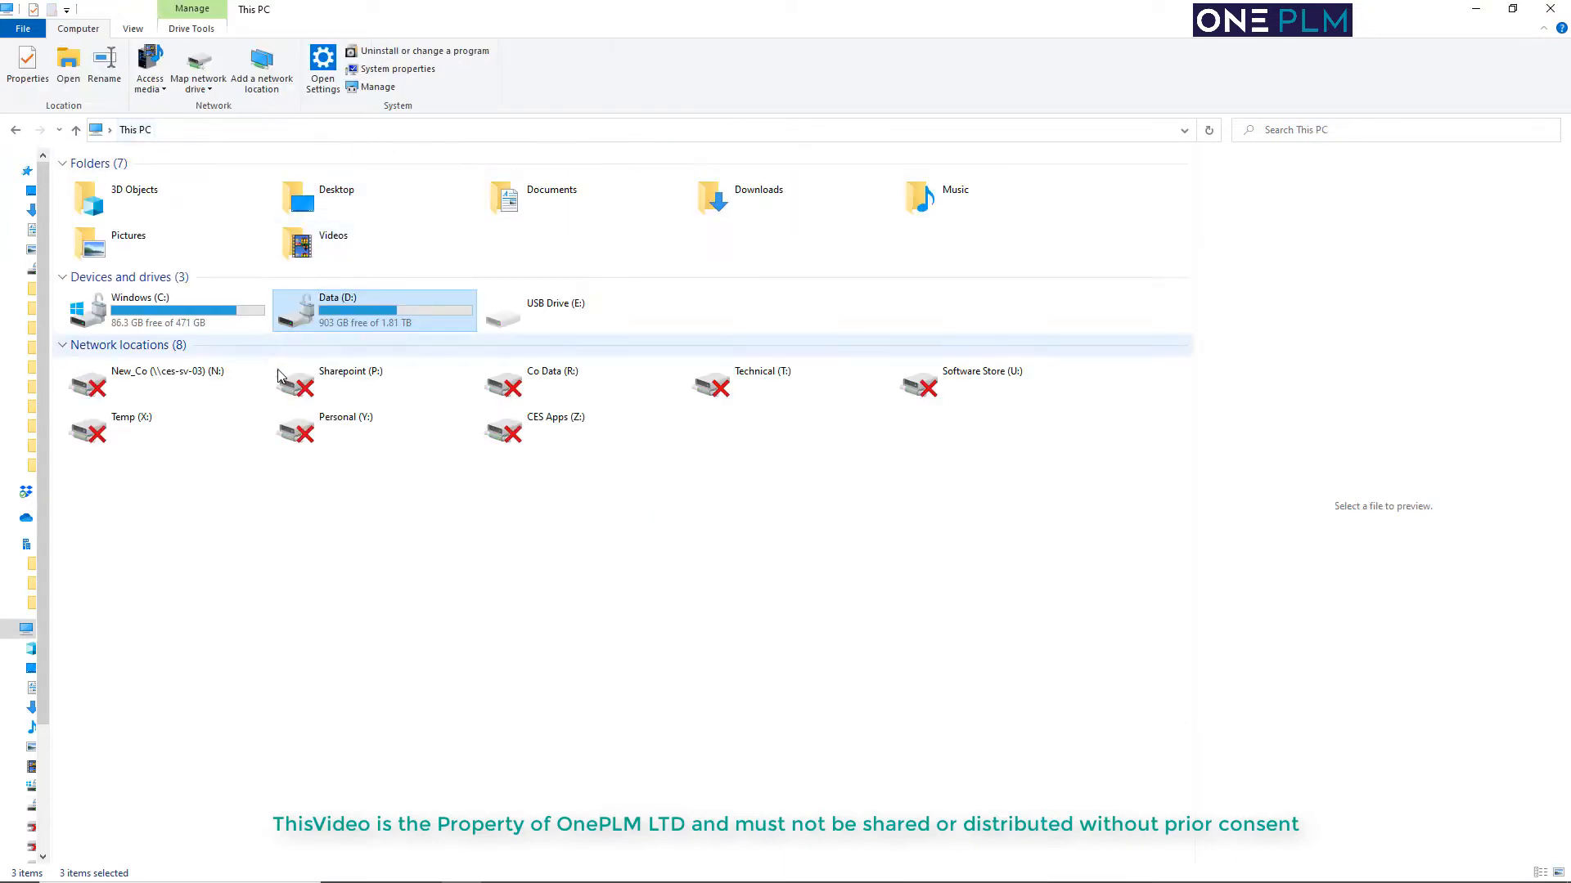
pyautogui.doubleClick(175, 319)
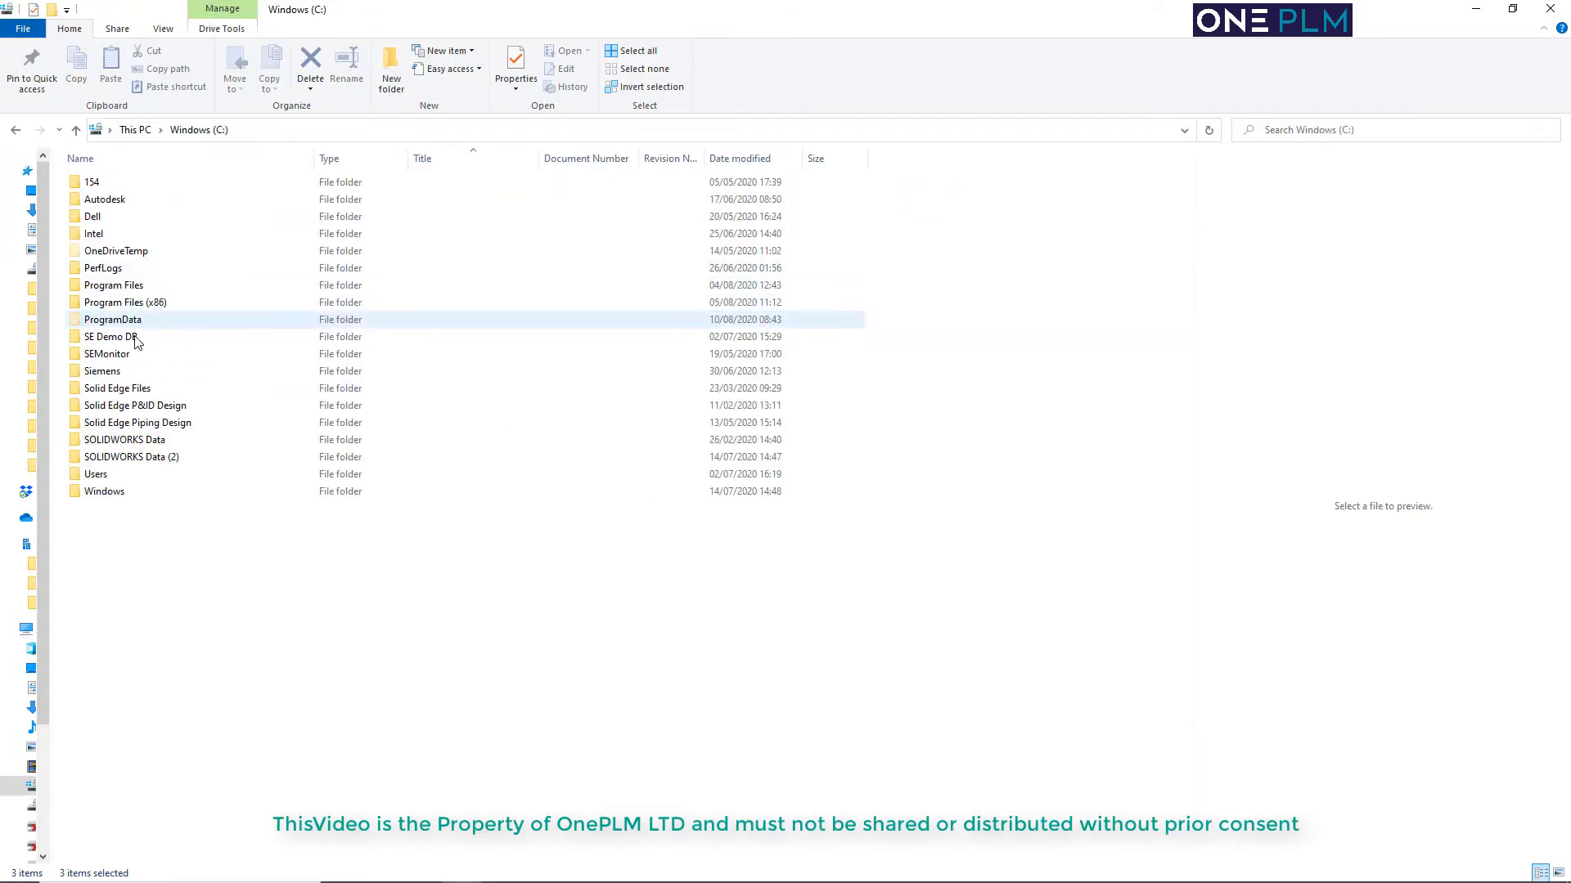
pyautogui.doubleClick(119, 424)
pyautogui.doubleClick(118, 234)
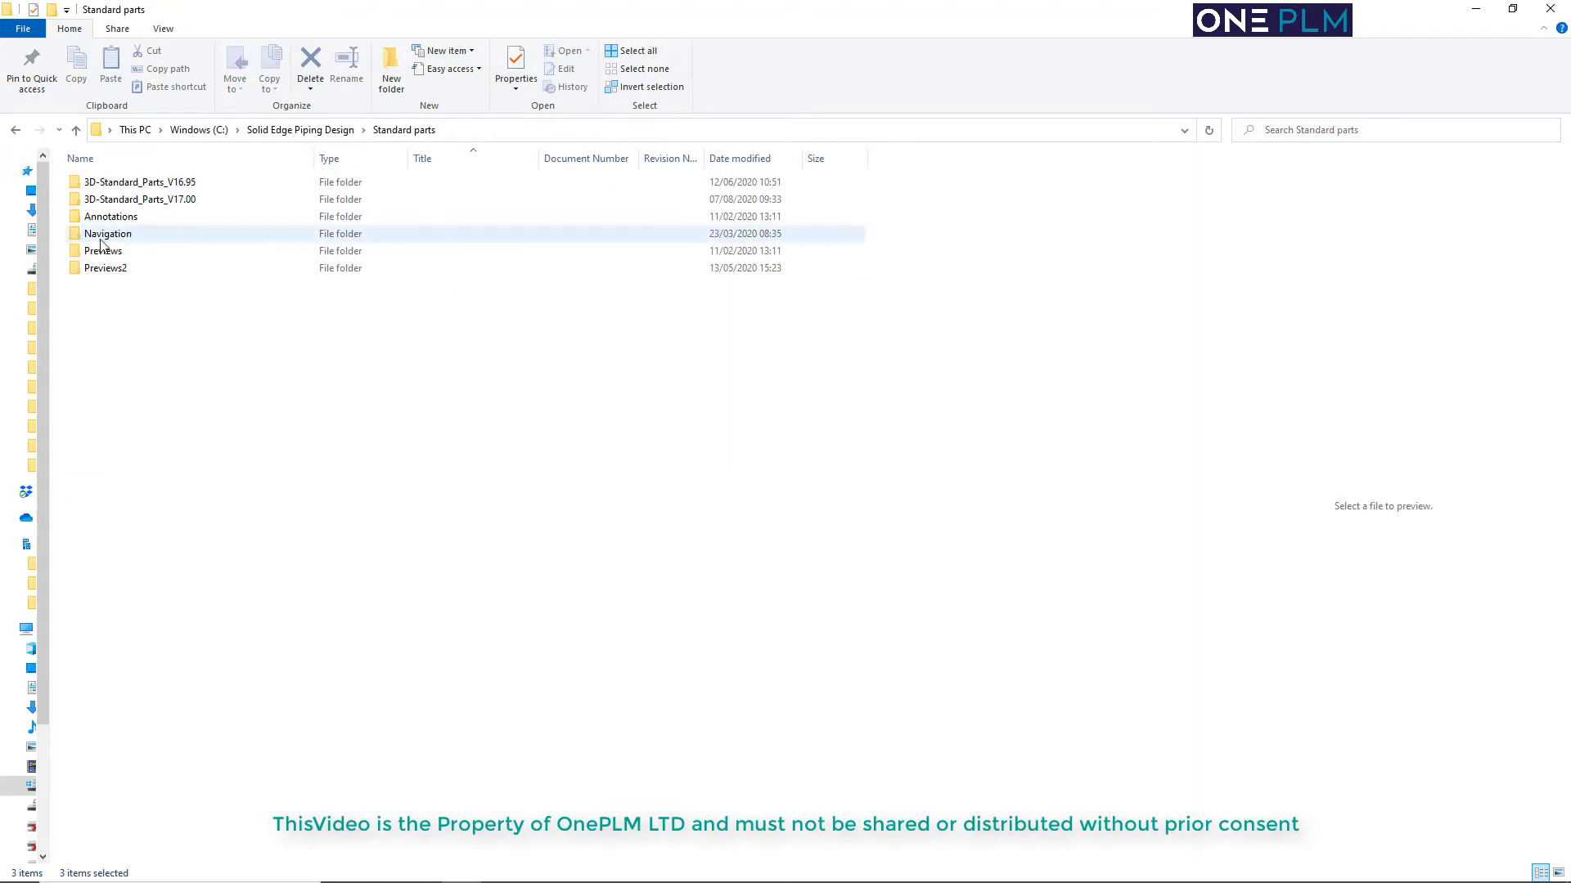
pyautogui.click(399, 64)
pyautogui.write('Cu')
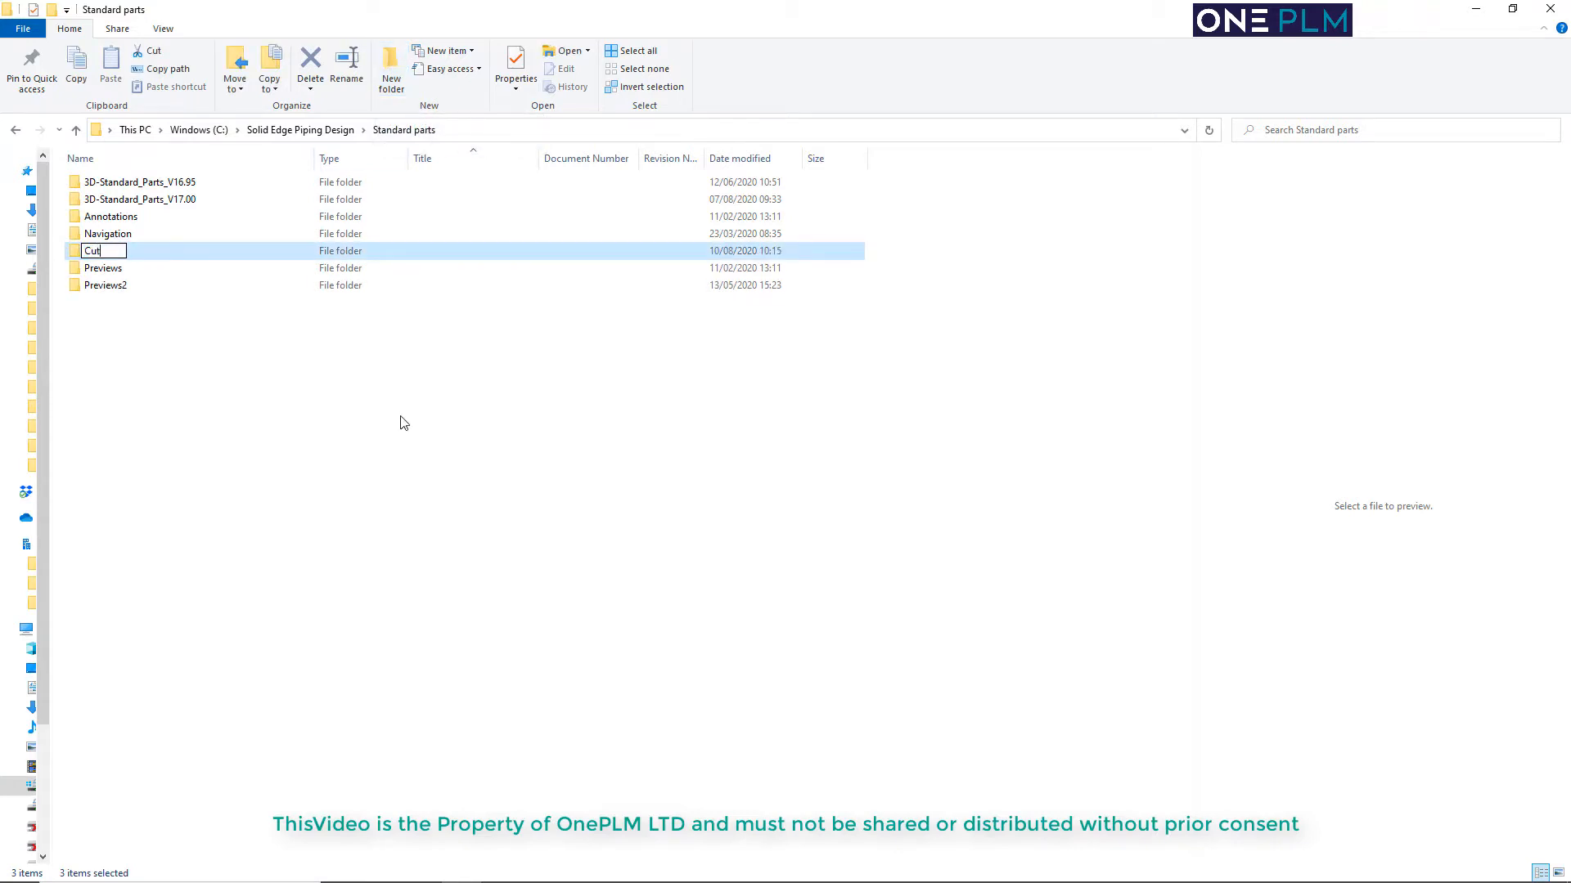
pyautogui.write('stom Parts')
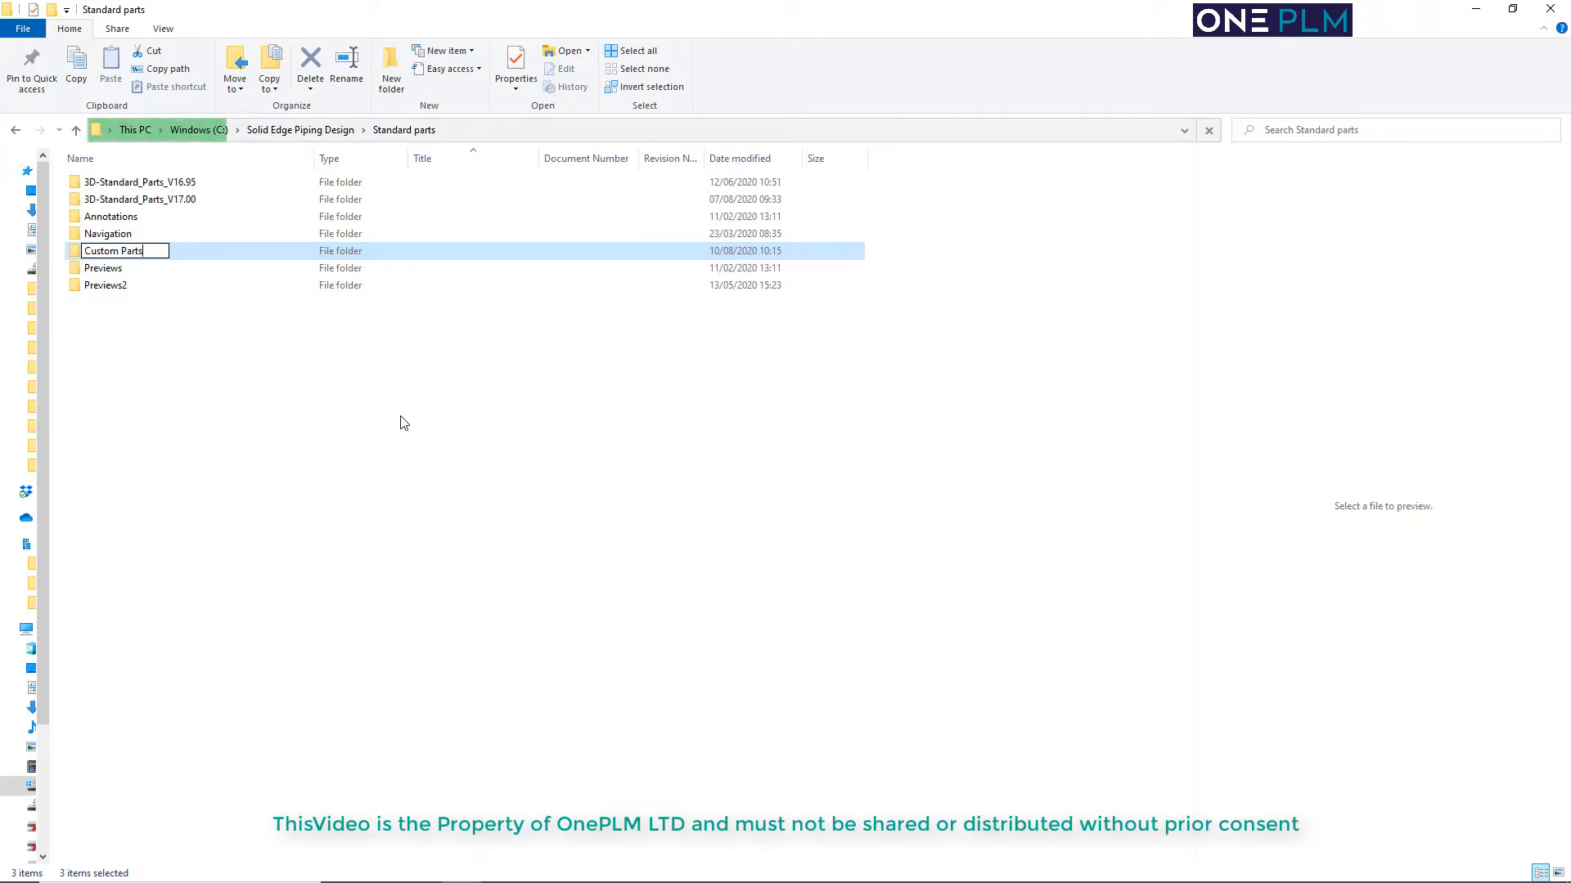
pyautogui.press('Return')
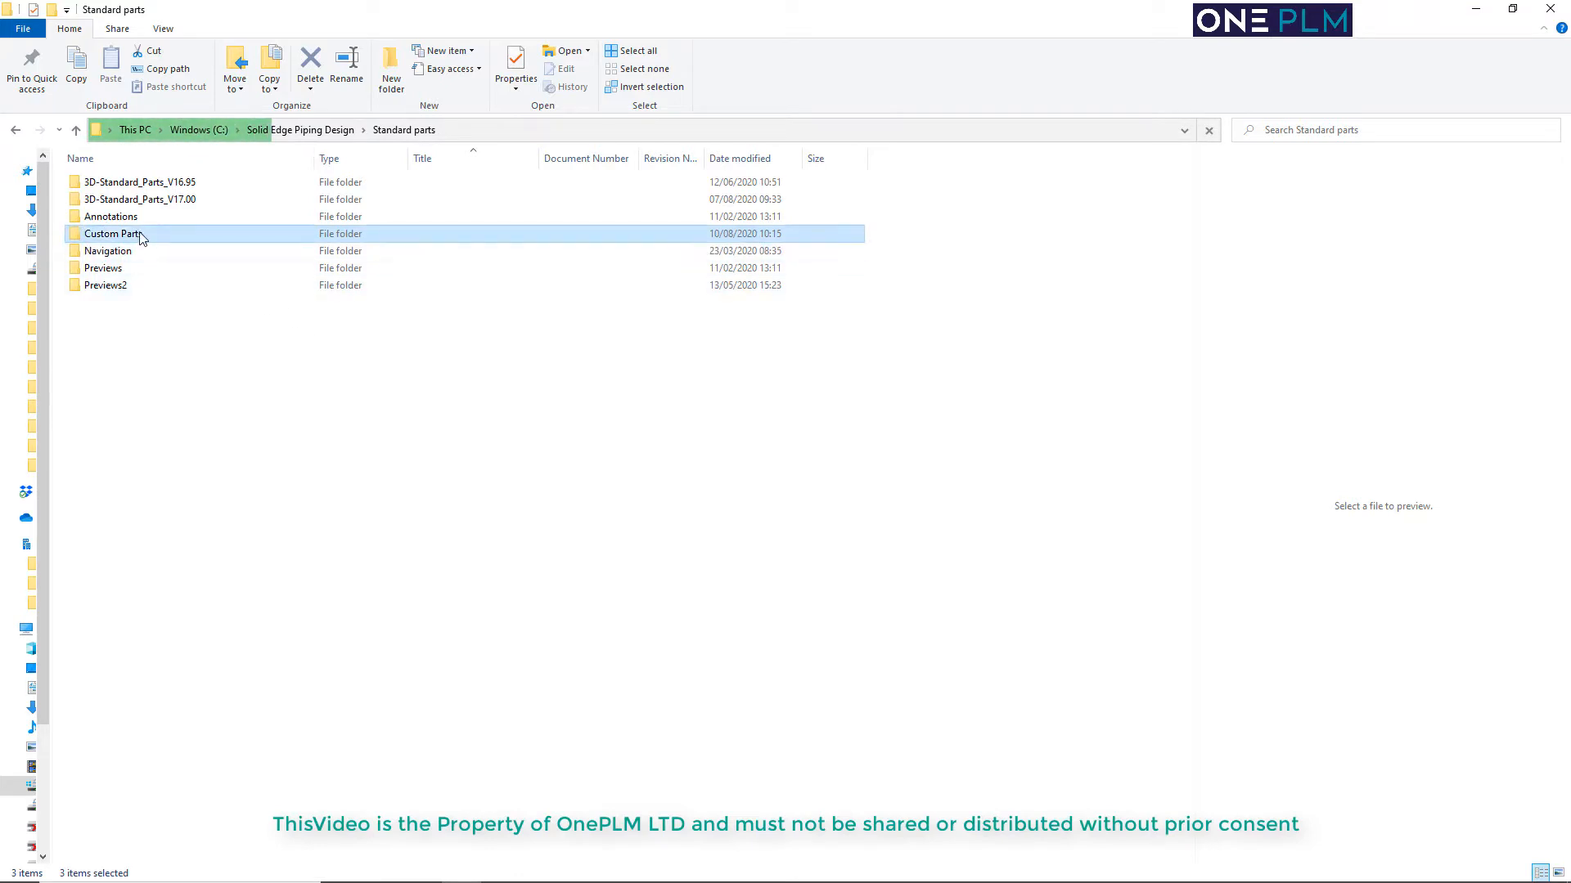
# Paste the copied Hose, Misc and Timber folders into Custom Parts, and return to the Standard parts folder
pyautogui.doubleClick(114, 240)
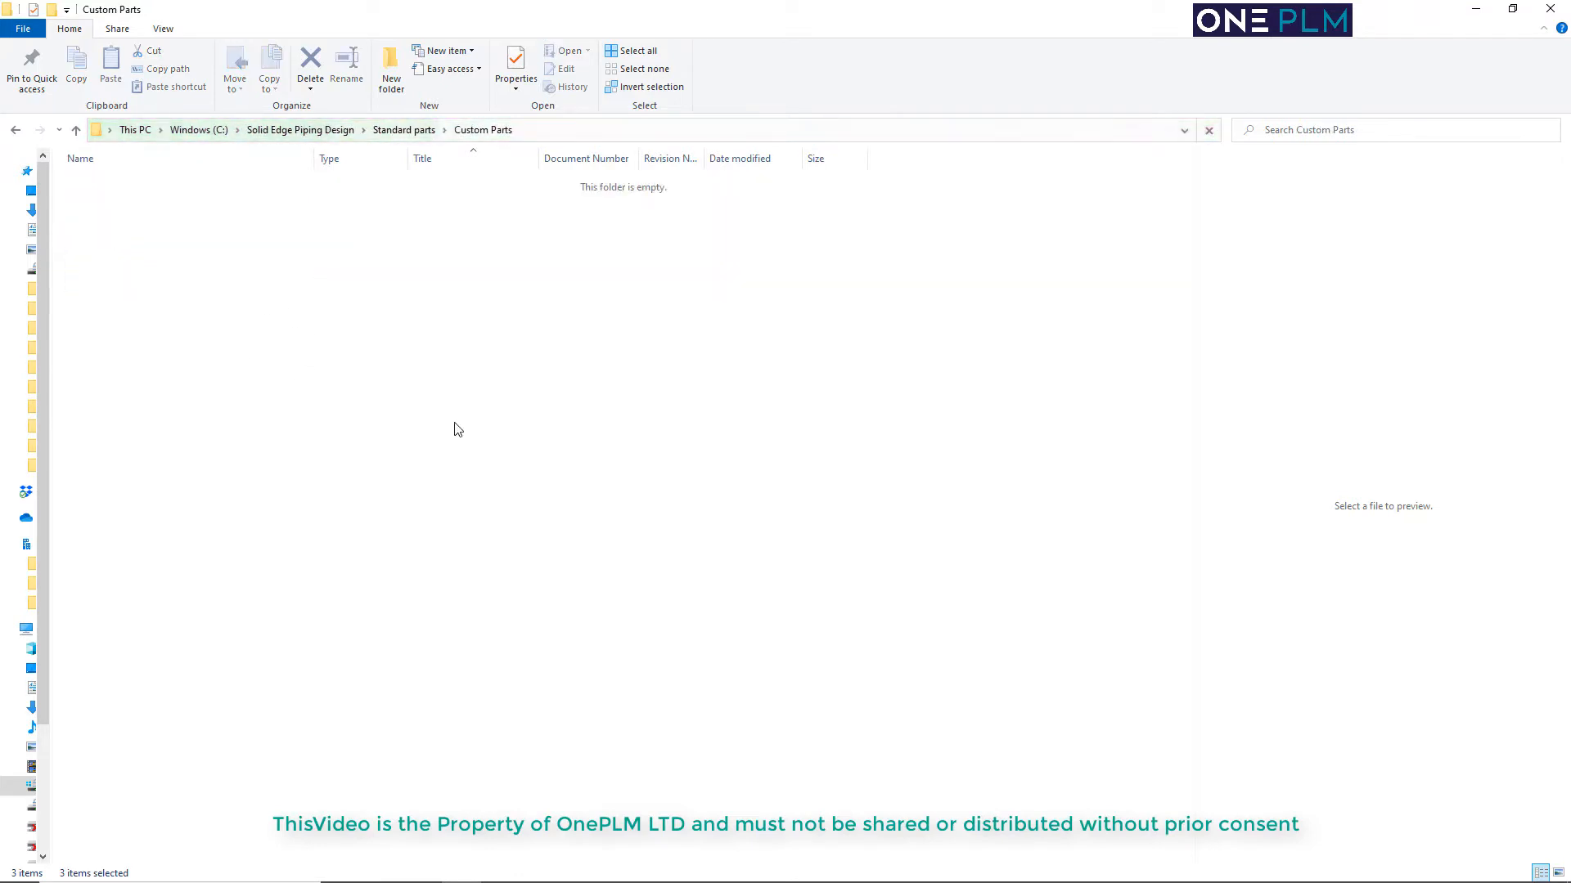
pyautogui.click(660, 401)
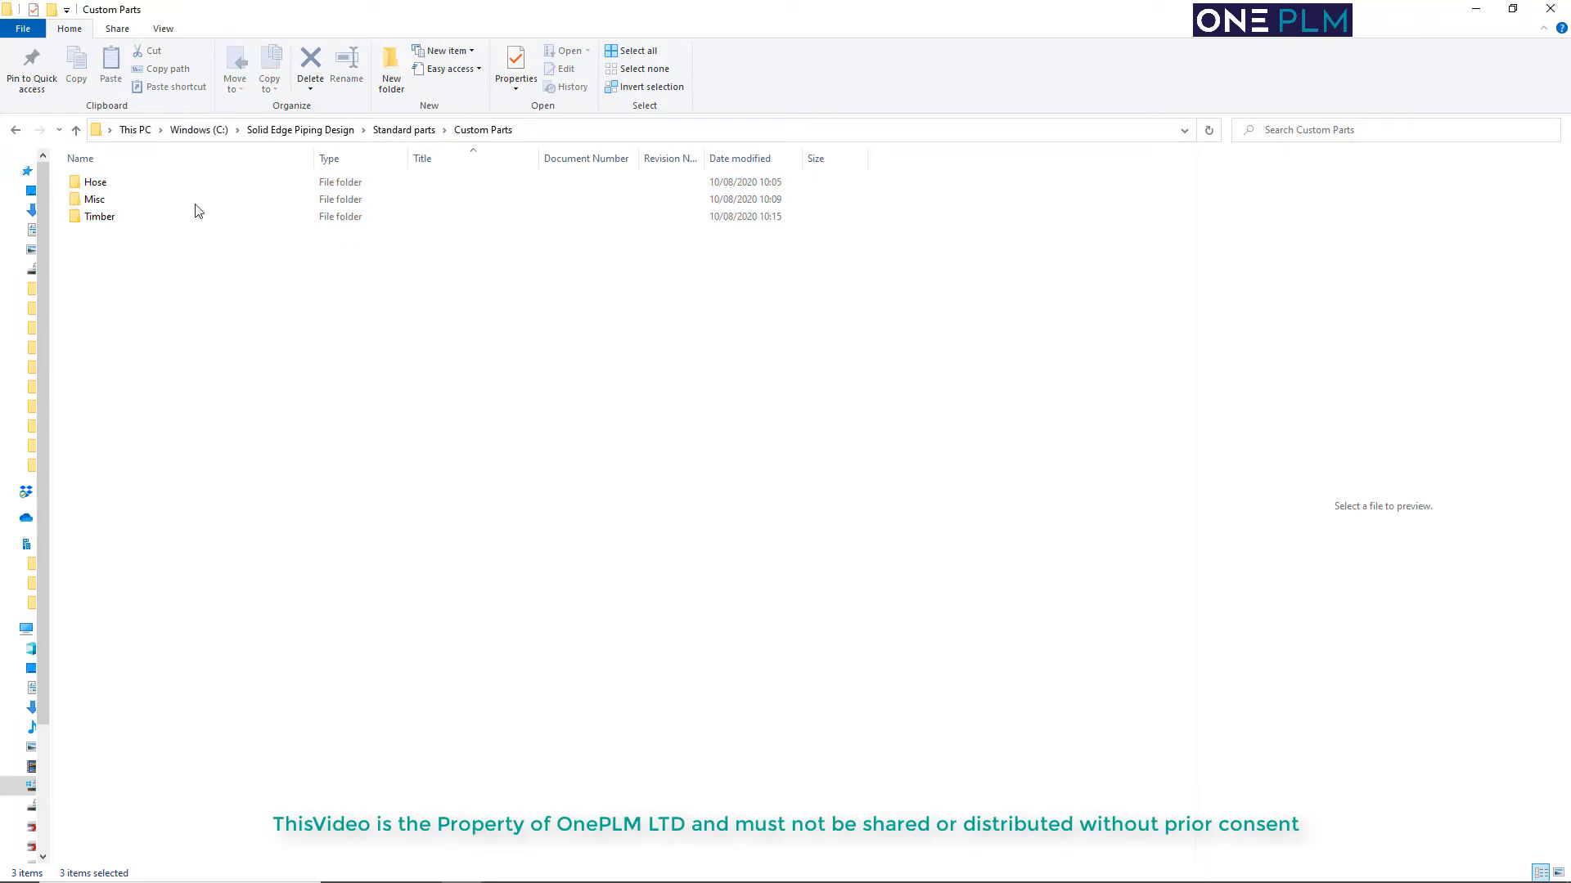
pyautogui.click(403, 130)
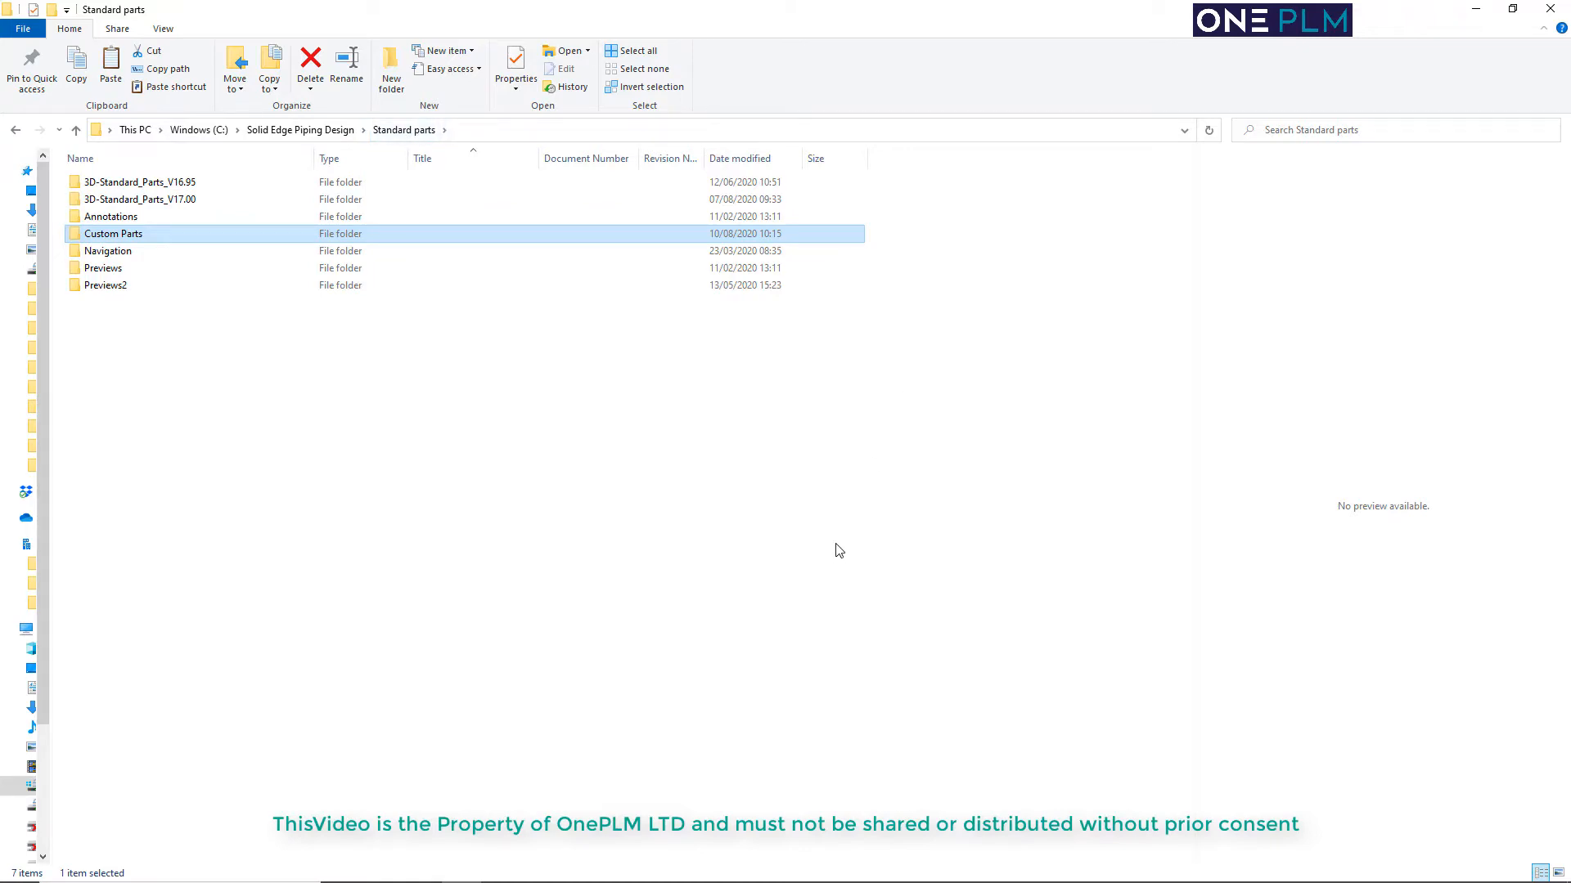
# Start adding new user part files in the Standard Parts Administrator, using manual data entry as the method
pyautogui.press('super')
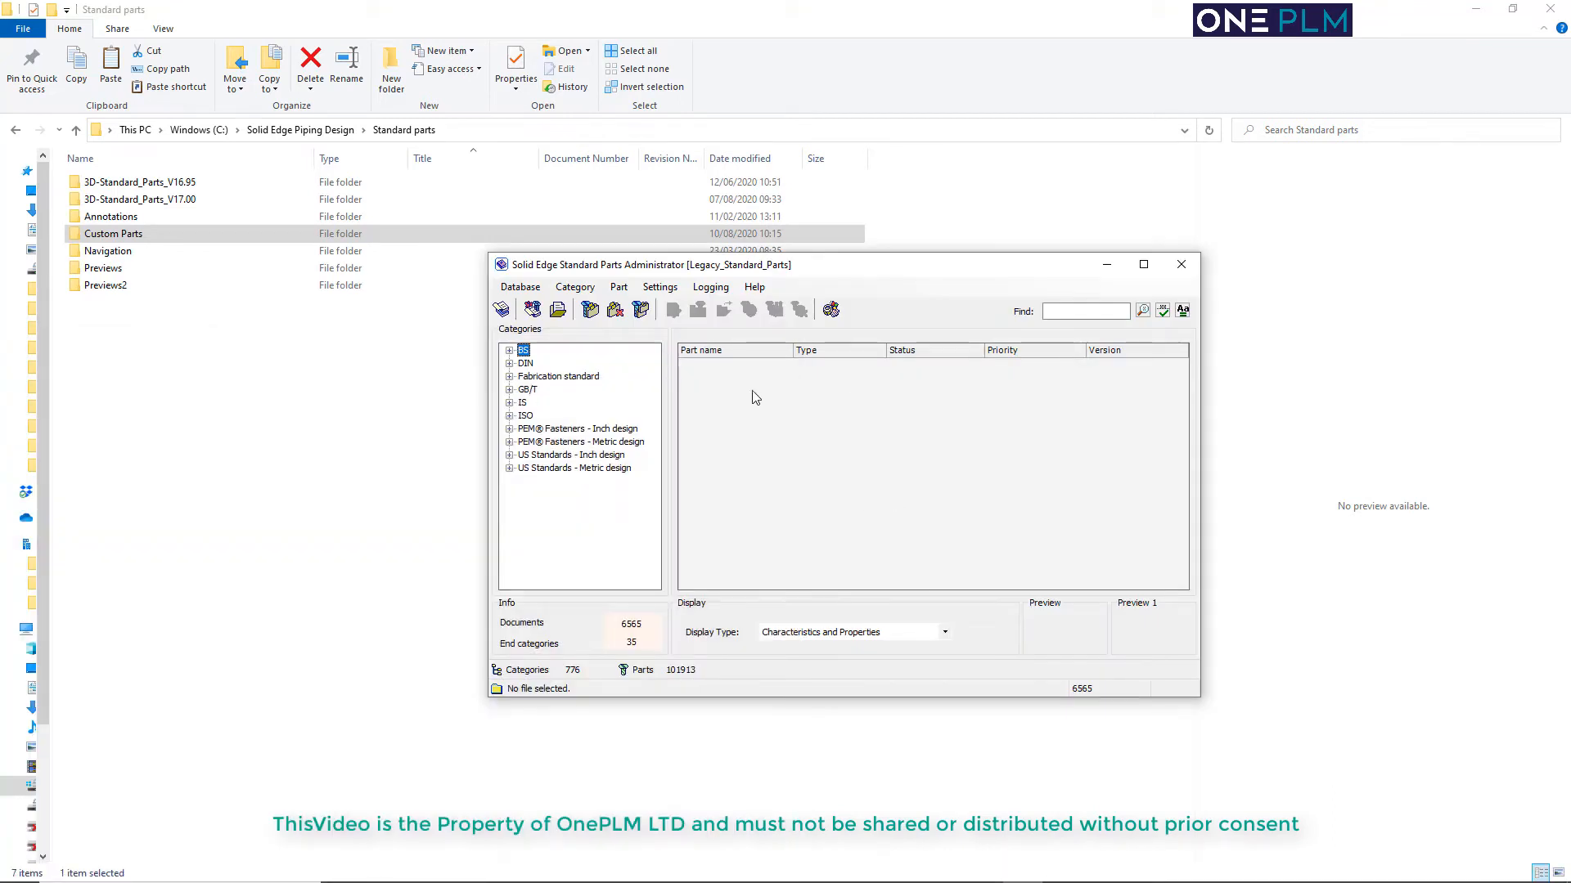
pyautogui.click(532, 310)
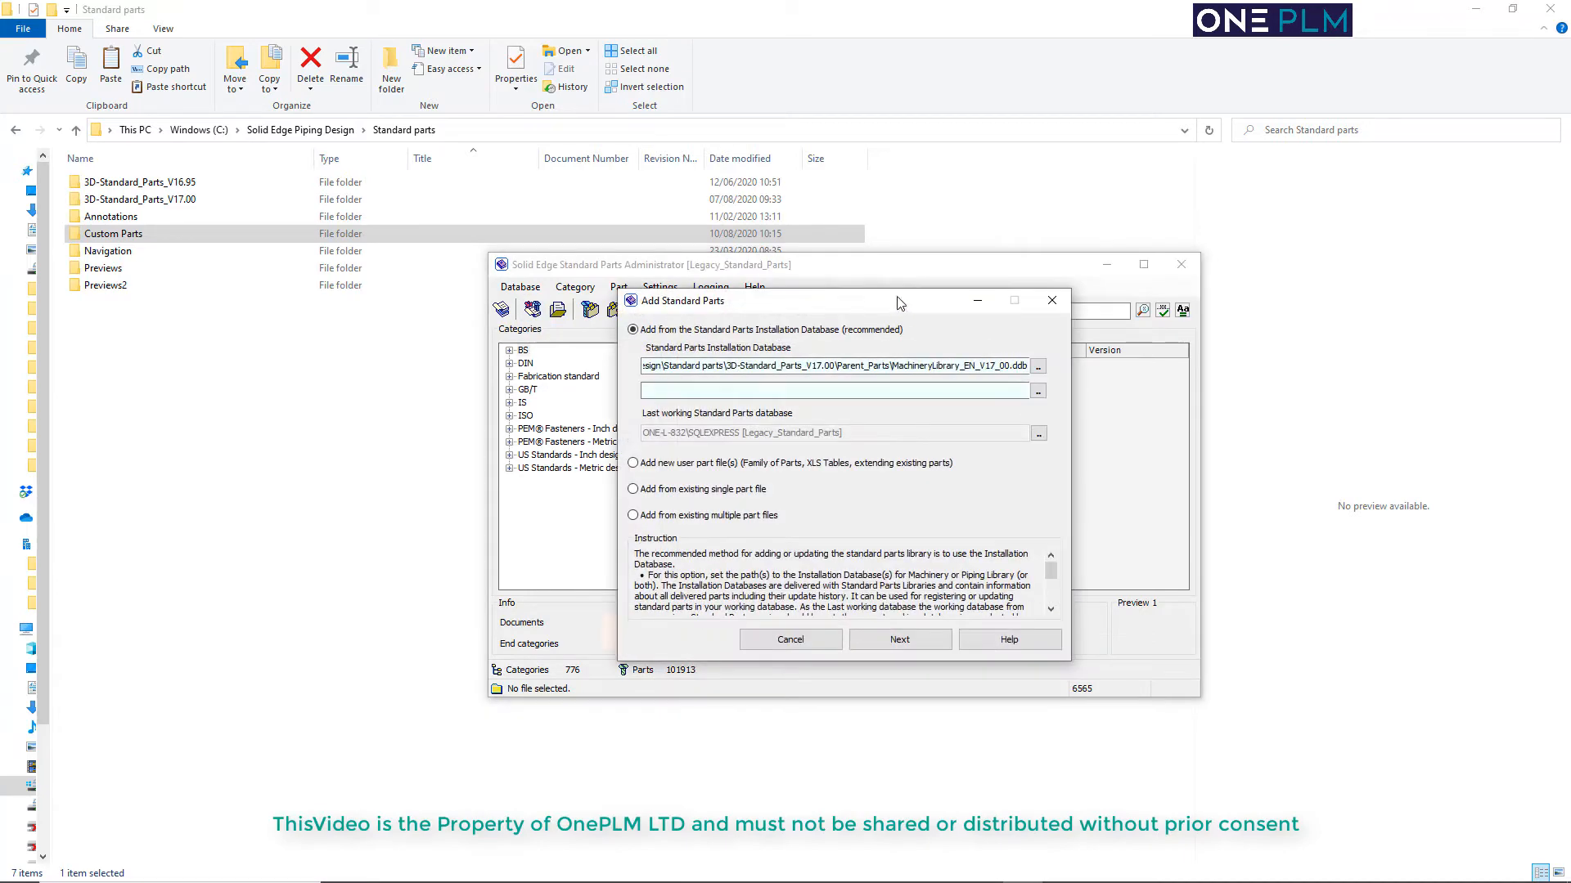
pyautogui.moveTo(898, 297); pyautogui.dragTo(882, 281)
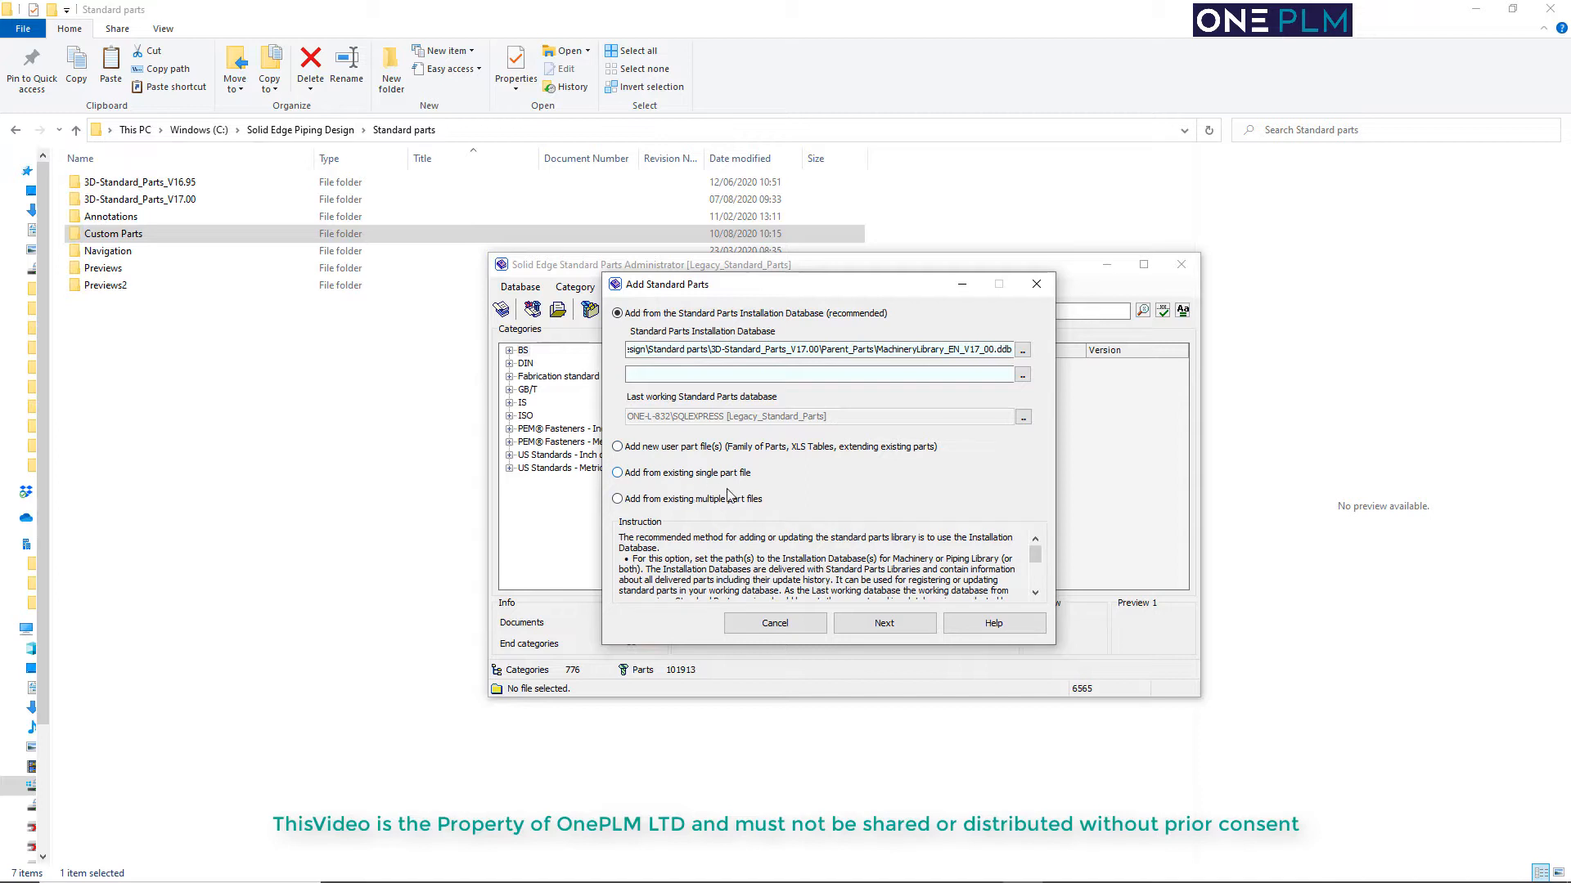
pyautogui.click(616, 447)
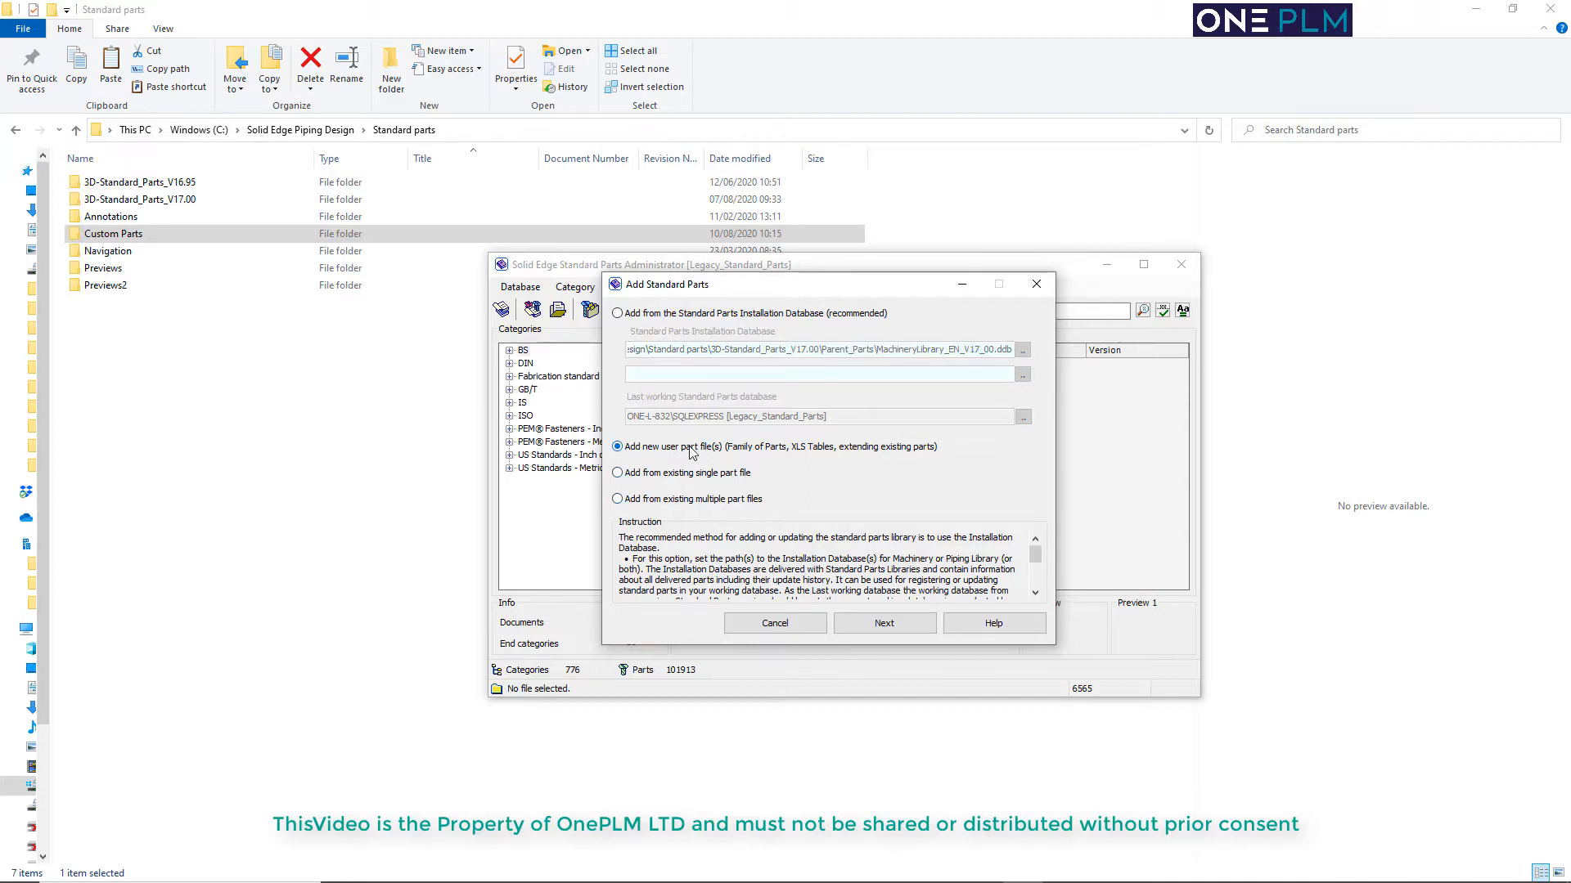
pyautogui.click(890, 631)
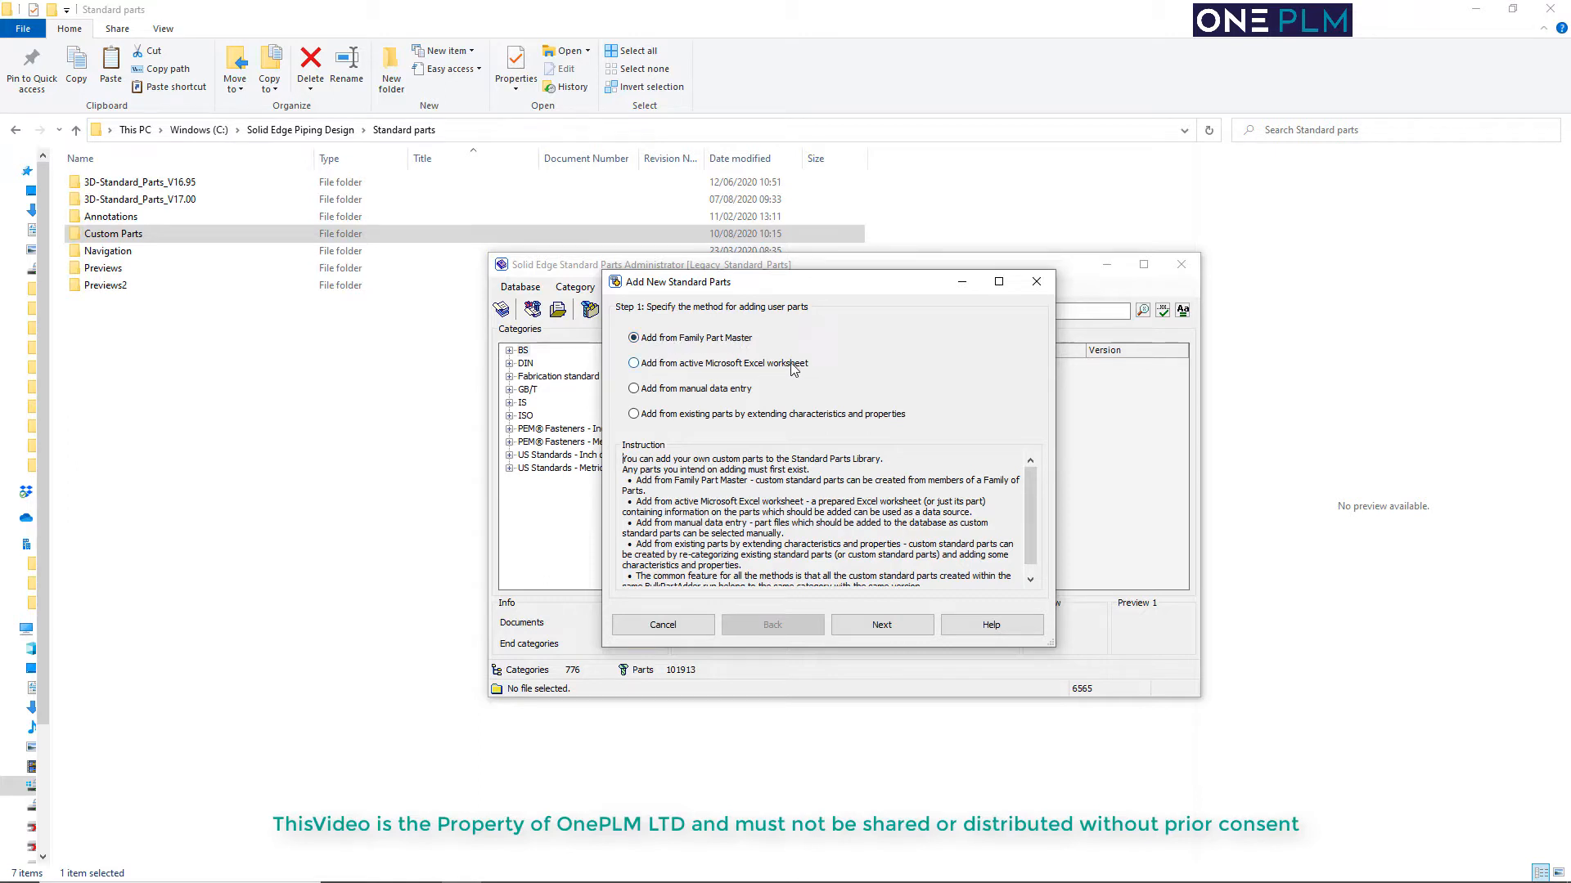
pyautogui.click(634, 390)
pyautogui.click(878, 628)
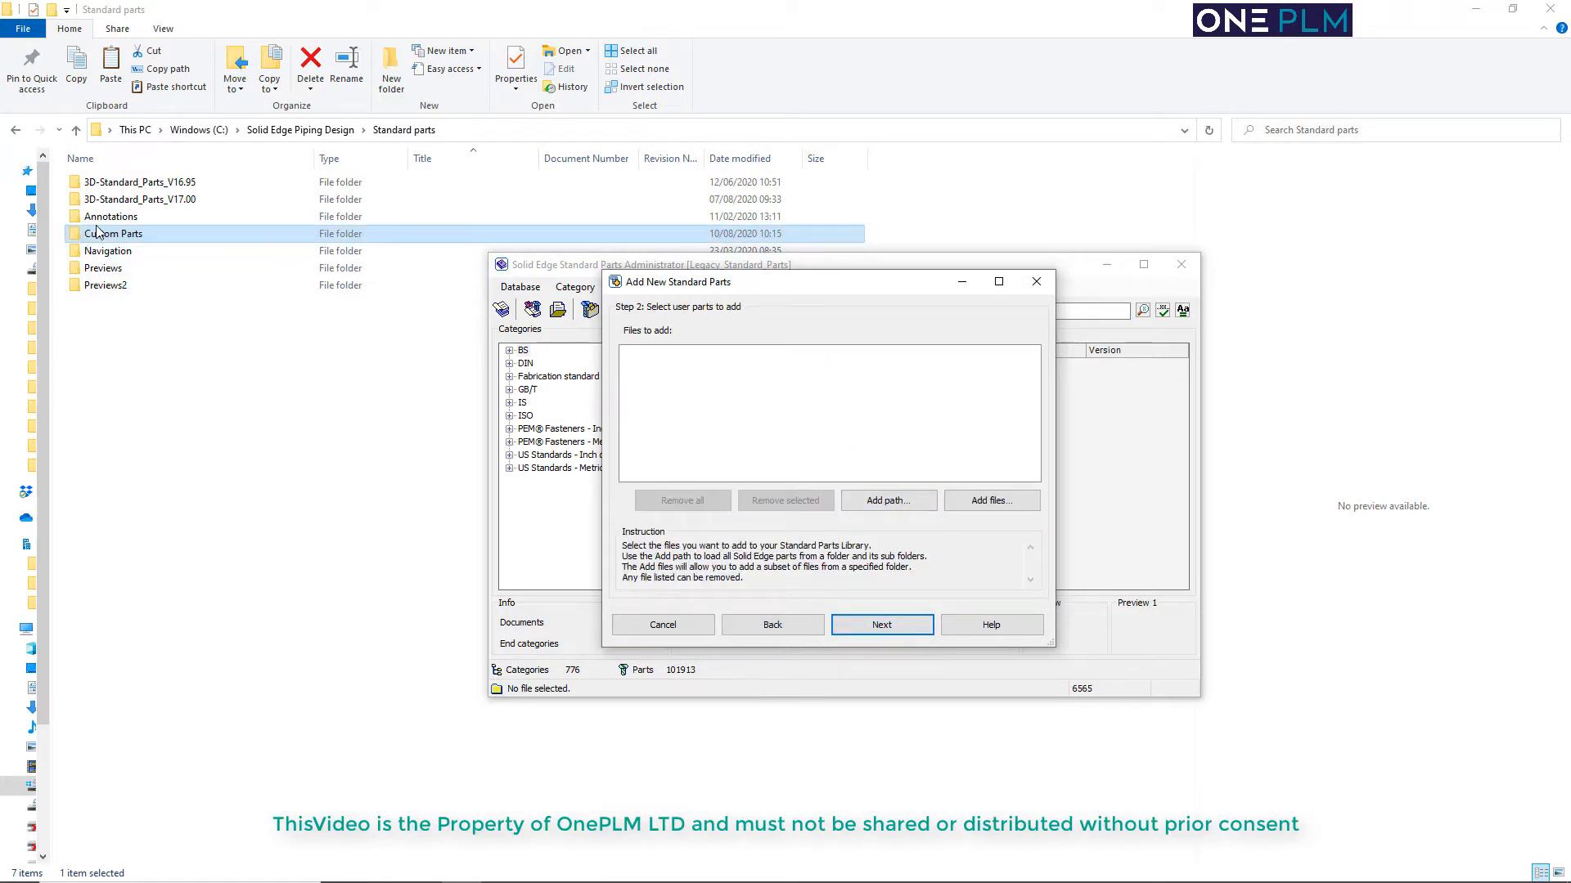
# Add all part files from C:\Solid Edge Piping Design\Standard parts\Custom Parts\Misc to the files to add
pyautogui.click(861, 502)
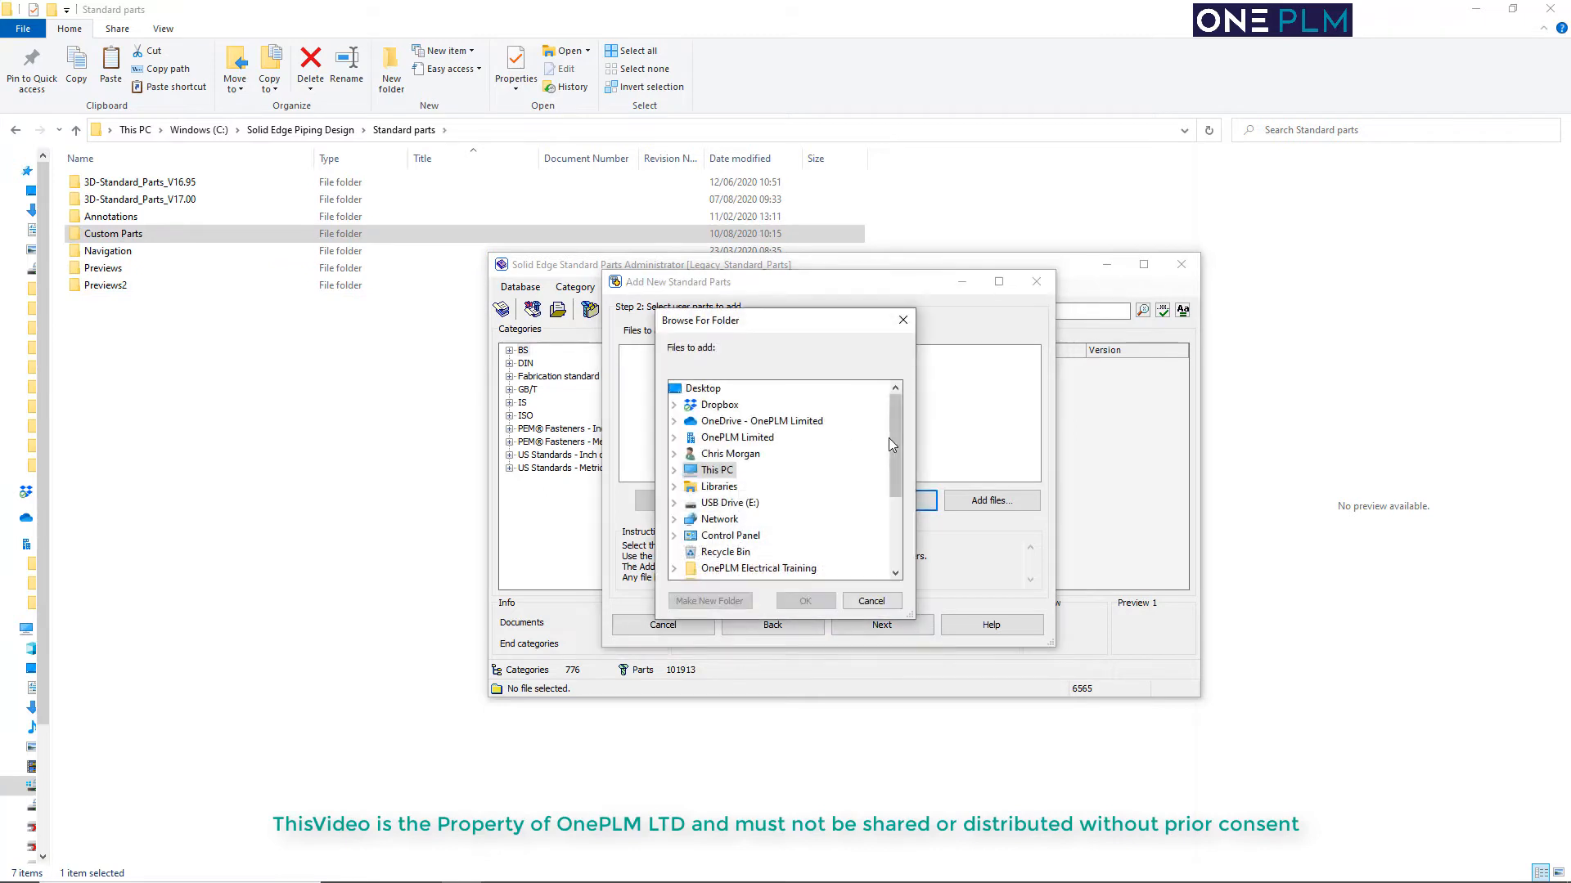
pyautogui.doubleClick(717, 472)
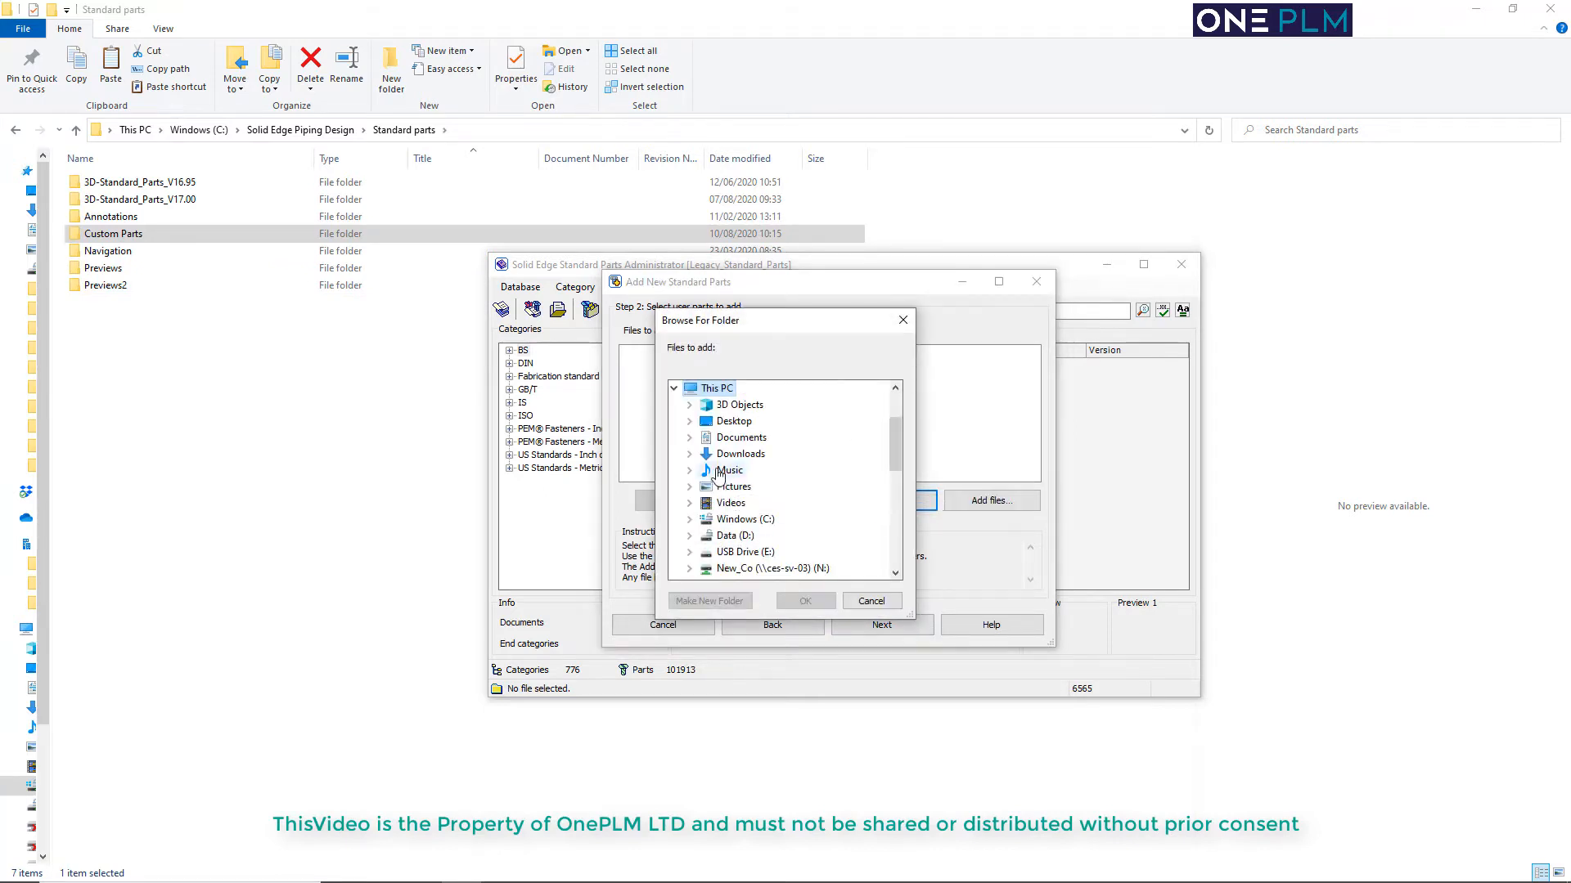
pyautogui.click(742, 519)
pyautogui.scroll(-3, 761, 524)
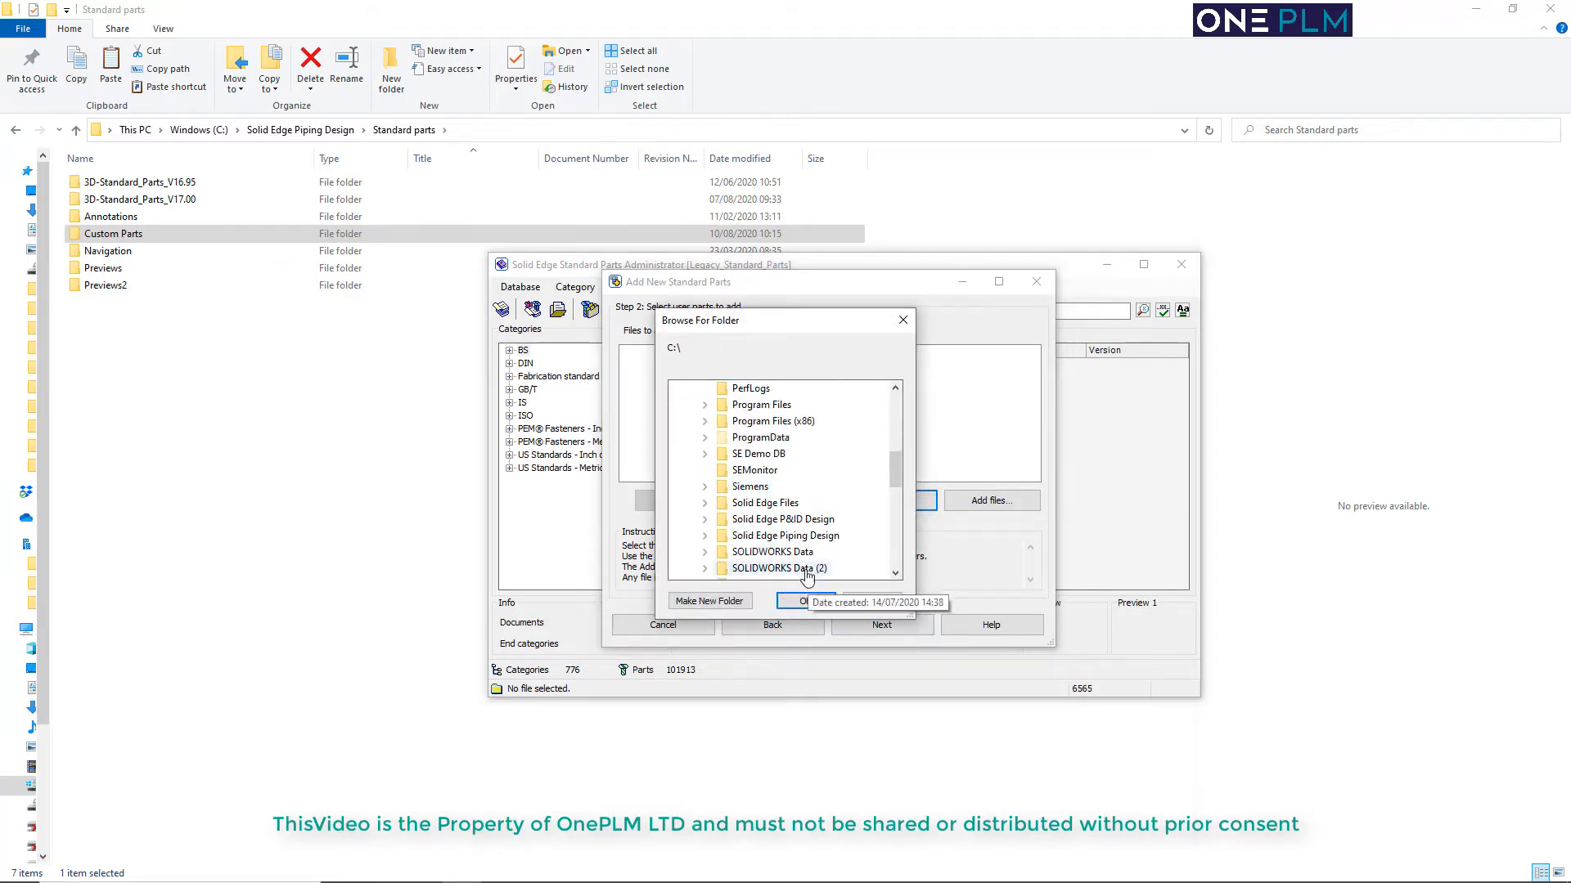
pyautogui.click(768, 538)
pyautogui.click(775, 550)
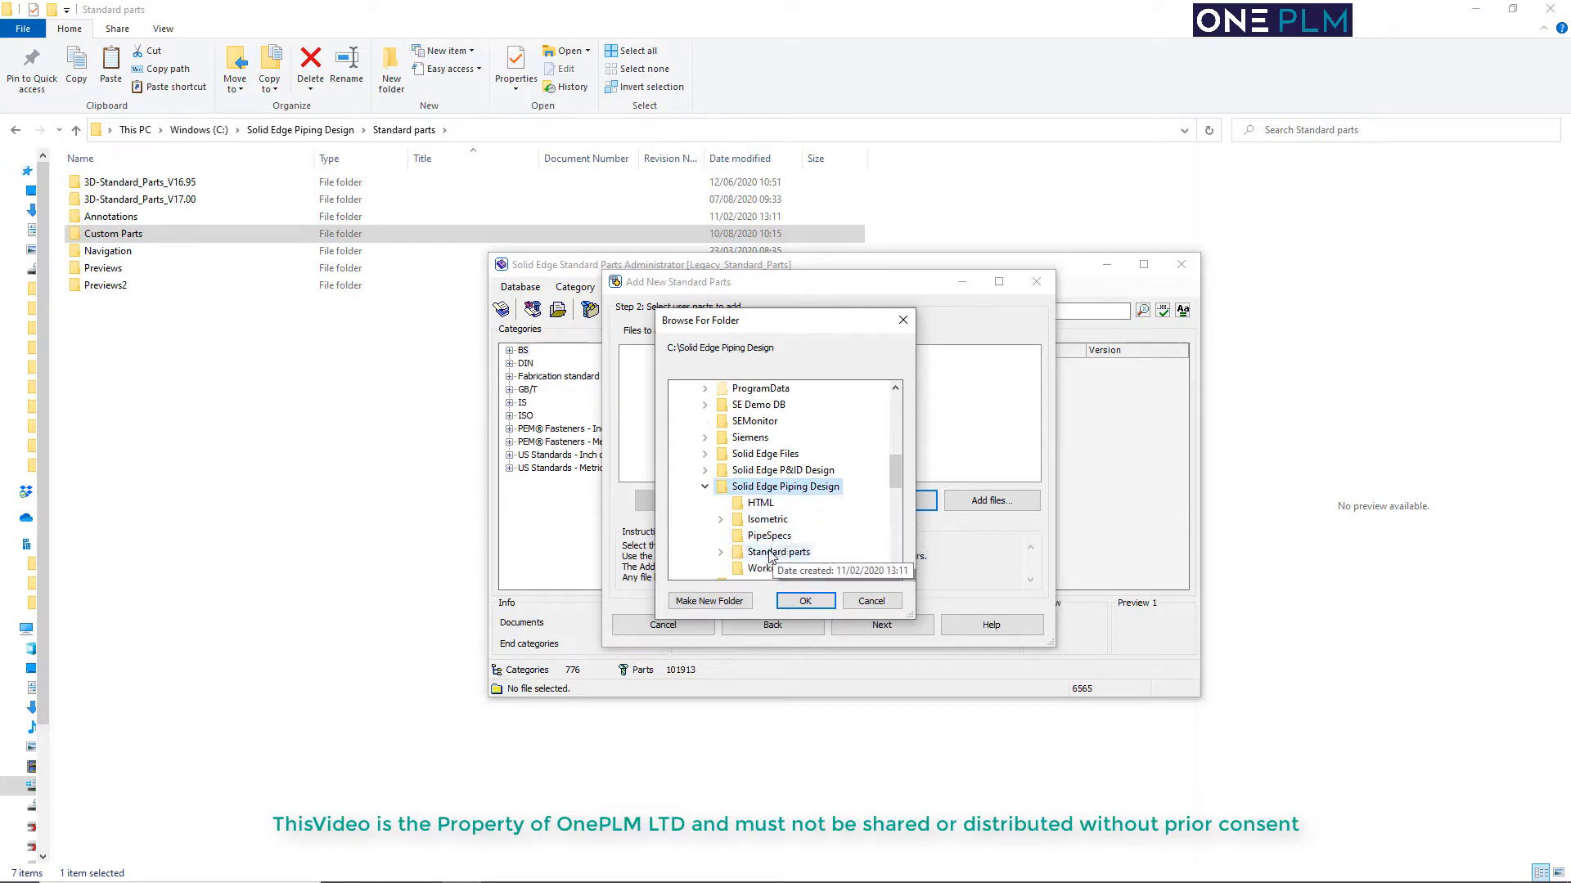
pyautogui.click(777, 522)
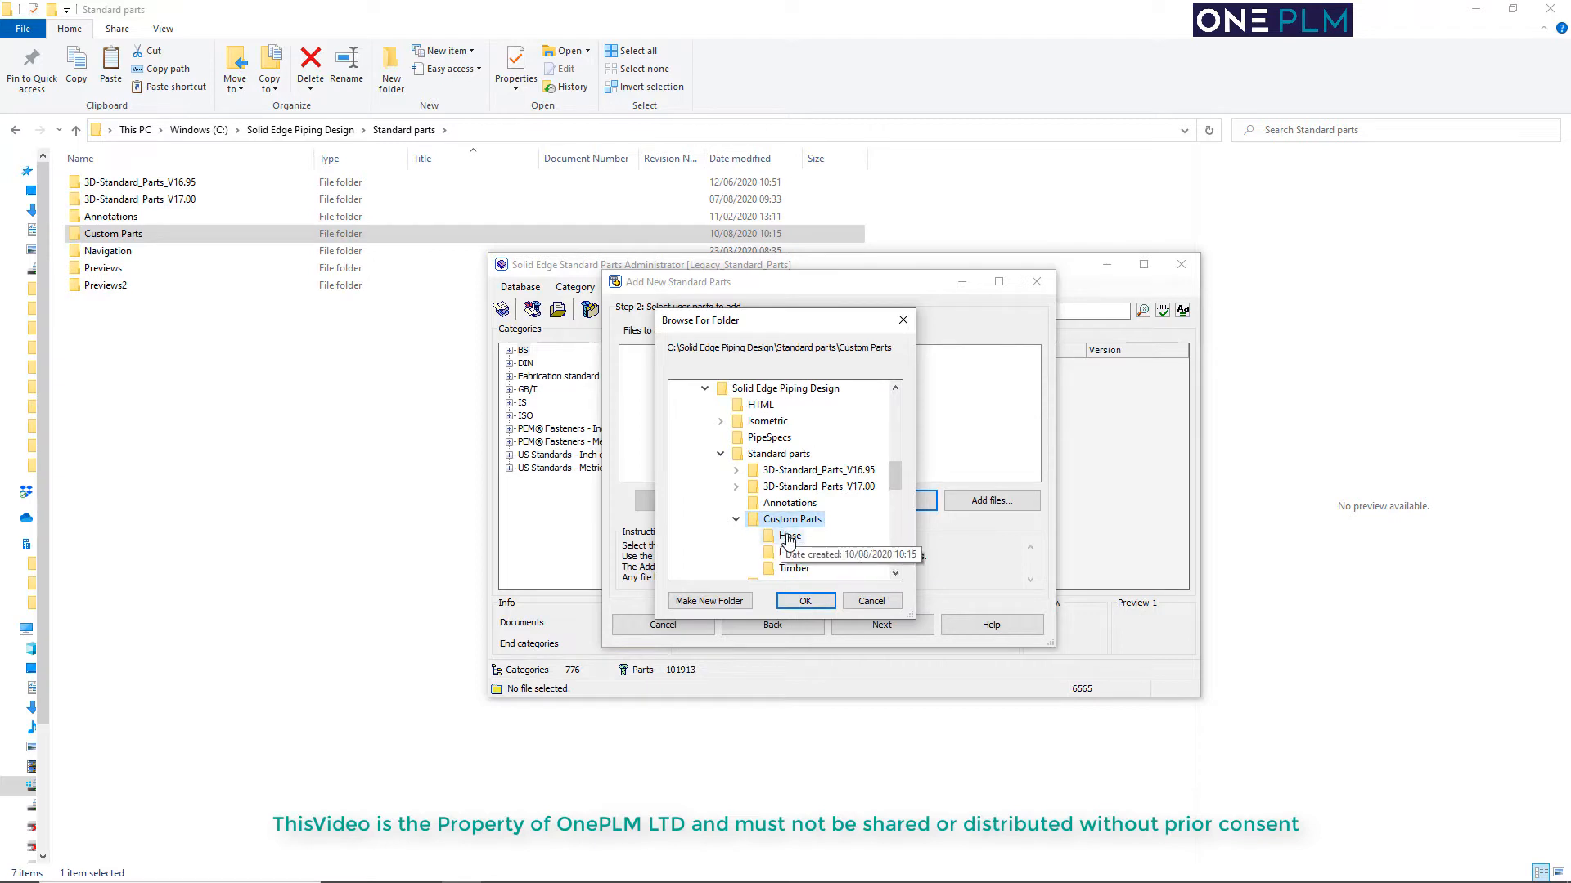
pyautogui.click(789, 536)
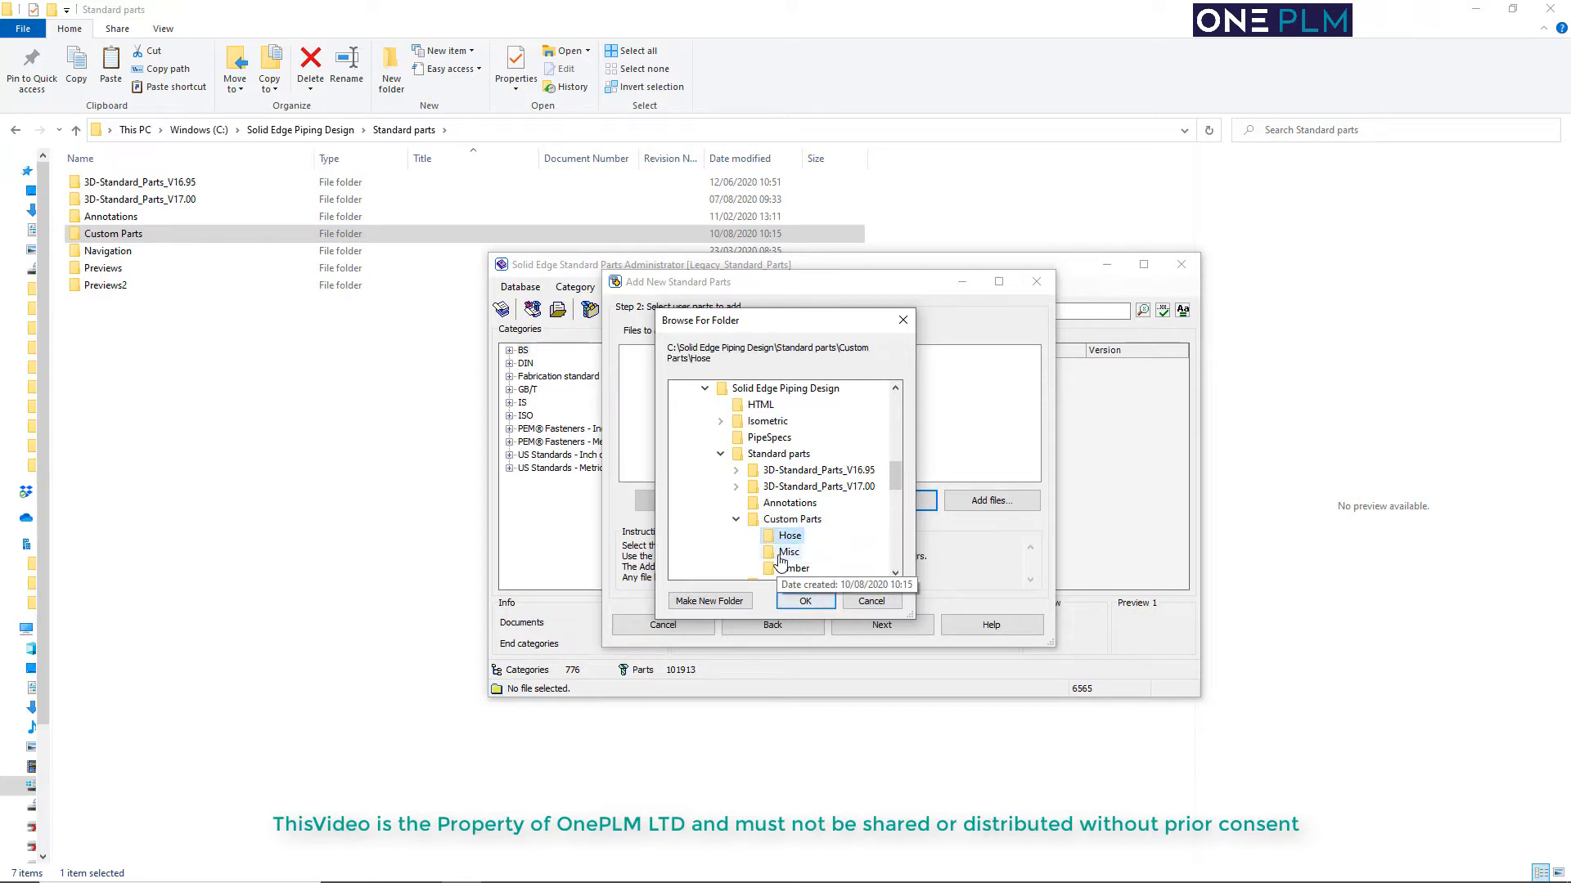
pyautogui.click(788, 553)
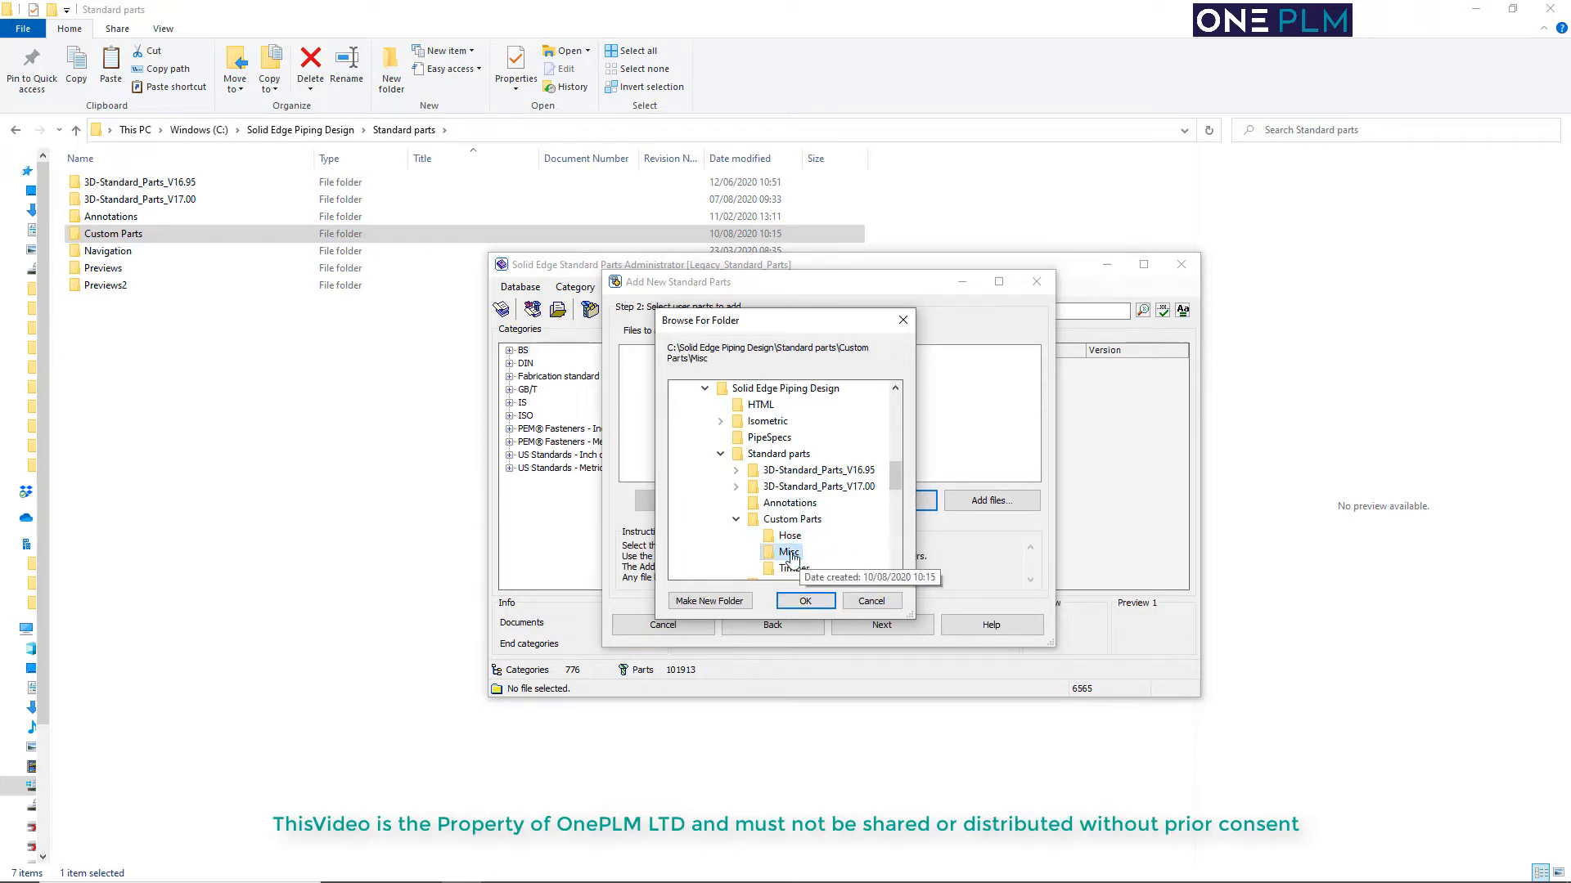
pyautogui.click(804, 602)
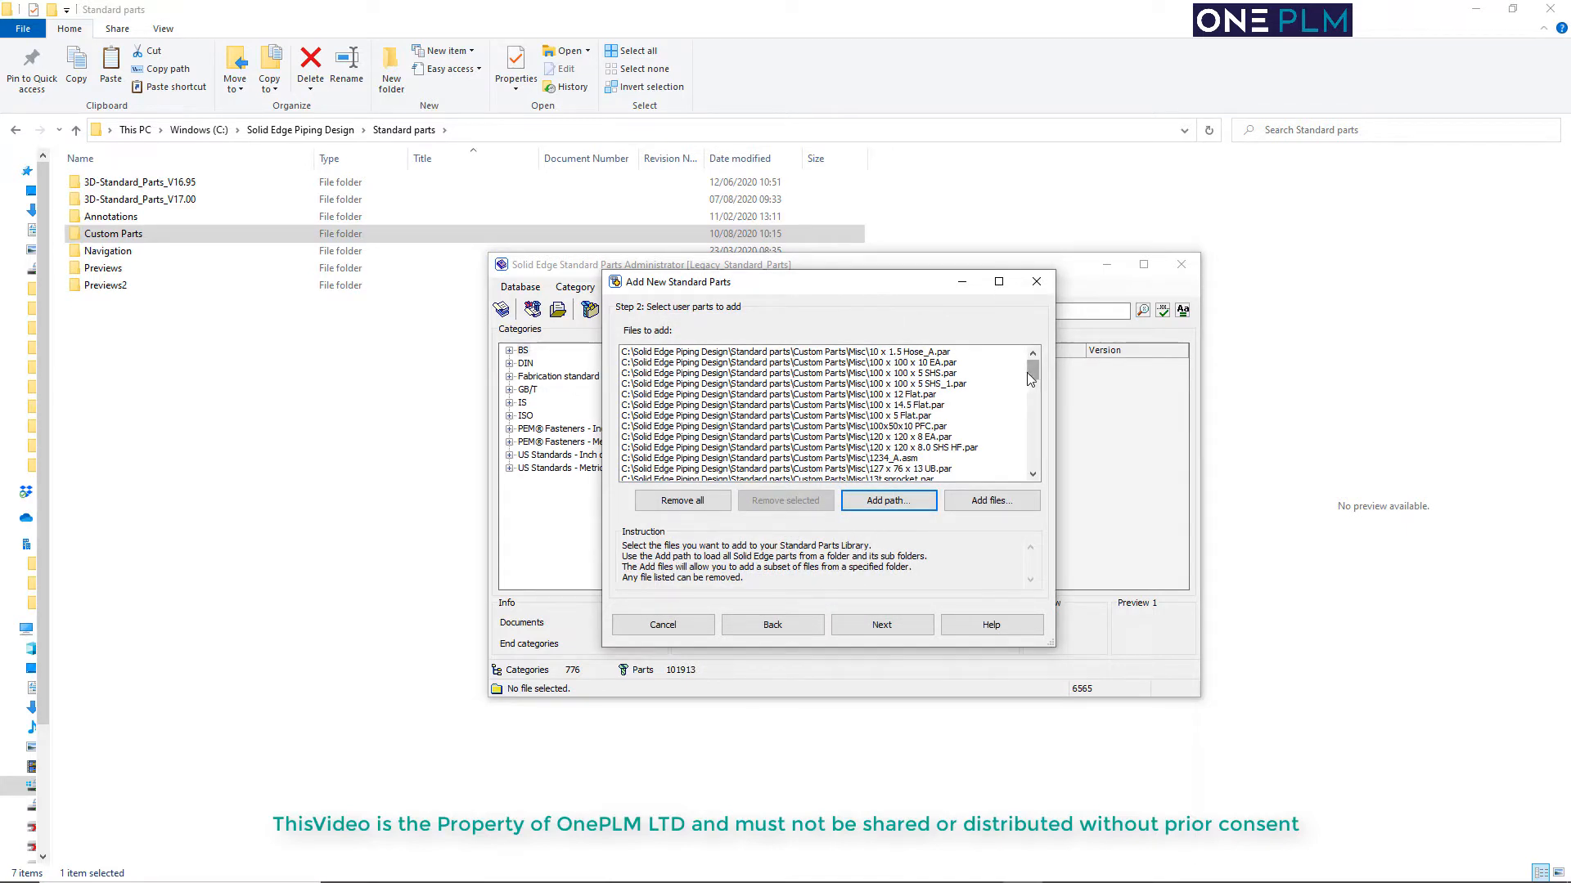
# Accept the Misc file list and keep Common standard part as the type of the added parts
pyautogui.moveTo(1033, 374)
pyautogui.mouseDown()
pyautogui.moveTo(1028, 471)
pyautogui.moveTo(1020, 361)
pyautogui.mouseUp()
pyautogui.click(881, 628)
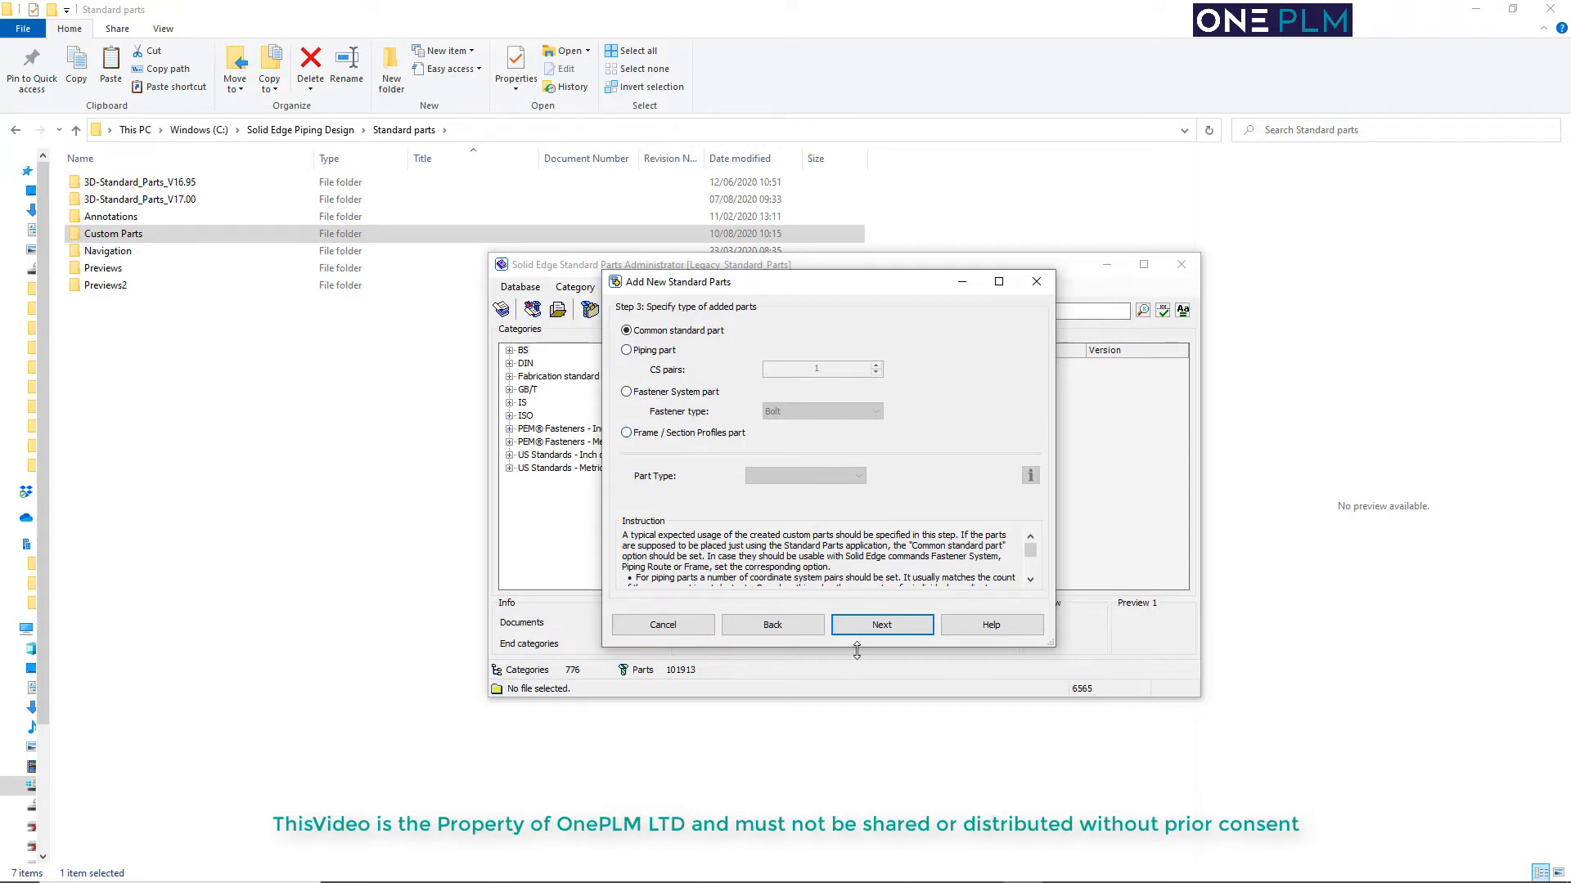
pyautogui.click(864, 626)
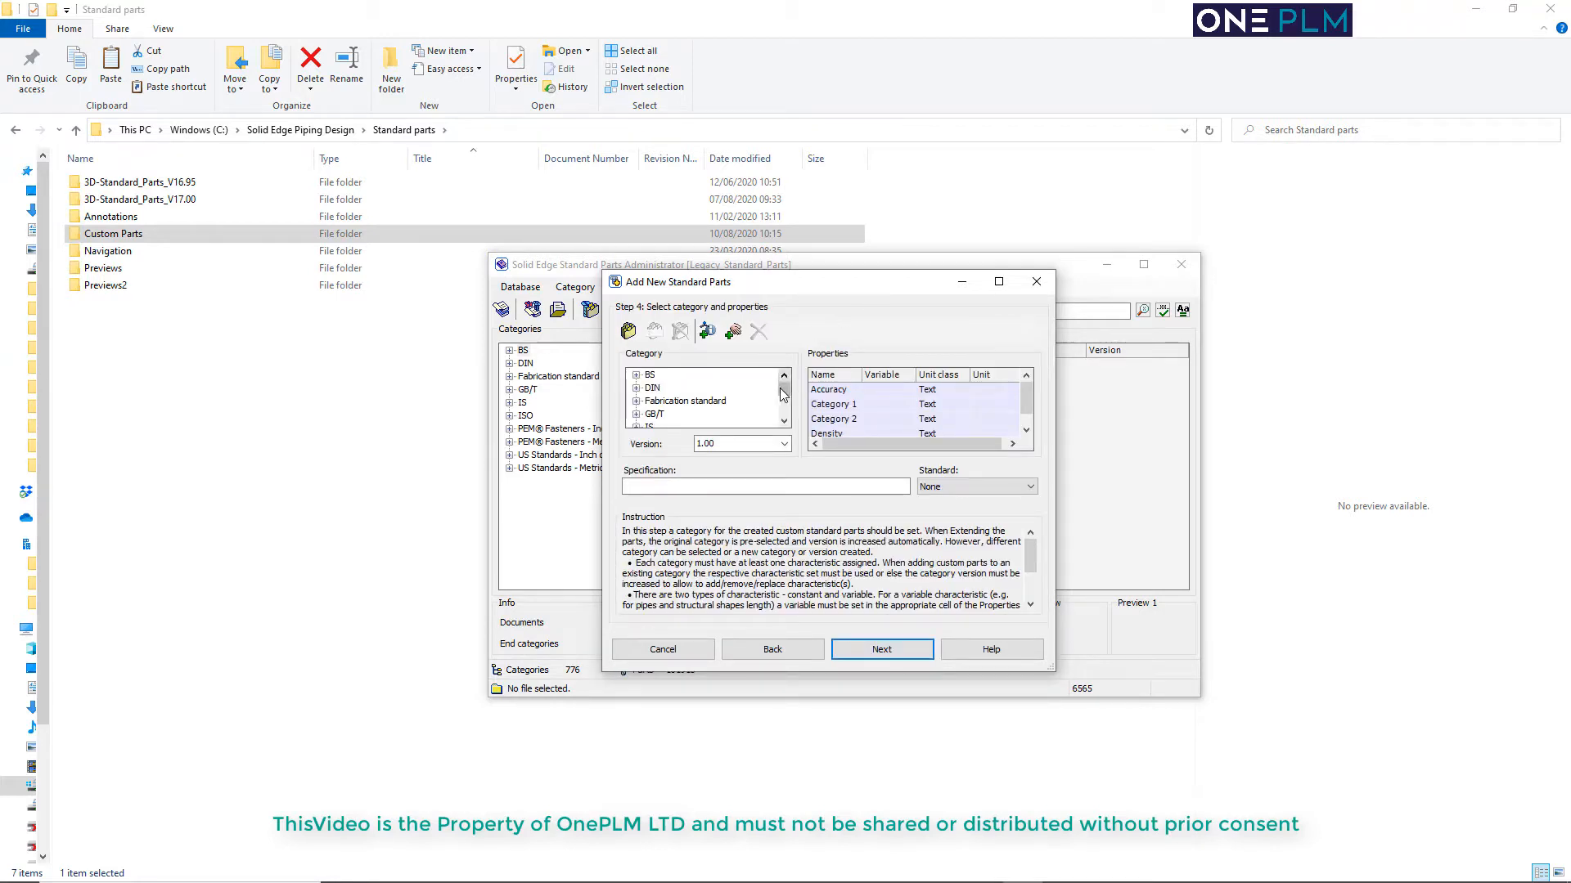
# Create a new top-level category named OnePLM Misc for the added parts
pyautogui.moveTo(783, 387)
pyautogui.mouseDown()
pyautogui.moveTo(784, 406)
pyautogui.moveTo(784, 383)
pyautogui.mouseUp()
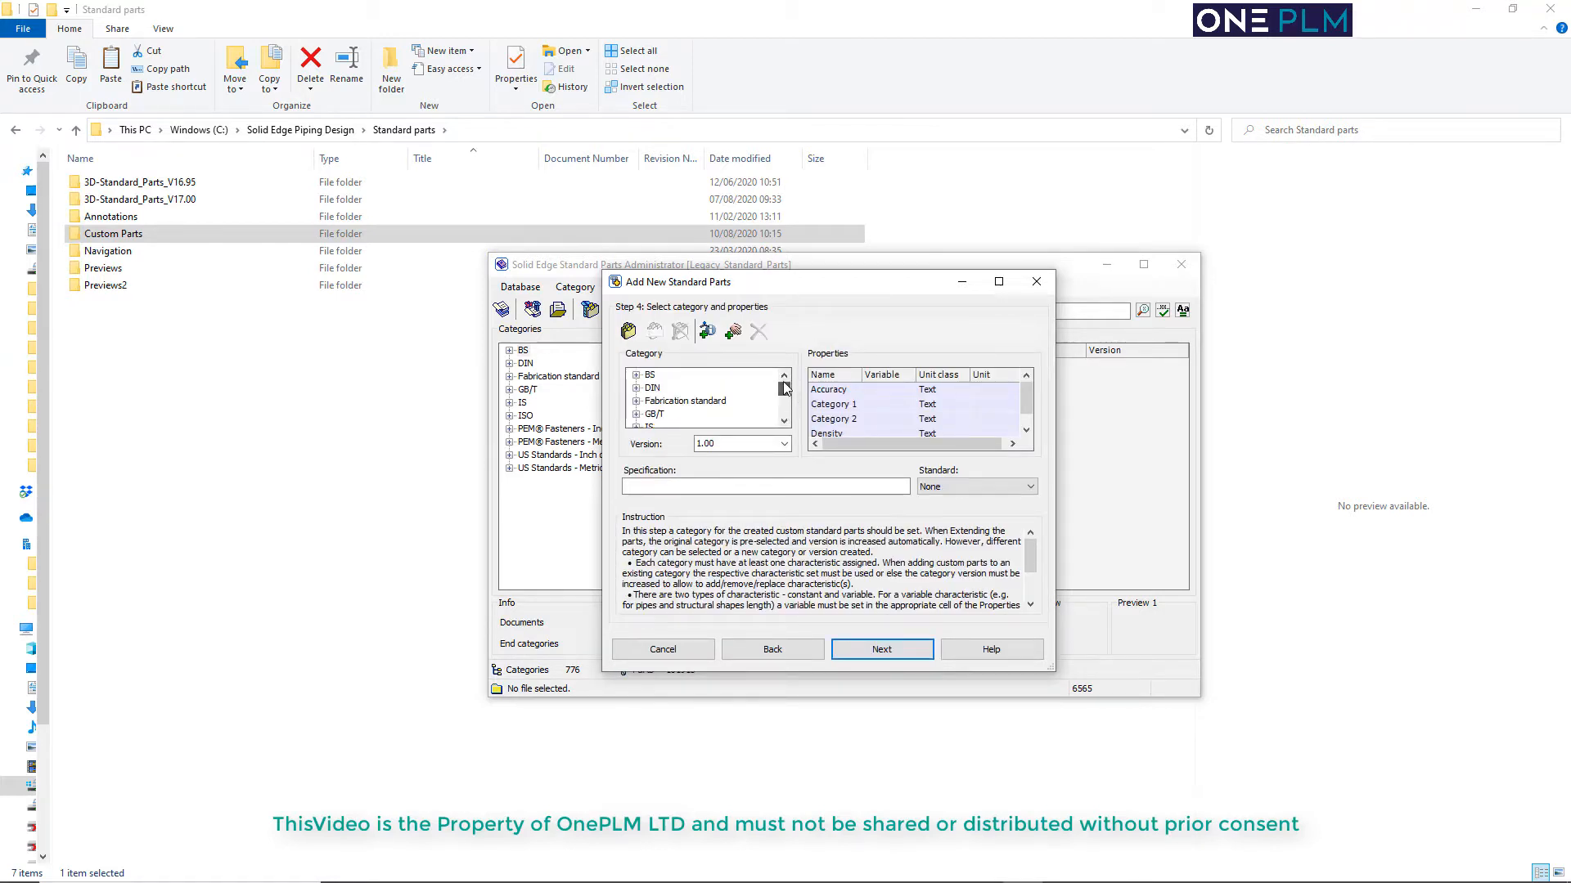
pyautogui.click(628, 331)
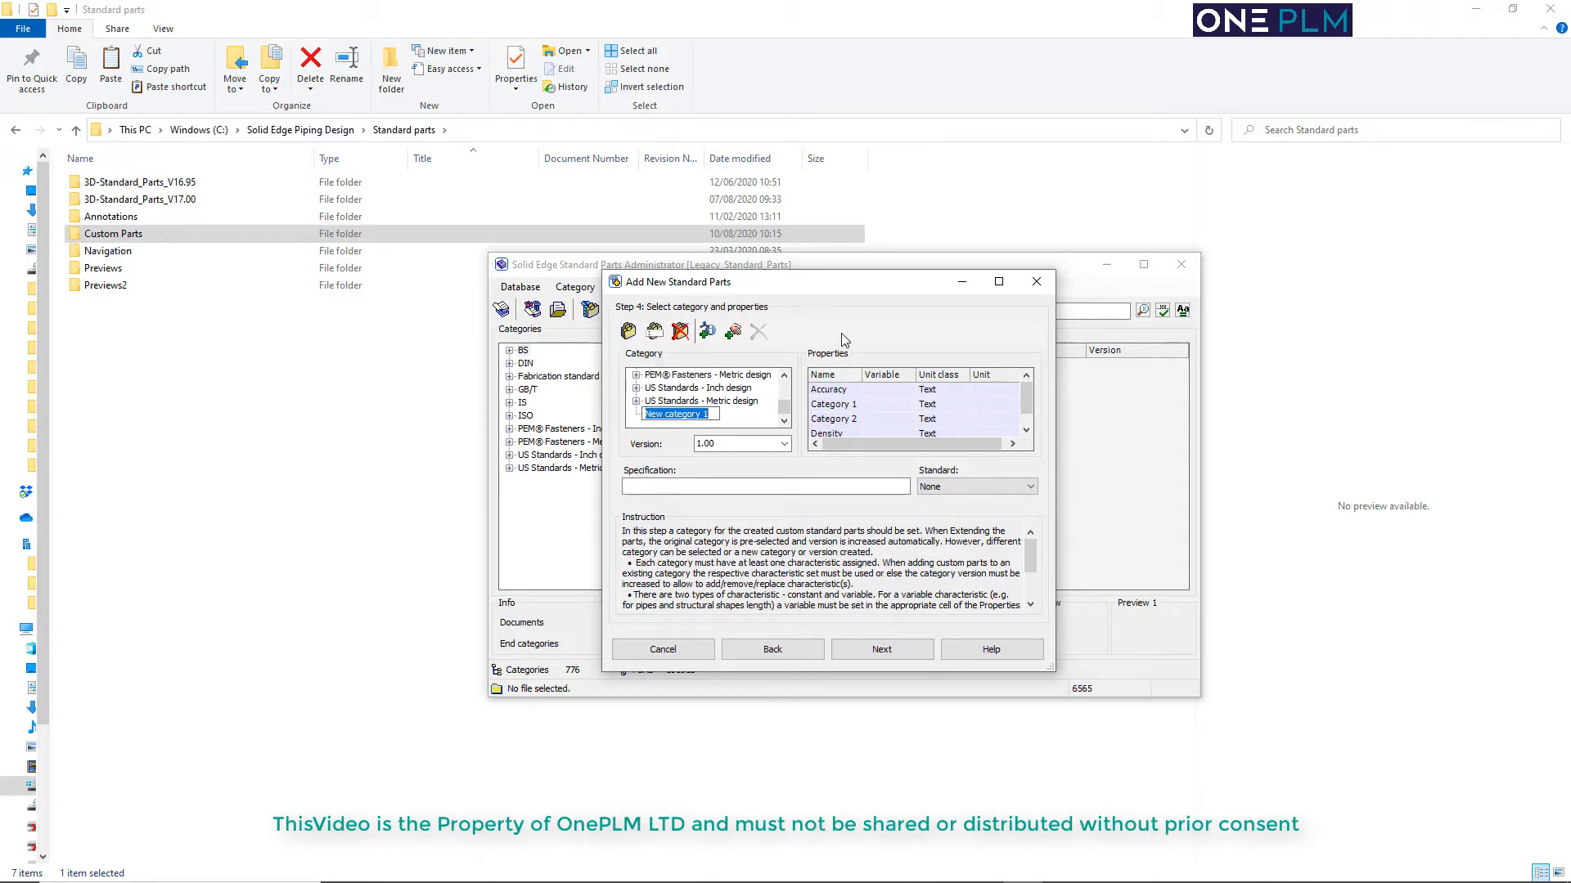
pyautogui.write('OnePLM Misc')
pyautogui.press('Return')
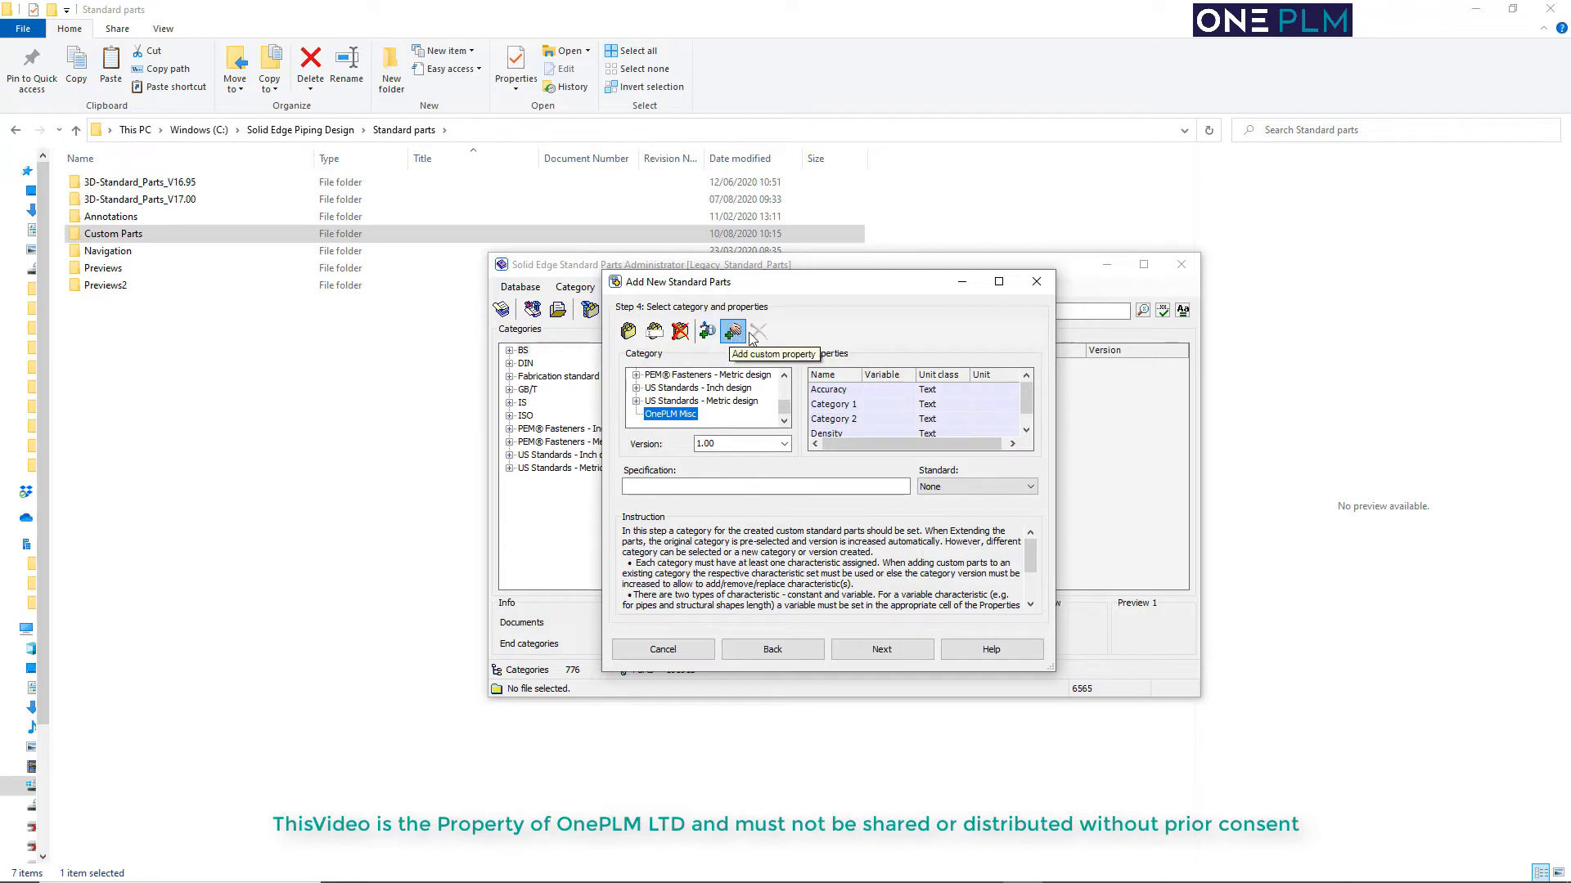
# Add a characteristic to the OnePLM Misc category's properties and try to give it a custom name
pyautogui.click(708, 337)
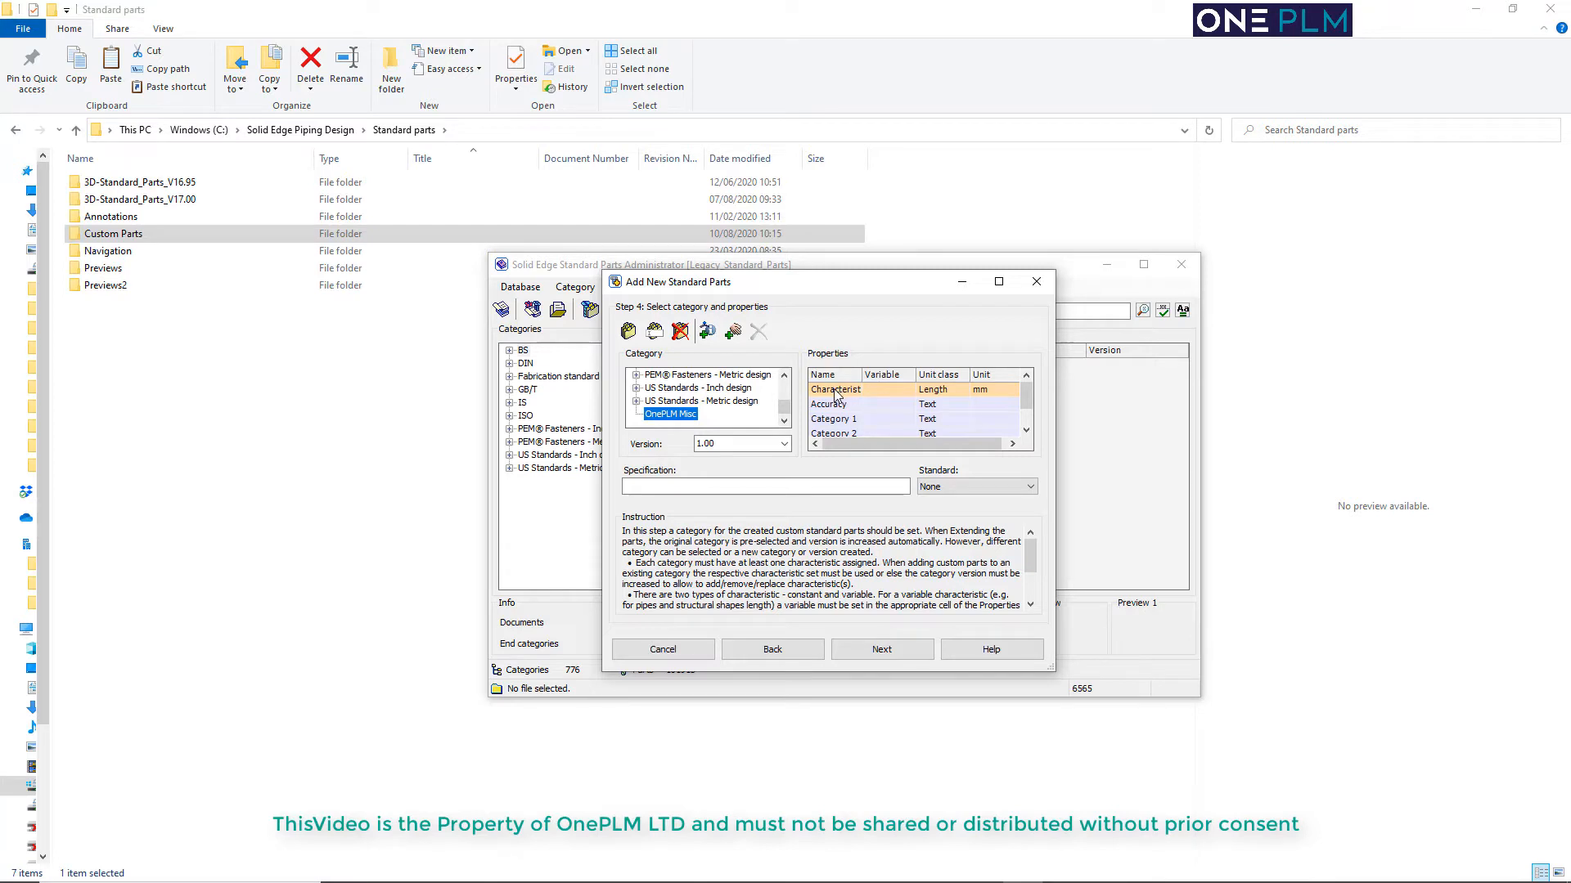
pyautogui.click(835, 393)
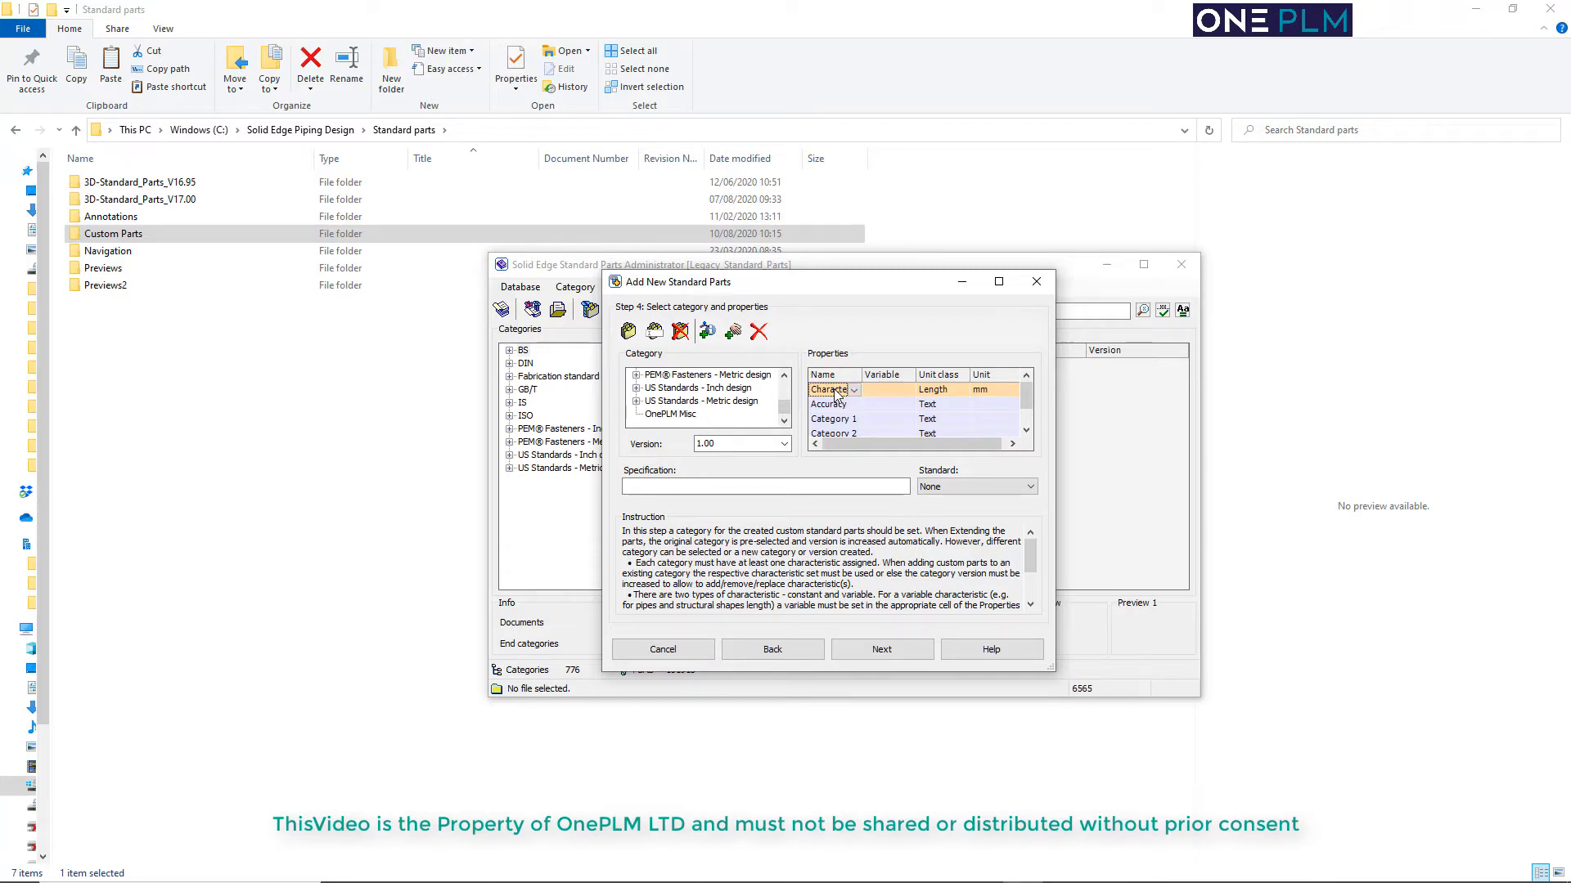
pyautogui.click(835, 393)
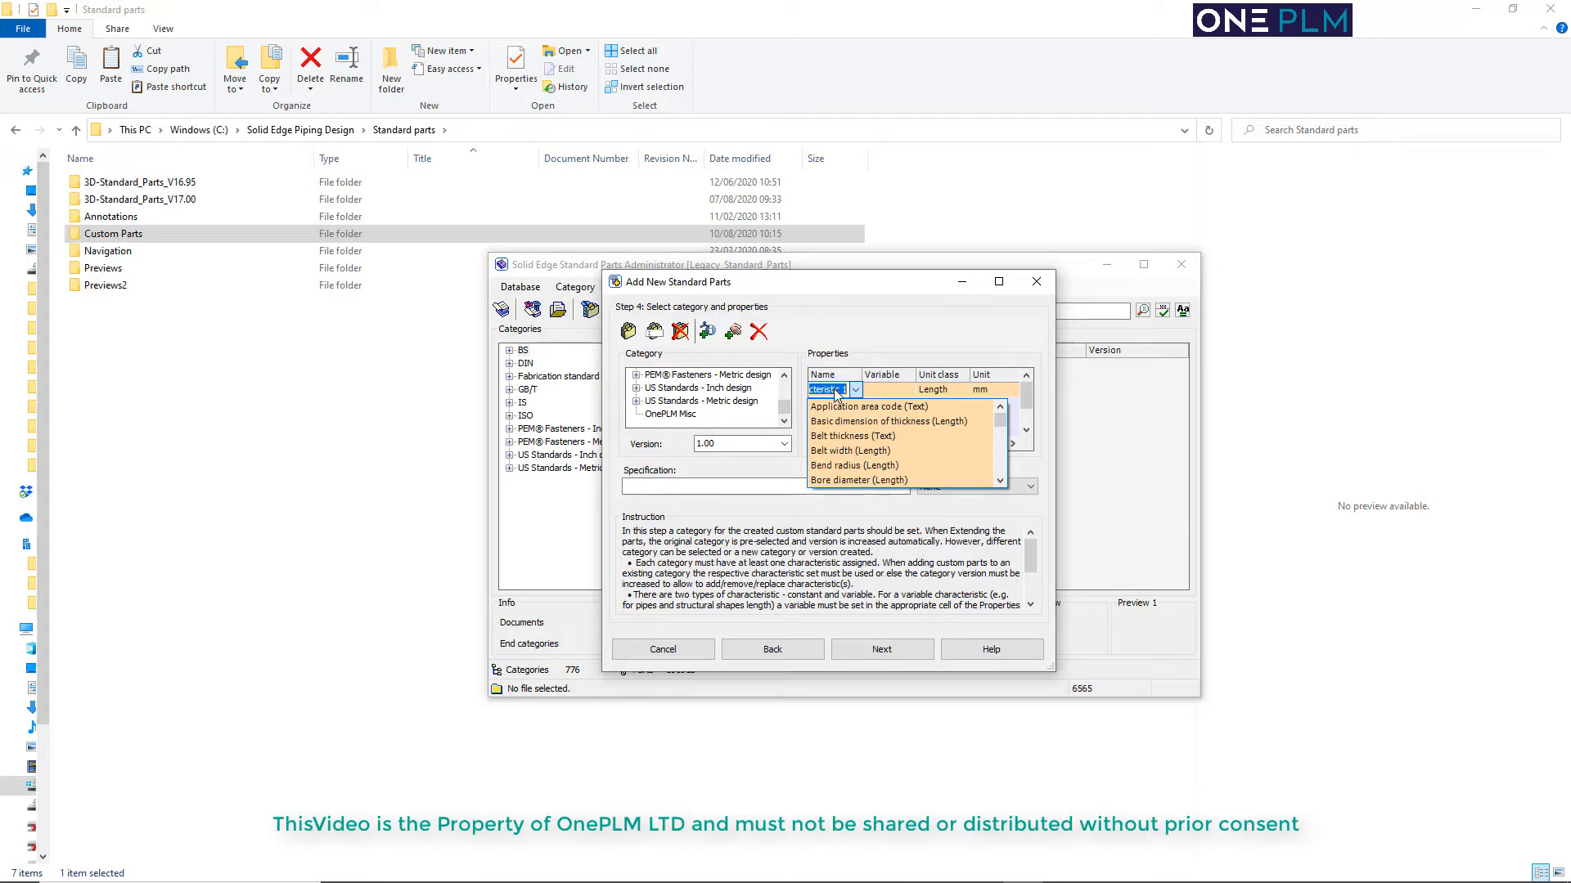
pyautogui.write('N')
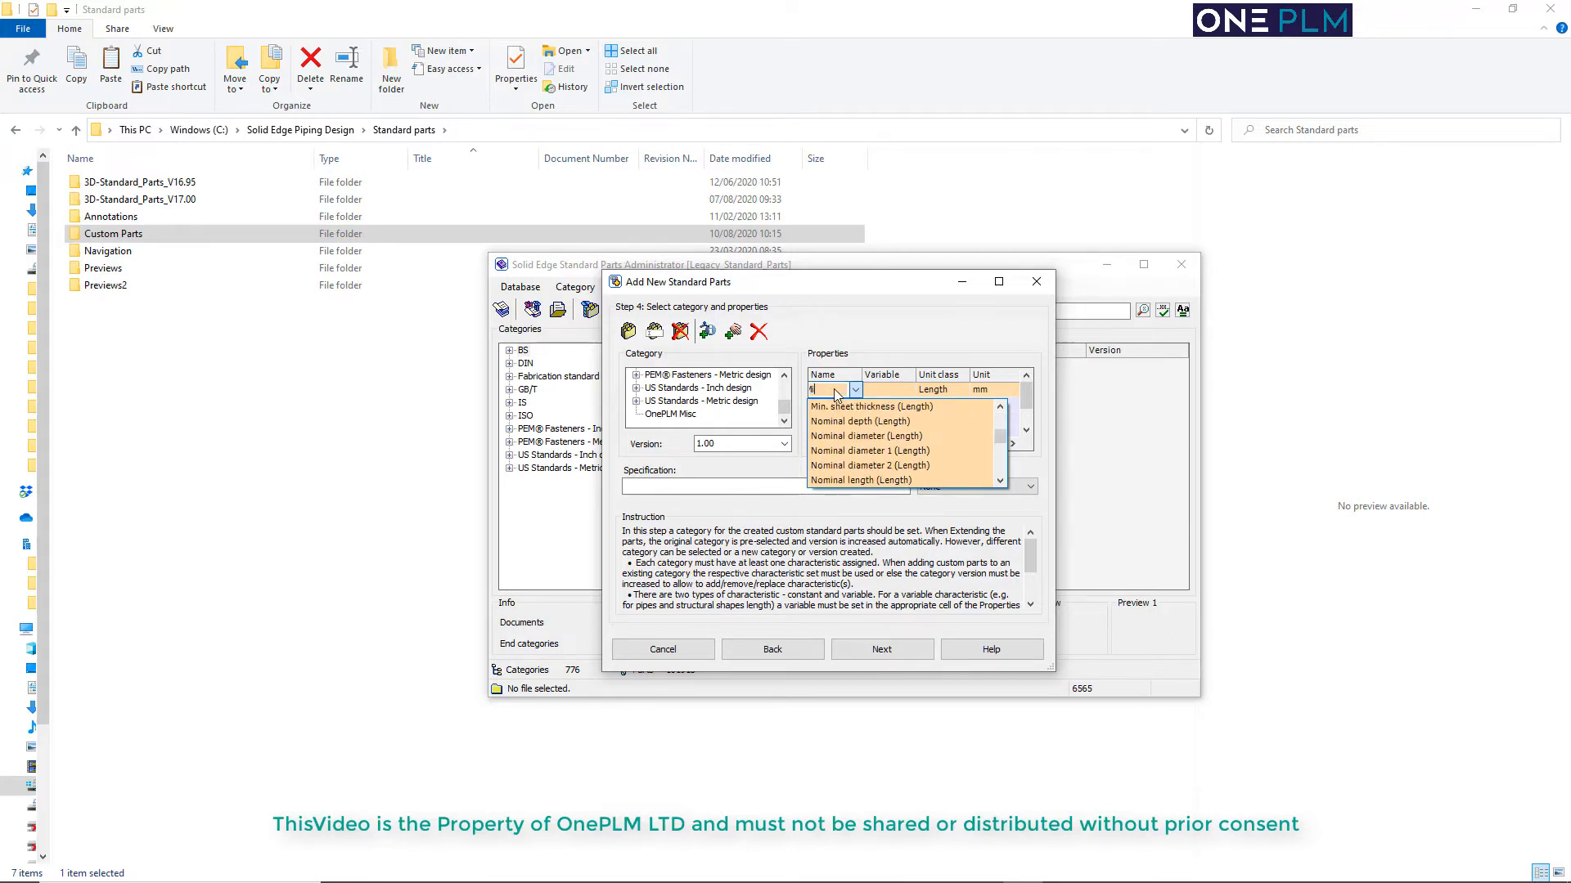
pyautogui.write('isc')
pyautogui.click(898, 391)
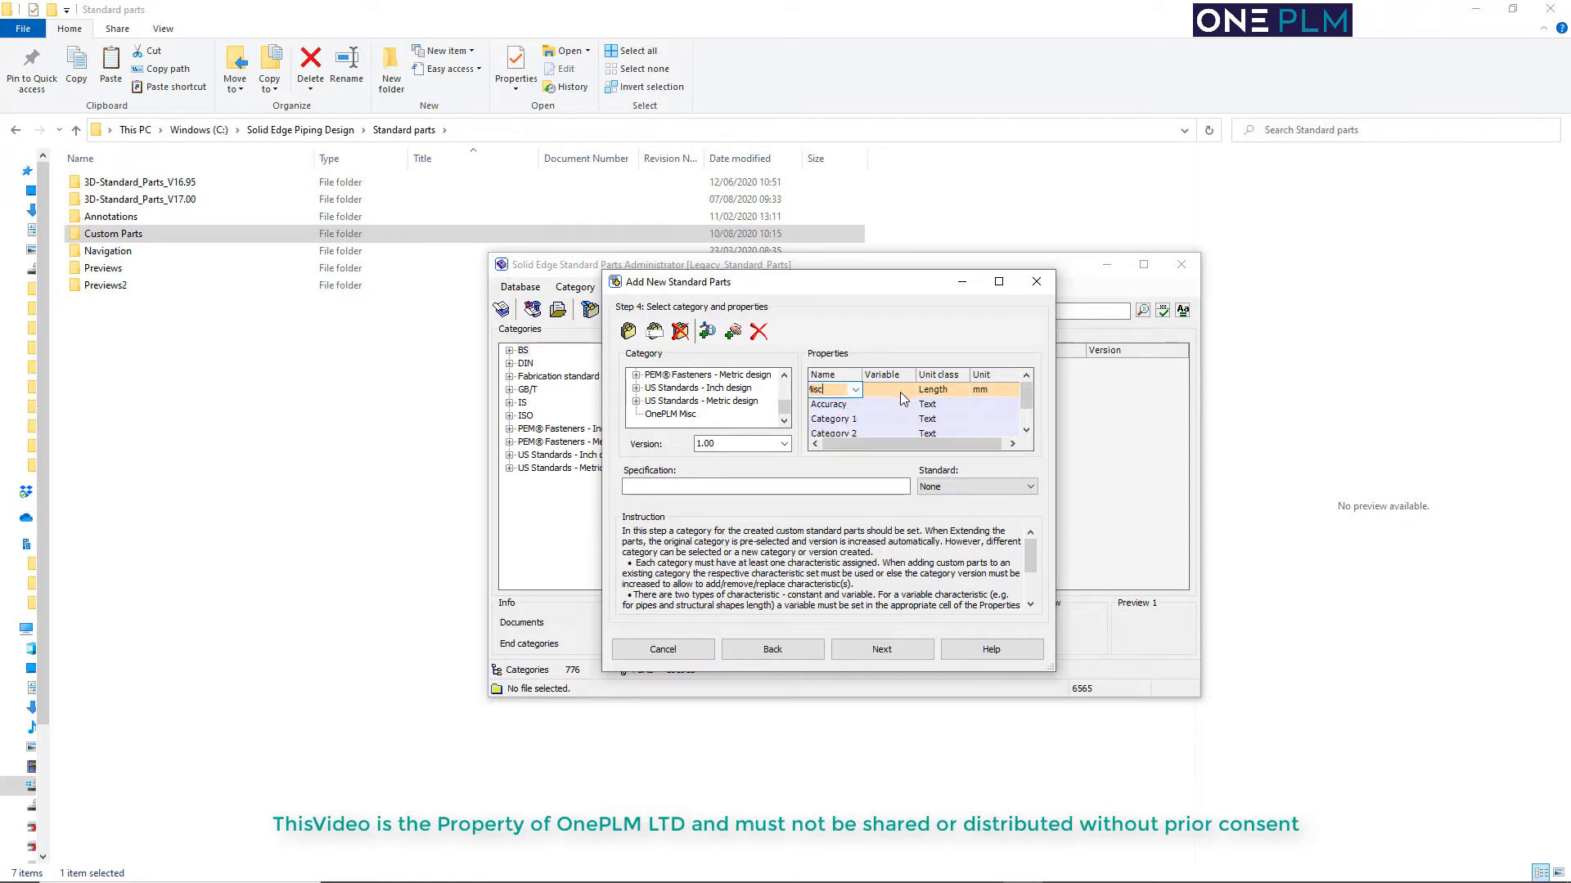
# Set the new characteristic's unit class to Text
pyautogui.click(940, 391)
pyautogui.click(964, 390)
pyautogui.scroll(-5, 973, 450)
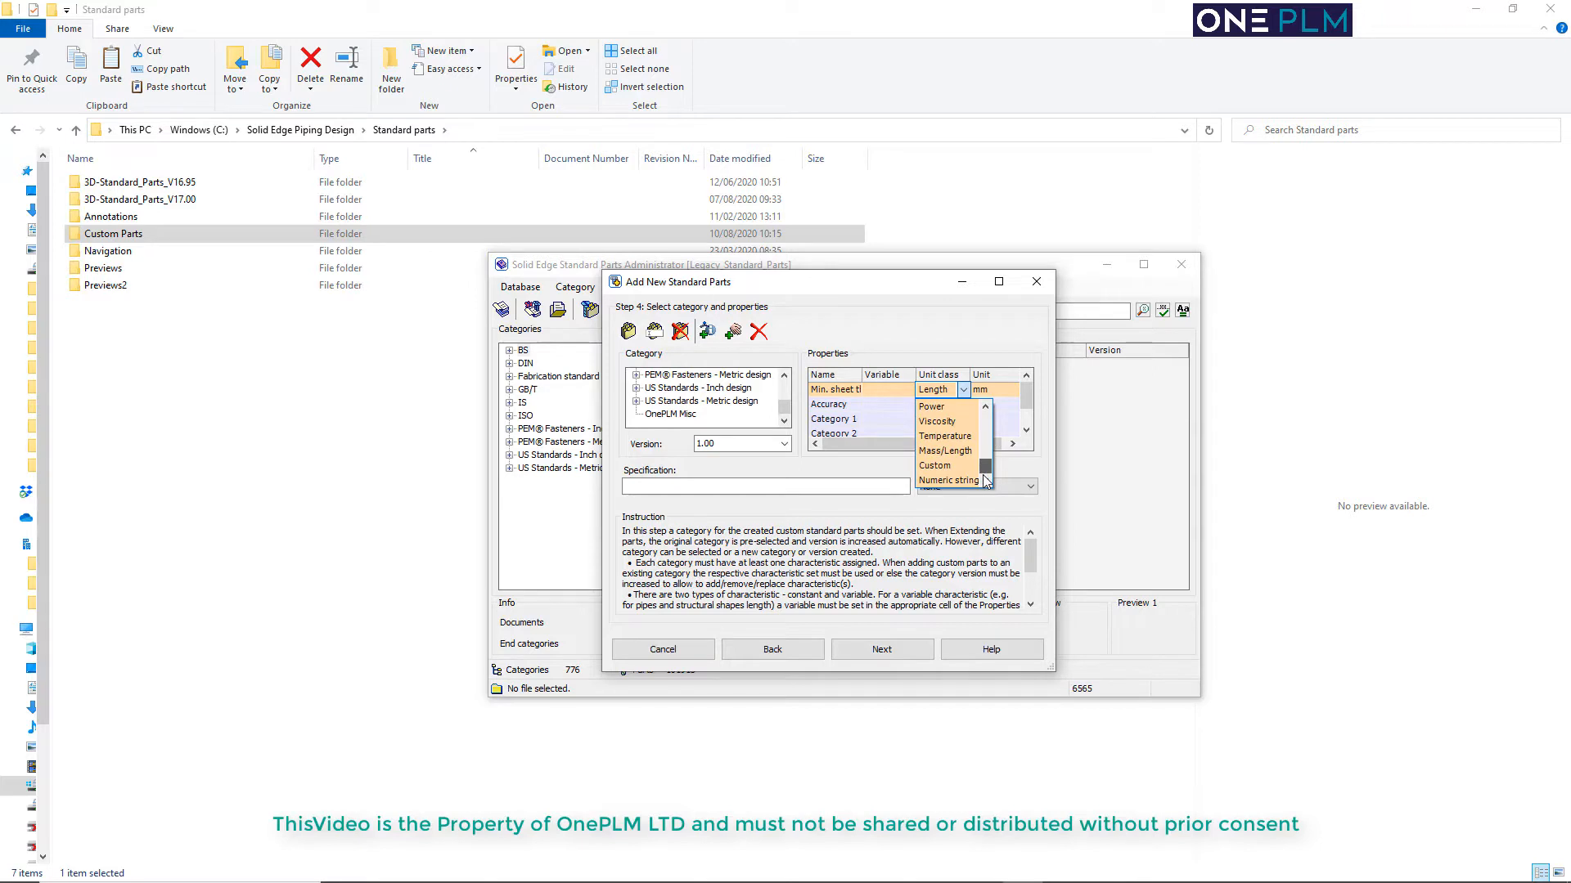
pyautogui.moveTo(984, 477); pyautogui.dragTo(989, 422)
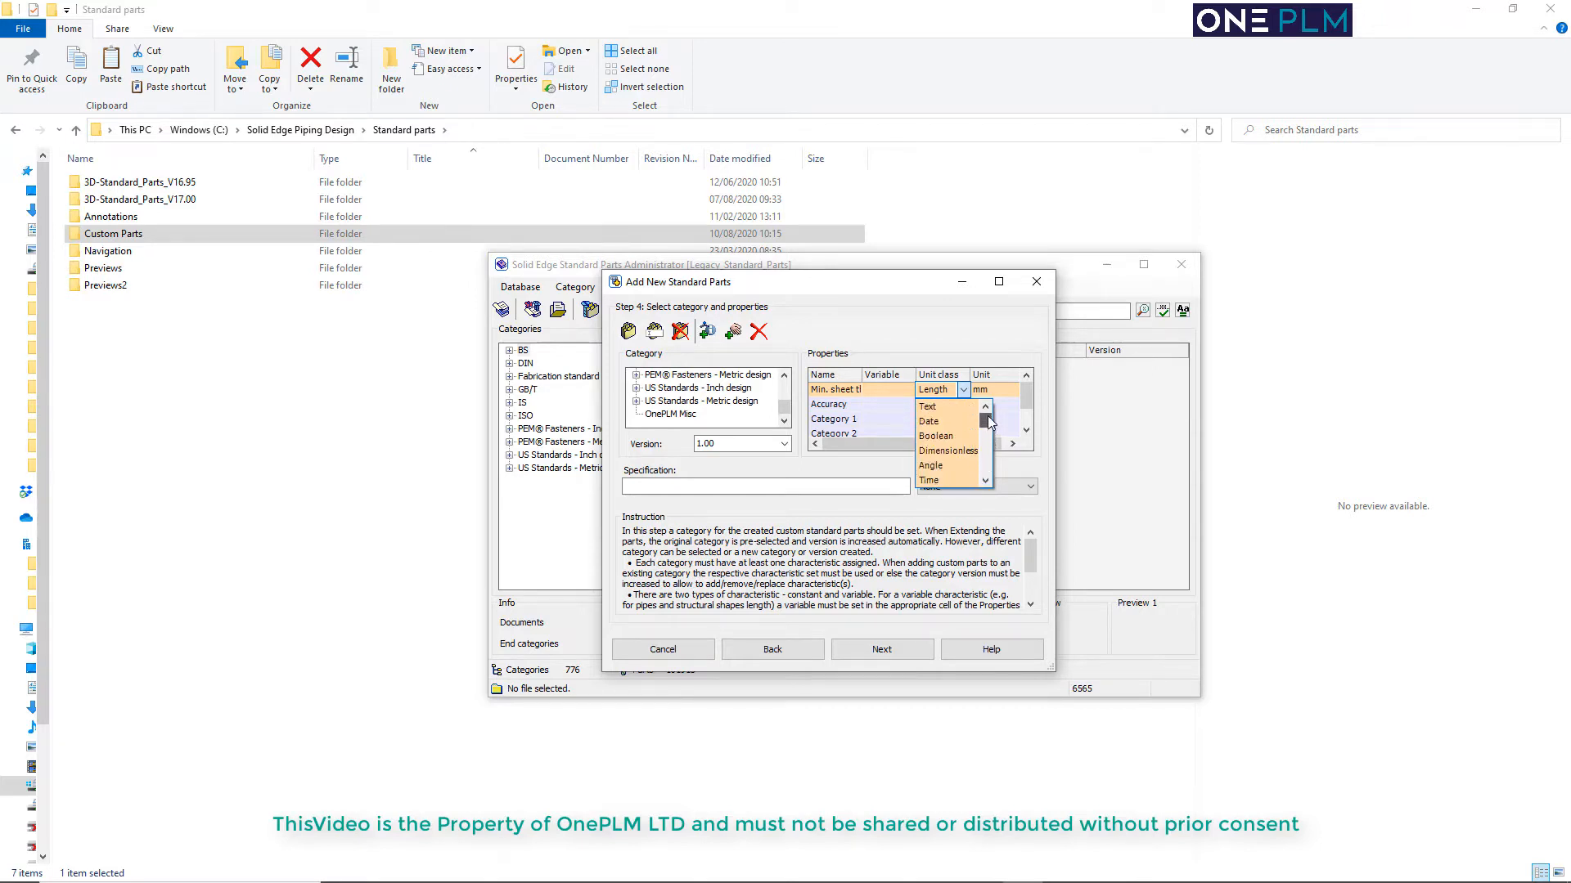
pyautogui.click(940, 406)
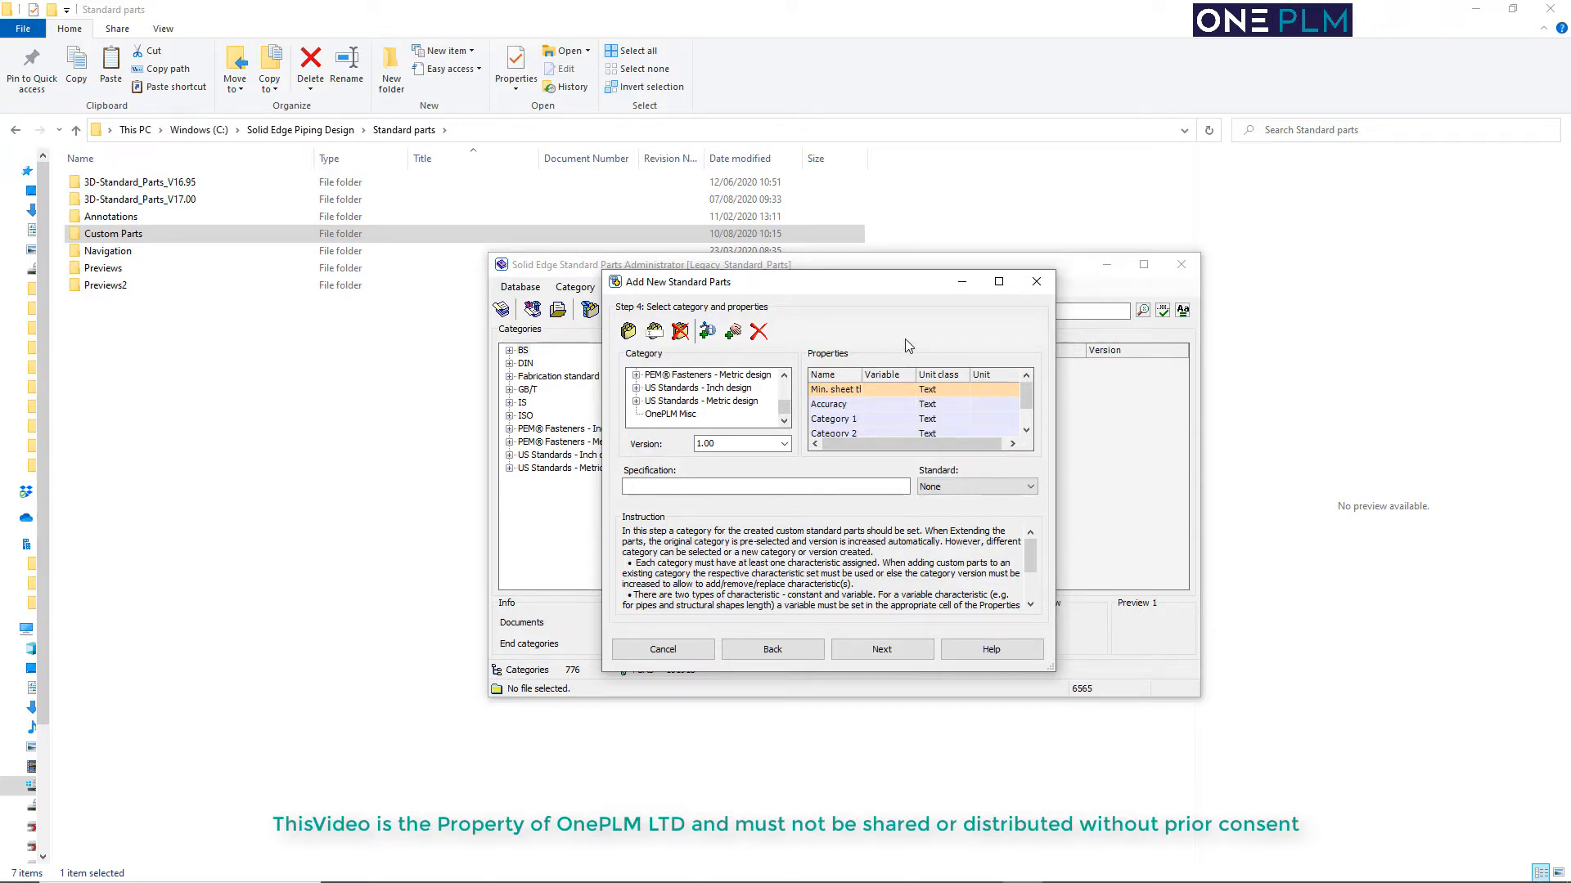
# Choose Designation (Text) as the characteristic's name, leave the standard at None, and continue to the part values
pyautogui.click(851, 390)
pyautogui.scroll(-5, 918, 450)
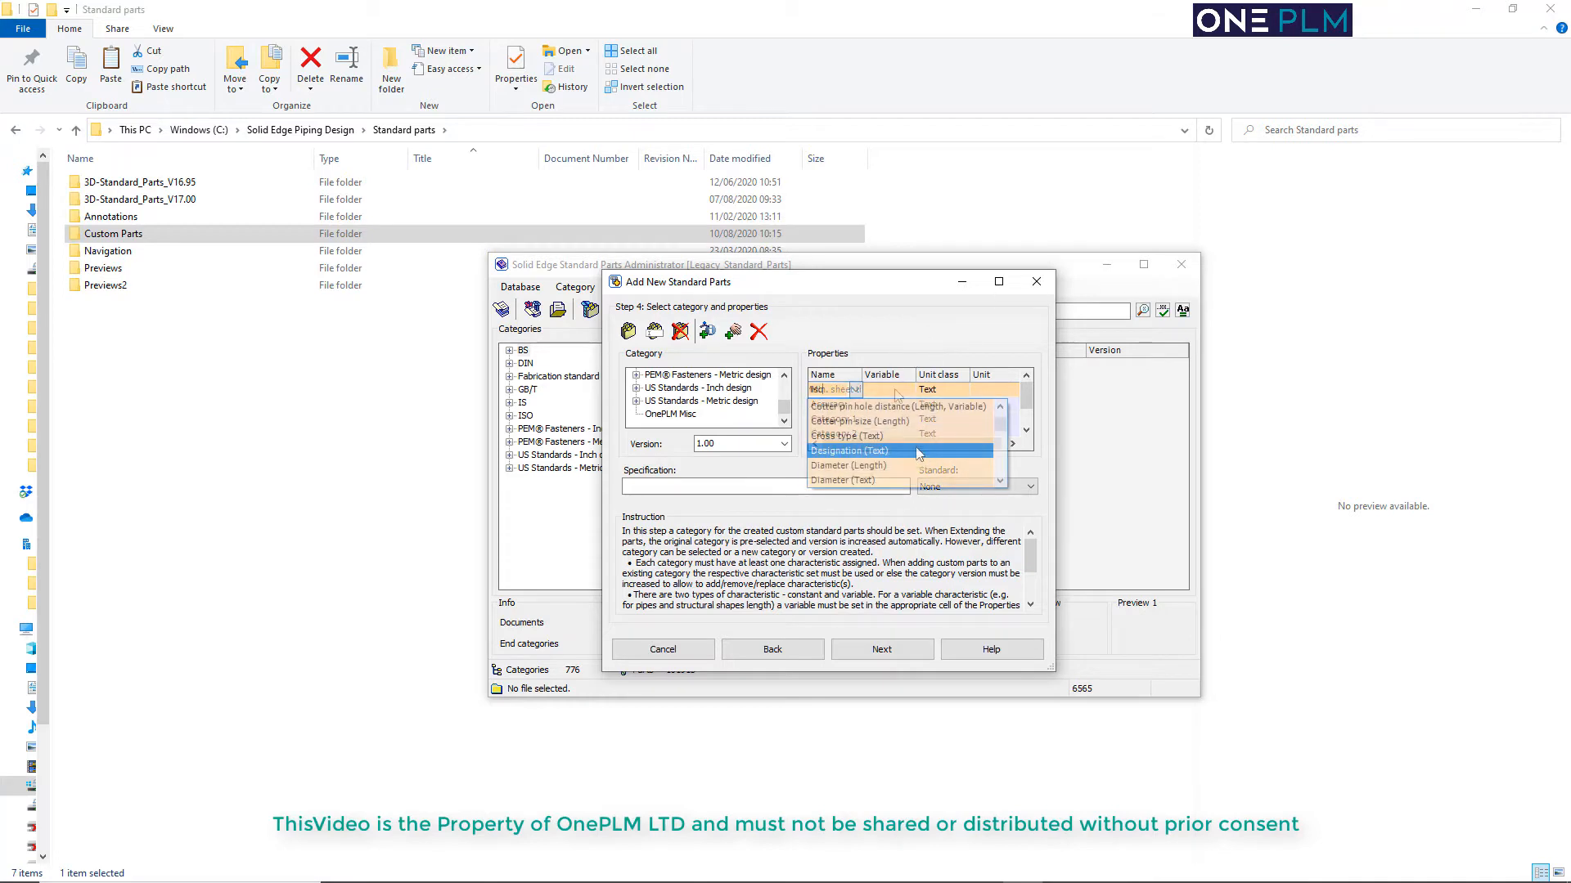
pyautogui.click(920, 453)
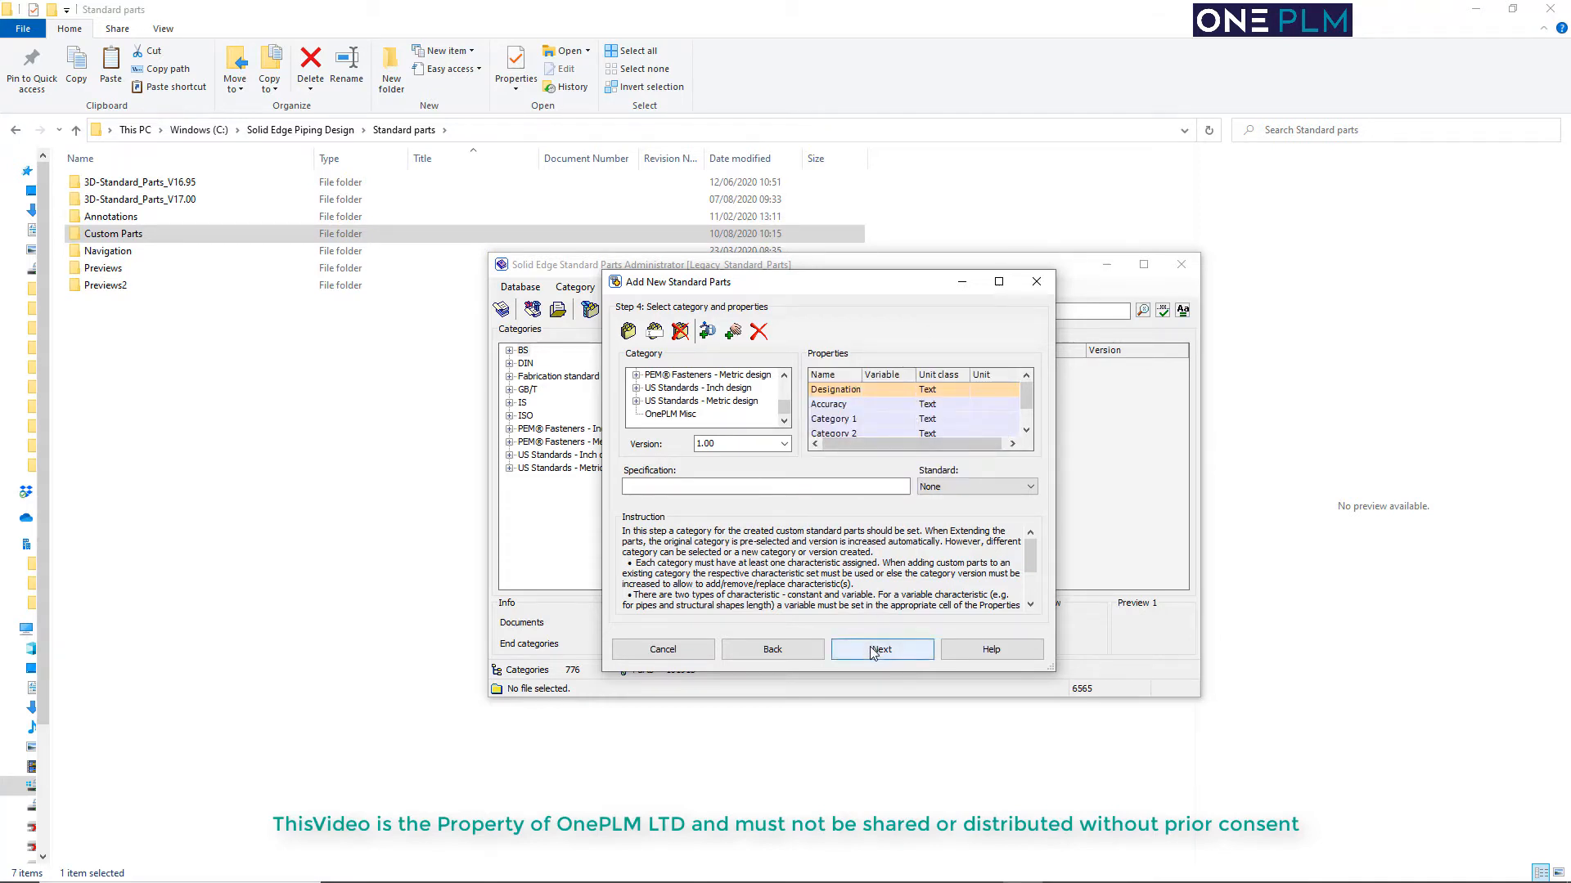
pyautogui.click(934, 487)
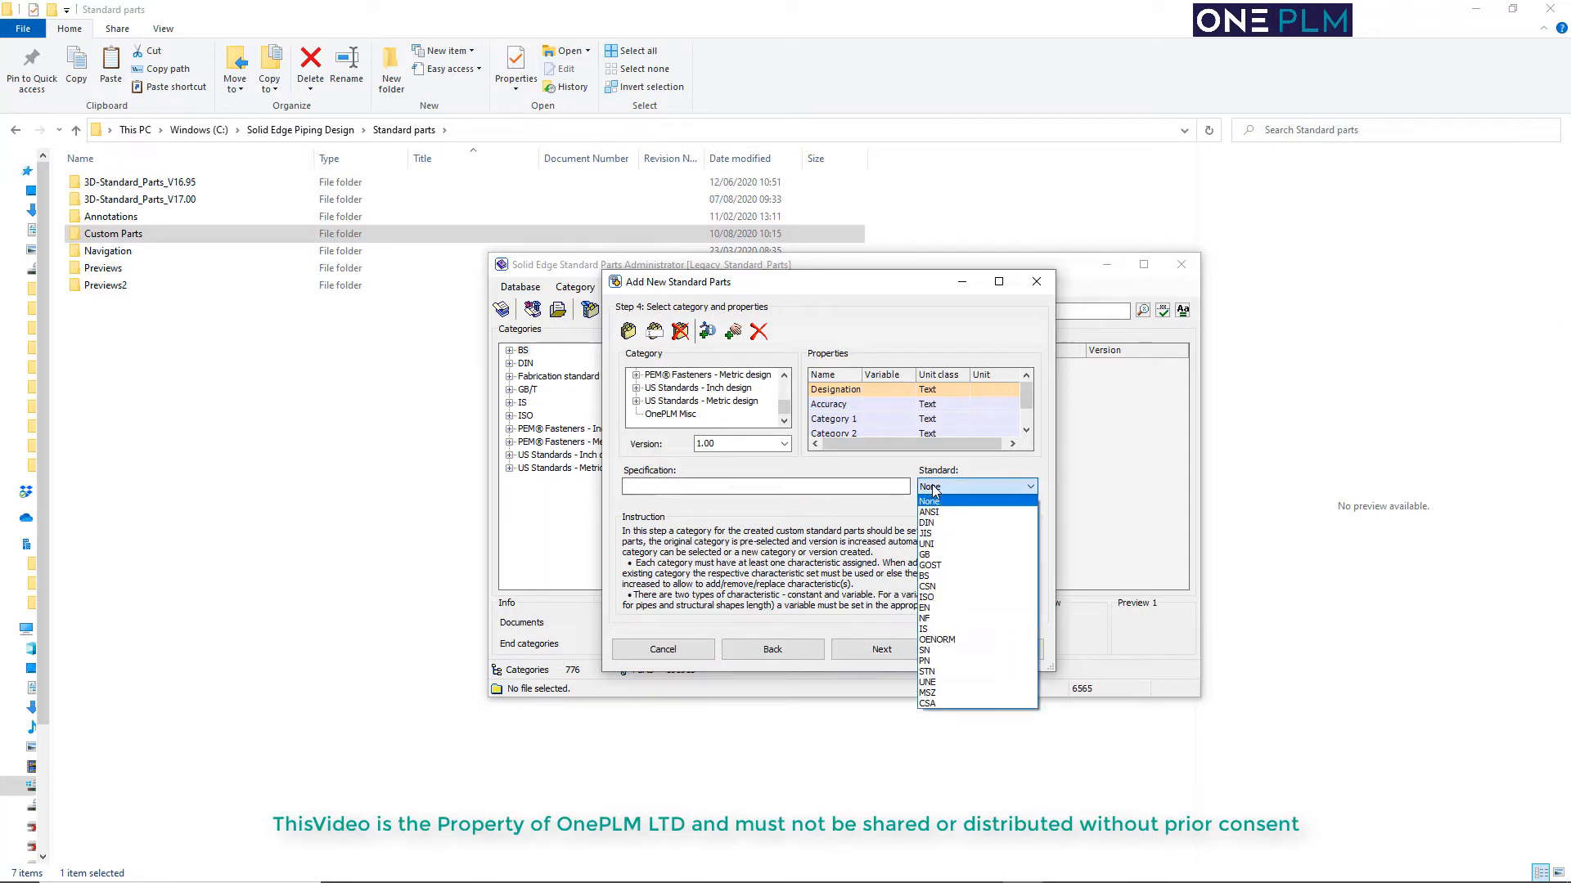
pyautogui.click(862, 504)
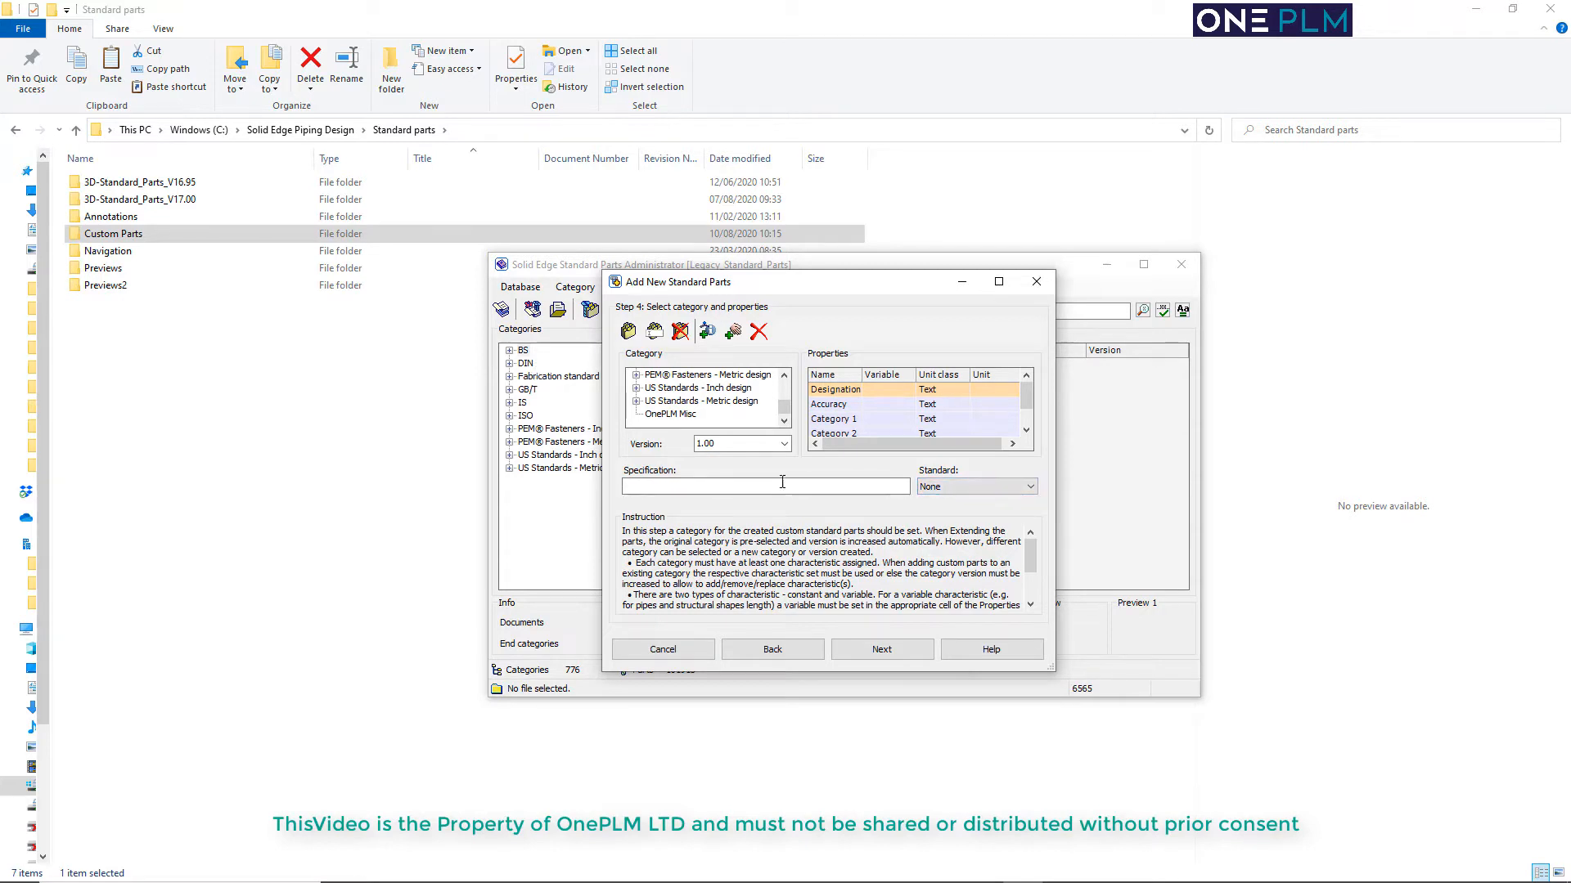
pyautogui.click(867, 650)
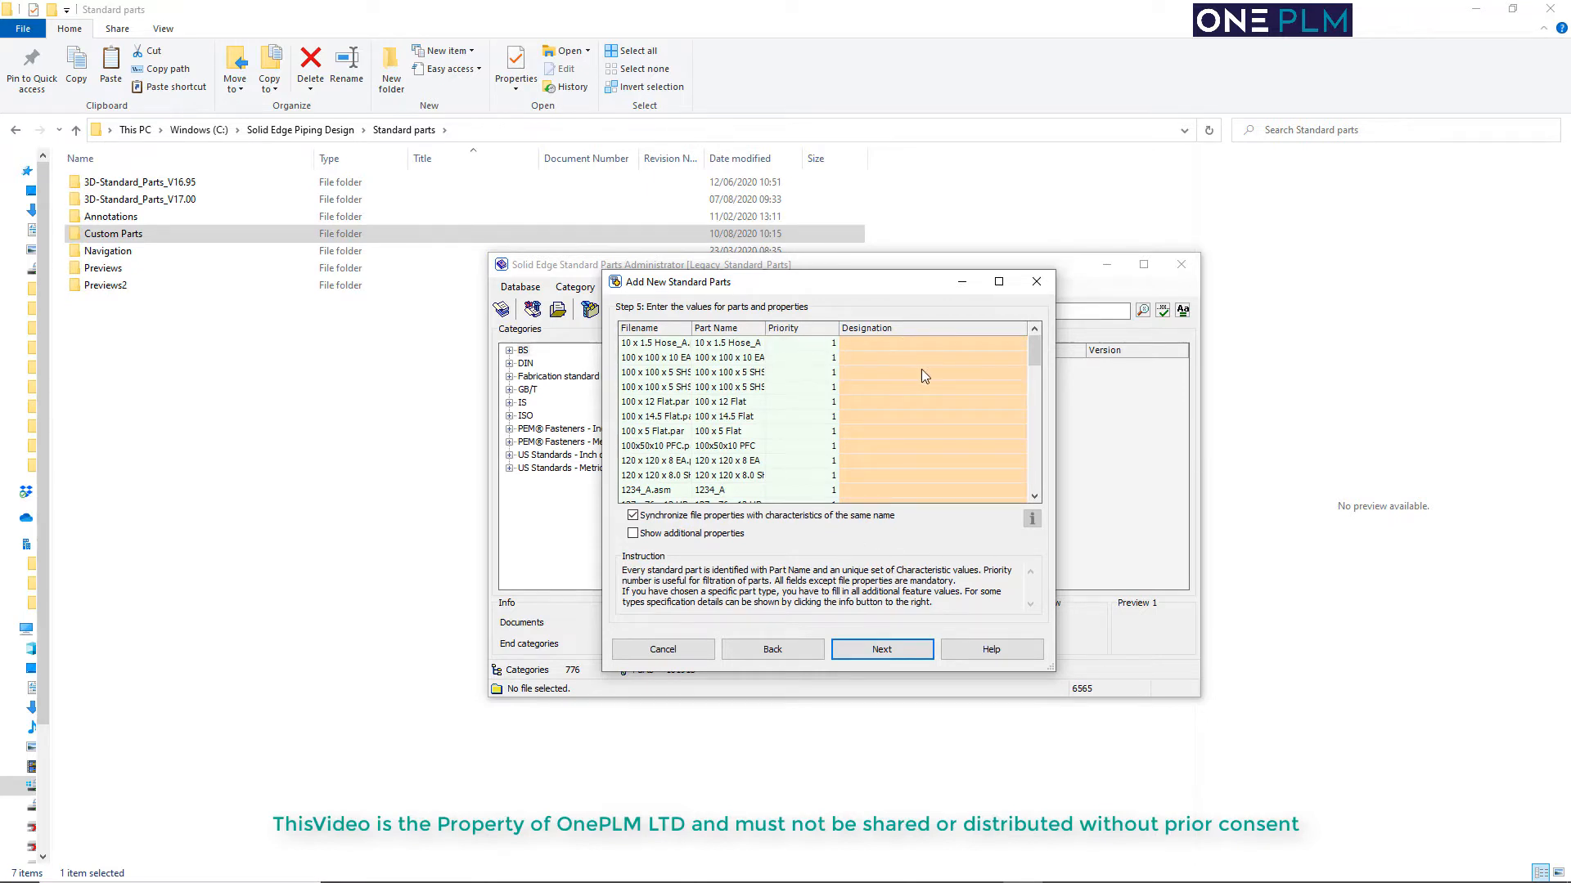
# Enter 0 as the Designation for every listed part and submit the values to continue
pyautogui.click(948, 345)
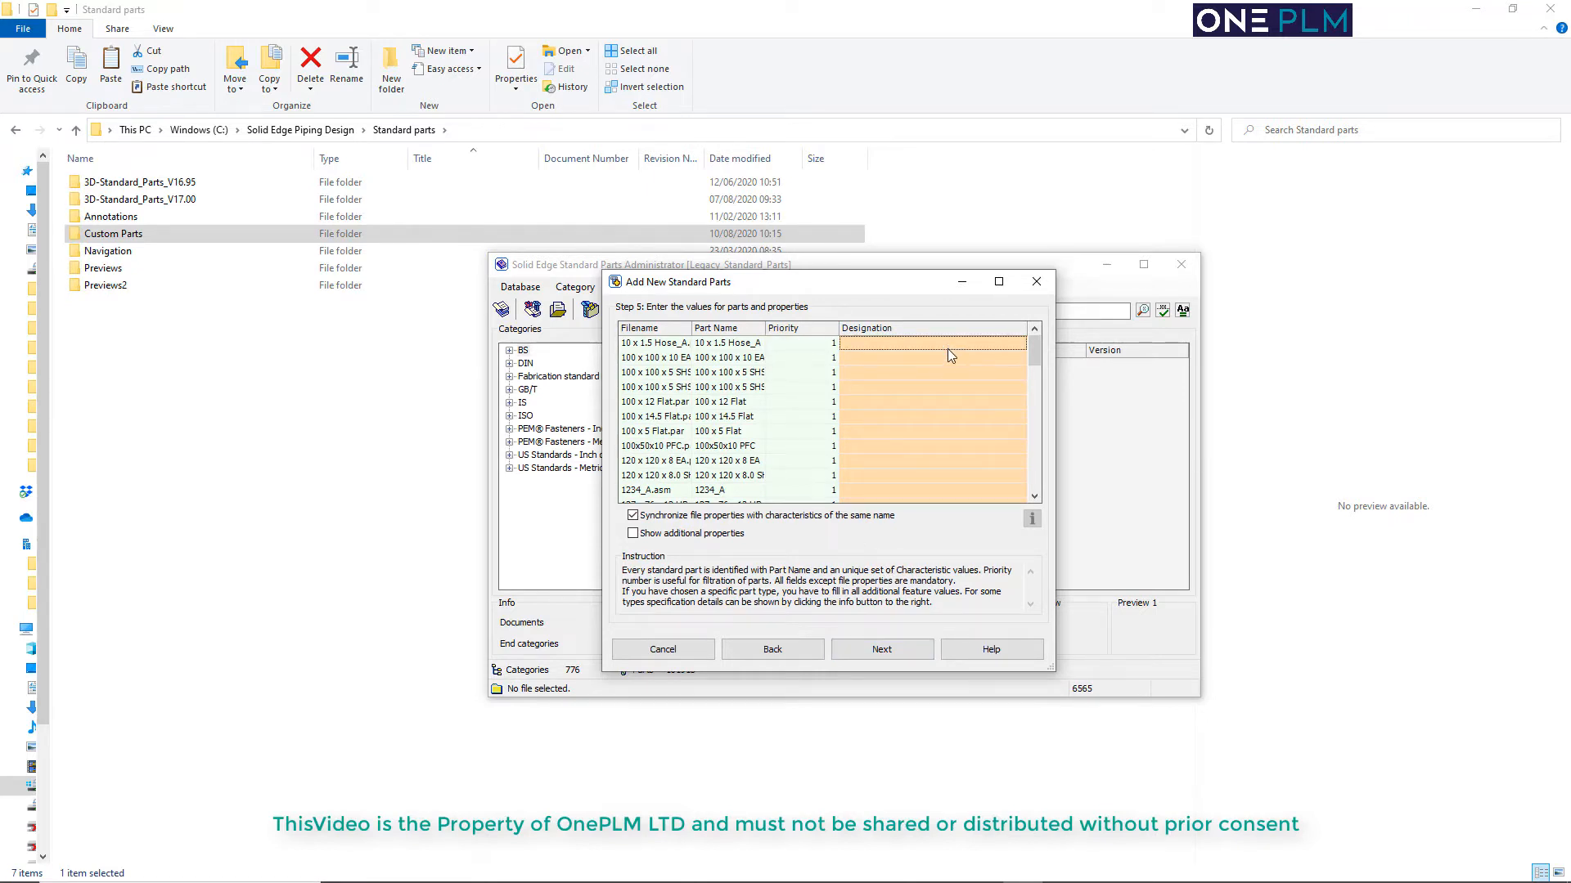
pyautogui.write('0')
pyautogui.press('Return')
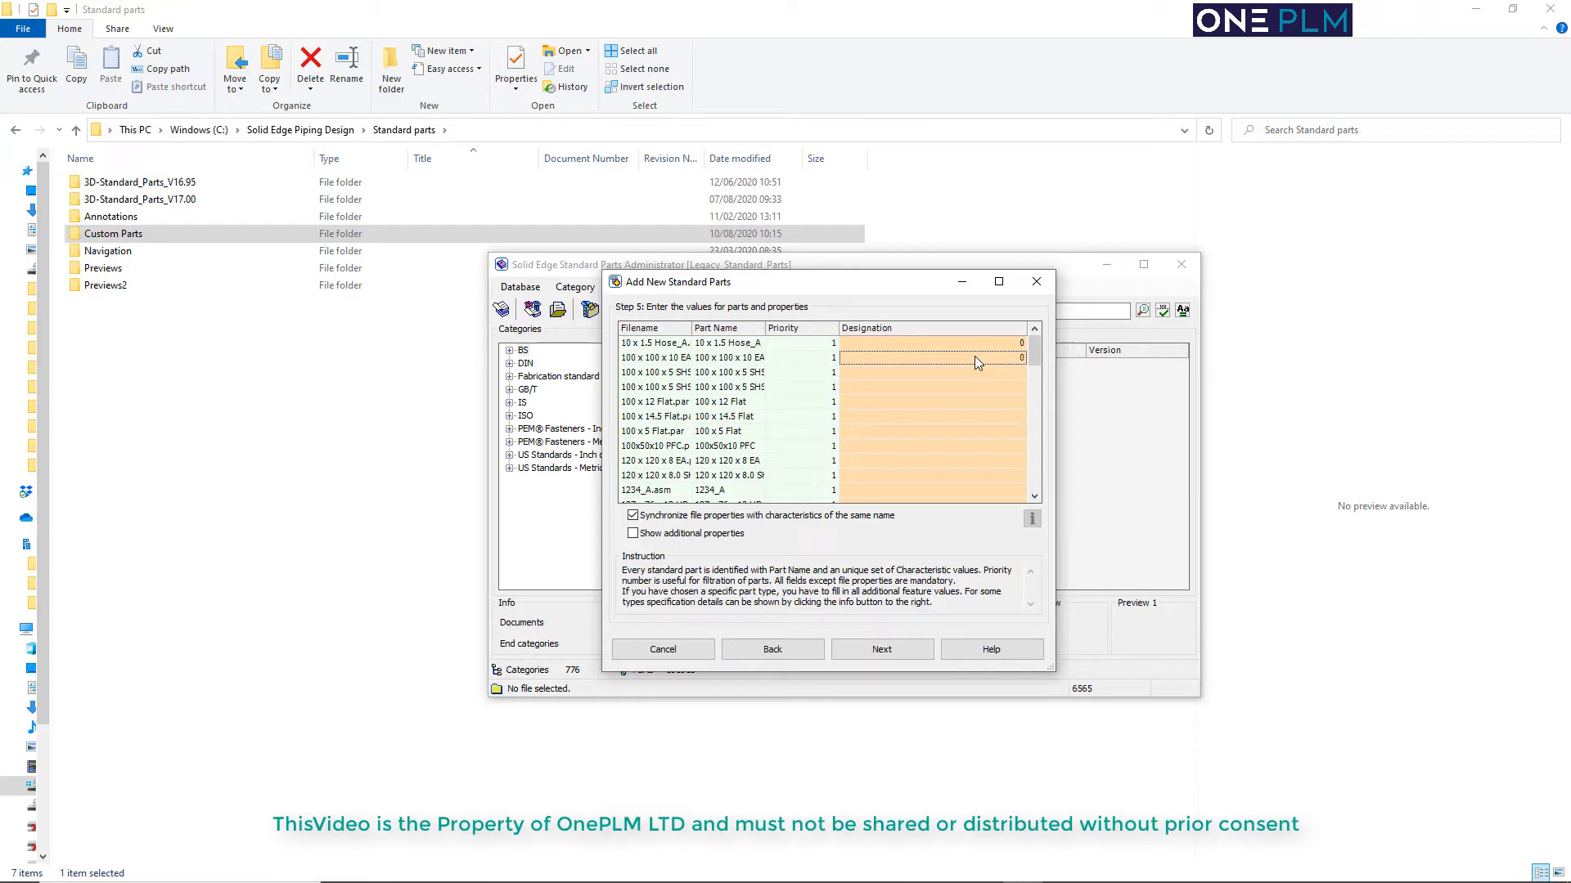
pyautogui.press('Return')
pyautogui.write('0')
pyautogui.press('Return')
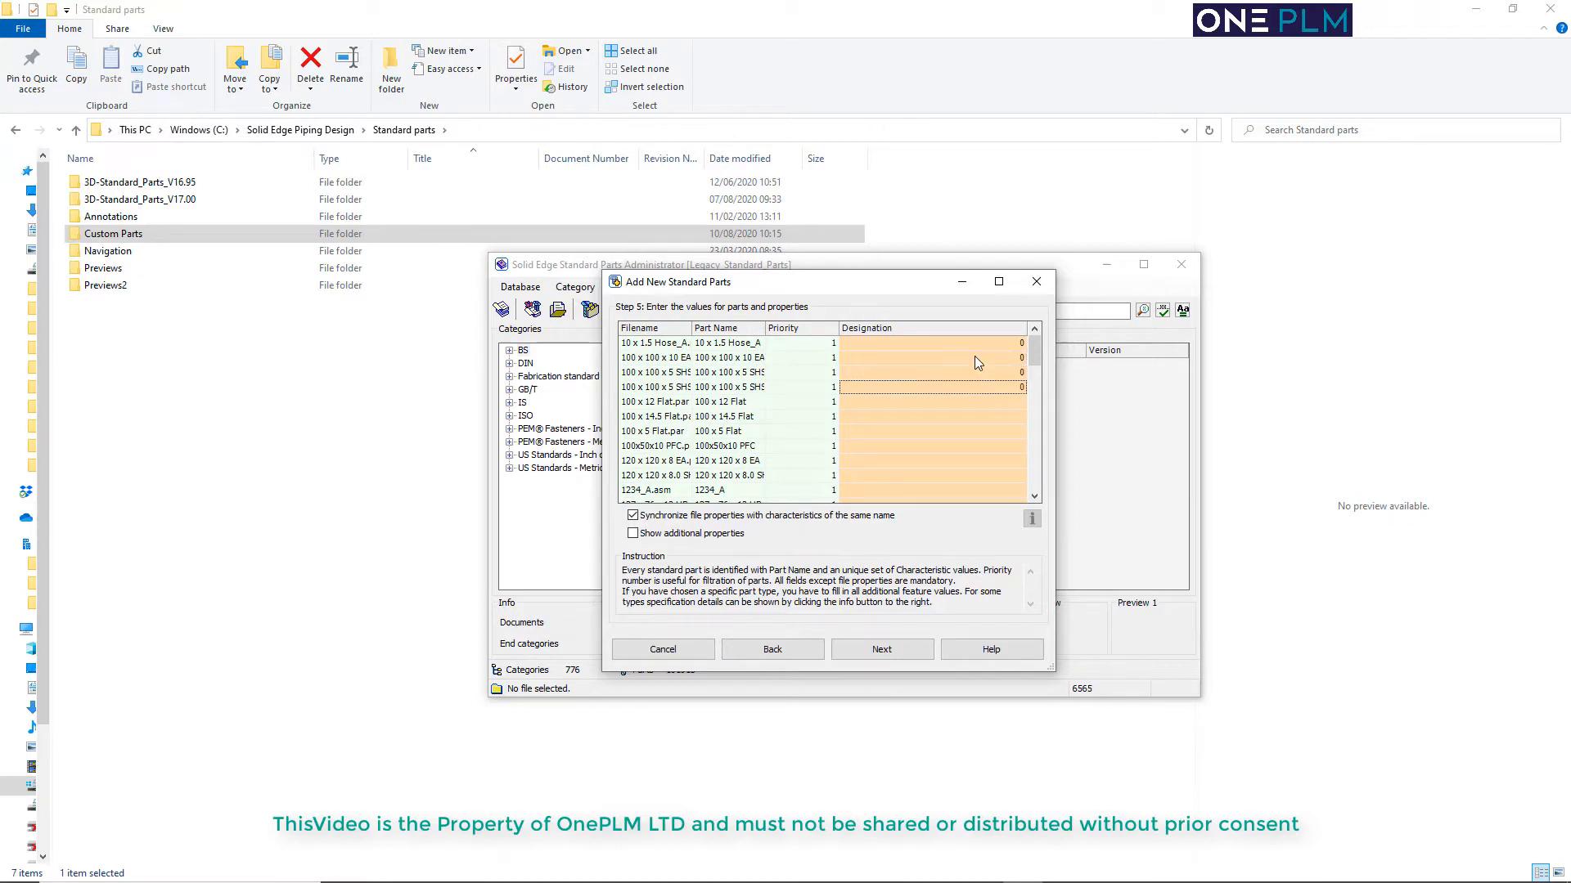
pyautogui.write('0')
pyautogui.press('Return')
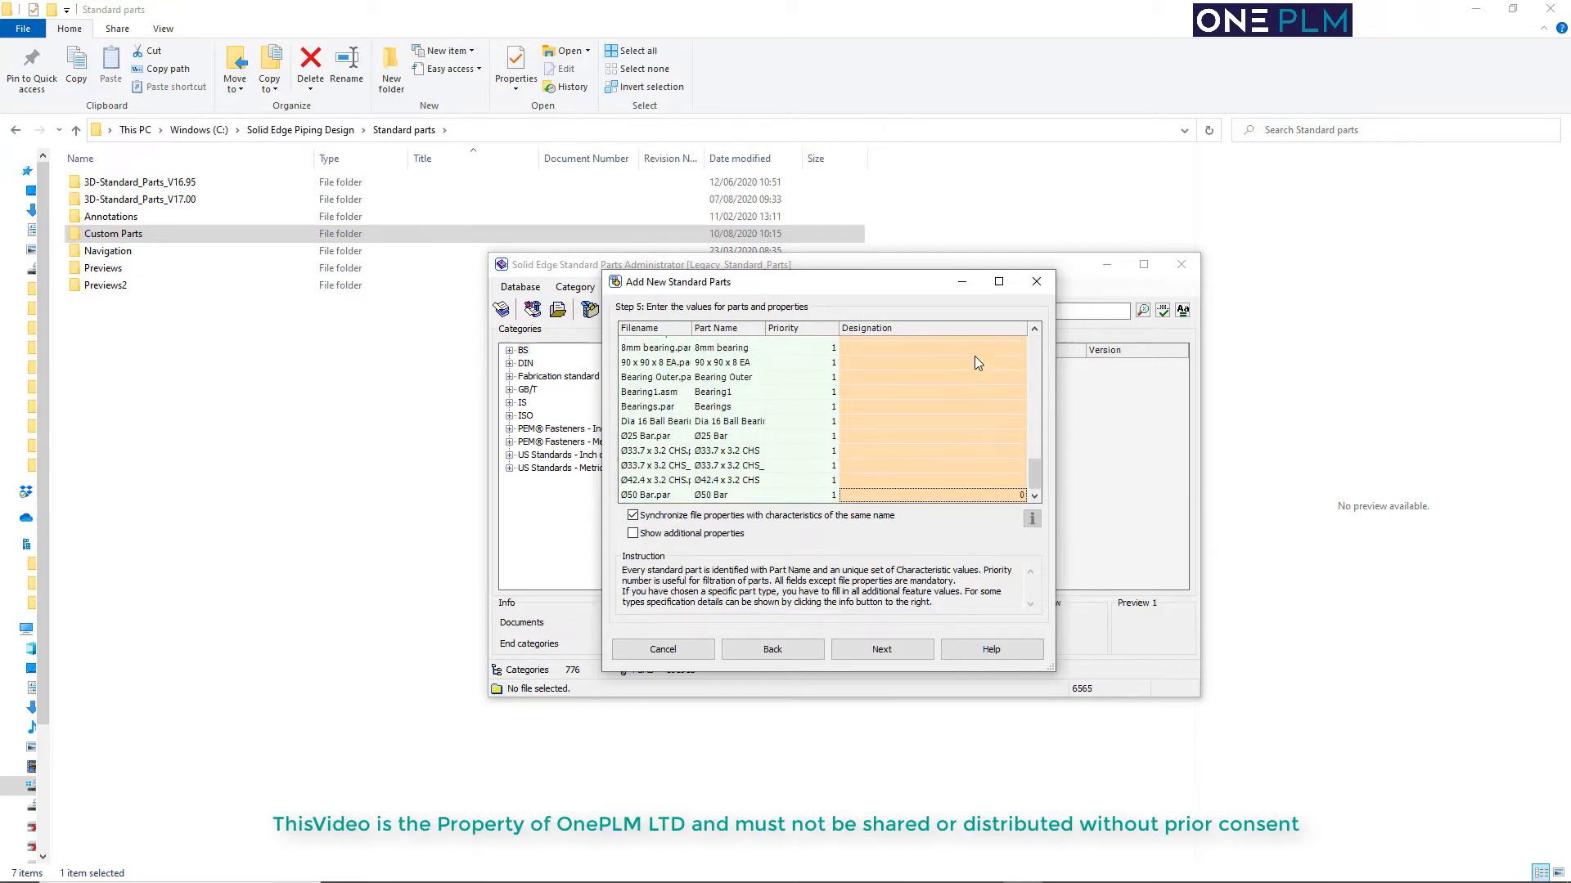
pyautogui.press('Up')
pyautogui.press('Up')
pyautogui.press('Up')
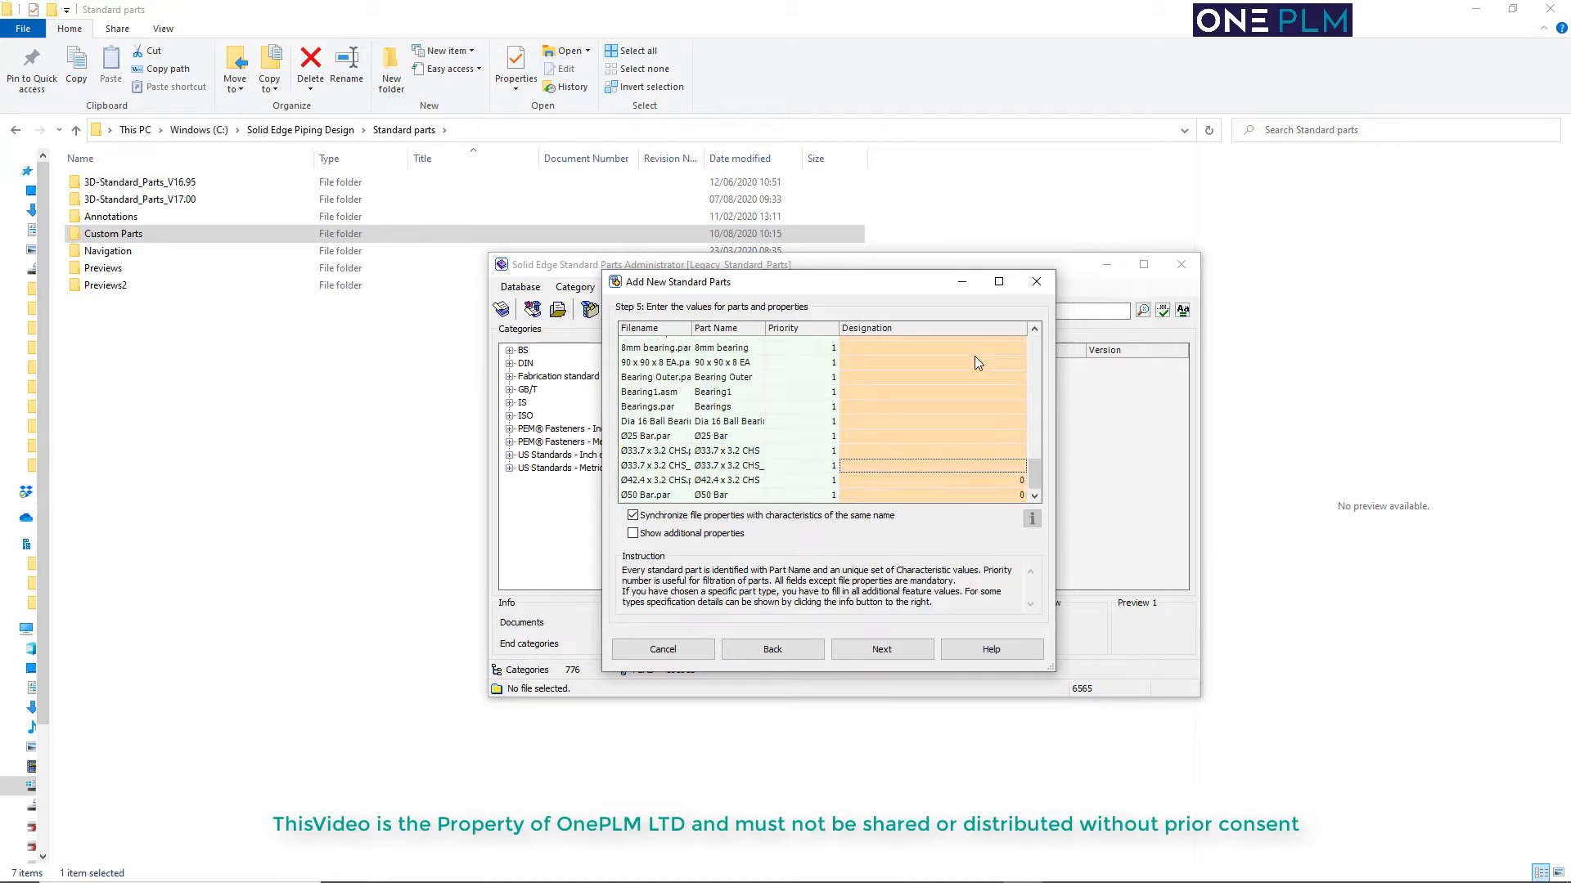
pyautogui.press('Home')
pyautogui.press('Down')
pyautogui.press('Down')
pyautogui.press('Down')
pyautogui.press('Down')
pyautogui.press('Down')
pyautogui.press('Down')
pyautogui.press('Down')
pyautogui.press('Down')
pyautogui.press('Down')
pyautogui.press('Down')
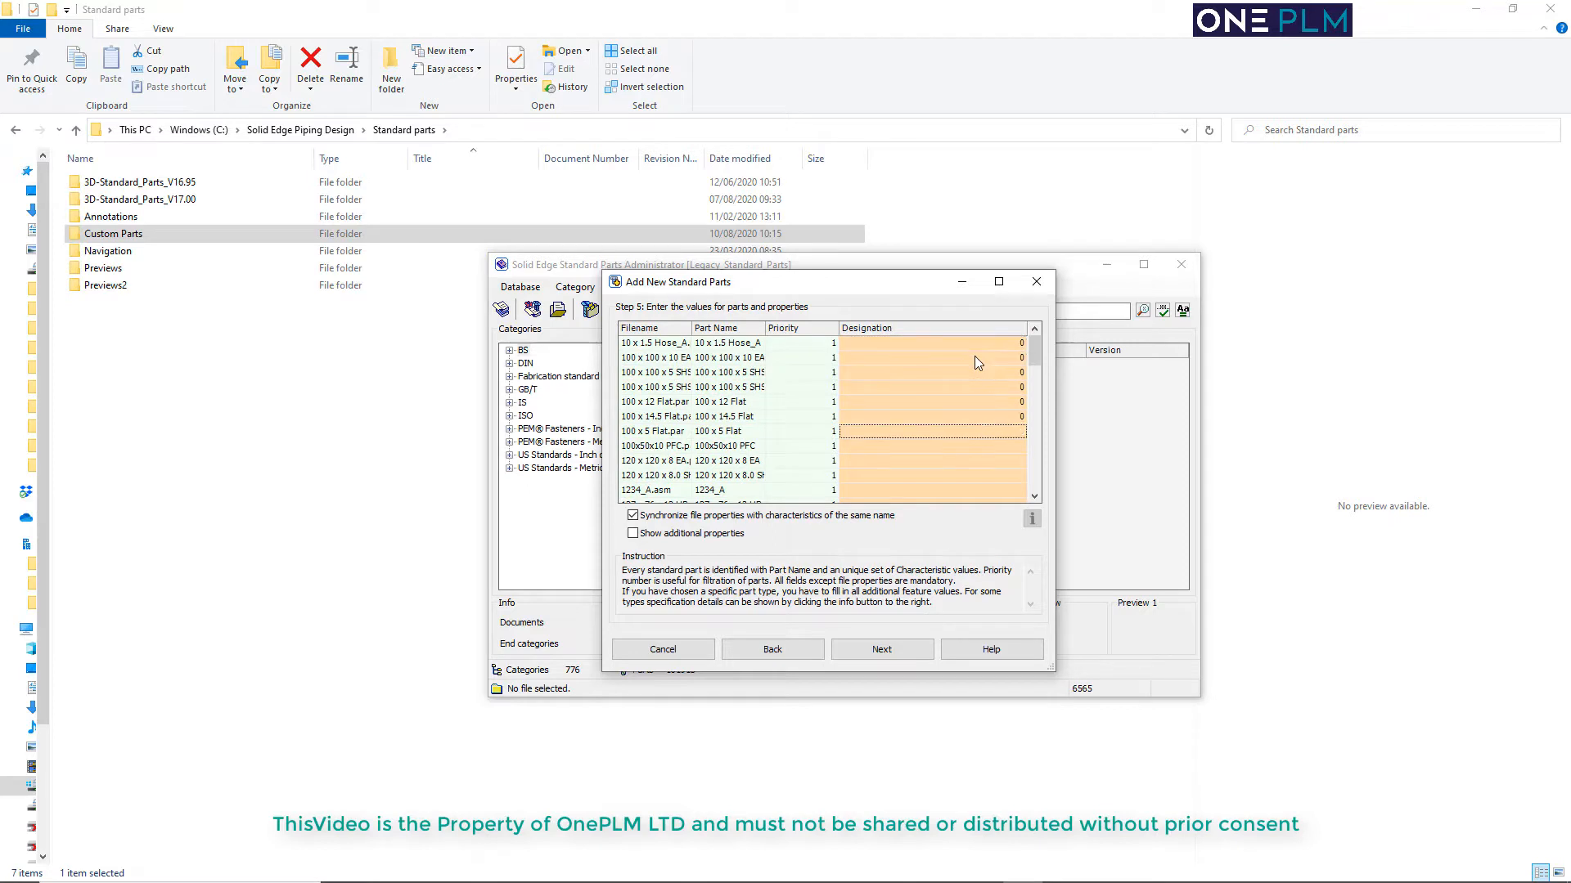
pyautogui.press('Down')
pyautogui.press('Down')
pyautogui.press('Down')
pyautogui.press('Down')
pyautogui.press('End')
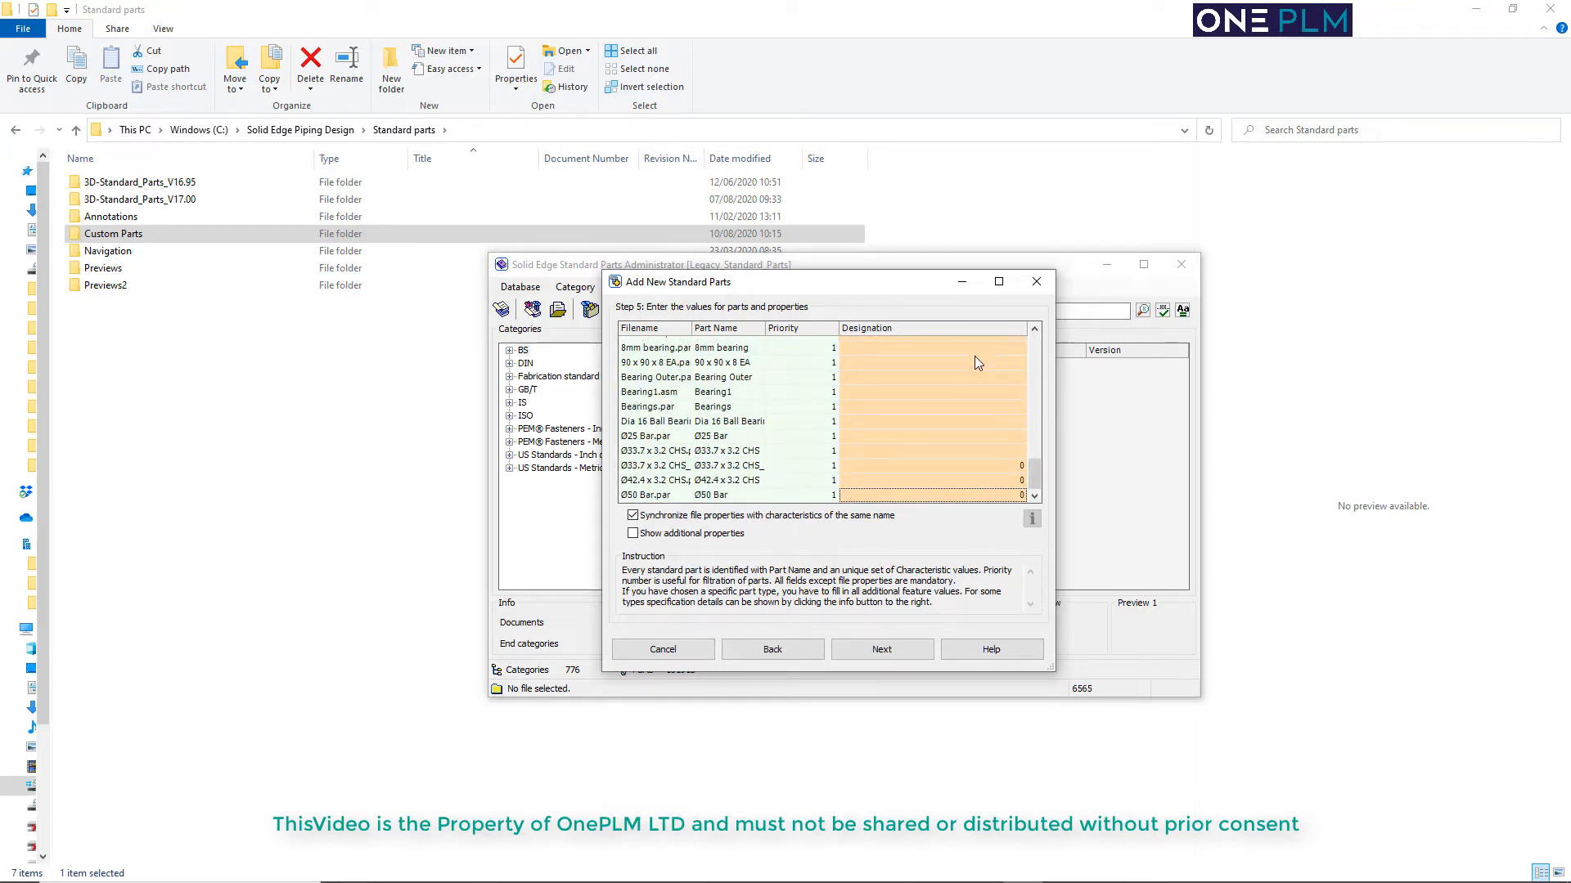
pyautogui.press('Up')
pyautogui.press('Up')
pyautogui.press('Up')
pyautogui.press('Up')
pyautogui.press('Up')
pyautogui.press('Up')
pyautogui.press('Up')
pyautogui.press('Up')
pyautogui.press('Up')
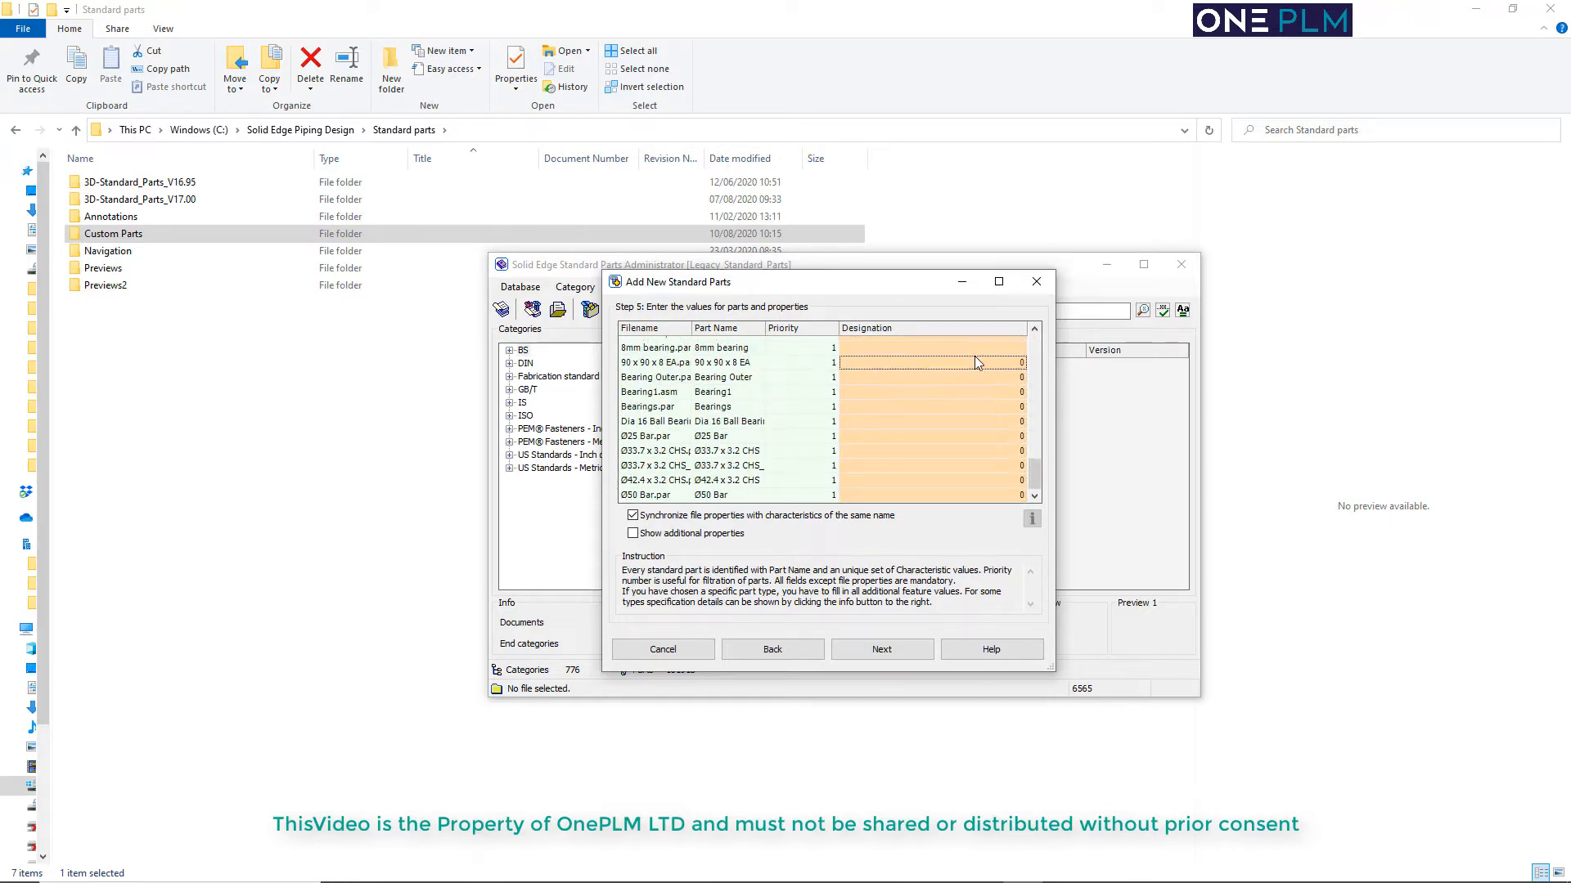
pyautogui.scroll(3, 974, 356)
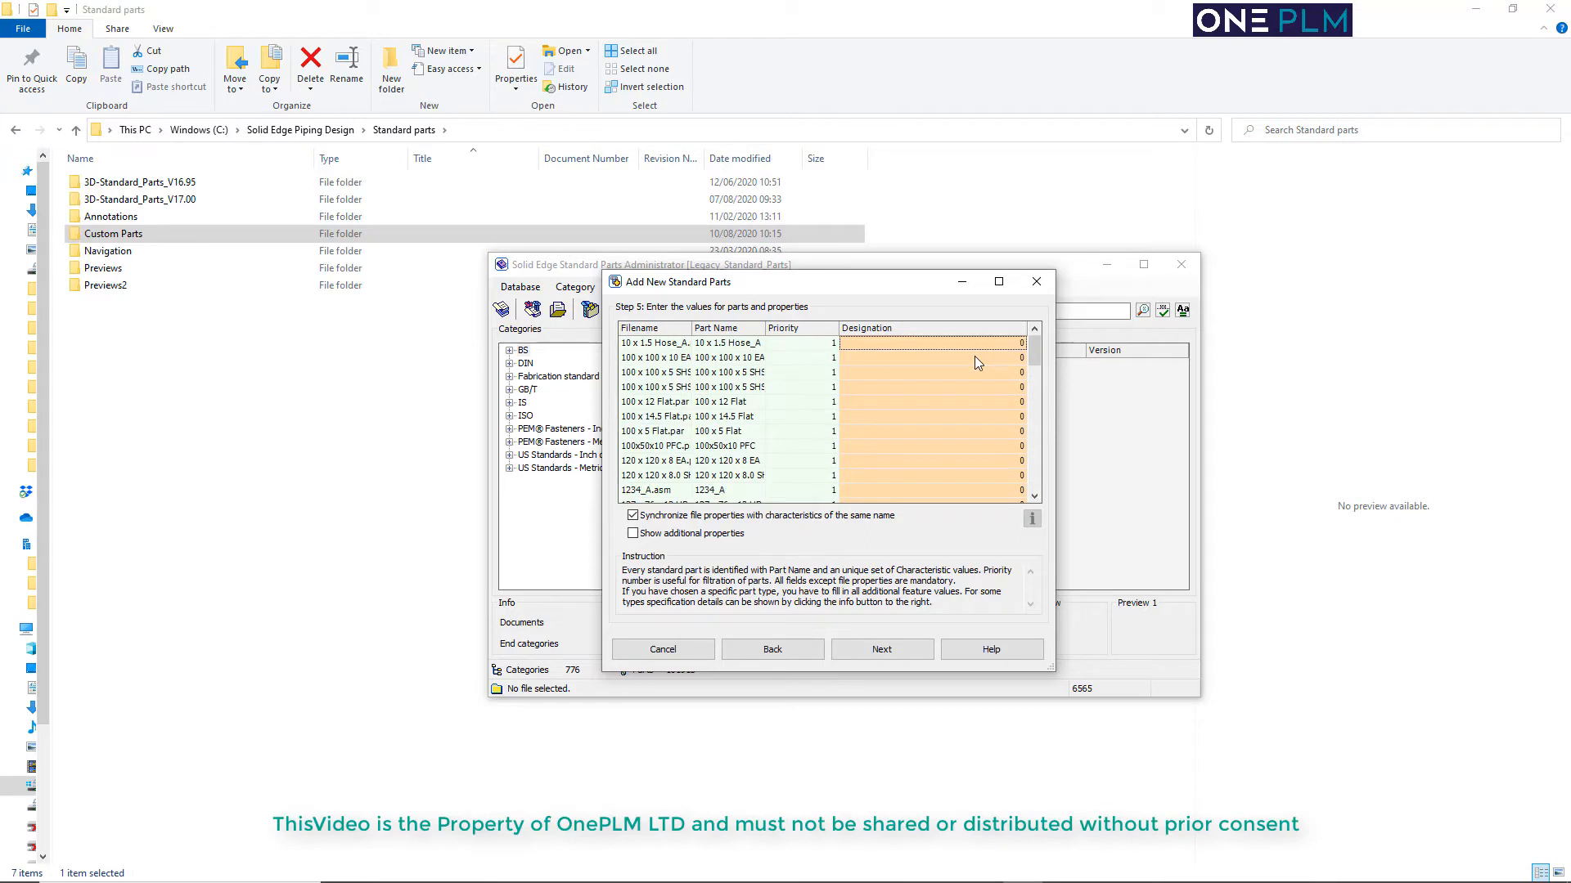
pyautogui.click(887, 654)
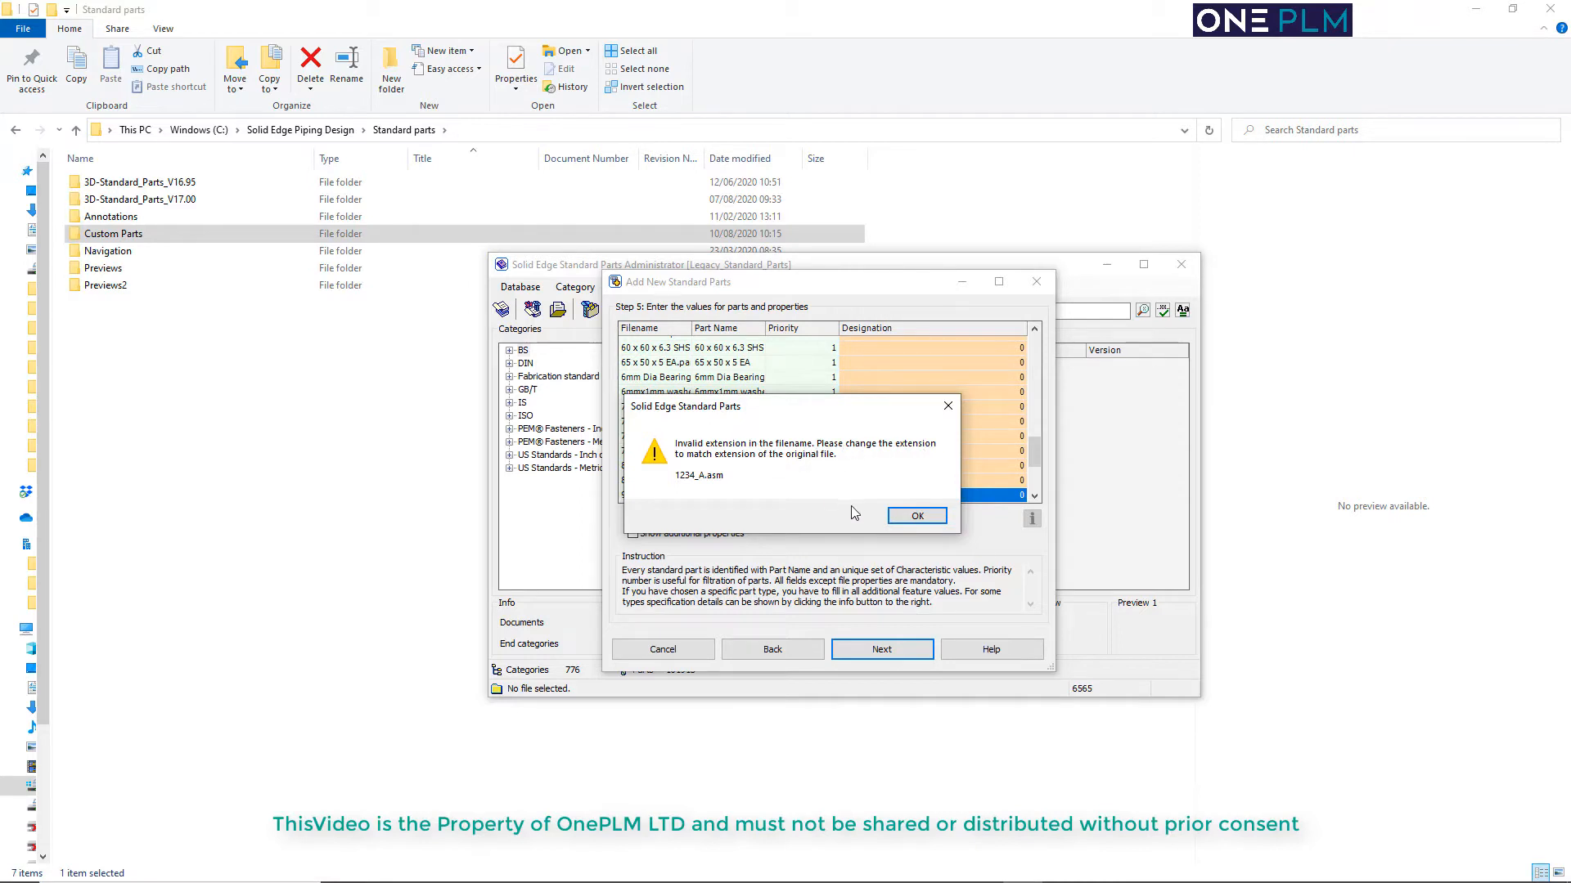
# Dismiss the invalid extension warning and go back through the wizard to the list of files to add
pyautogui.click(900, 517)
pyautogui.moveTo(1034, 453); pyautogui.dragTo(1035, 415)
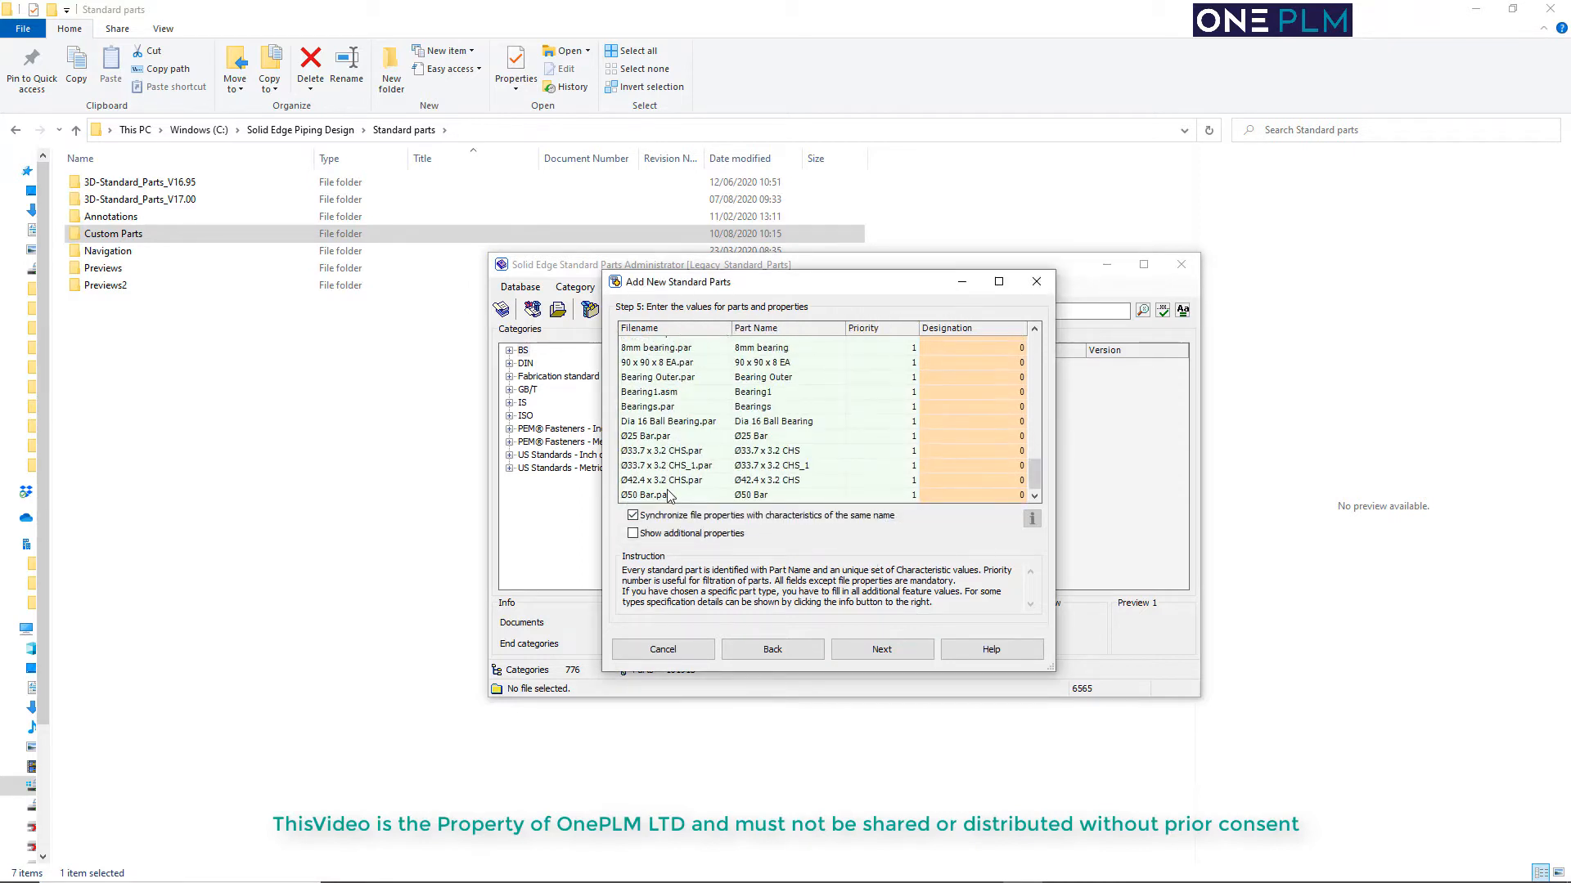
pyautogui.scroll(6, 671, 493)
pyautogui.scroll(10, 669, 440)
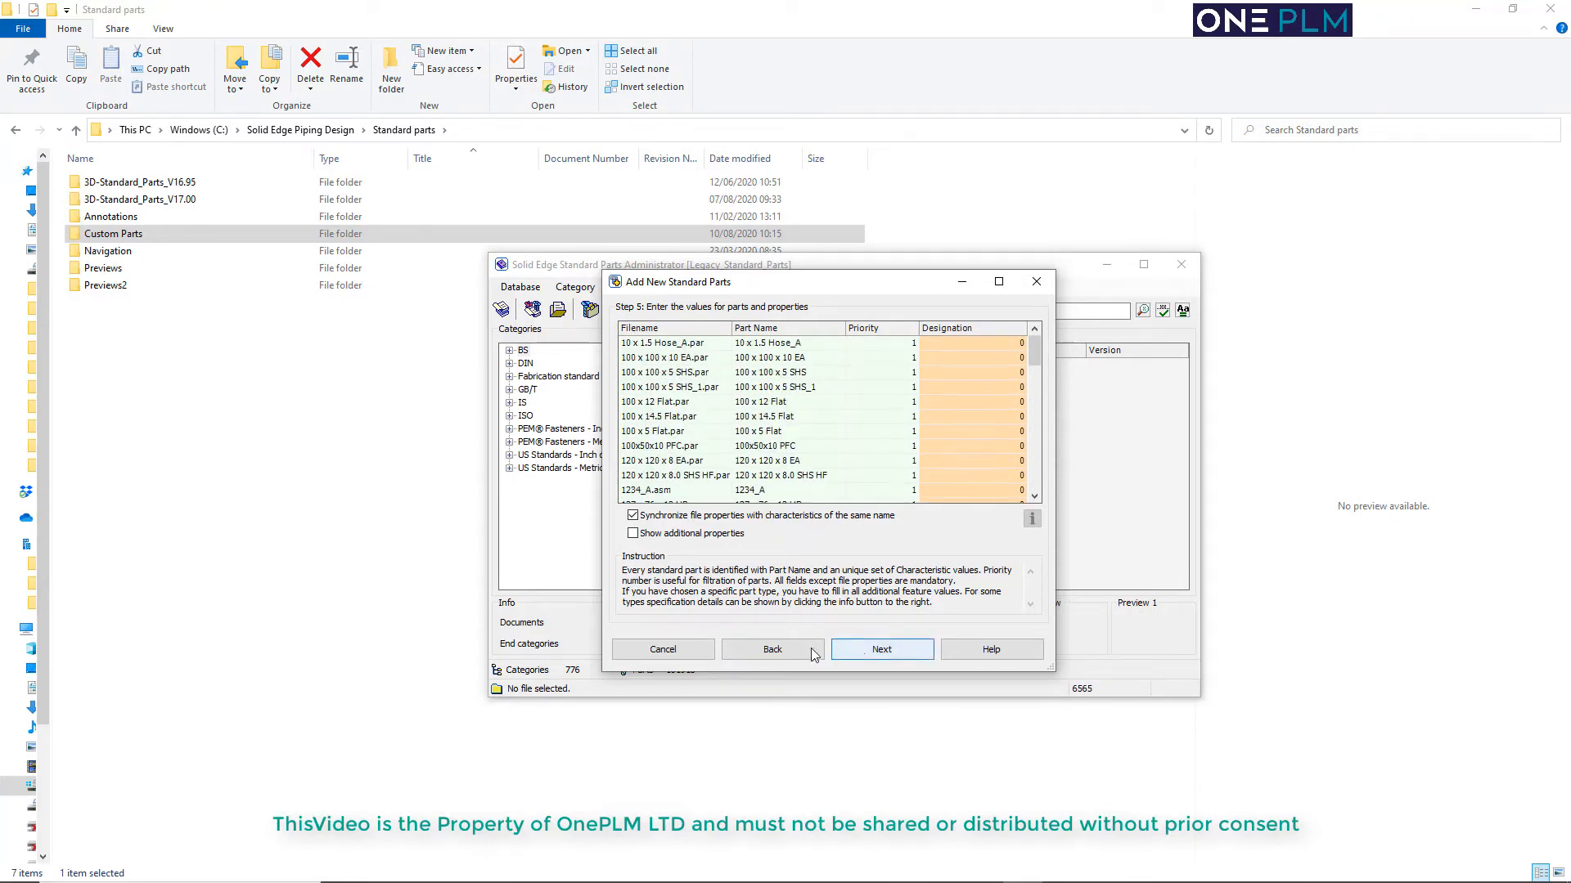
pyautogui.click(769, 652)
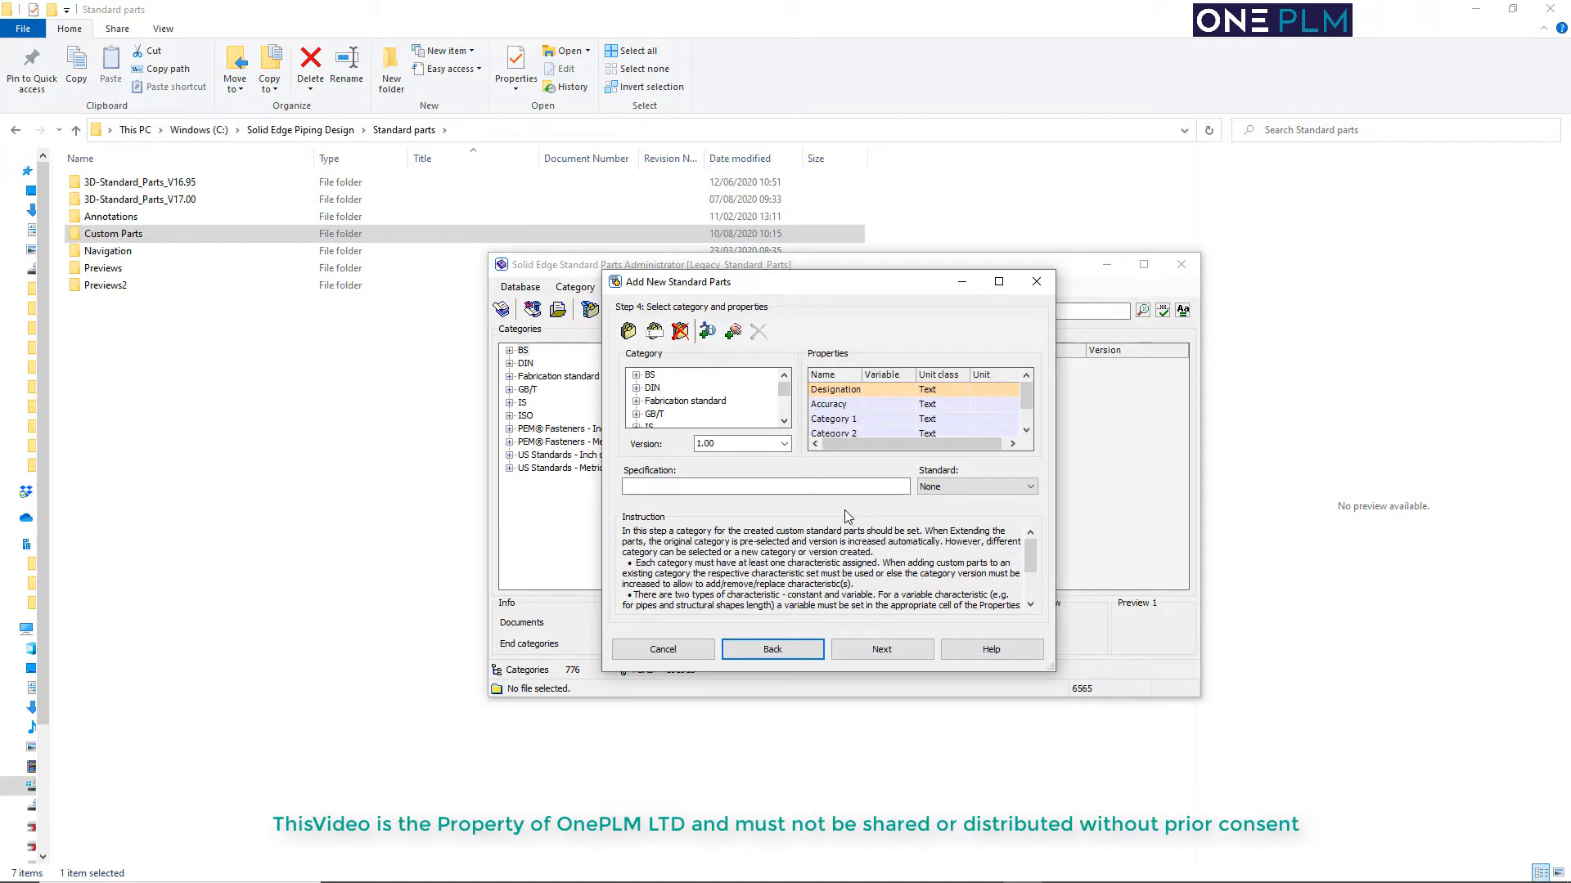
pyautogui.click(779, 650)
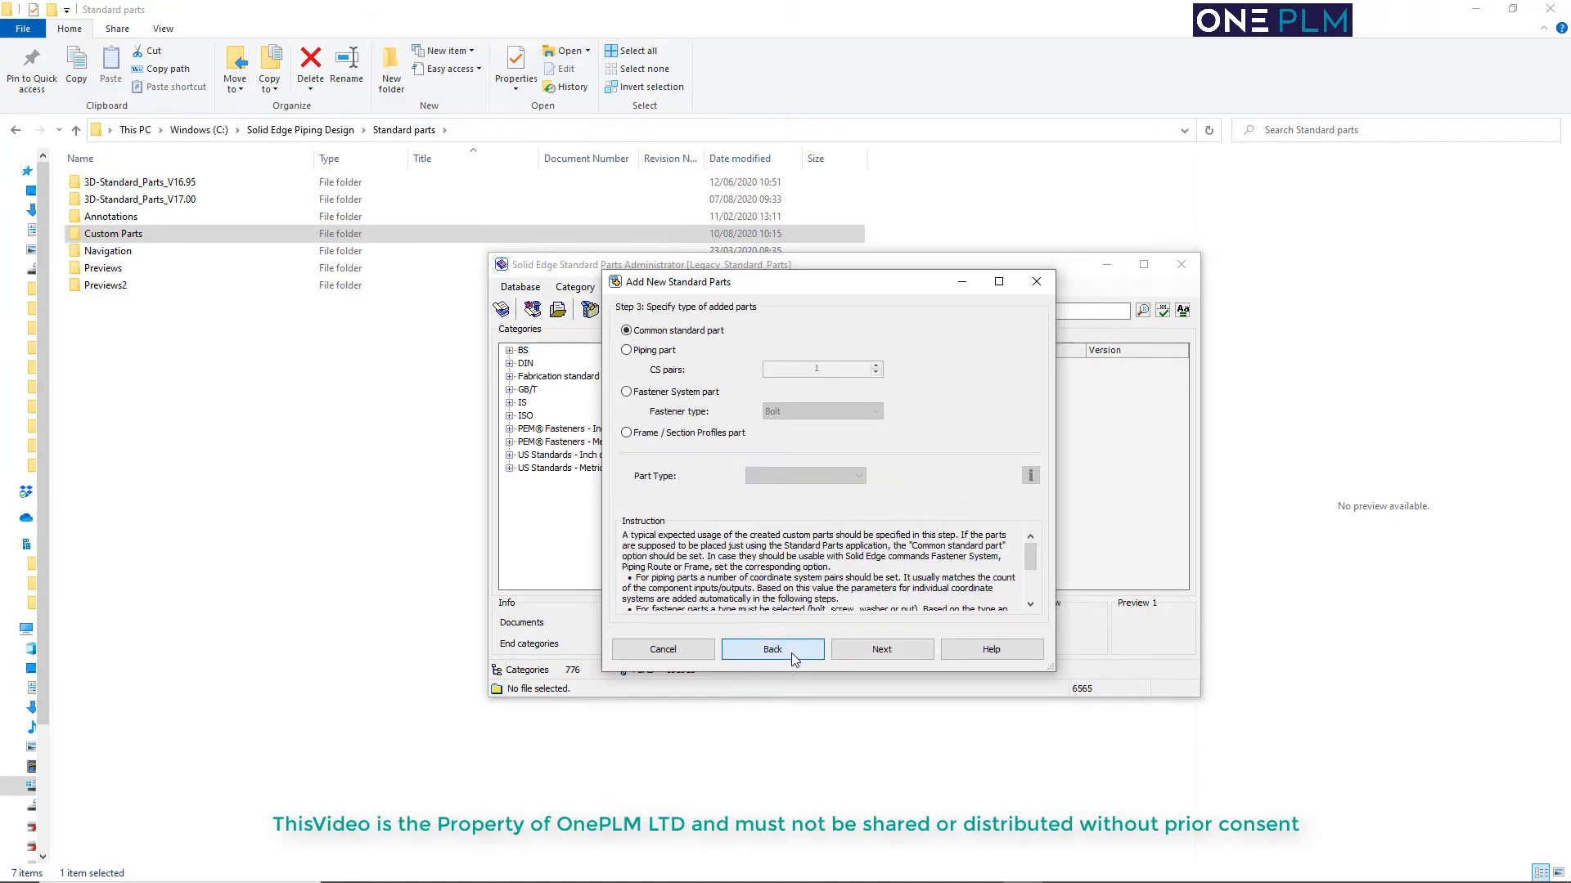
pyautogui.click(792, 657)
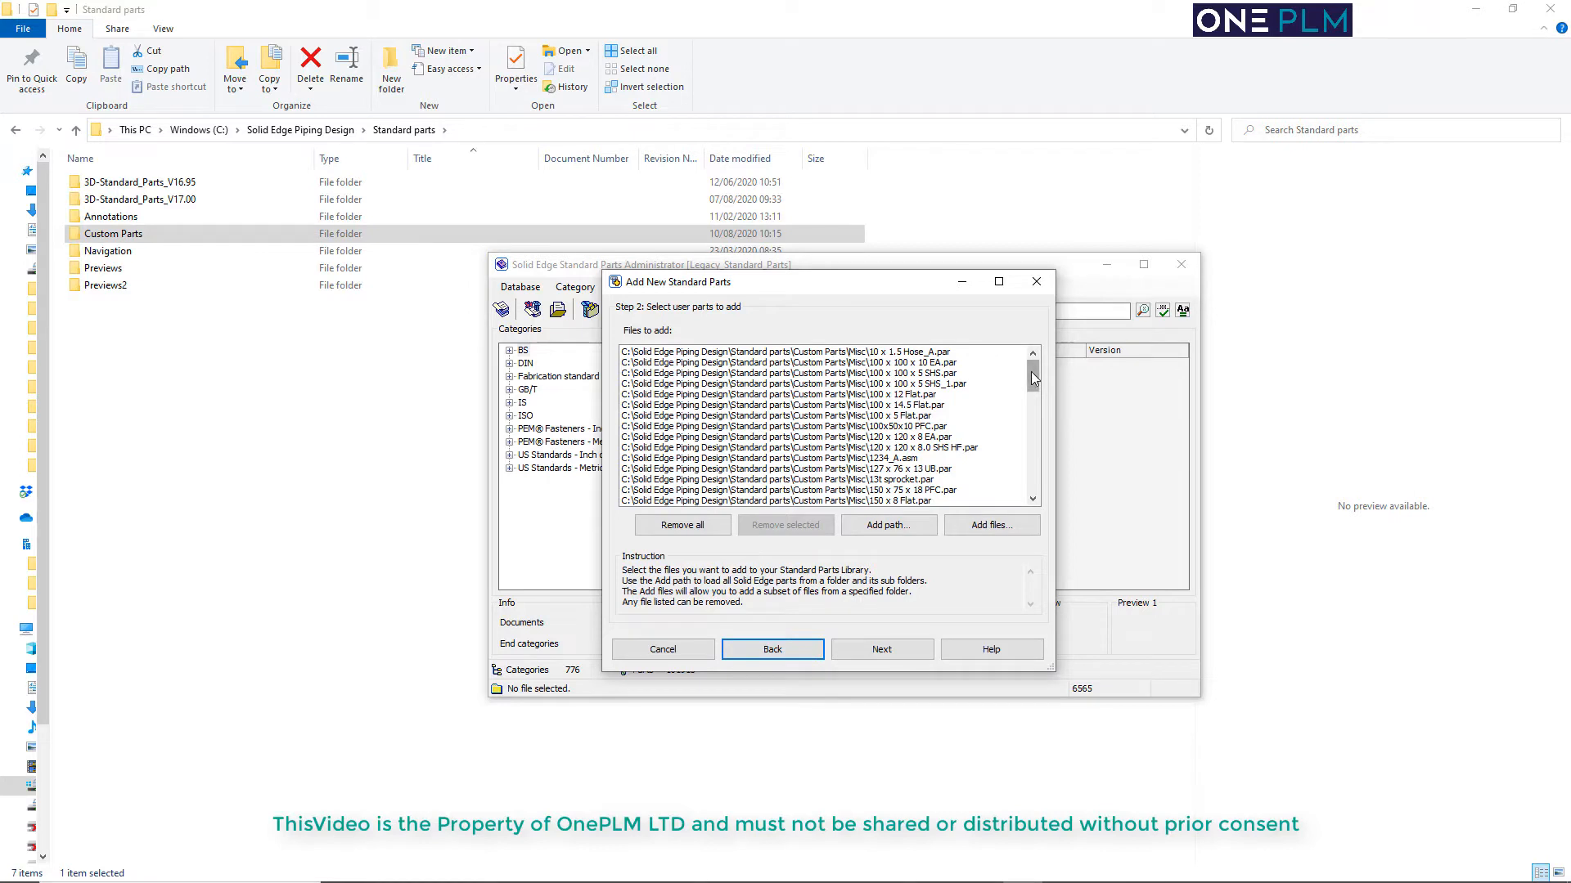
# Remove the assembly file Bearing1.asm from the list of files to add
pyautogui.scroll(-5, 1030, 372)
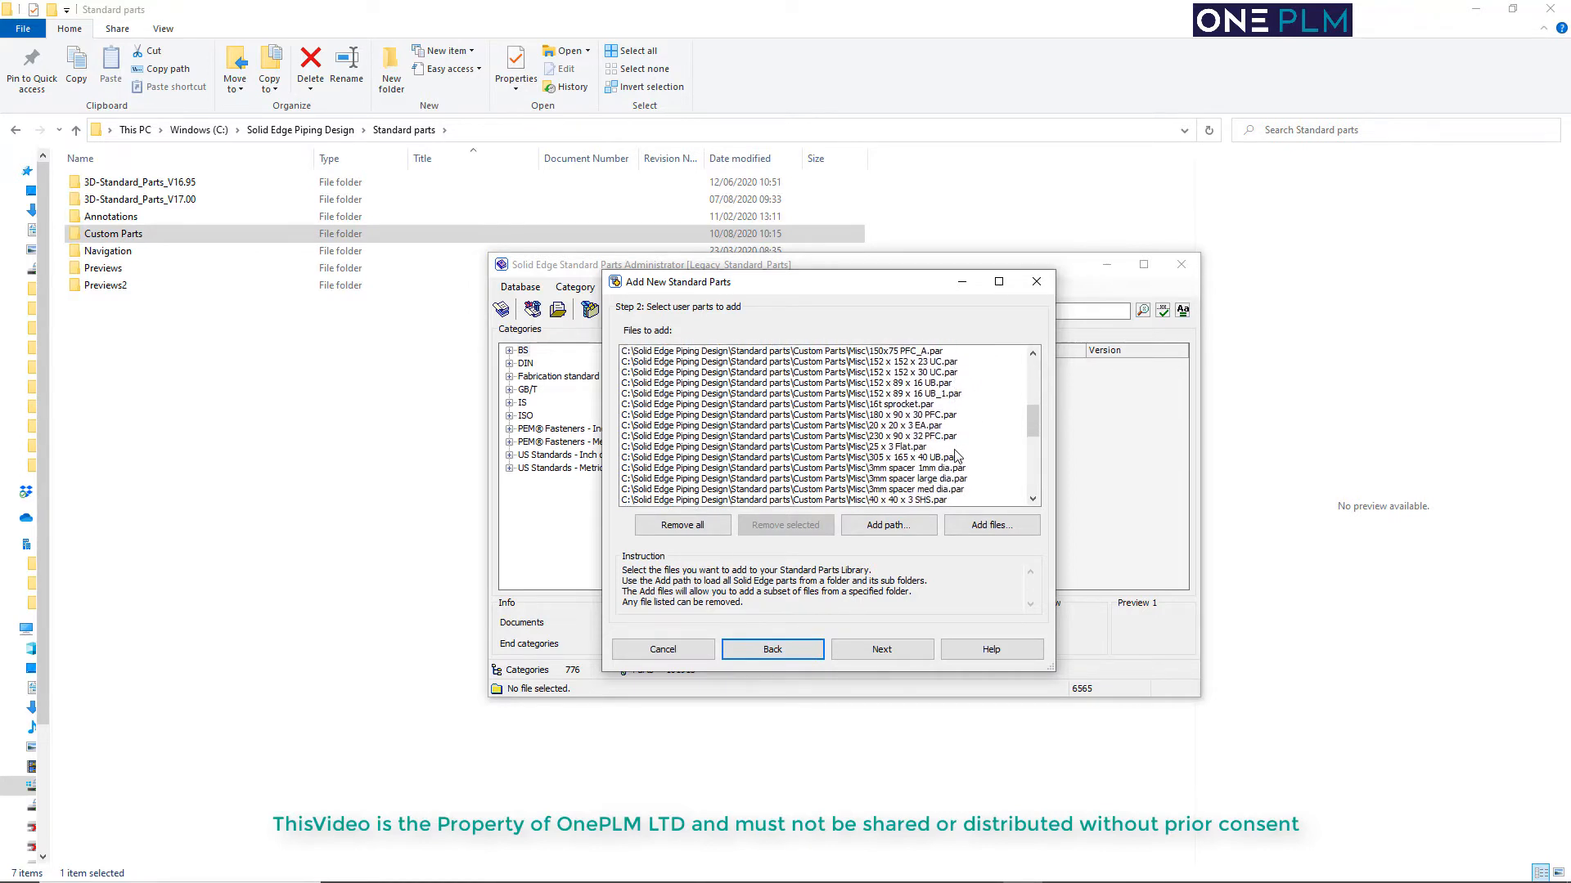
pyautogui.scroll(-5, 957, 455)
pyautogui.moveTo(1029, 449); pyautogui.dragTo(1033, 500)
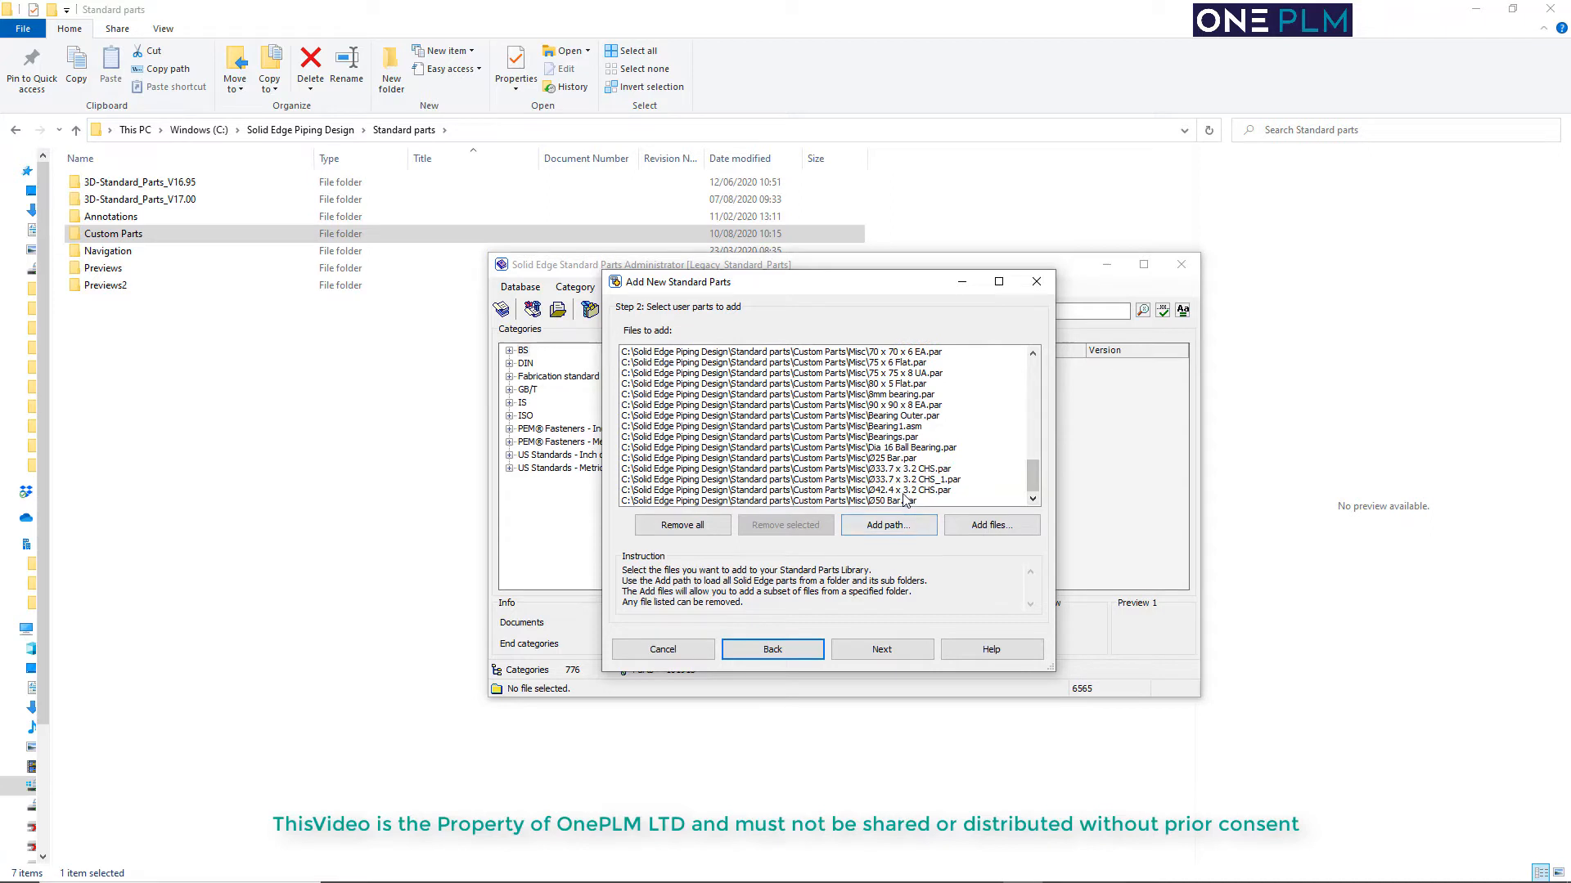
pyautogui.click(885, 426)
pyautogui.click(776, 528)
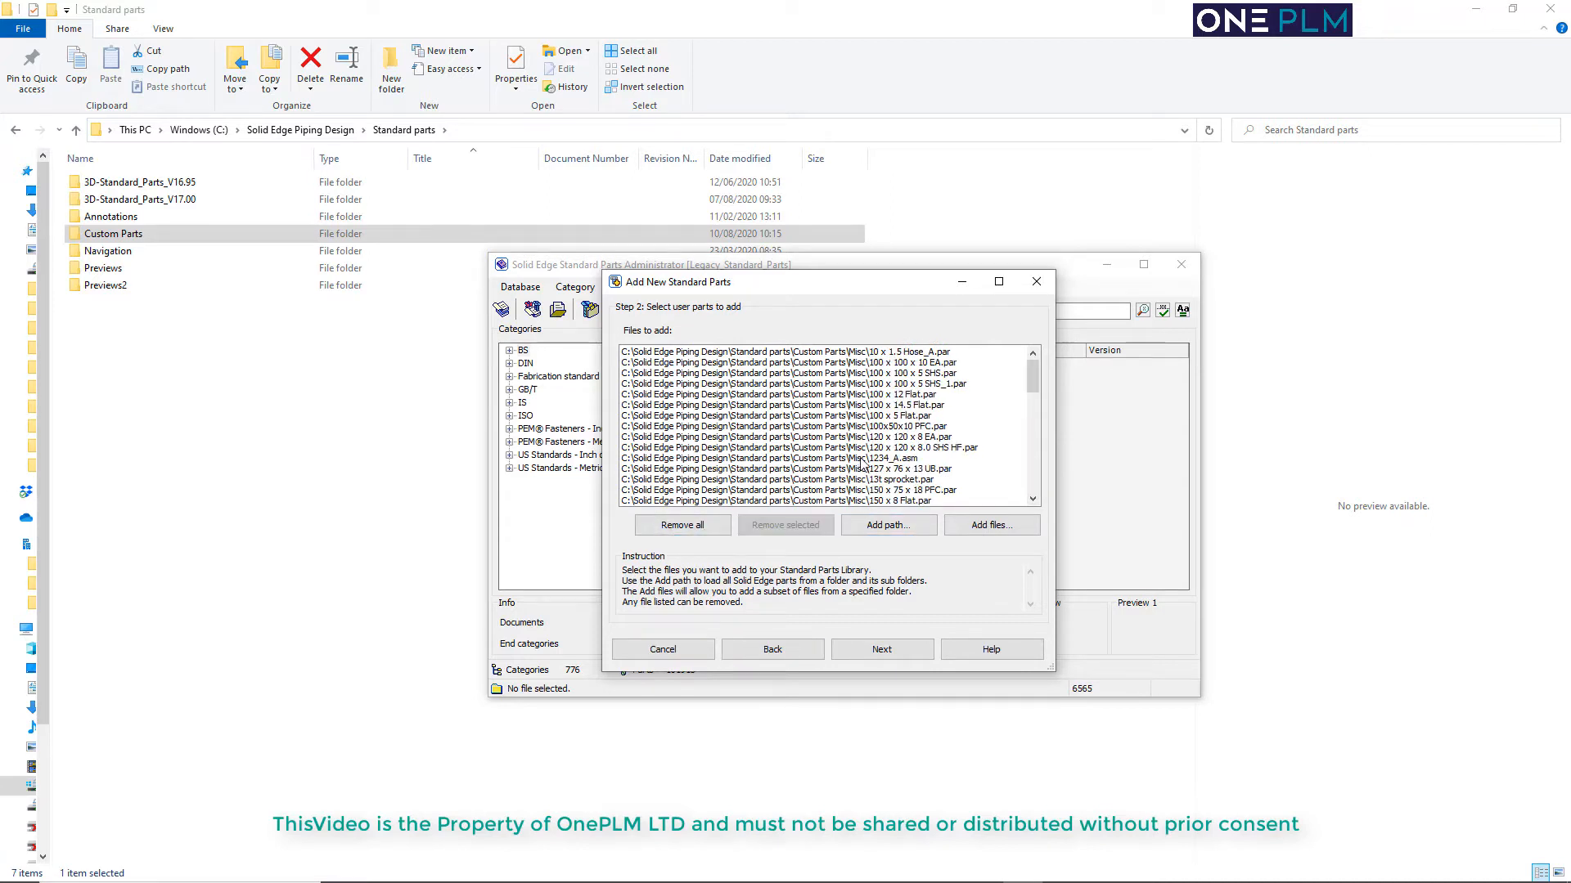
# Remove the assembly file 1234_A.asm from the files to add and check the rest of the list for assemblies
pyautogui.click(900, 459)
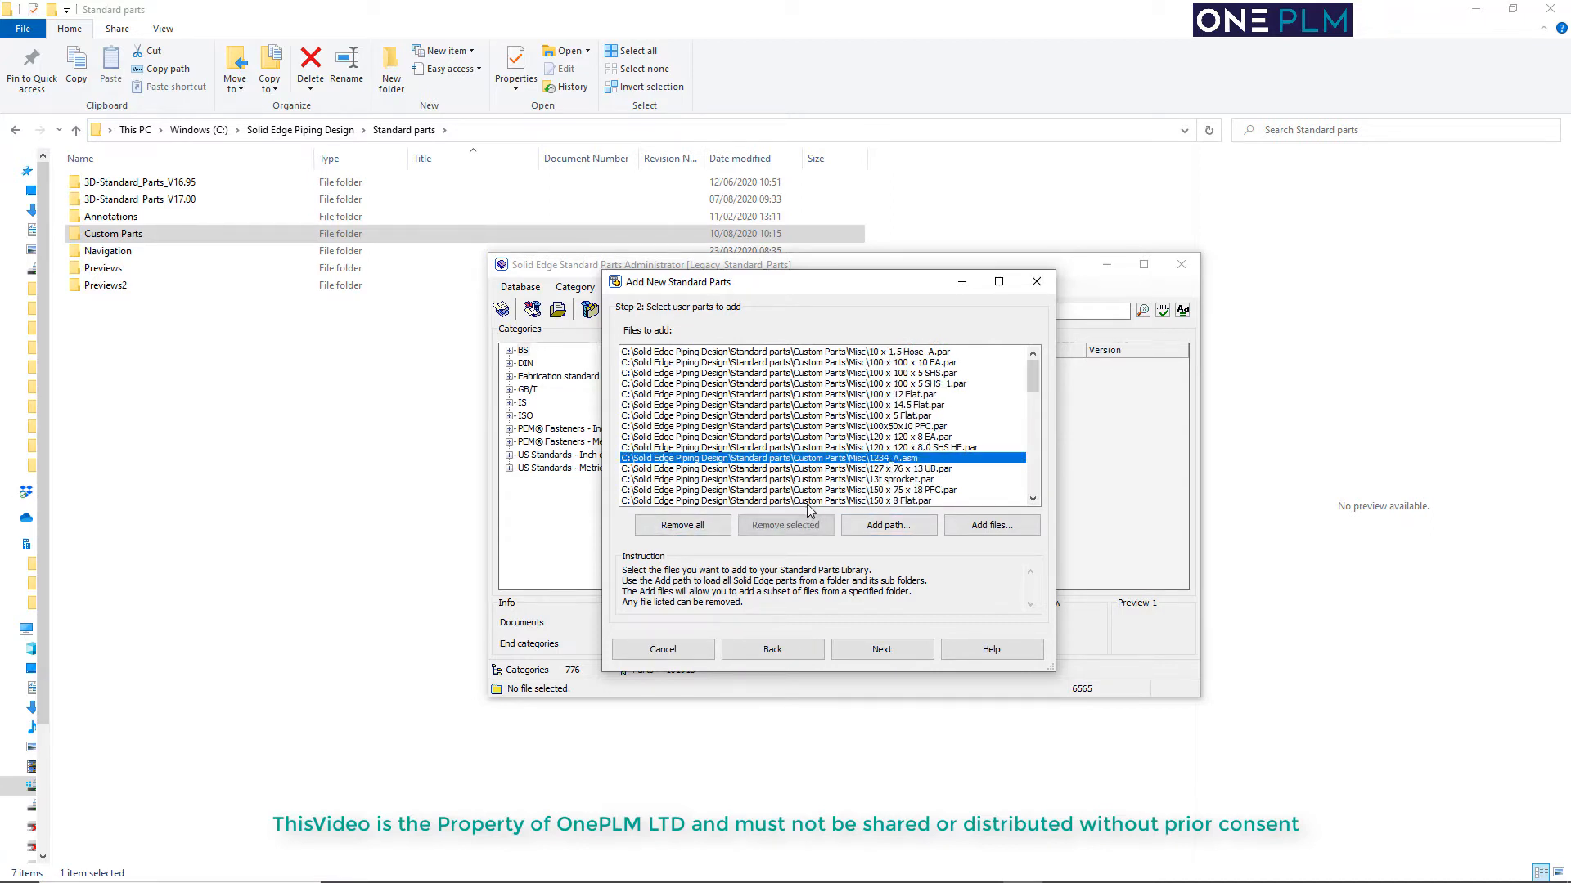
pyautogui.click(786, 525)
pyautogui.scroll(-1, 976, 387)
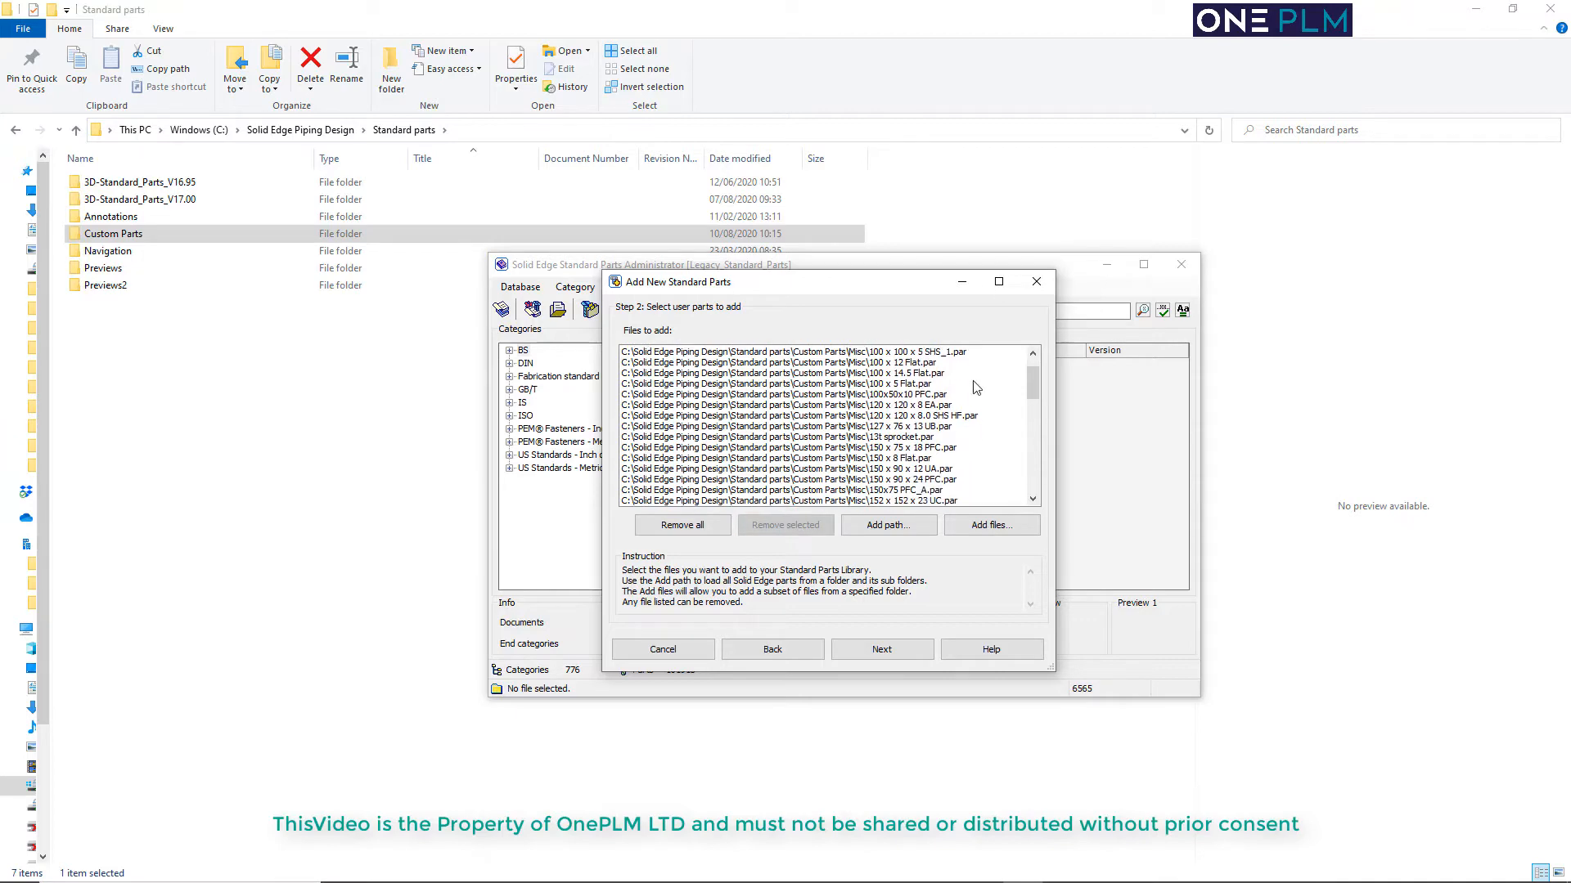
pyautogui.moveTo(1032, 380); pyautogui.dragTo(1034, 478)
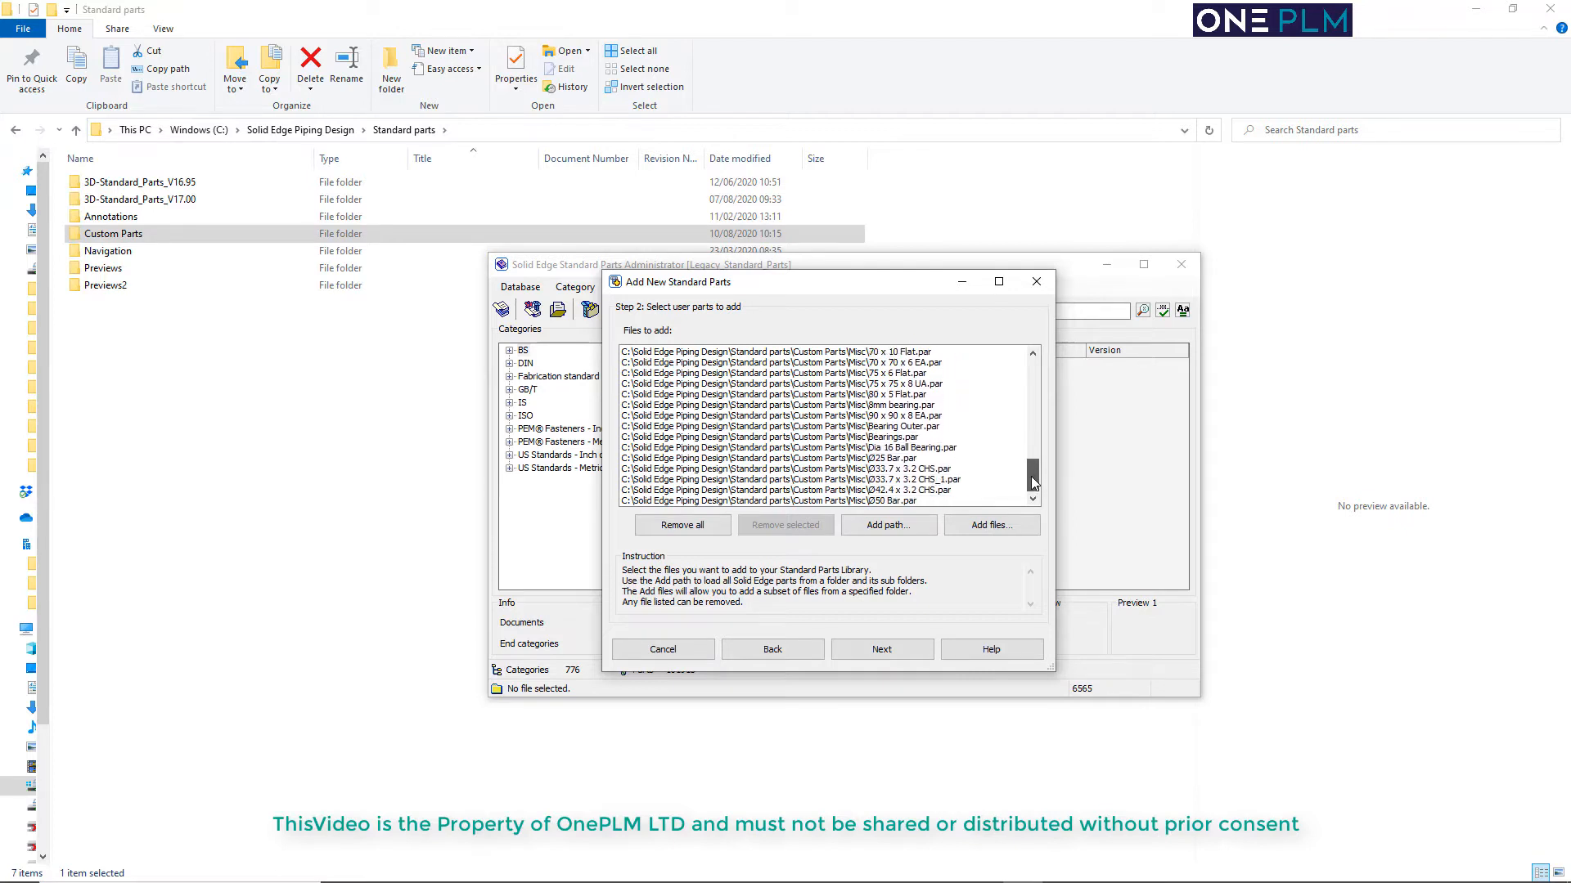
# Keep the parts as Common standard part, select the OnePLM Misc category and continue to the part values
pyautogui.click(872, 652)
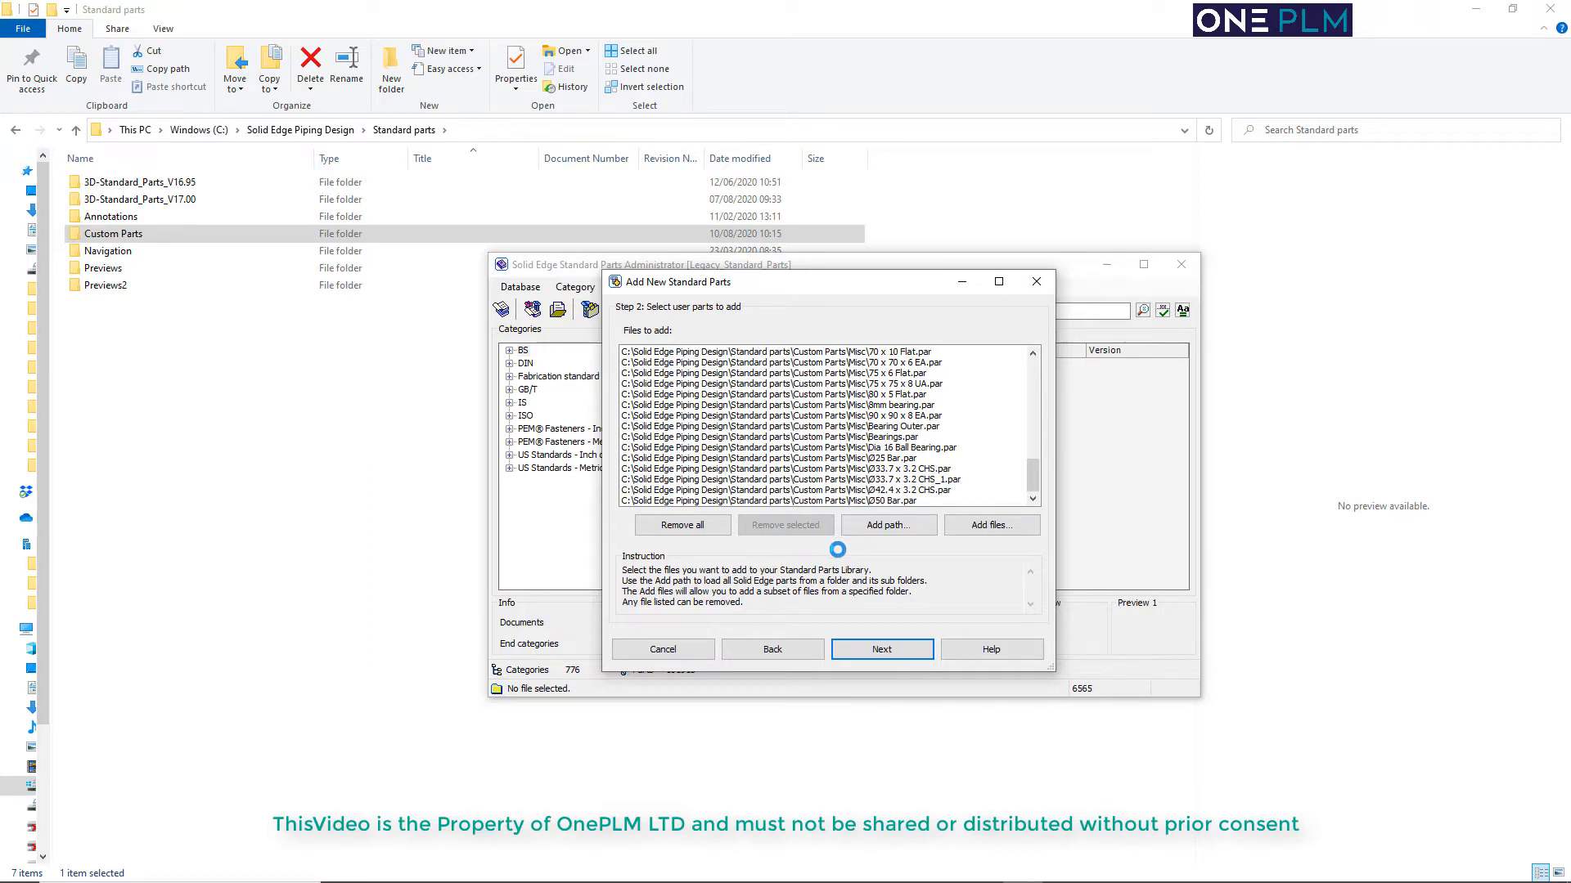
pyautogui.click(883, 648)
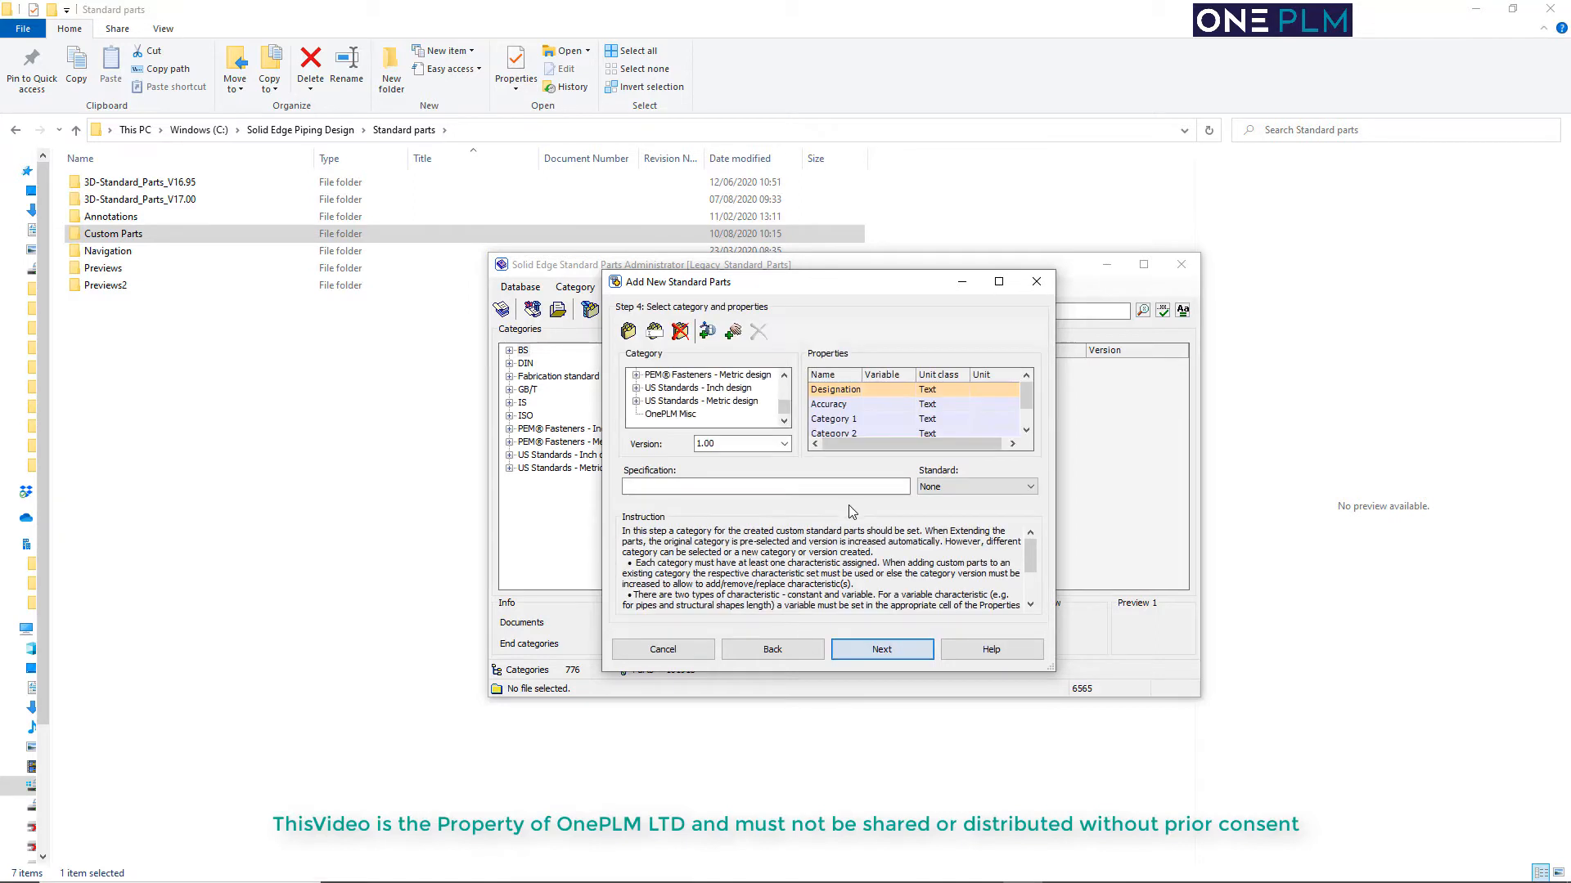
pyautogui.click(670, 414)
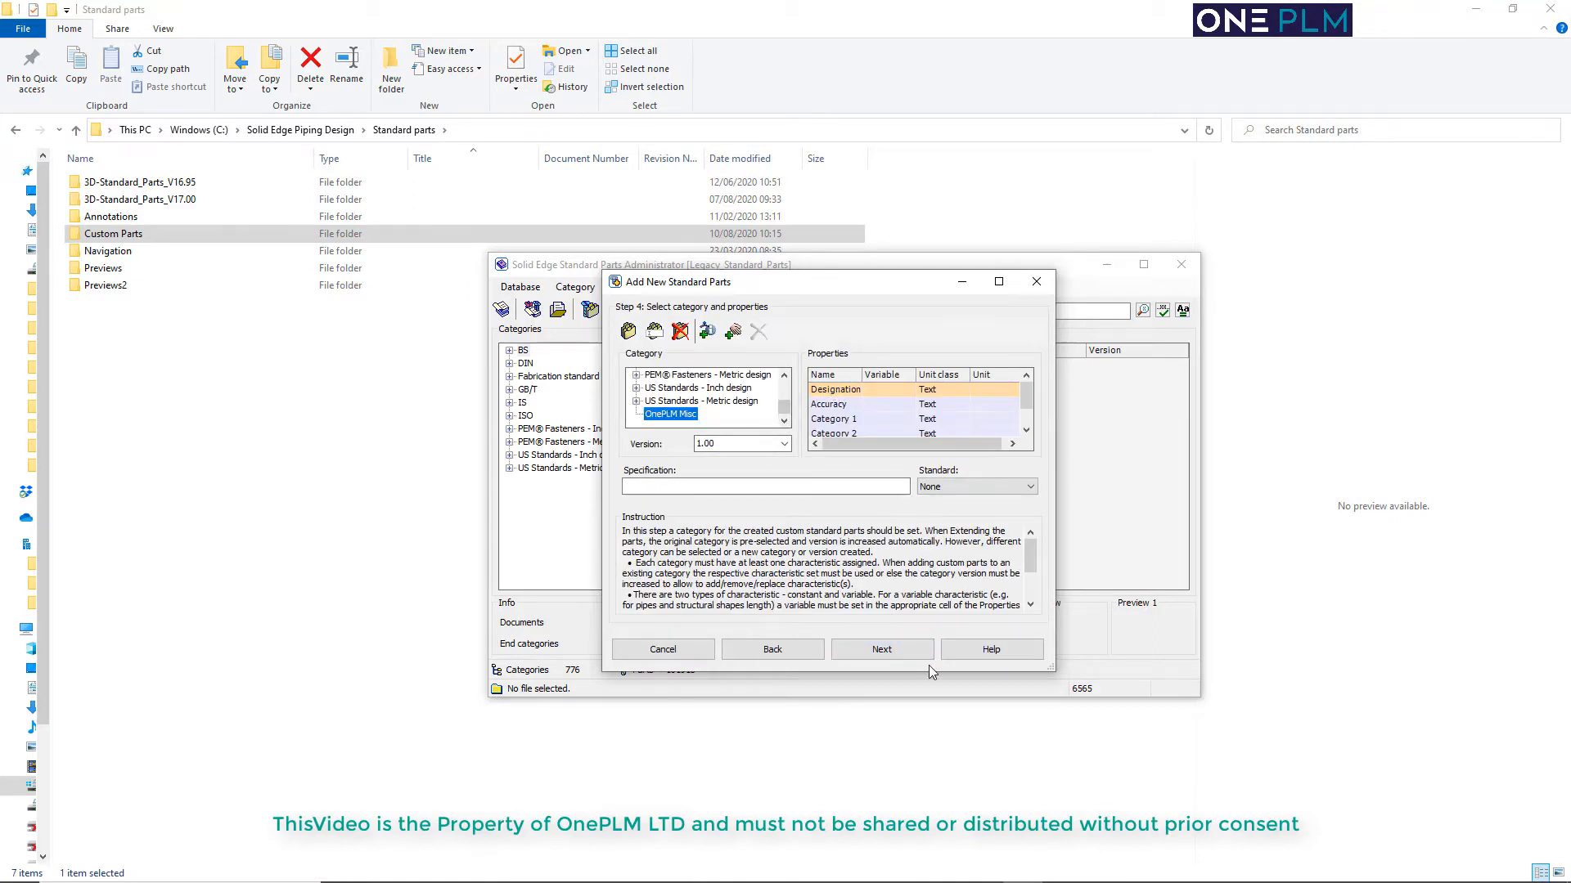
pyautogui.click(881, 649)
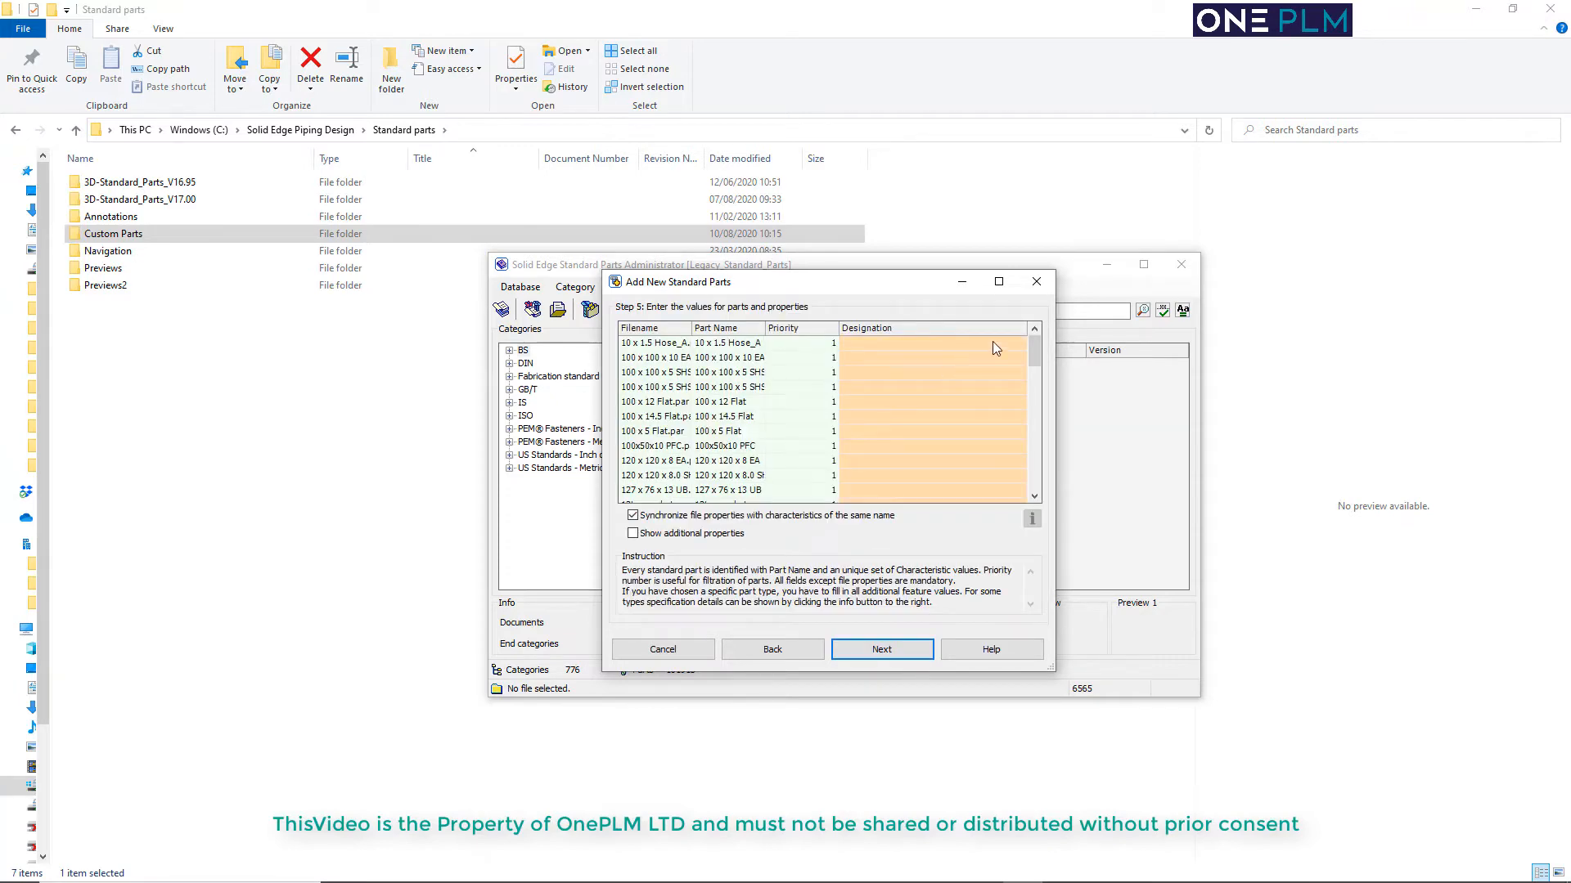
# Enter 0 as the Designation for every listed Misc part and submit the values
pyautogui.moveTo(1034, 350)
pyautogui.mouseDown()
pyautogui.moveTo(1034, 468)
pyautogui.moveTo(1034, 348)
pyautogui.mouseUp()
pyautogui.click(1004, 342)
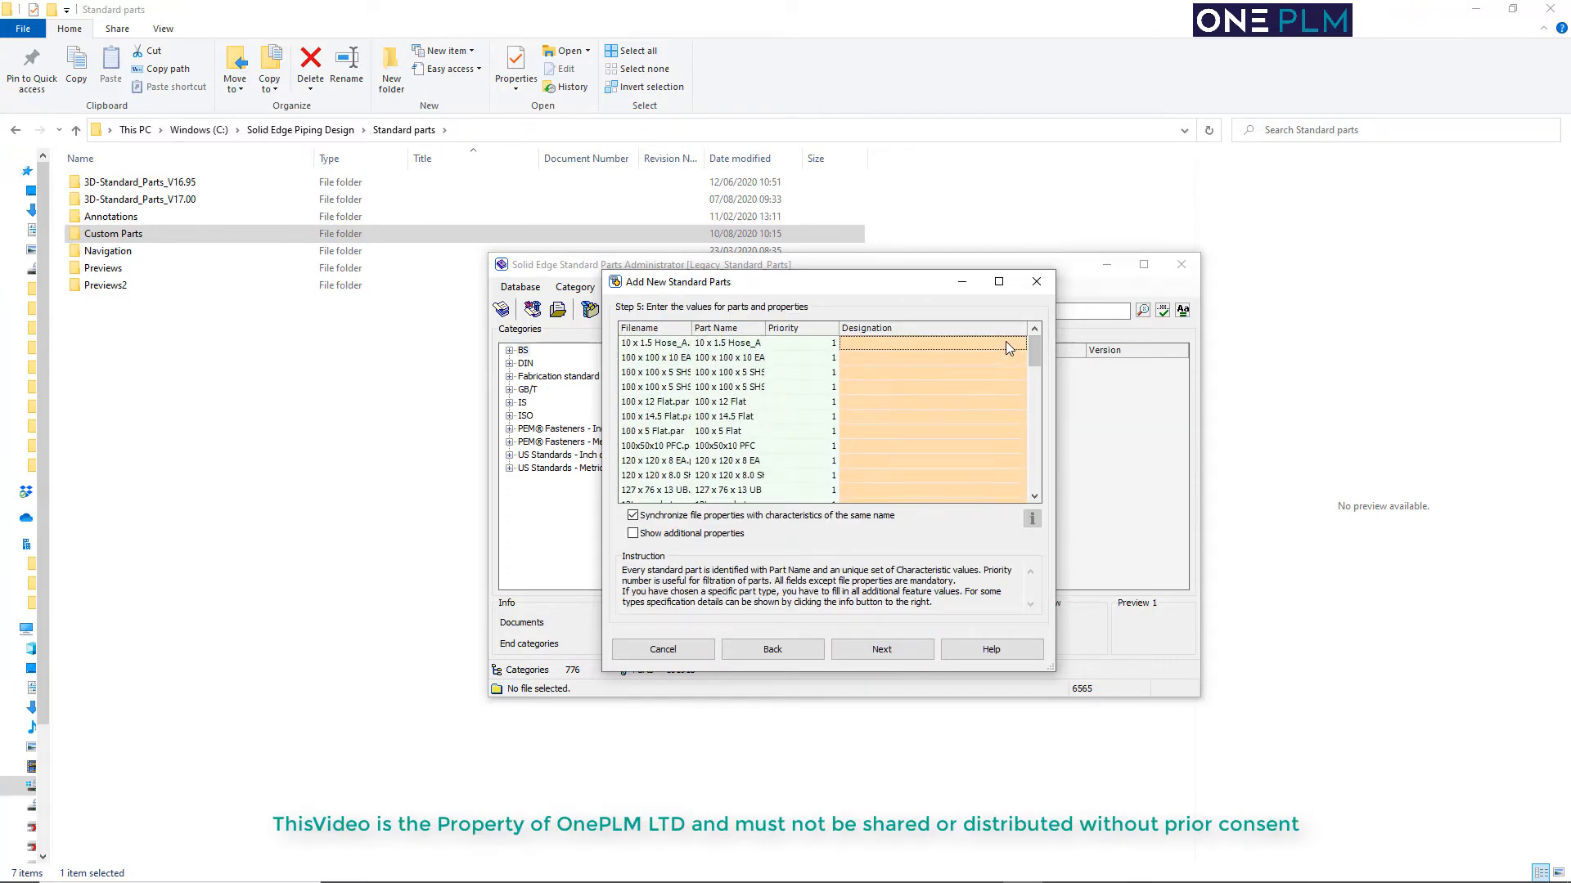
pyautogui.write('0')
pyautogui.write('0')
pyautogui.press('Return')
pyautogui.write('0')
pyautogui.press('Return')
pyautogui.write('0')
pyautogui.press('Return')
pyautogui.write('0')
pyautogui.press('Return')
pyautogui.press('Return')
pyautogui.write('0')
pyautogui.press('Return')
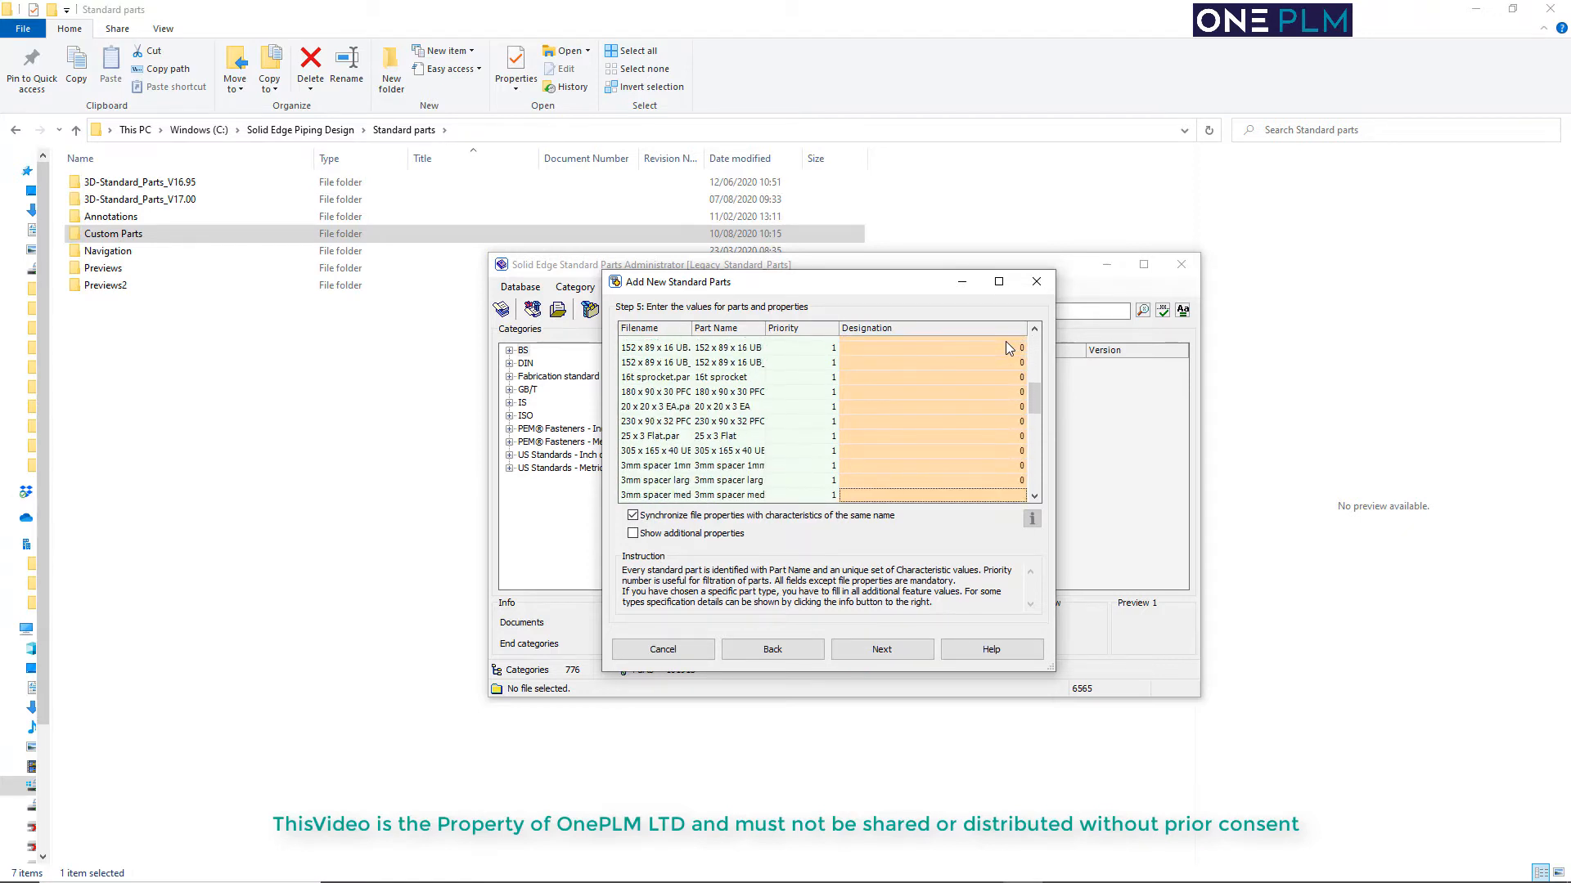
pyautogui.write('0')
pyautogui.press('Return')
pyautogui.write('0')
pyautogui.press('Return')
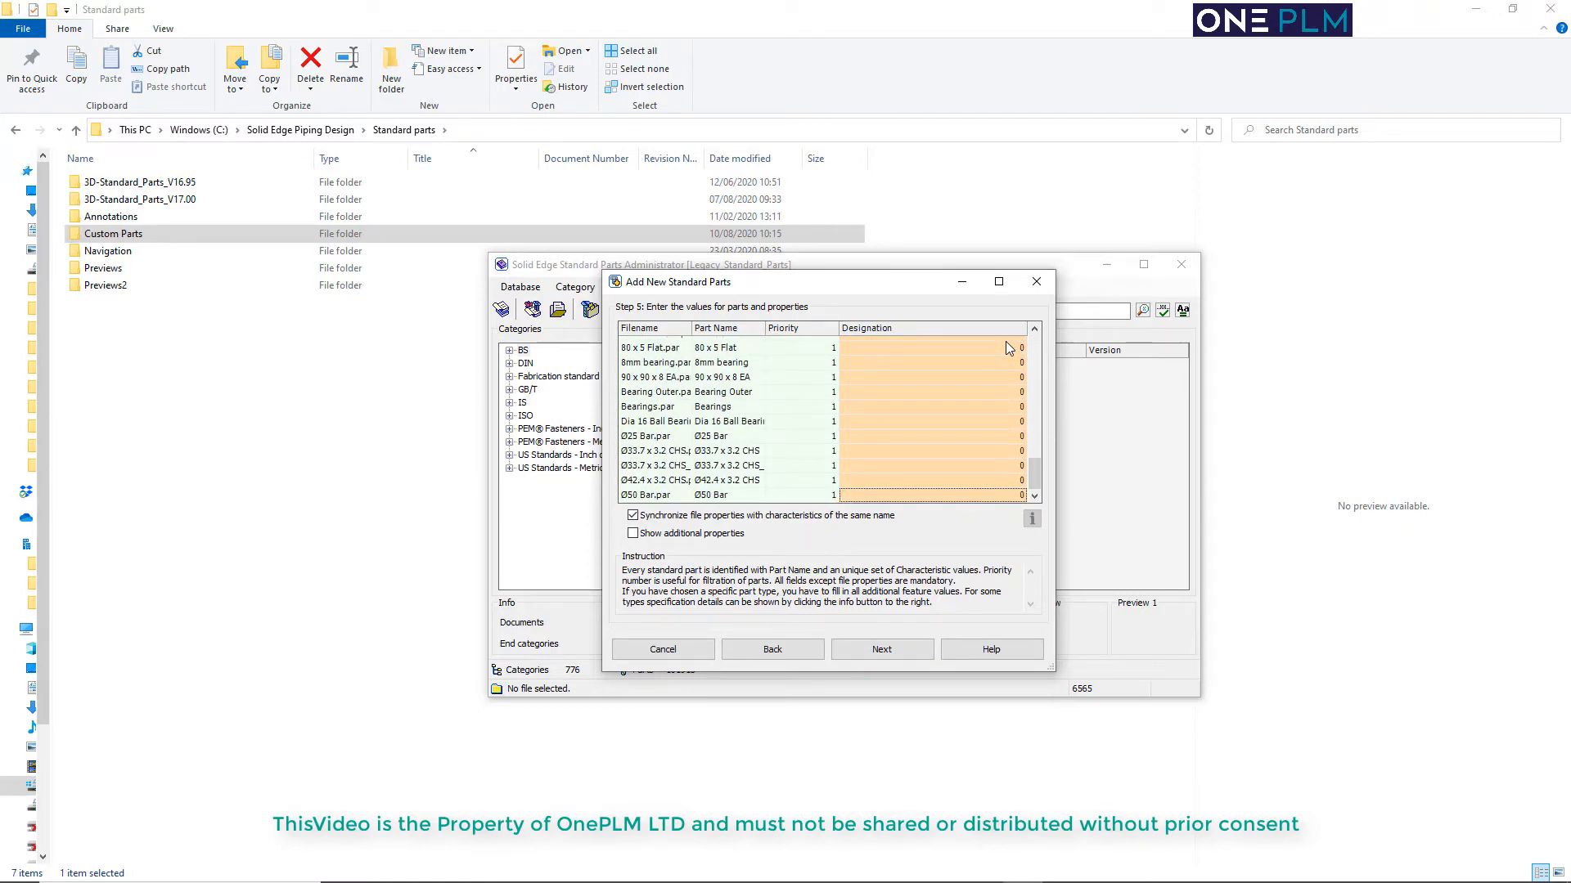
pyautogui.click(882, 650)
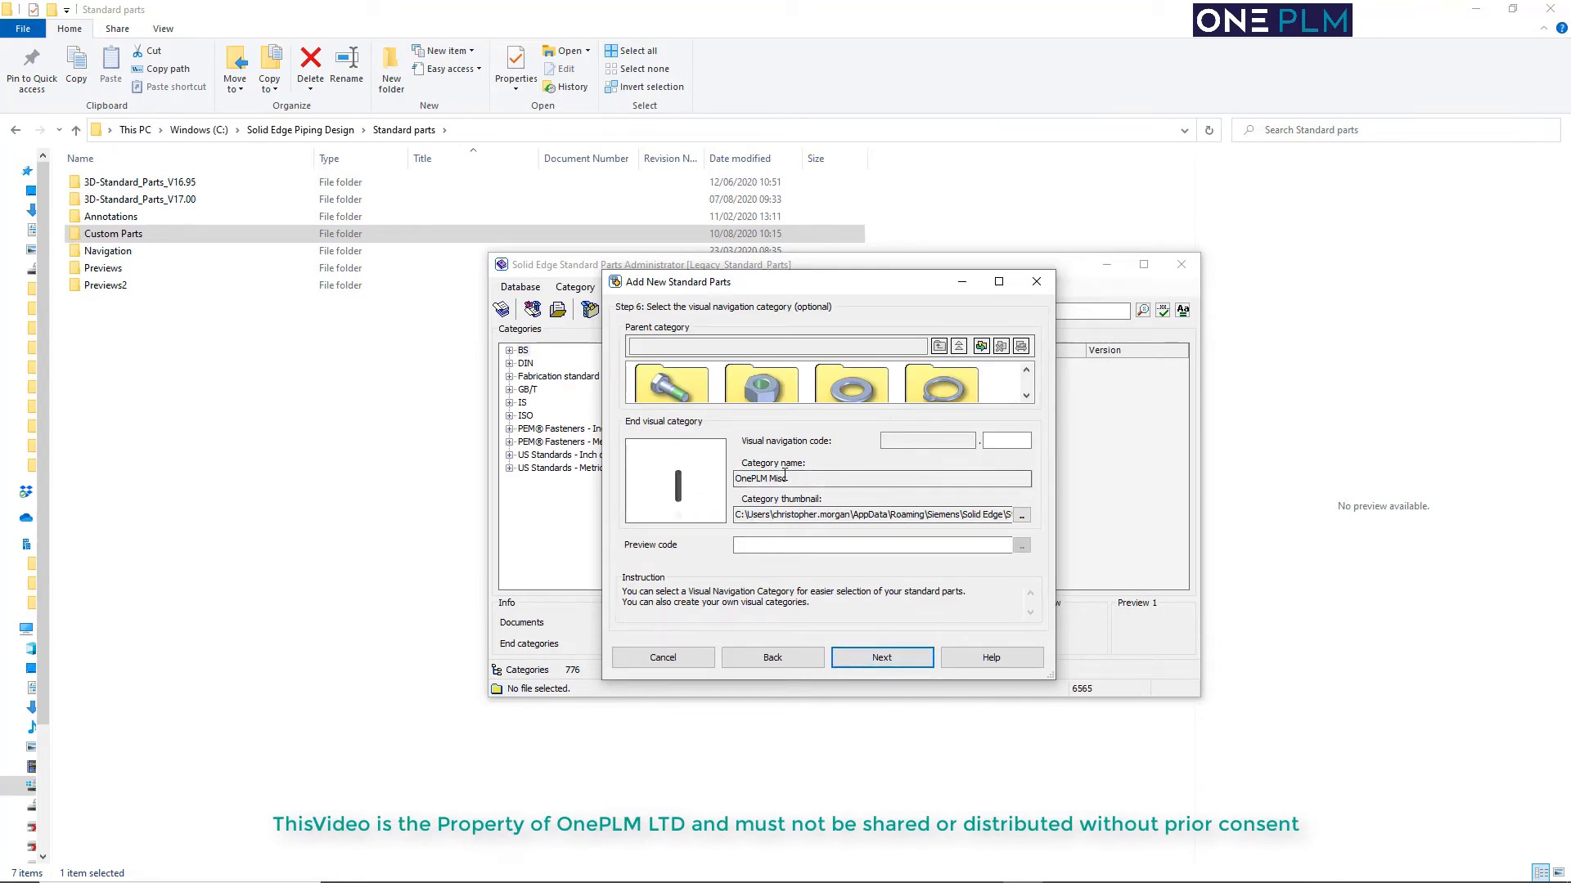
# Accept the default visual navigation settings, write the part information, finish the wizard and display the parts in the OnePLM Misc category
pyautogui.click(891, 662)
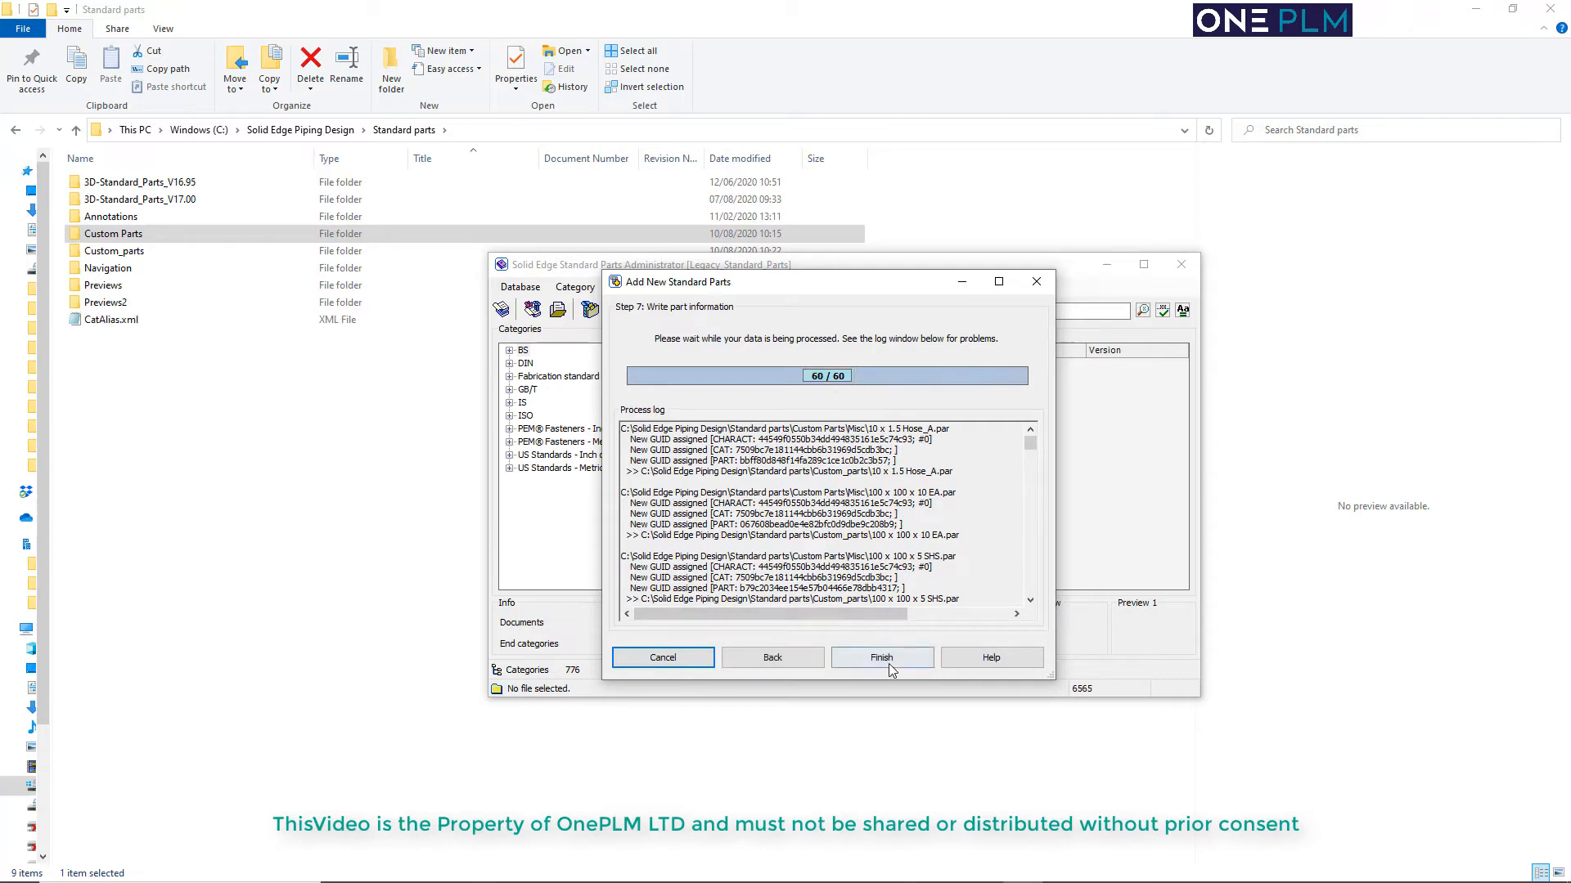
pyautogui.click(887, 659)
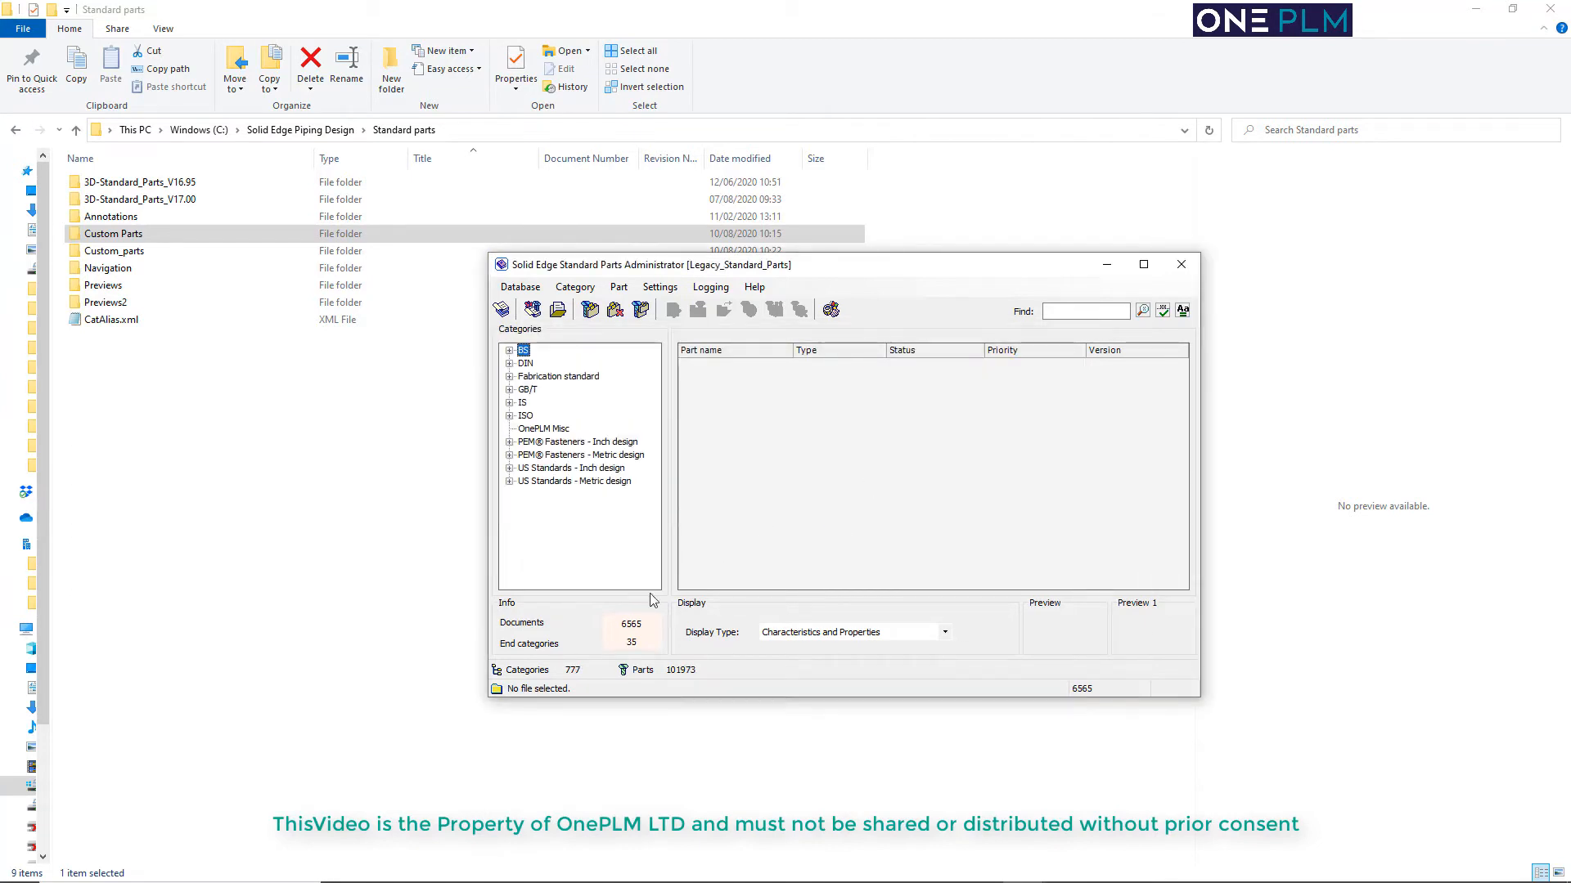
pyautogui.click(540, 429)
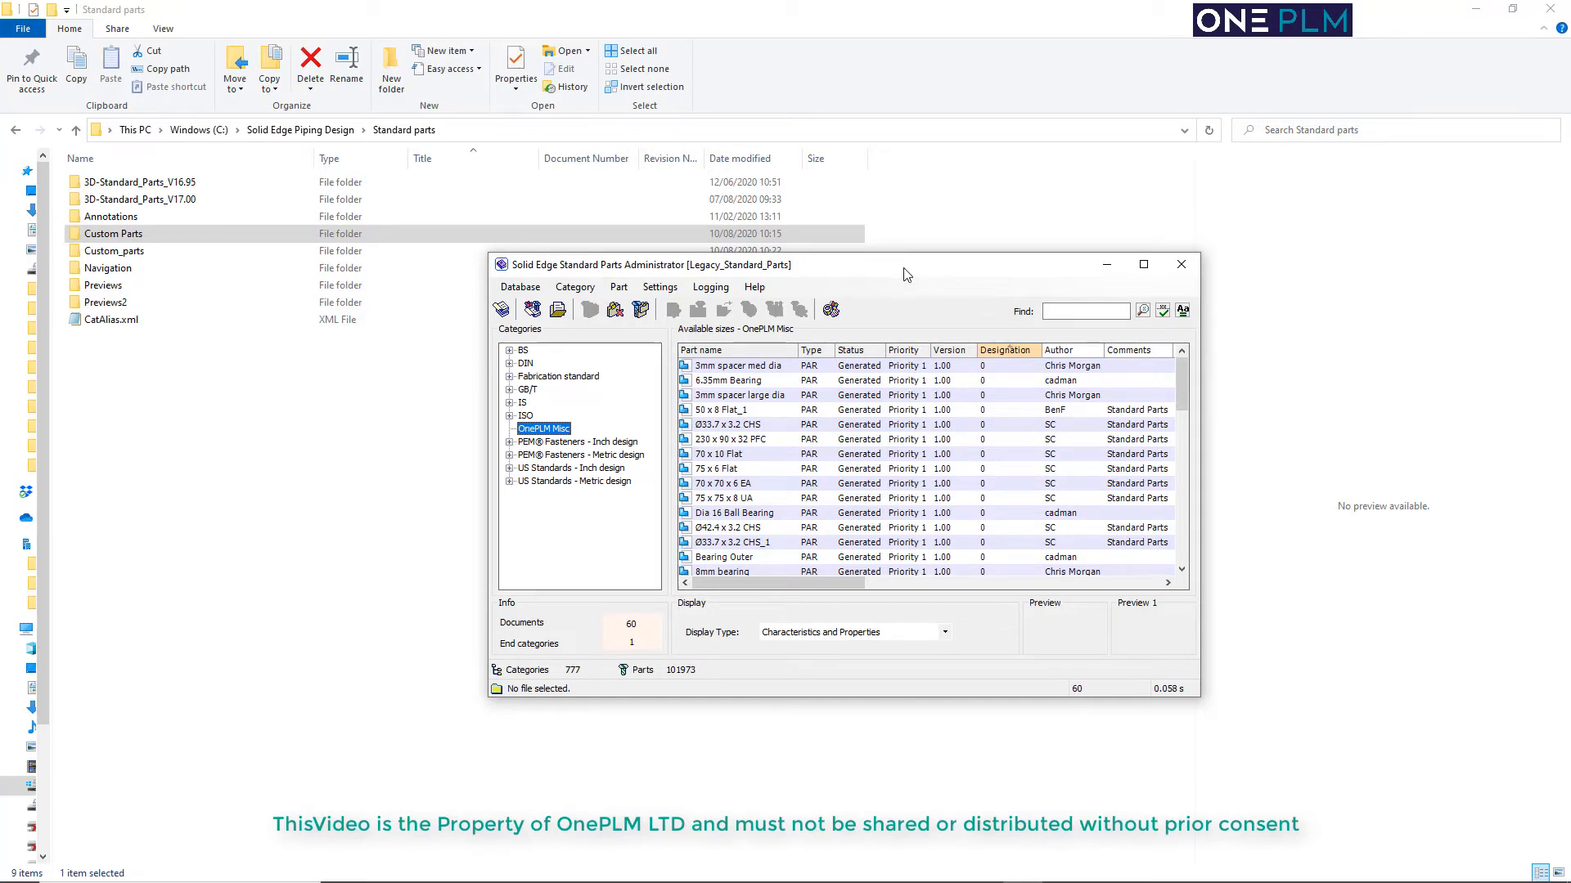
# Start adding new user part files to the library, using manual data entry as the method
pyautogui.click(533, 309)
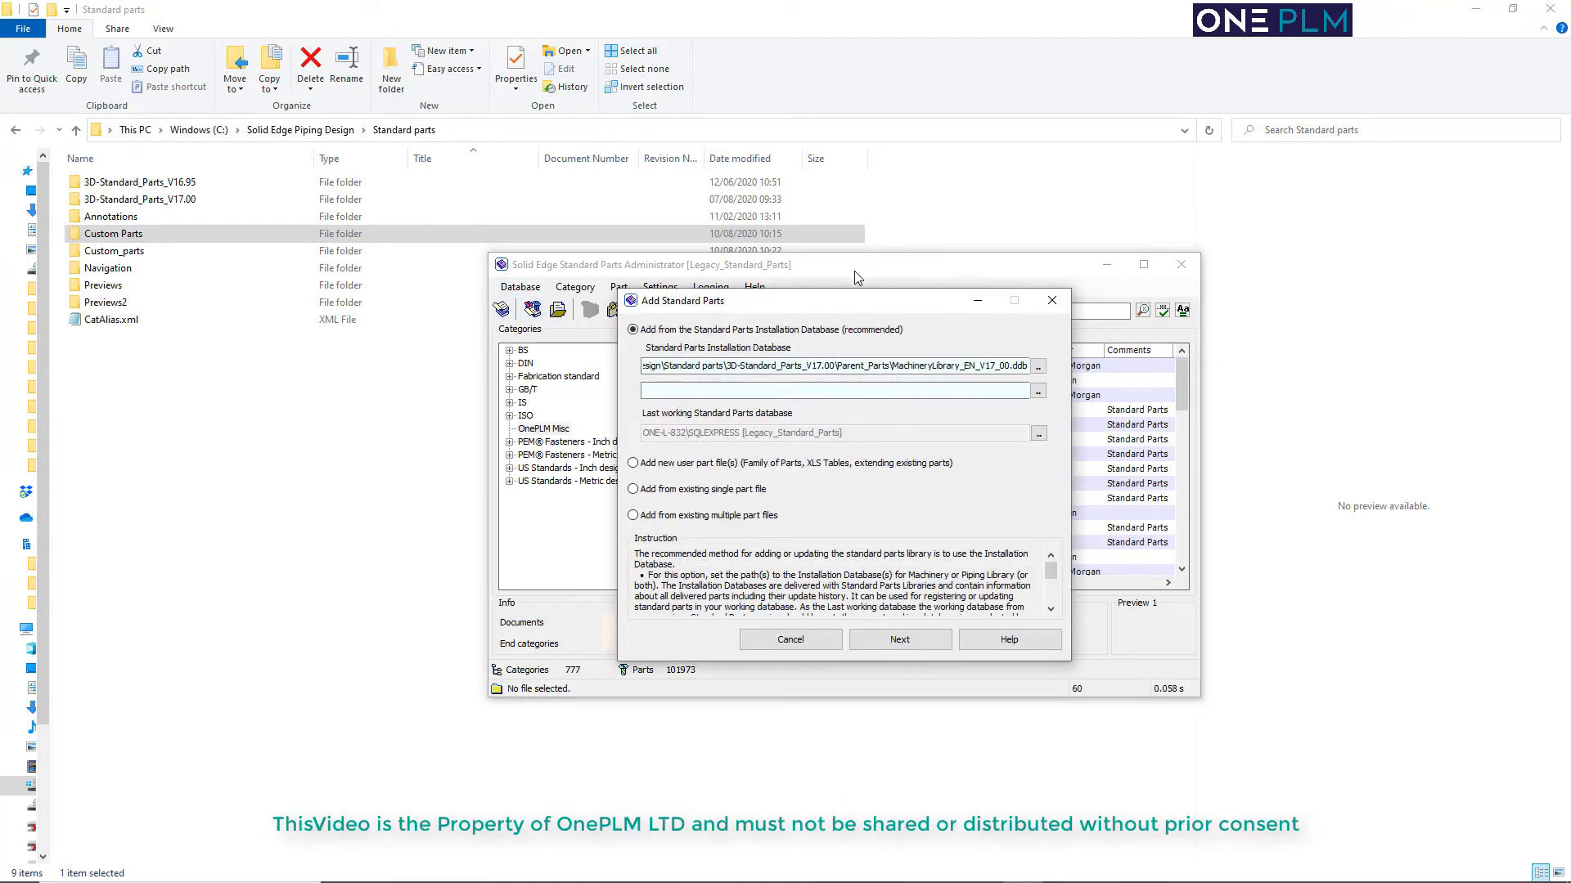
pyautogui.click(706, 467)
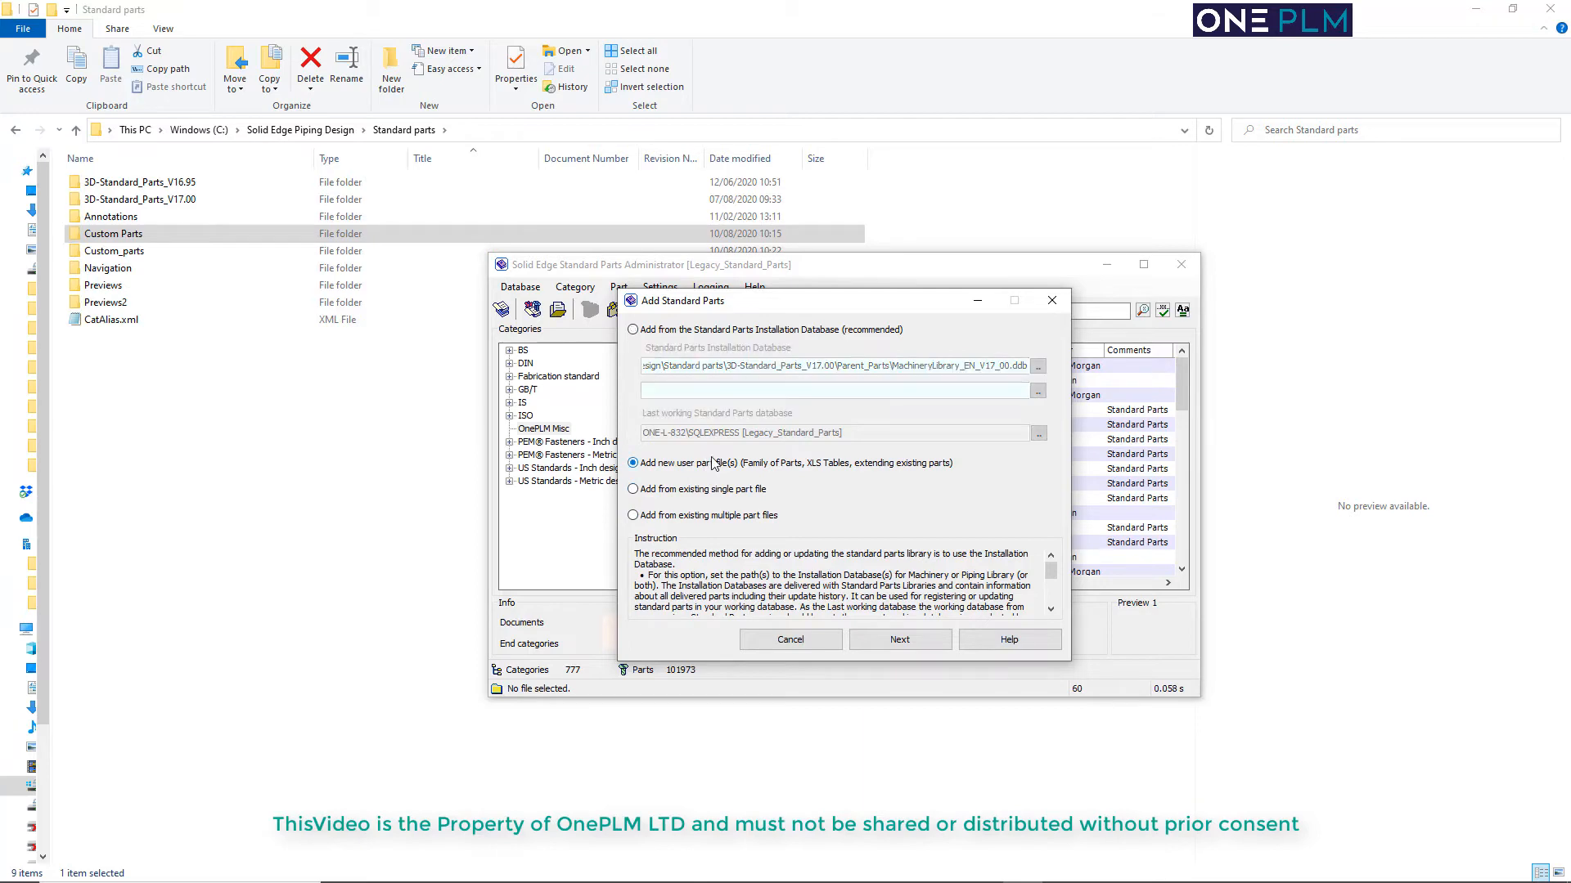
pyautogui.click(895, 639)
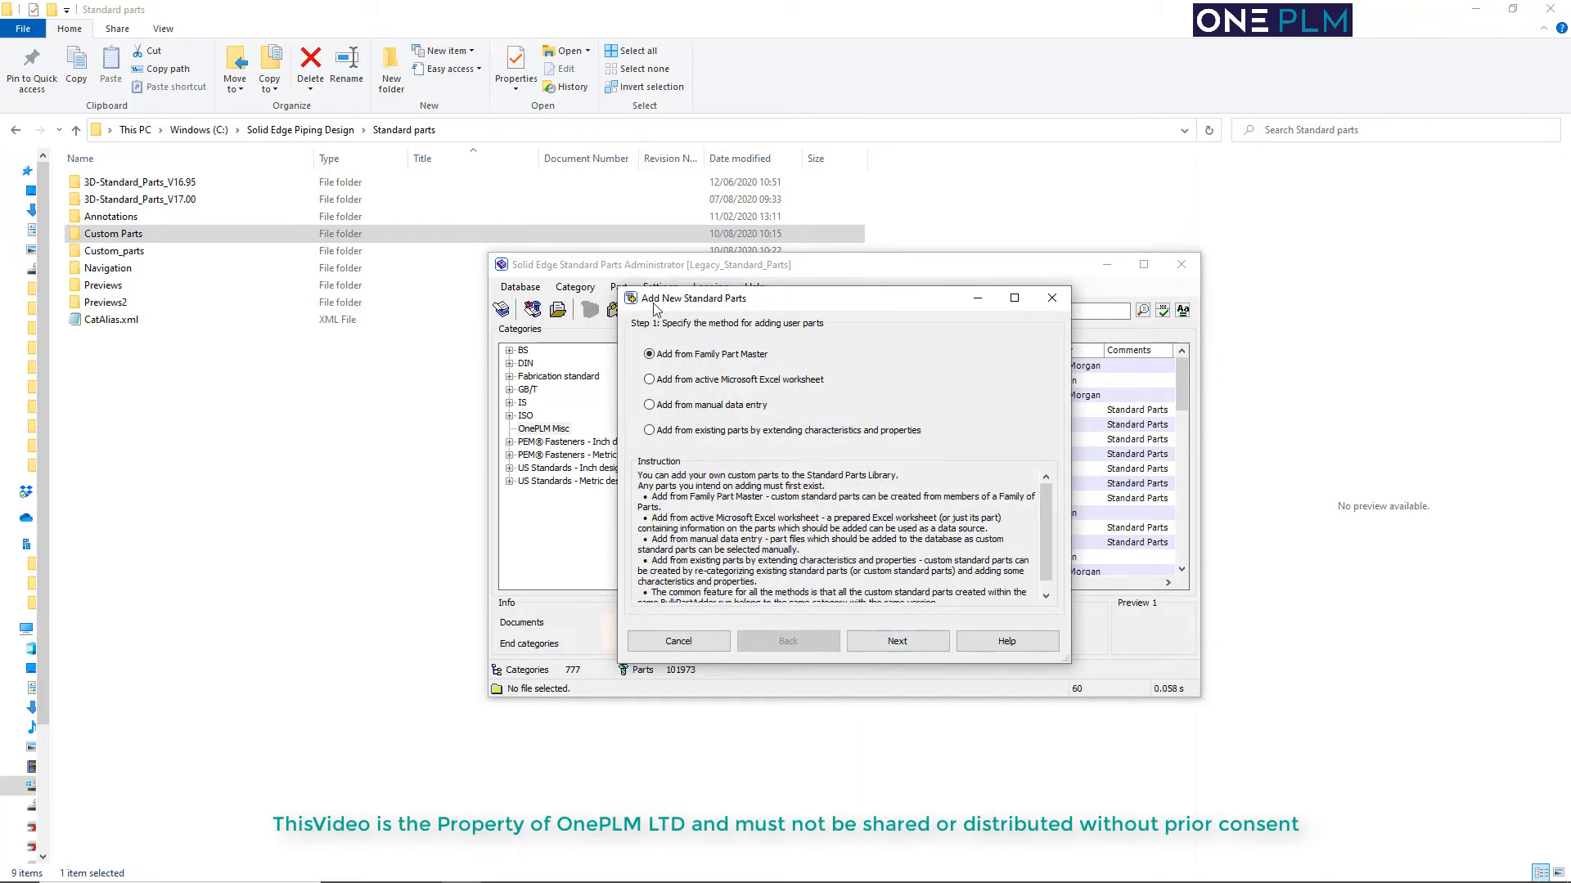
pyautogui.click(710, 406)
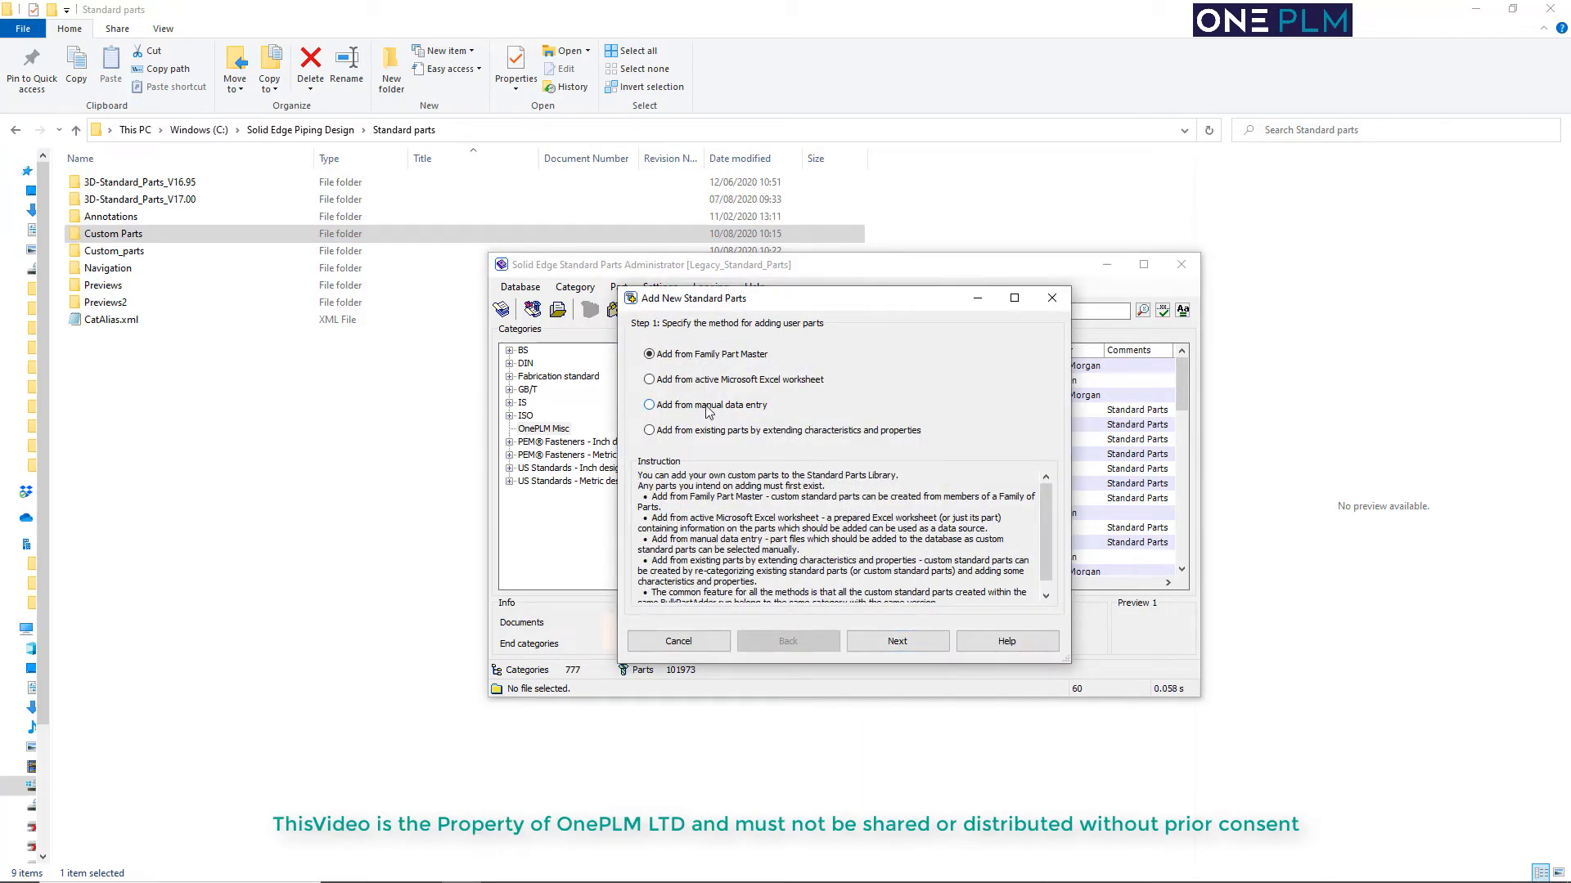
pyautogui.click(879, 641)
# Add all part files from the Hose folder under Standard parts\Custom Parts and review the file list
pyautogui.click(907, 518)
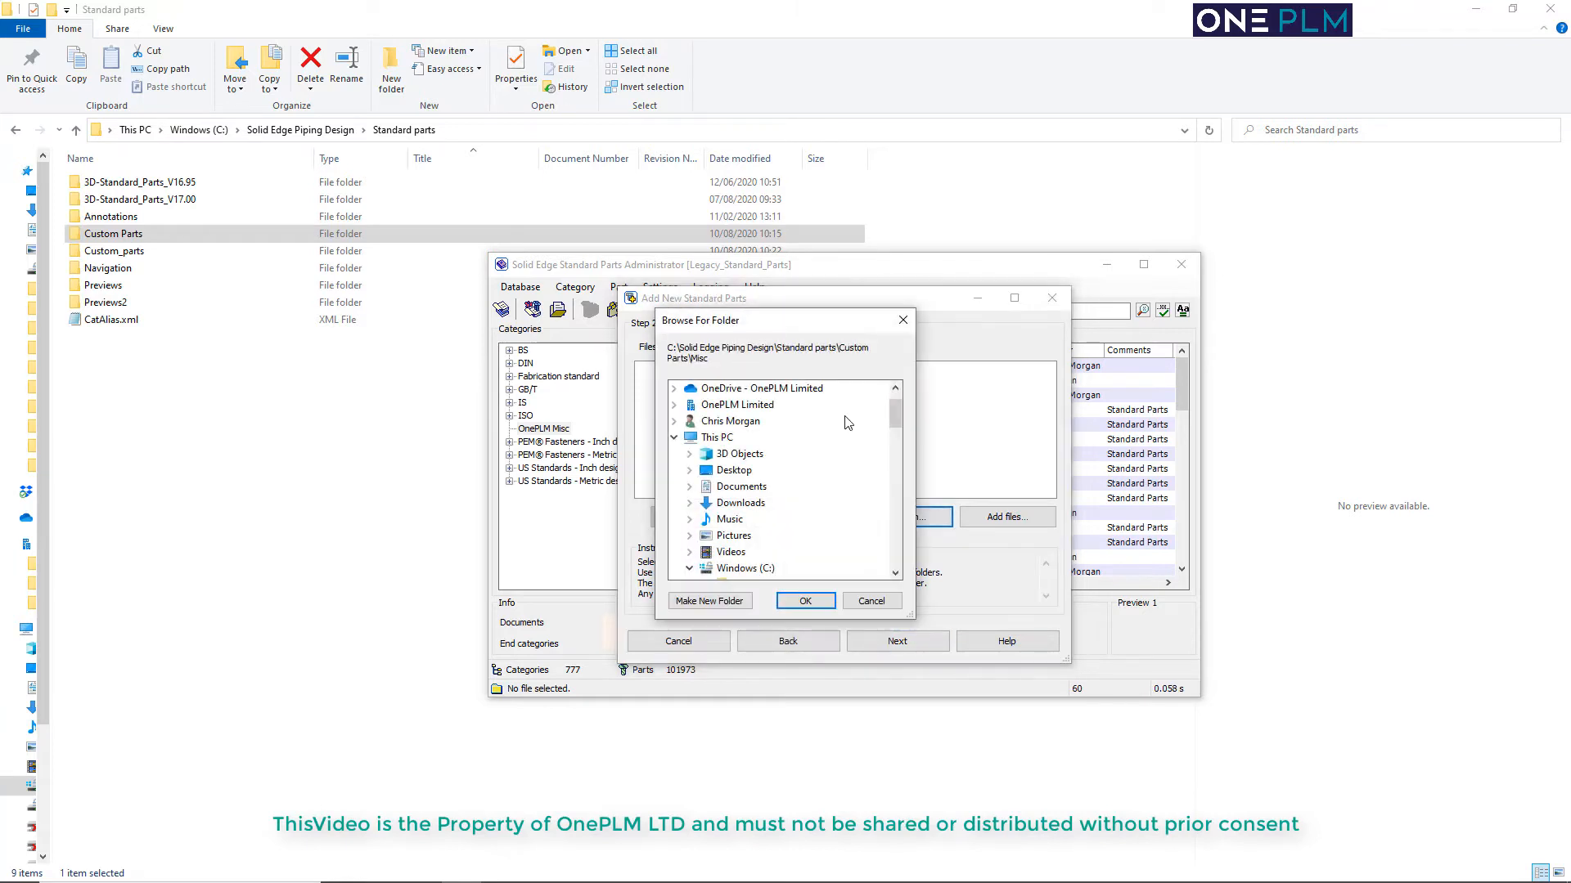
pyautogui.click(757, 568)
pyautogui.scroll(-5, 777, 528)
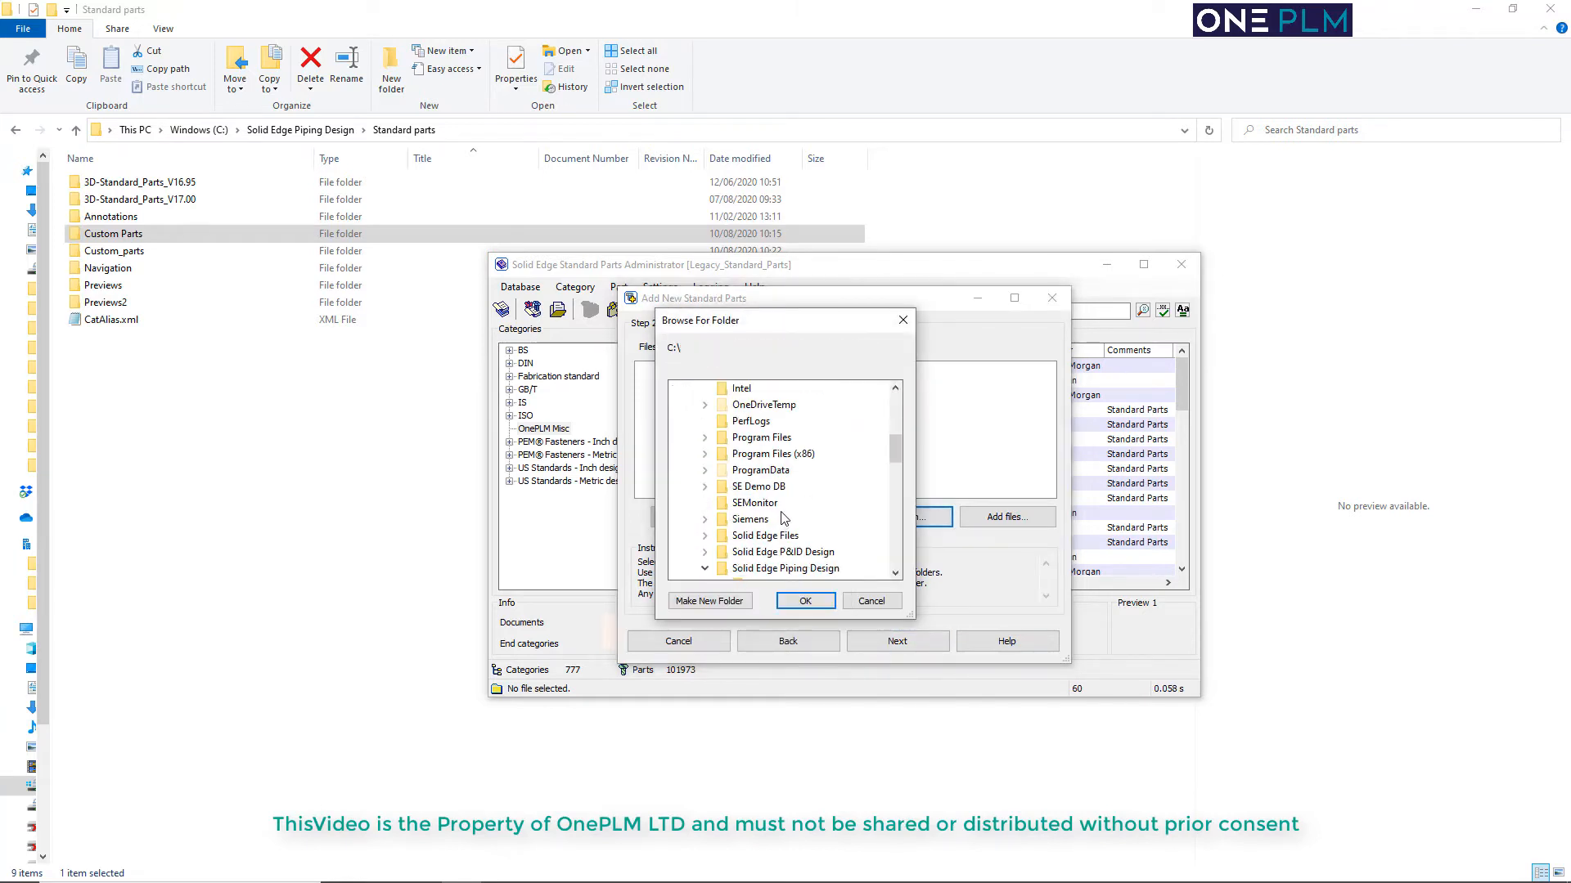
pyautogui.scroll(-5, 790, 523)
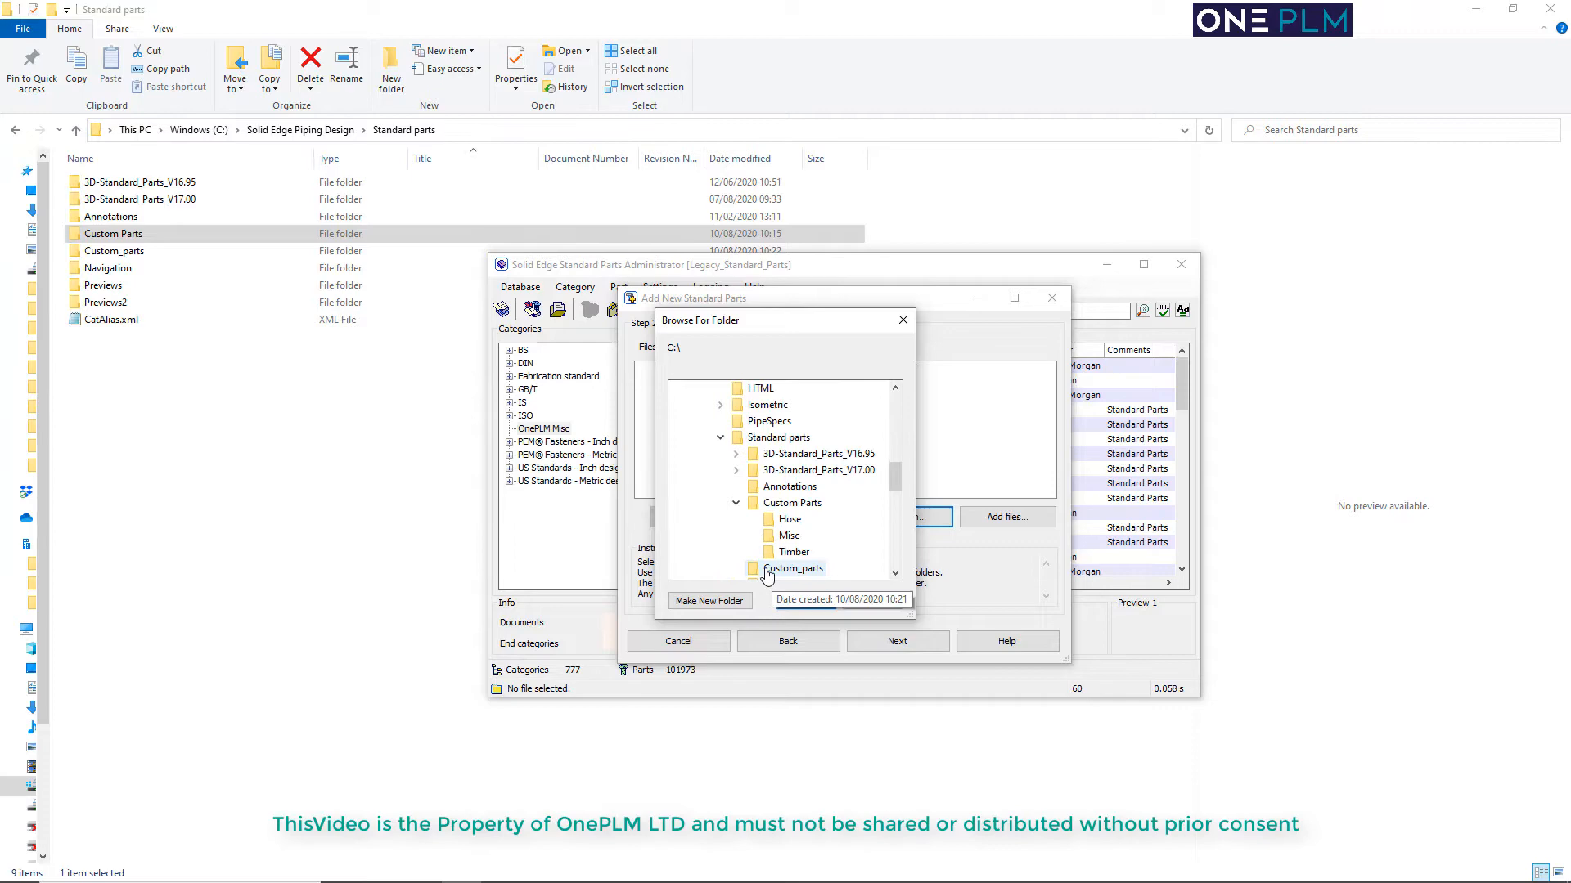
pyautogui.click(787, 521)
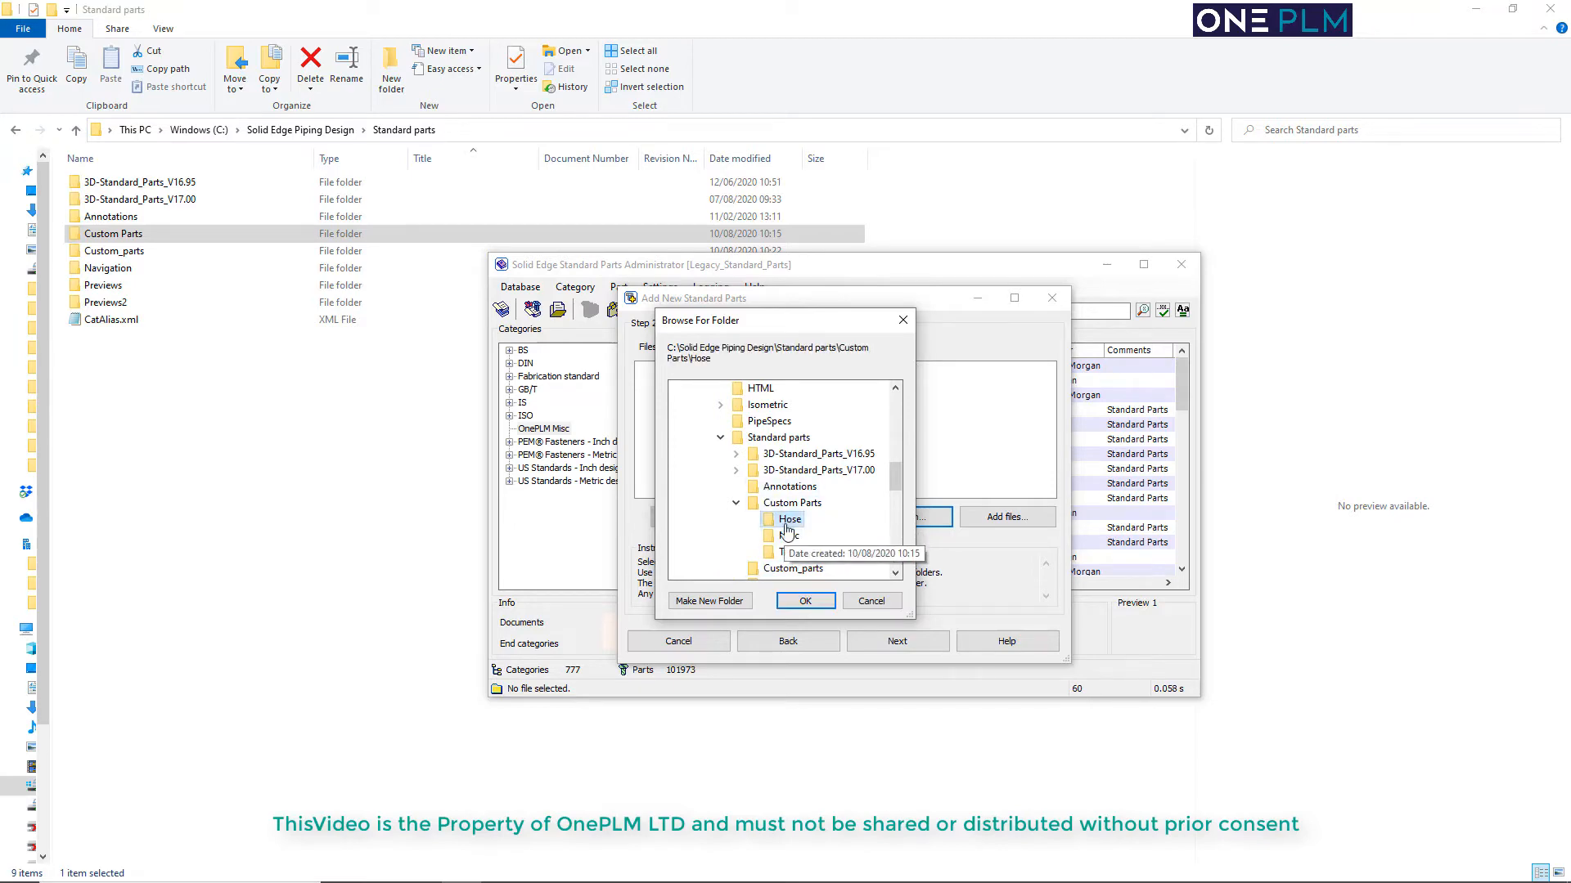
pyautogui.click(806, 601)
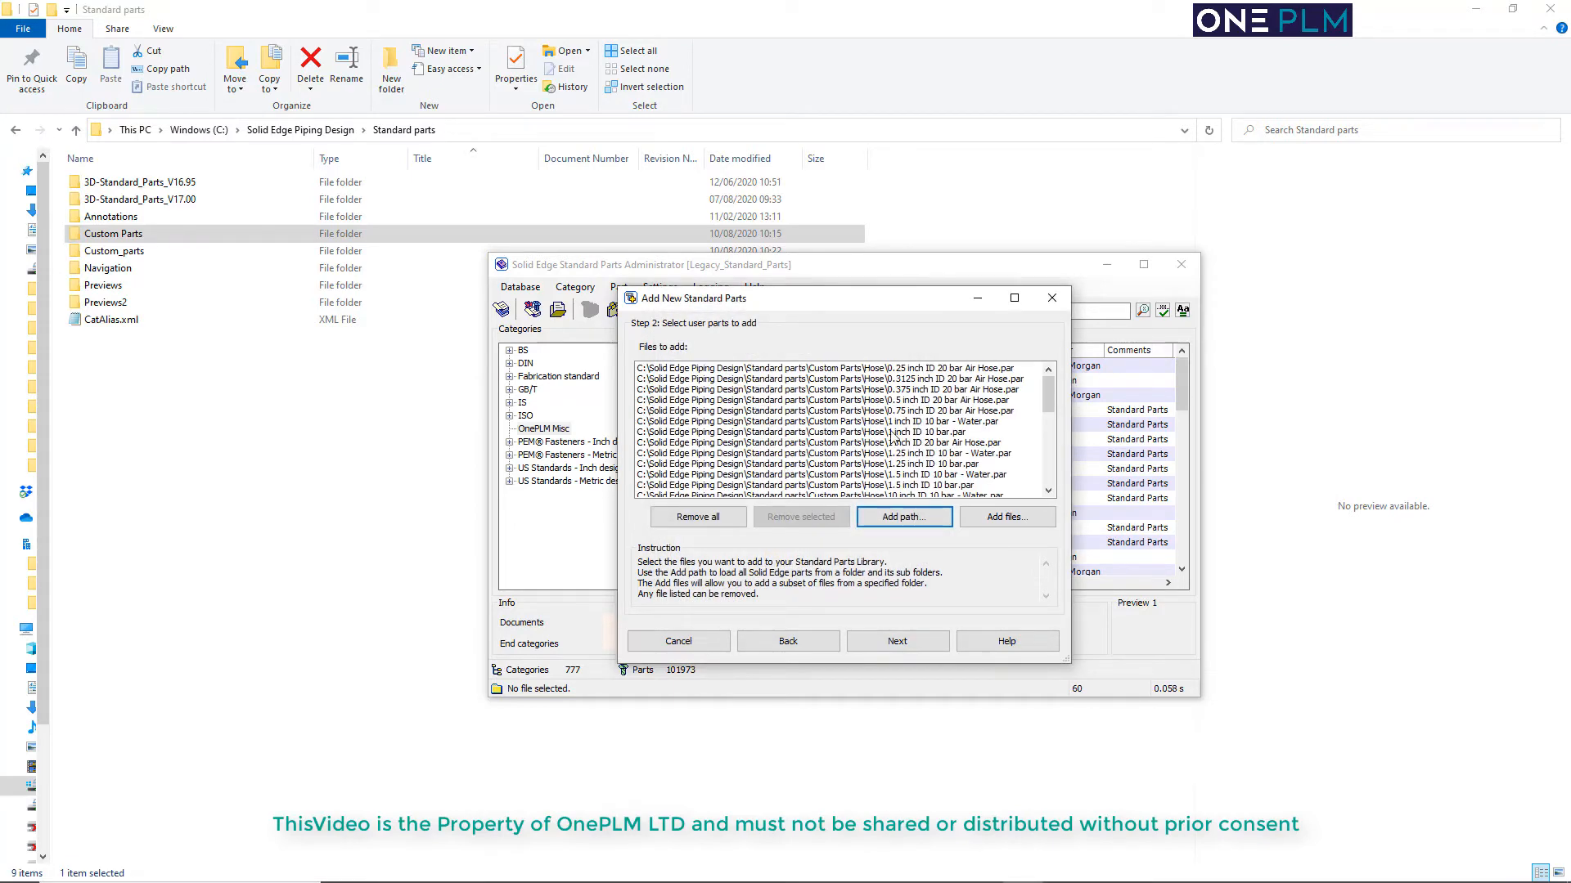
pyautogui.moveTo(1048, 394)
pyautogui.mouseDown()
pyautogui.moveTo(1050, 484)
pyautogui.moveTo(1052, 379)
pyautogui.mouseUp()
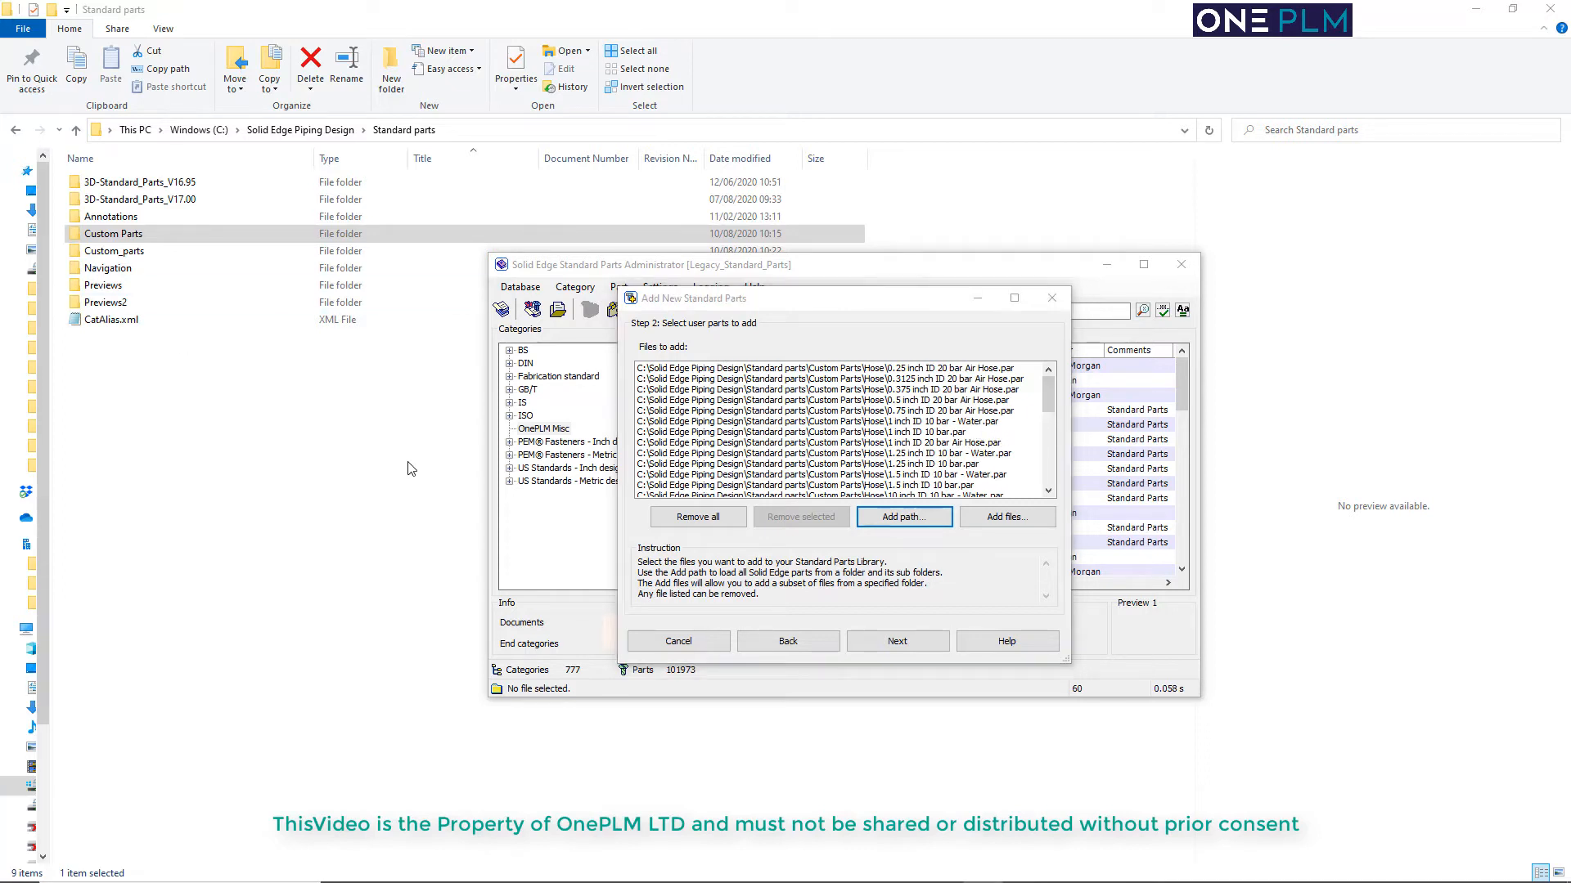
# Keep the hose parts as Common standard part and select OnePLM Misc in the category list
pyautogui.click(897, 642)
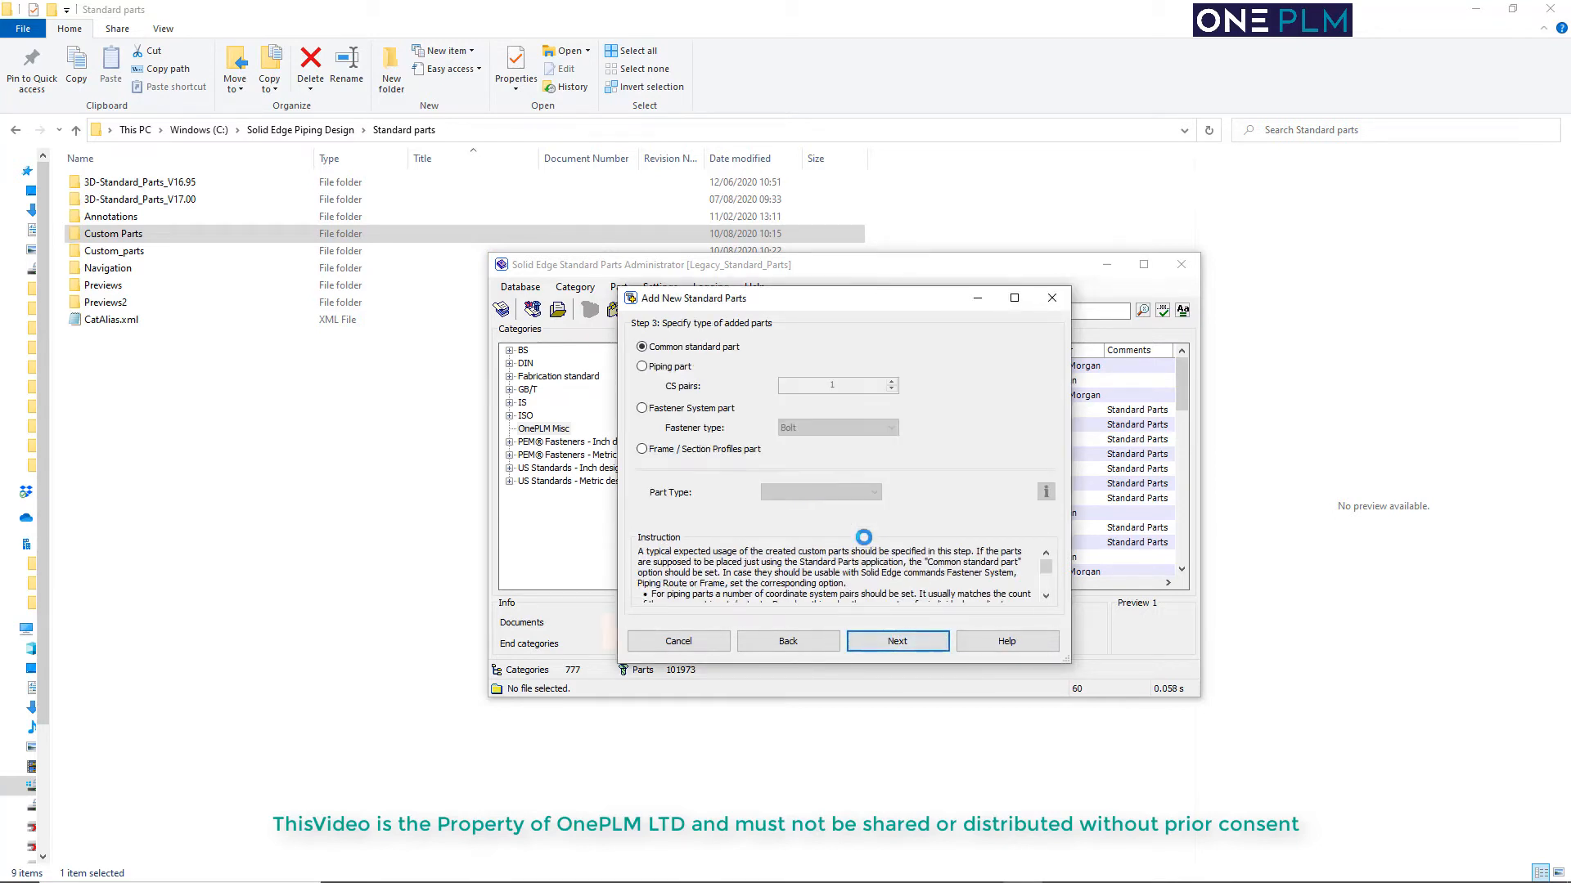
pyautogui.click(879, 642)
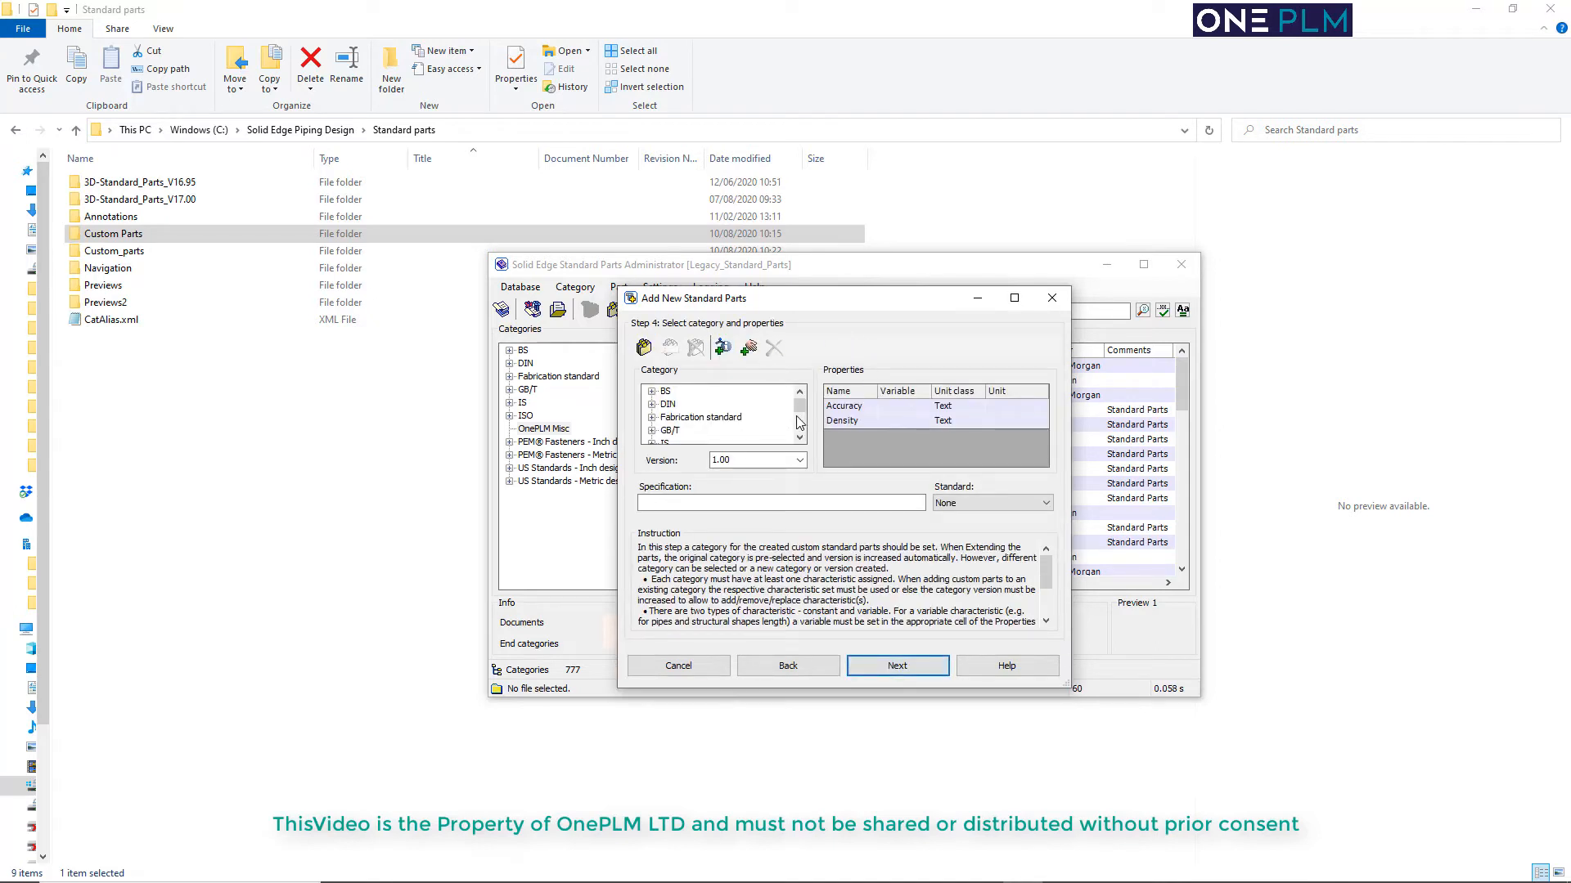
pyautogui.moveTo(799, 408); pyautogui.dragTo(799, 430)
pyautogui.scroll(2, 730, 426)
pyautogui.scroll(1, 709, 429)
pyautogui.scroll(-4, 695, 429)
pyautogui.click(687, 418)
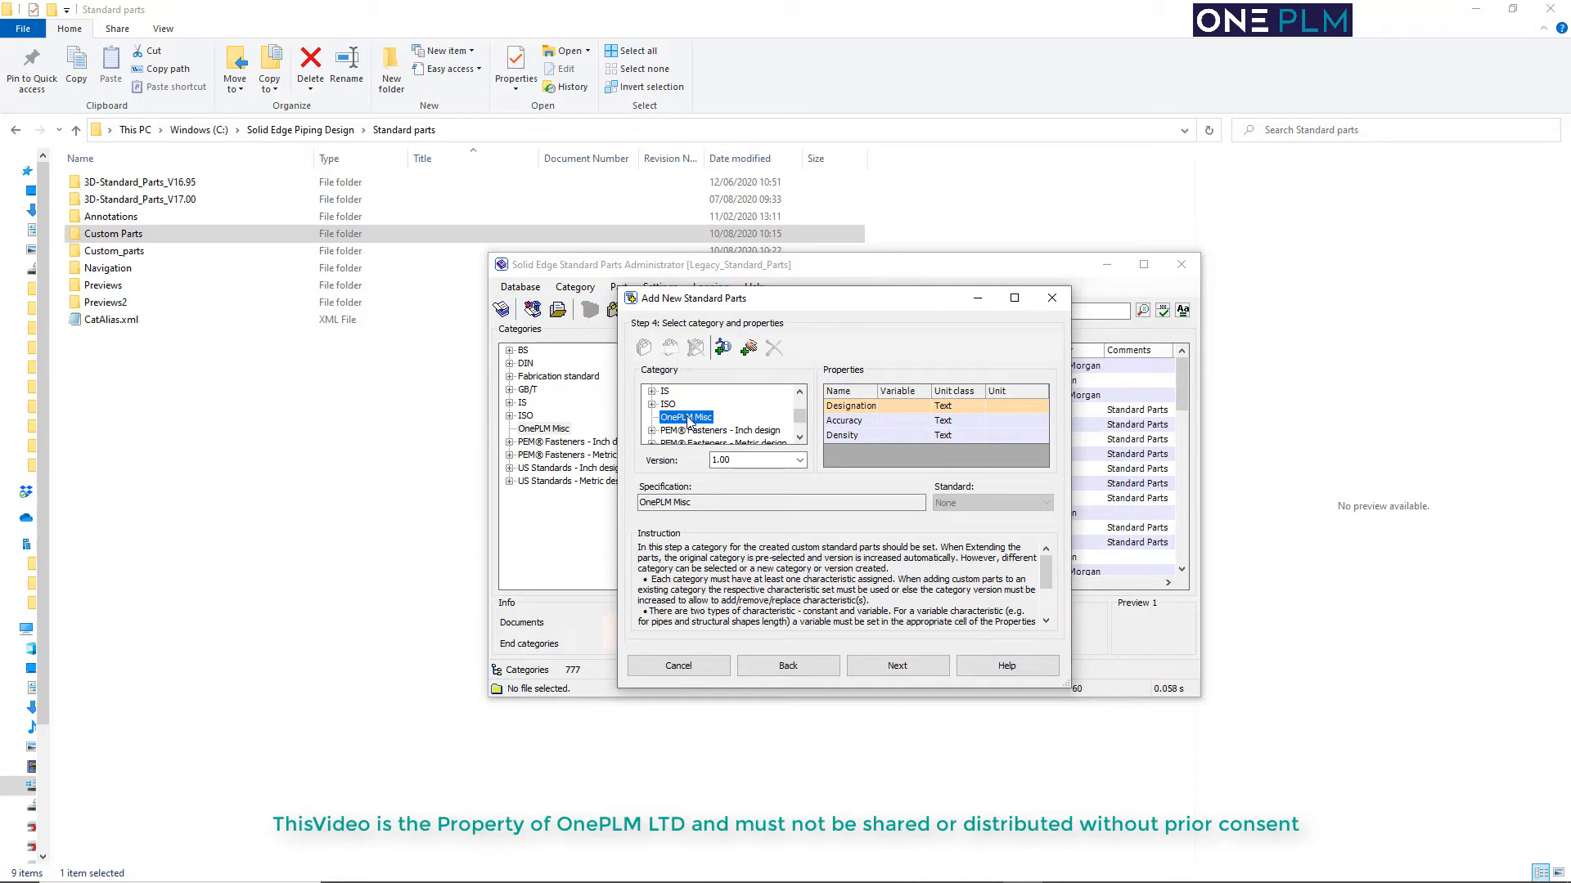
# Add a new top-level category after the existing ones and name it OnePLM Parts
pyautogui.scroll(-2, 800, 421)
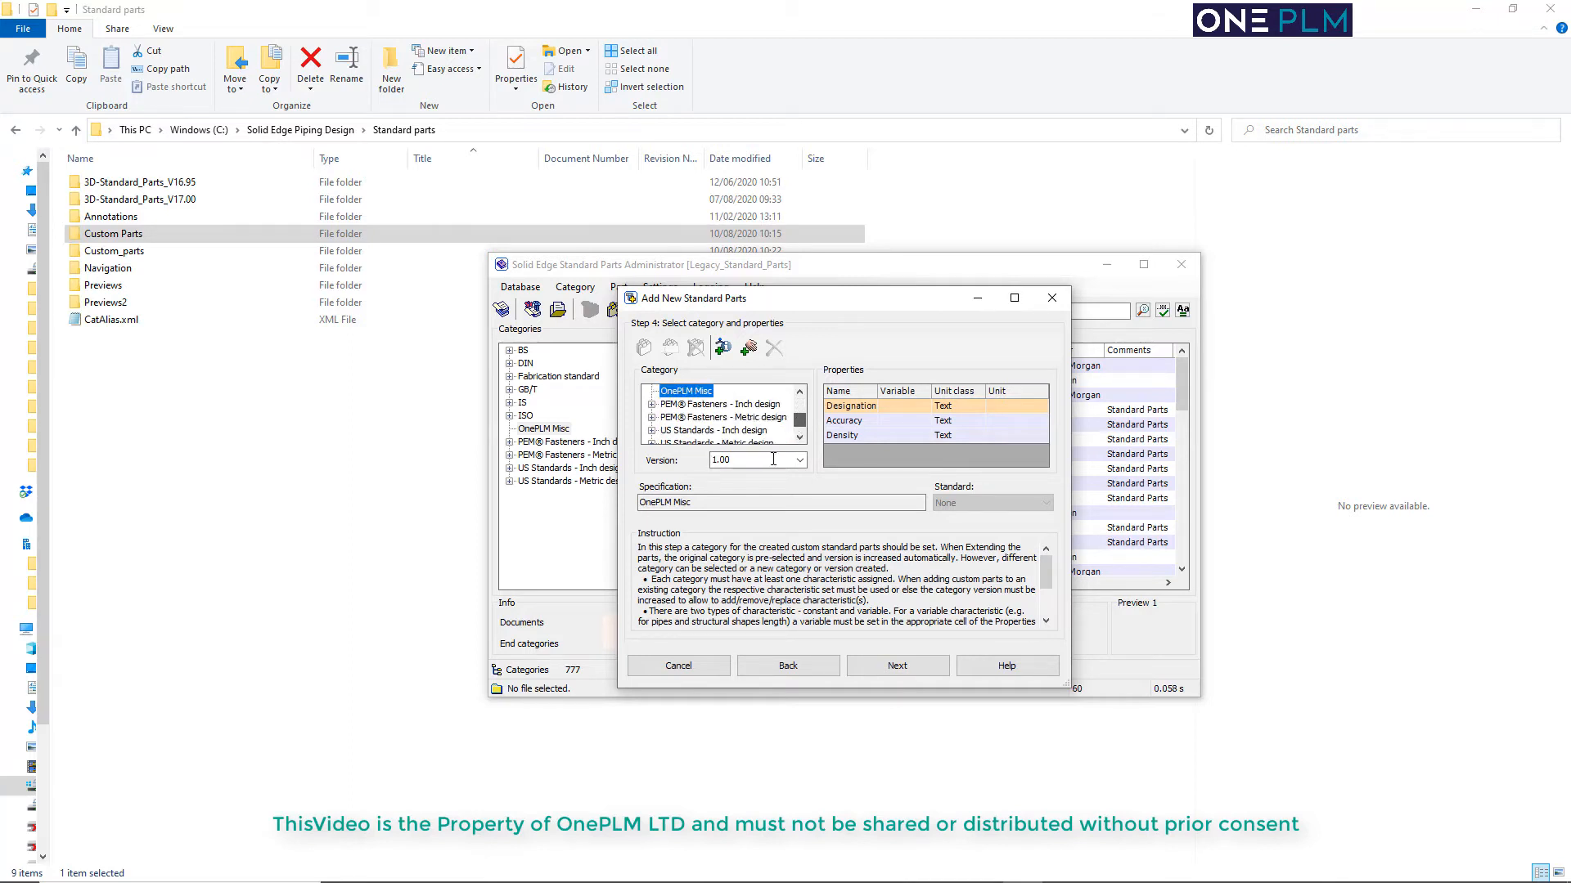
pyautogui.moveTo(799, 420); pyautogui.dragTo(796, 392)
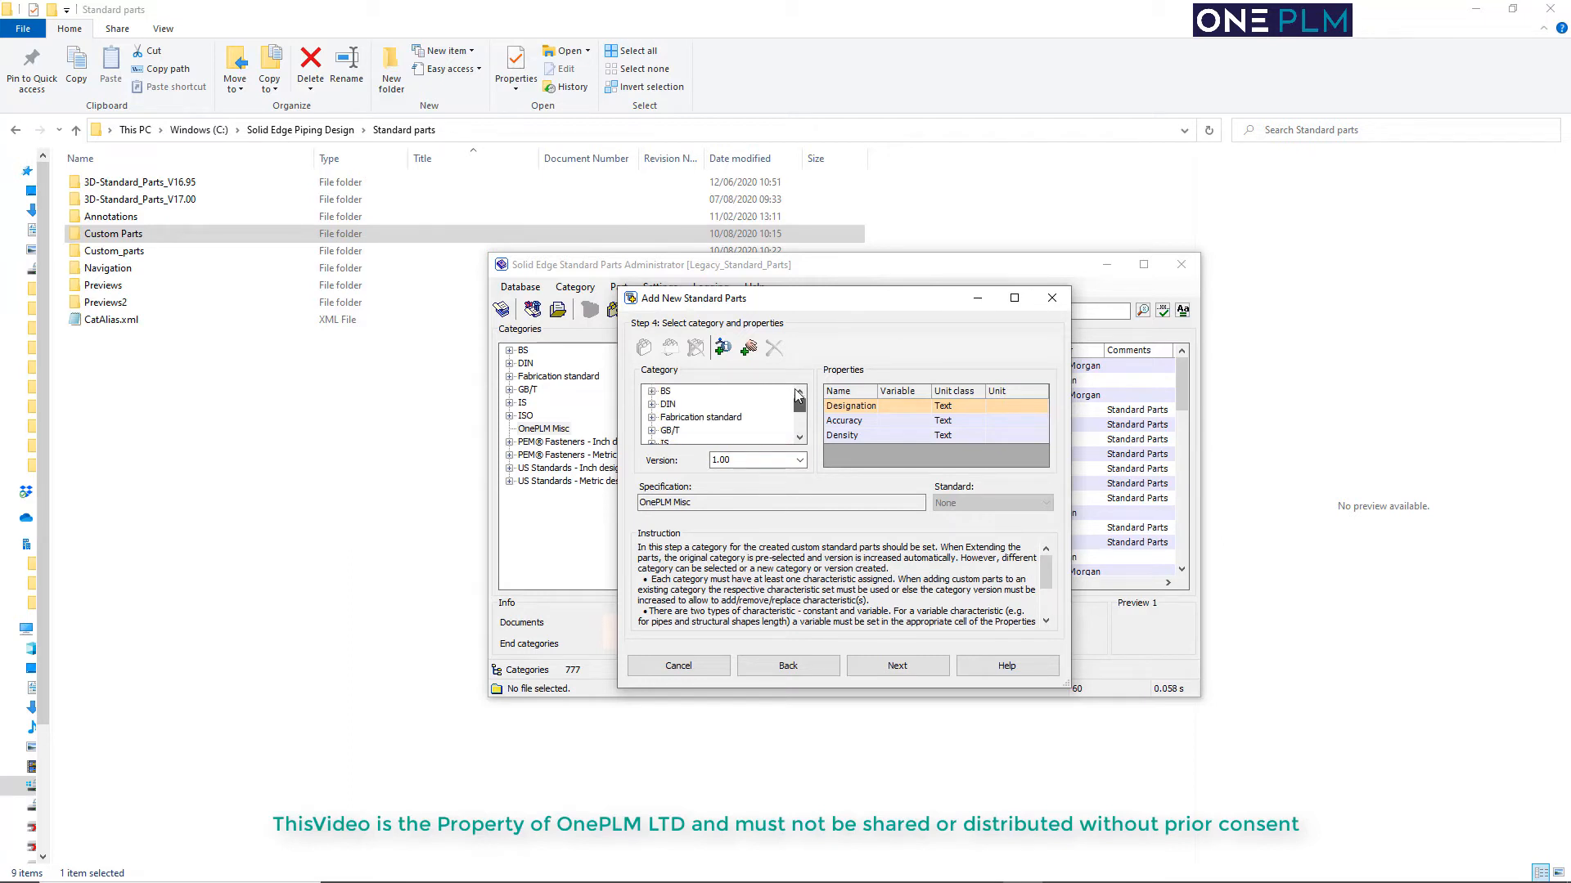
pyautogui.click(737, 394)
pyautogui.moveTo(799, 409); pyautogui.dragTo(781, 442)
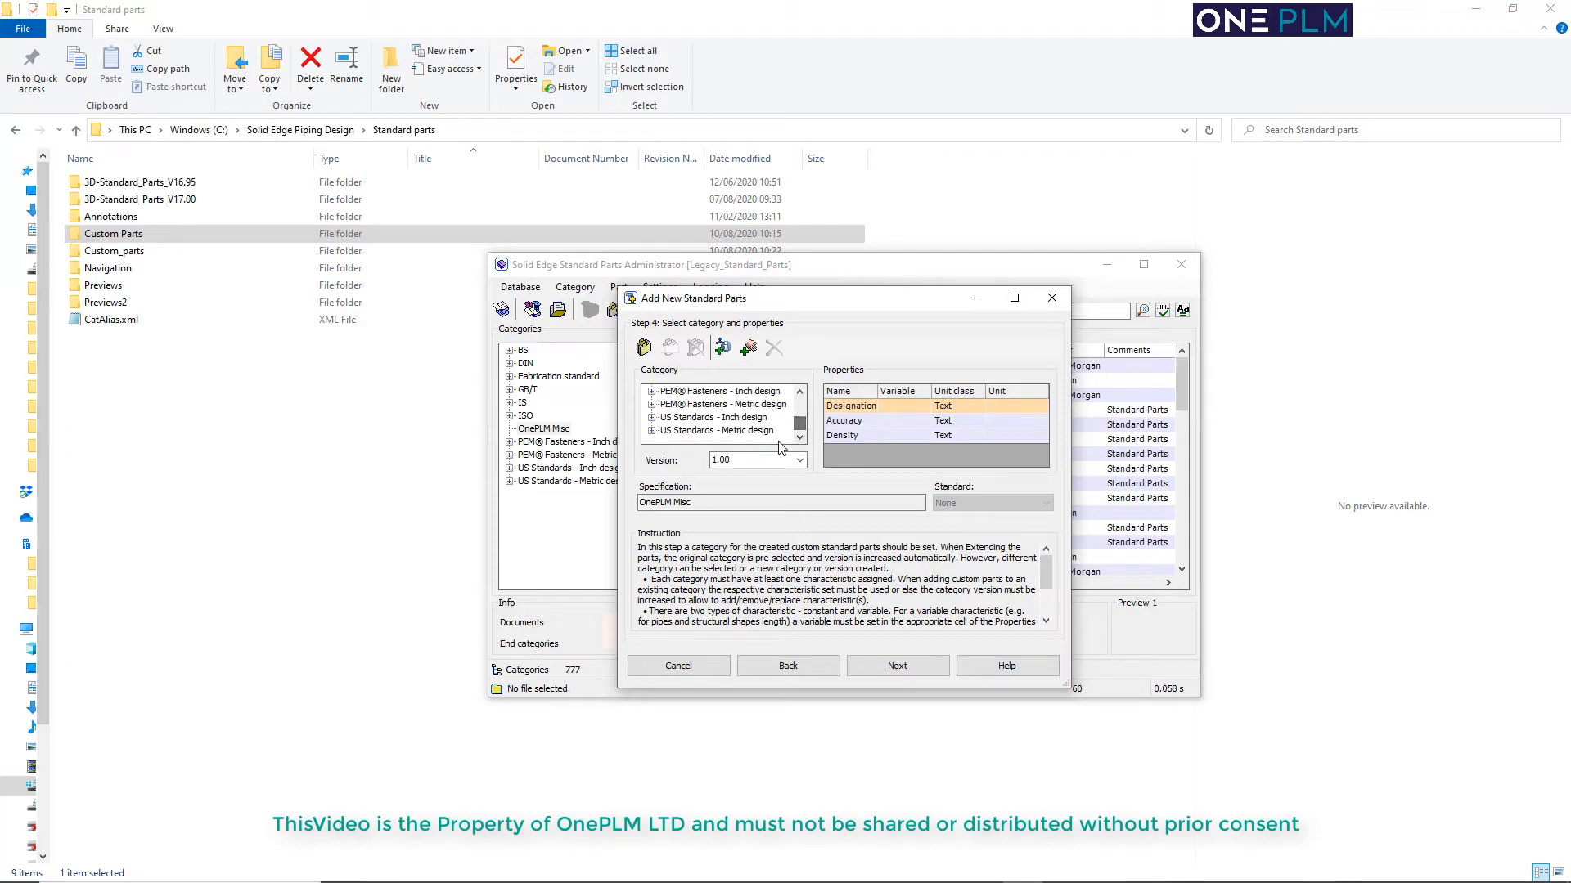
pyautogui.click(643, 350)
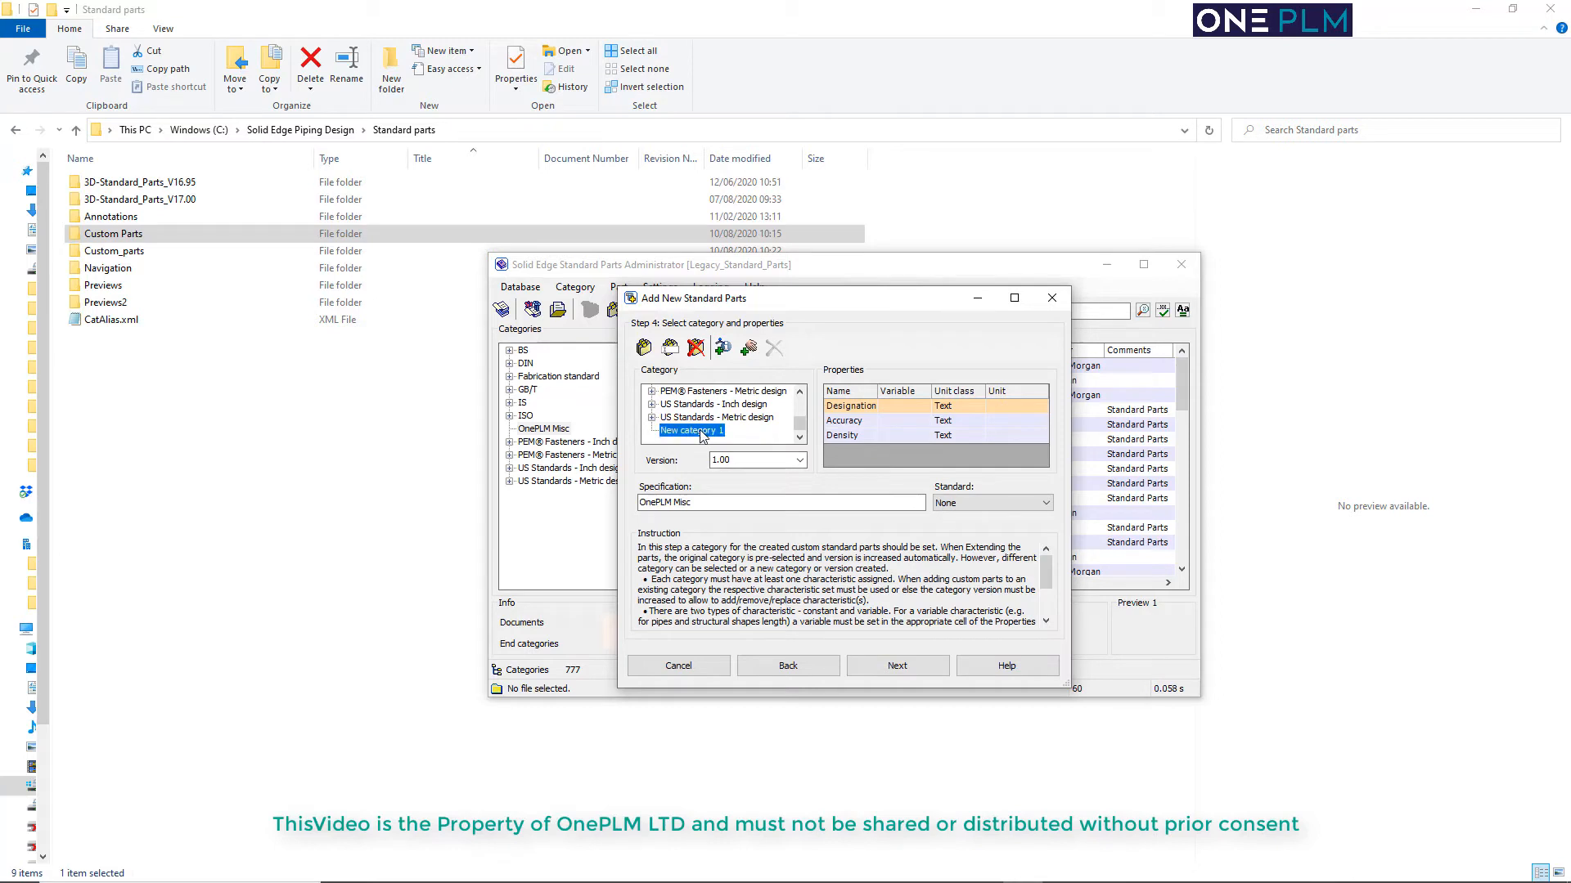
pyautogui.press('Escape')
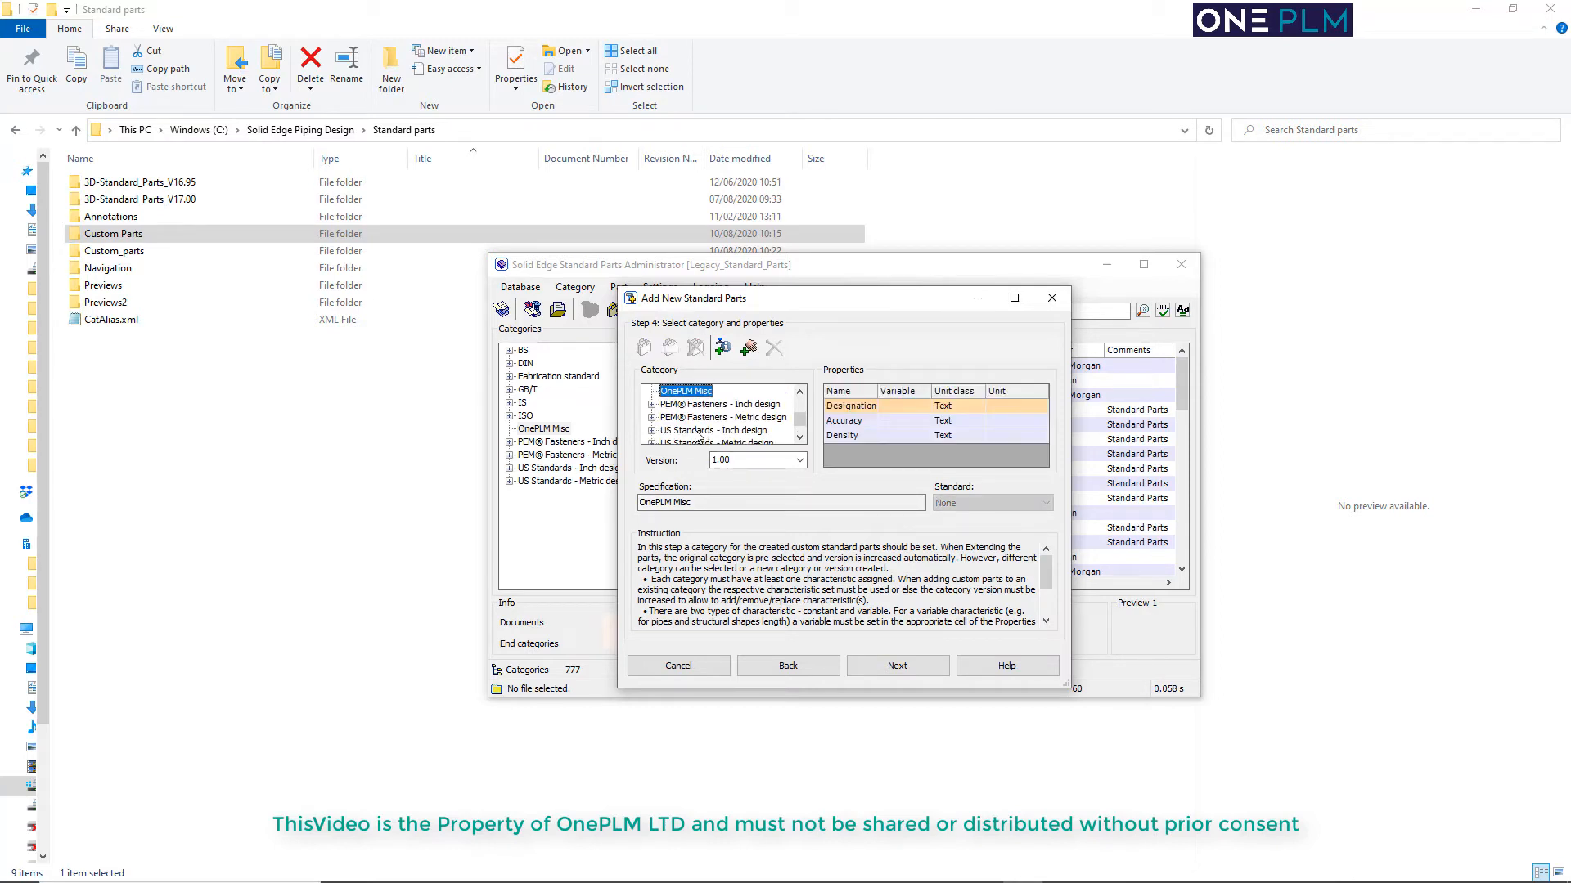
pyautogui.scroll(-1, 705, 424)
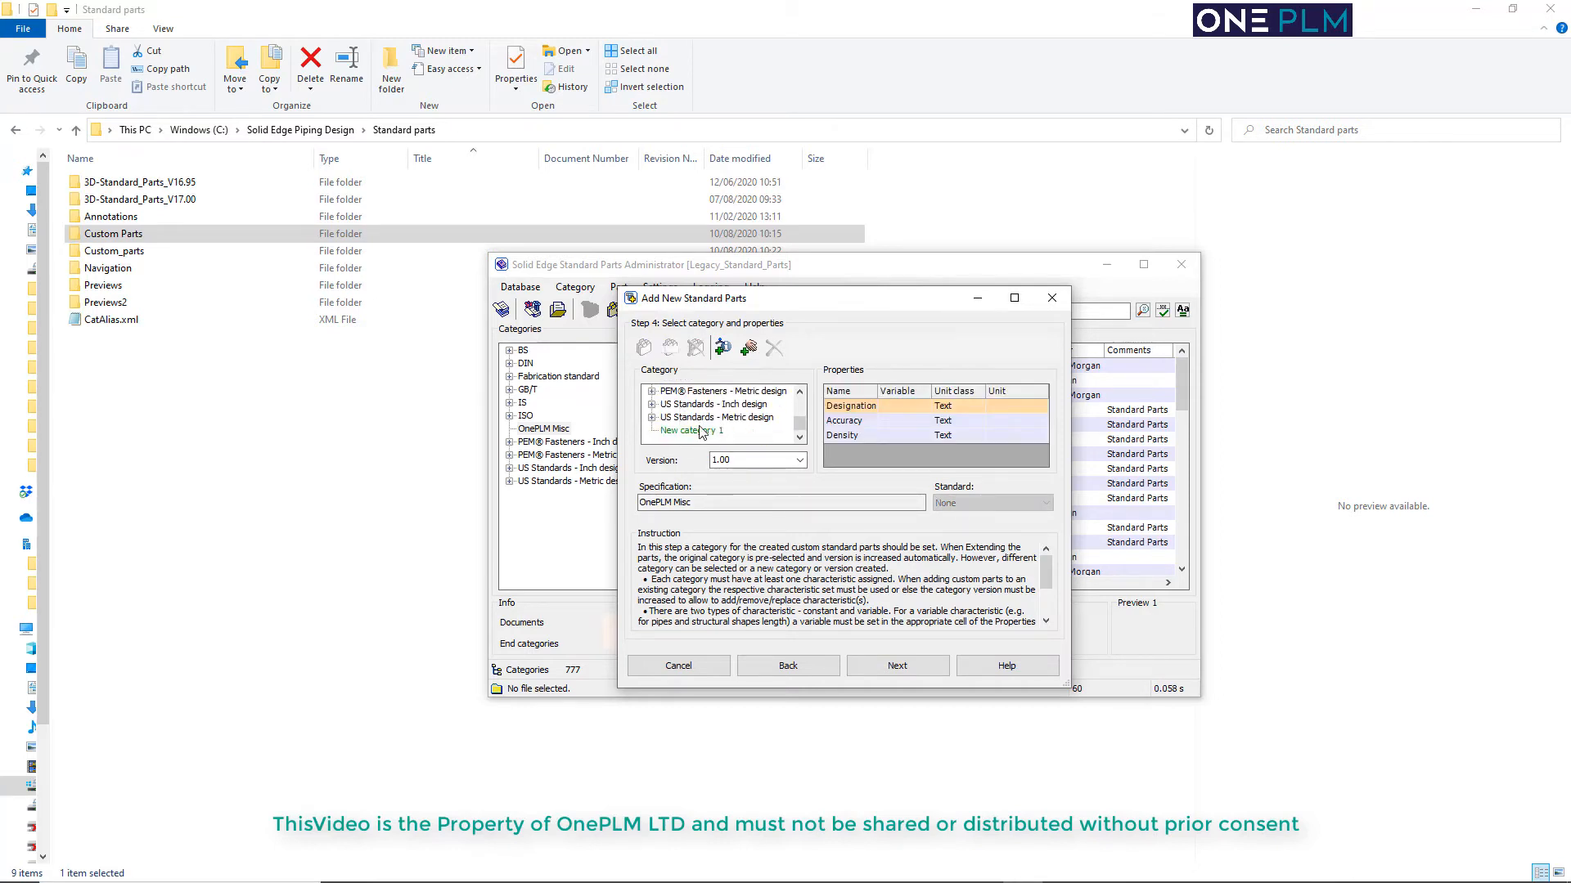
pyautogui.click(698, 430)
pyautogui.click(670, 350)
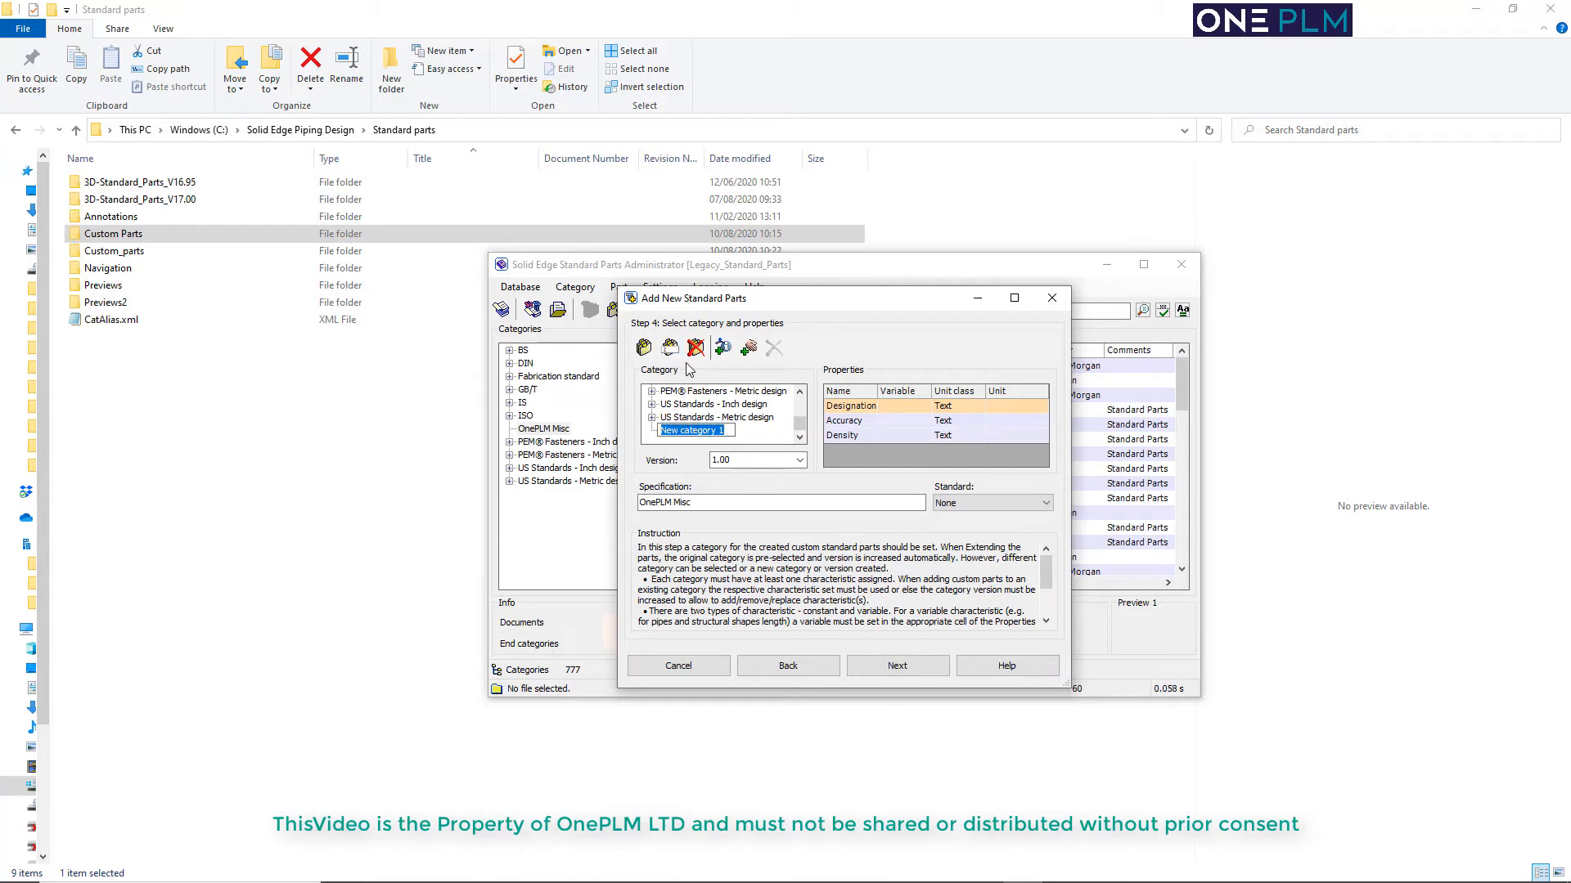
pyautogui.write('OnePLM Parts')
pyautogui.press('Return')
# Add a subcategory named Hoses under the OnePLM Parts category
pyautogui.click(645, 347)
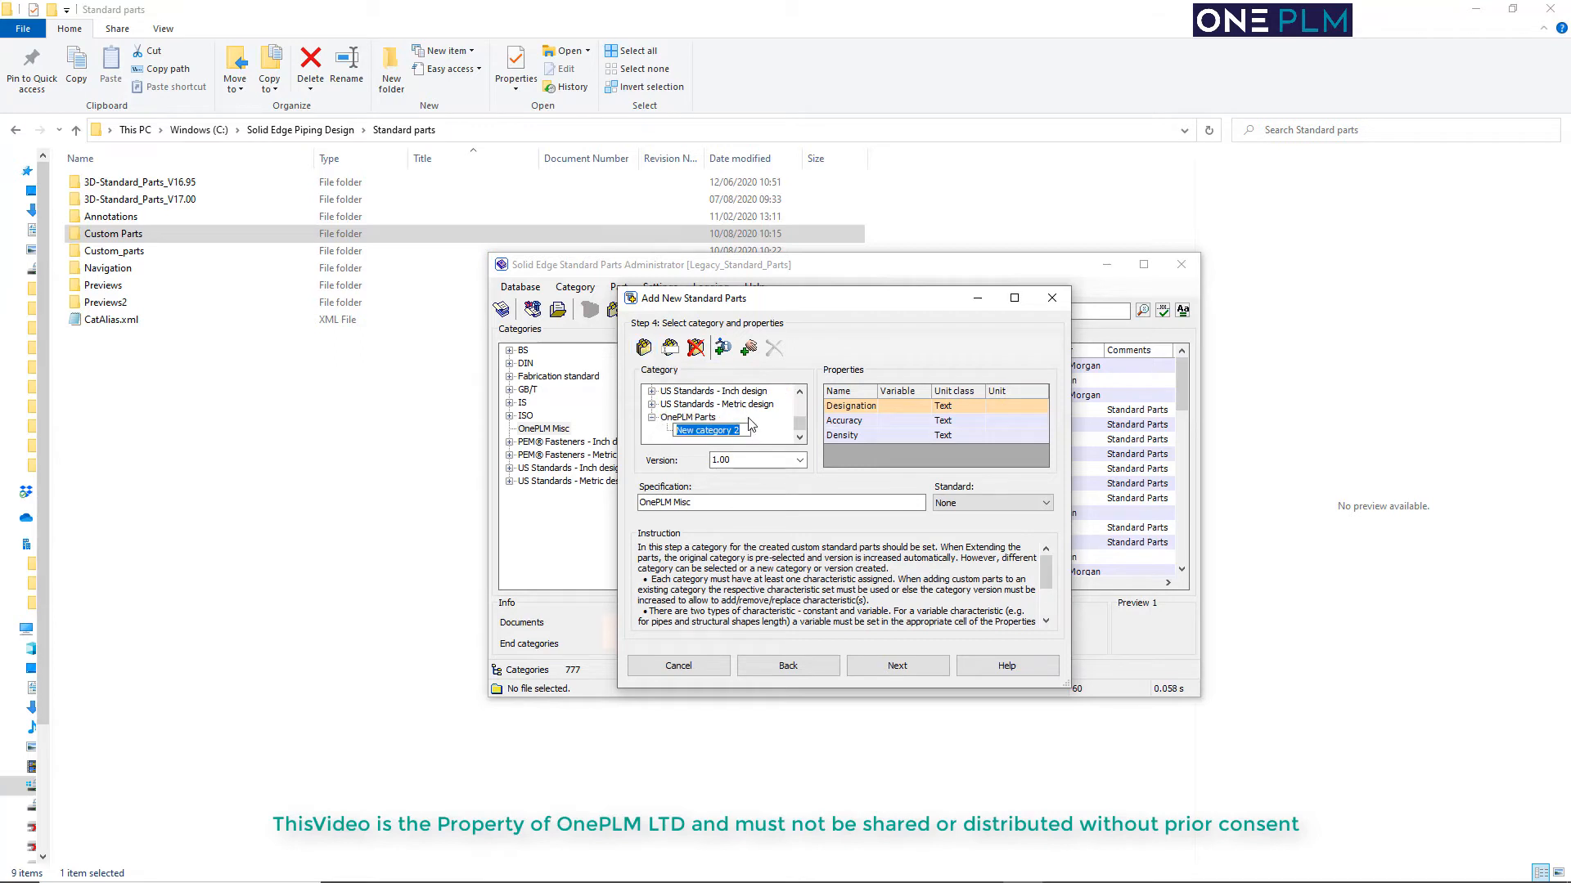
pyautogui.write('Hoses')
pyautogui.press('Return')
pyautogui.click(644, 348)
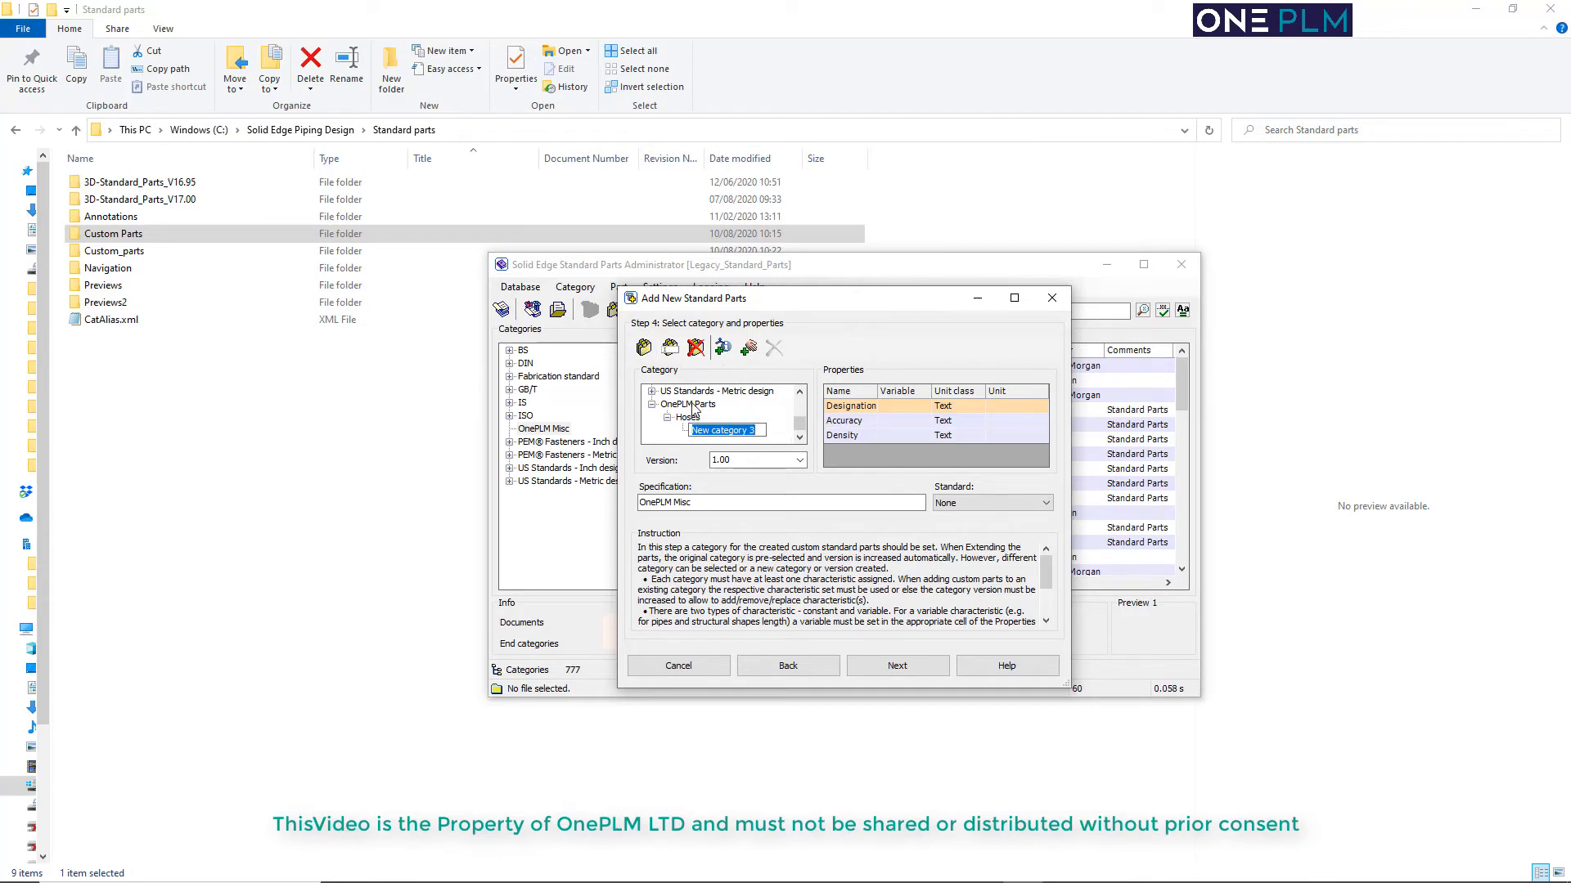
pyautogui.click(693, 406)
pyautogui.click(703, 431)
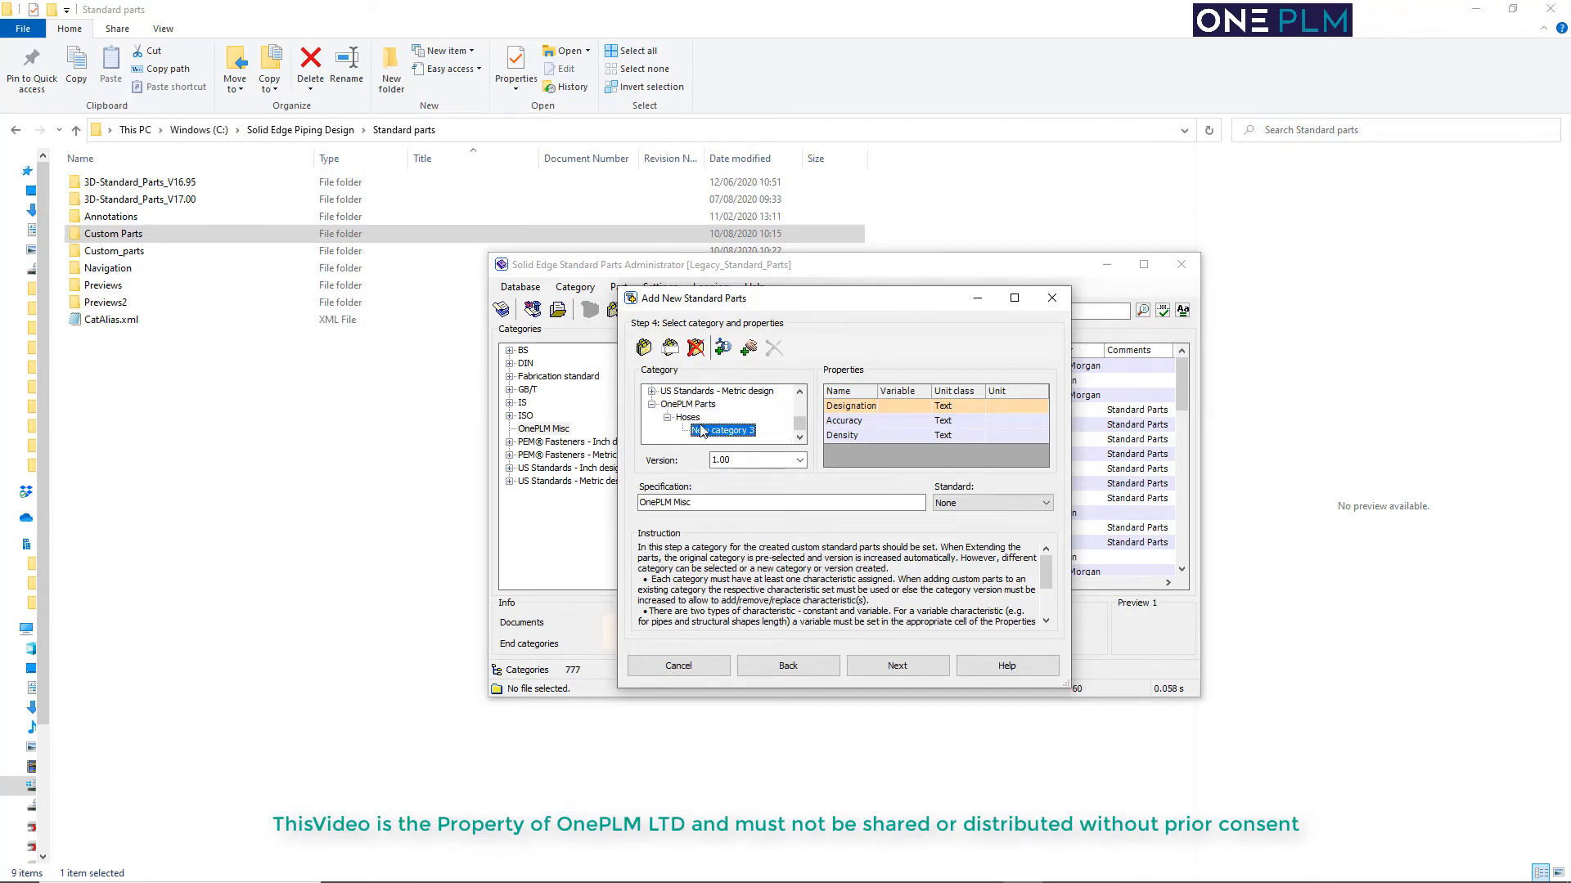
pyautogui.click(691, 354)
# Add a second subcategory named Timber under the OnePLM Parts category
pyautogui.click(645, 348)
pyautogui.write('Timber')
pyautogui.press('Return')
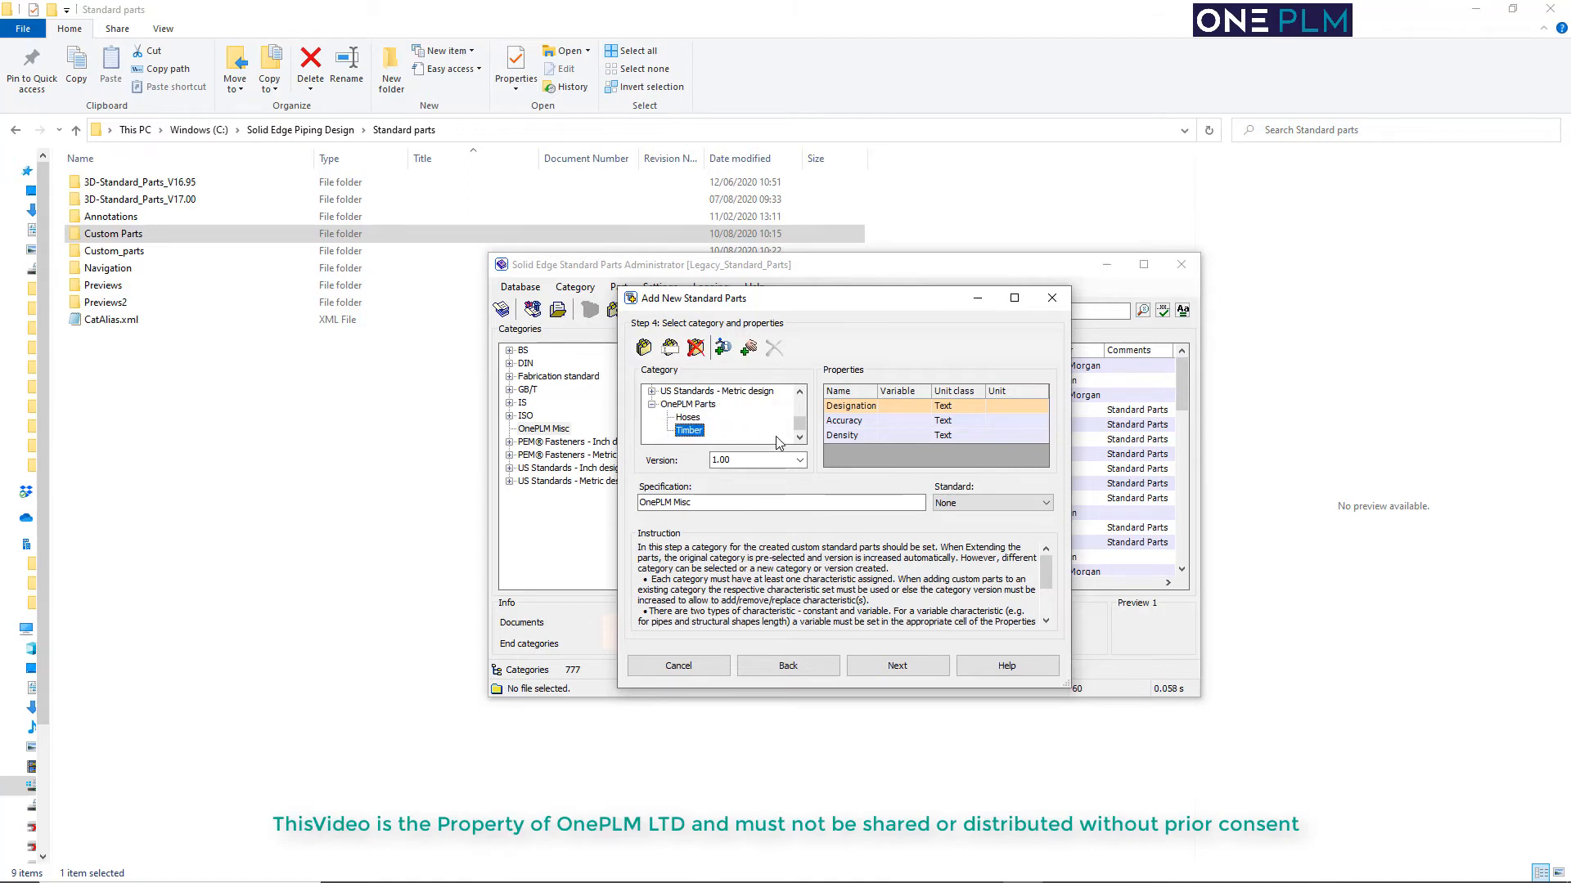
# For the Hoses category, replace the Designation property with a new Inside diameter (Length) property
pyautogui.click(682, 419)
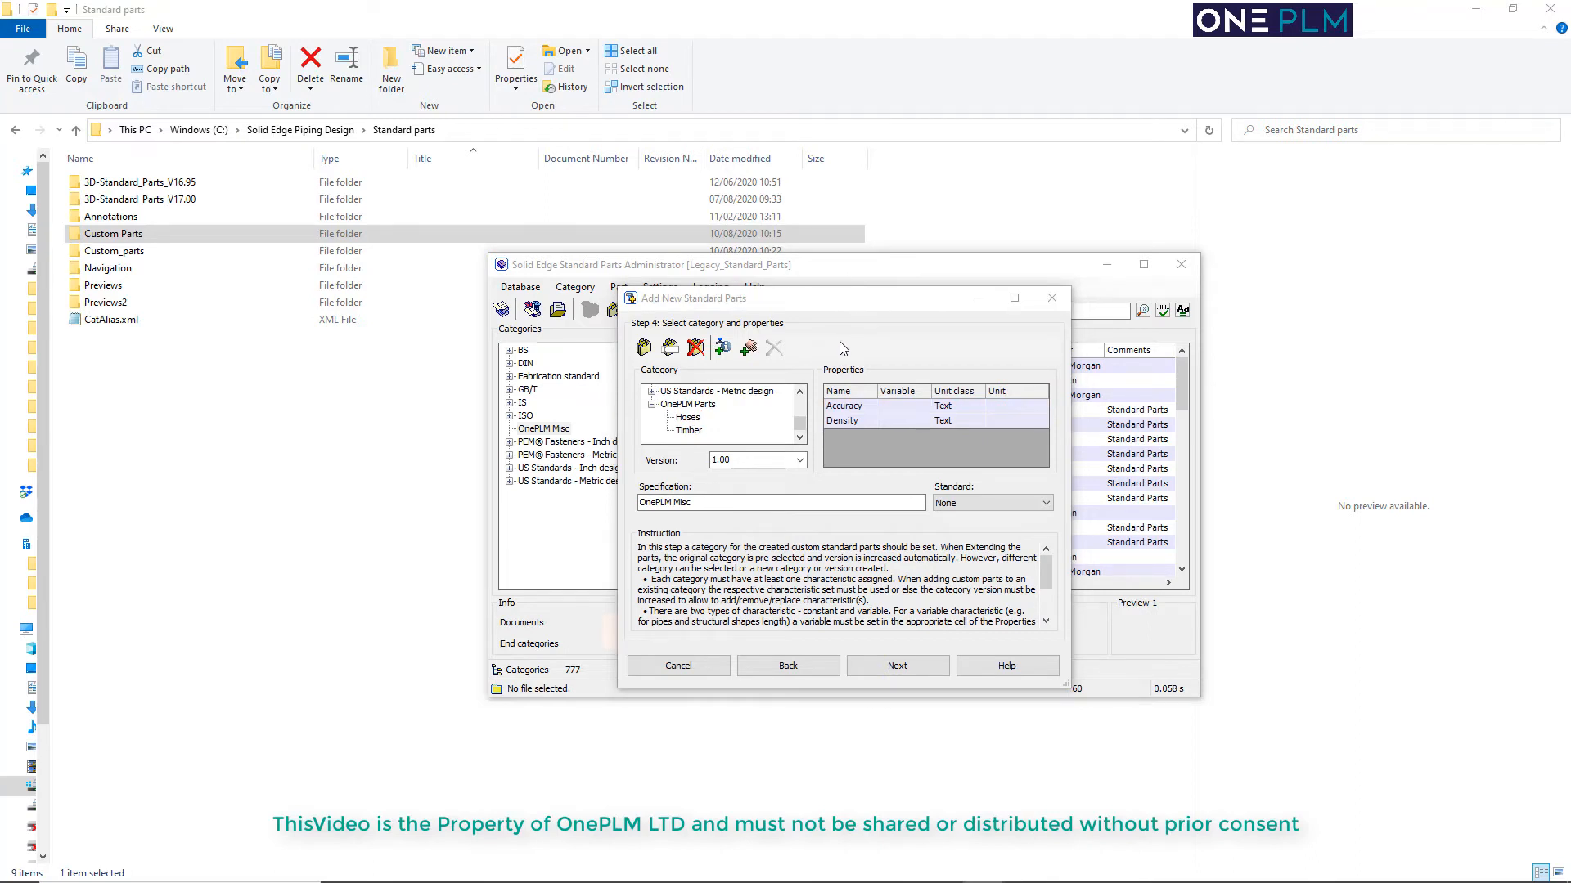
pyautogui.click(688, 414)
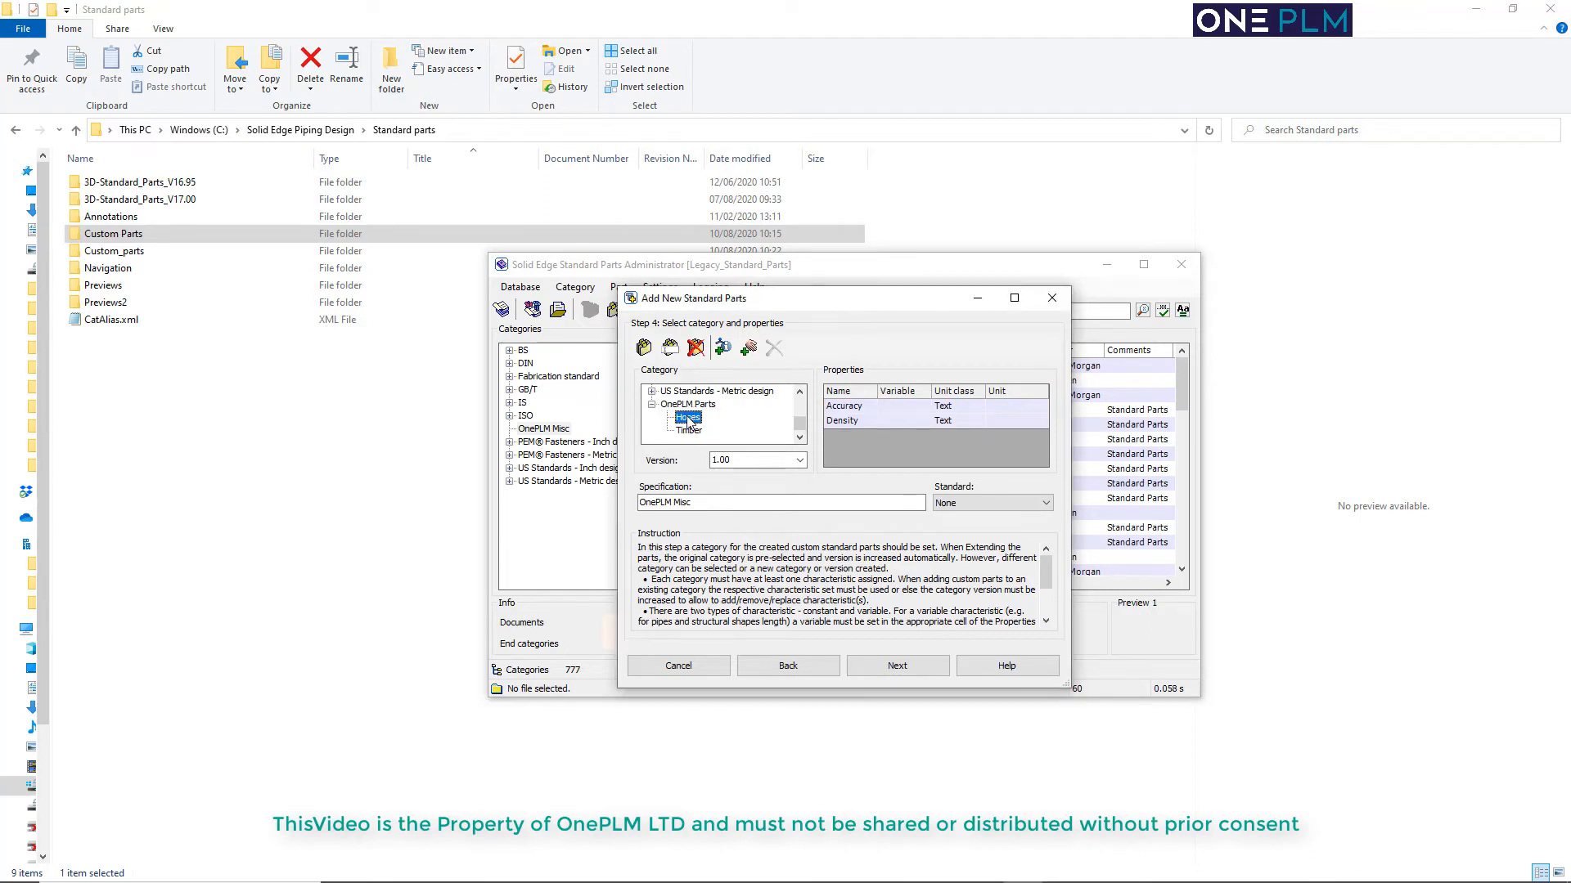
pyautogui.click(730, 355)
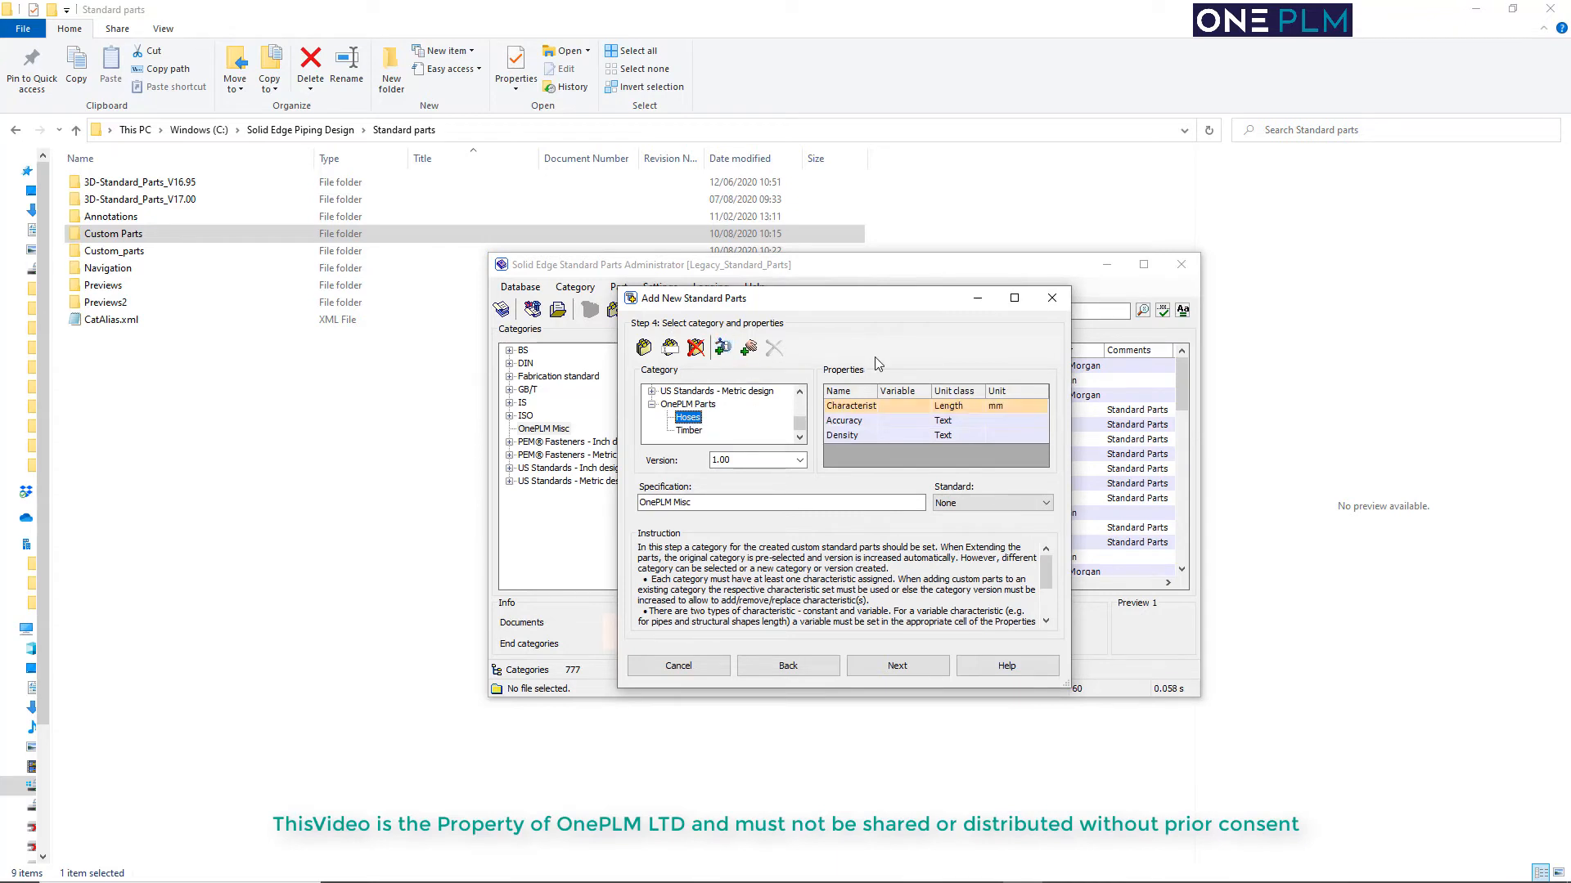
pyautogui.click(858, 409)
pyautogui.click(857, 412)
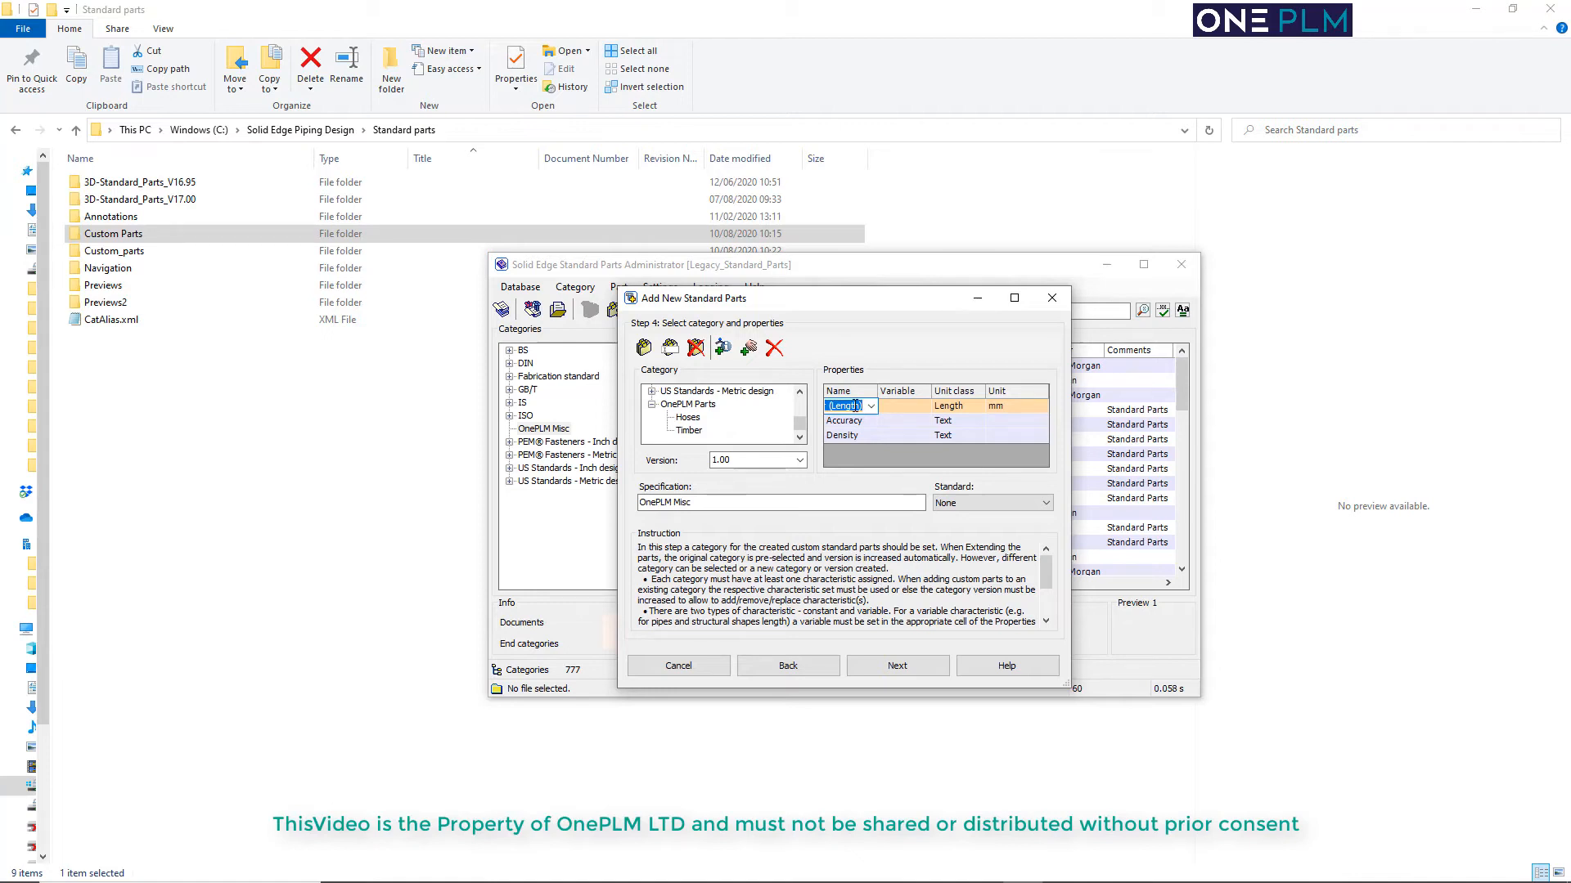
pyautogui.click(872, 406)
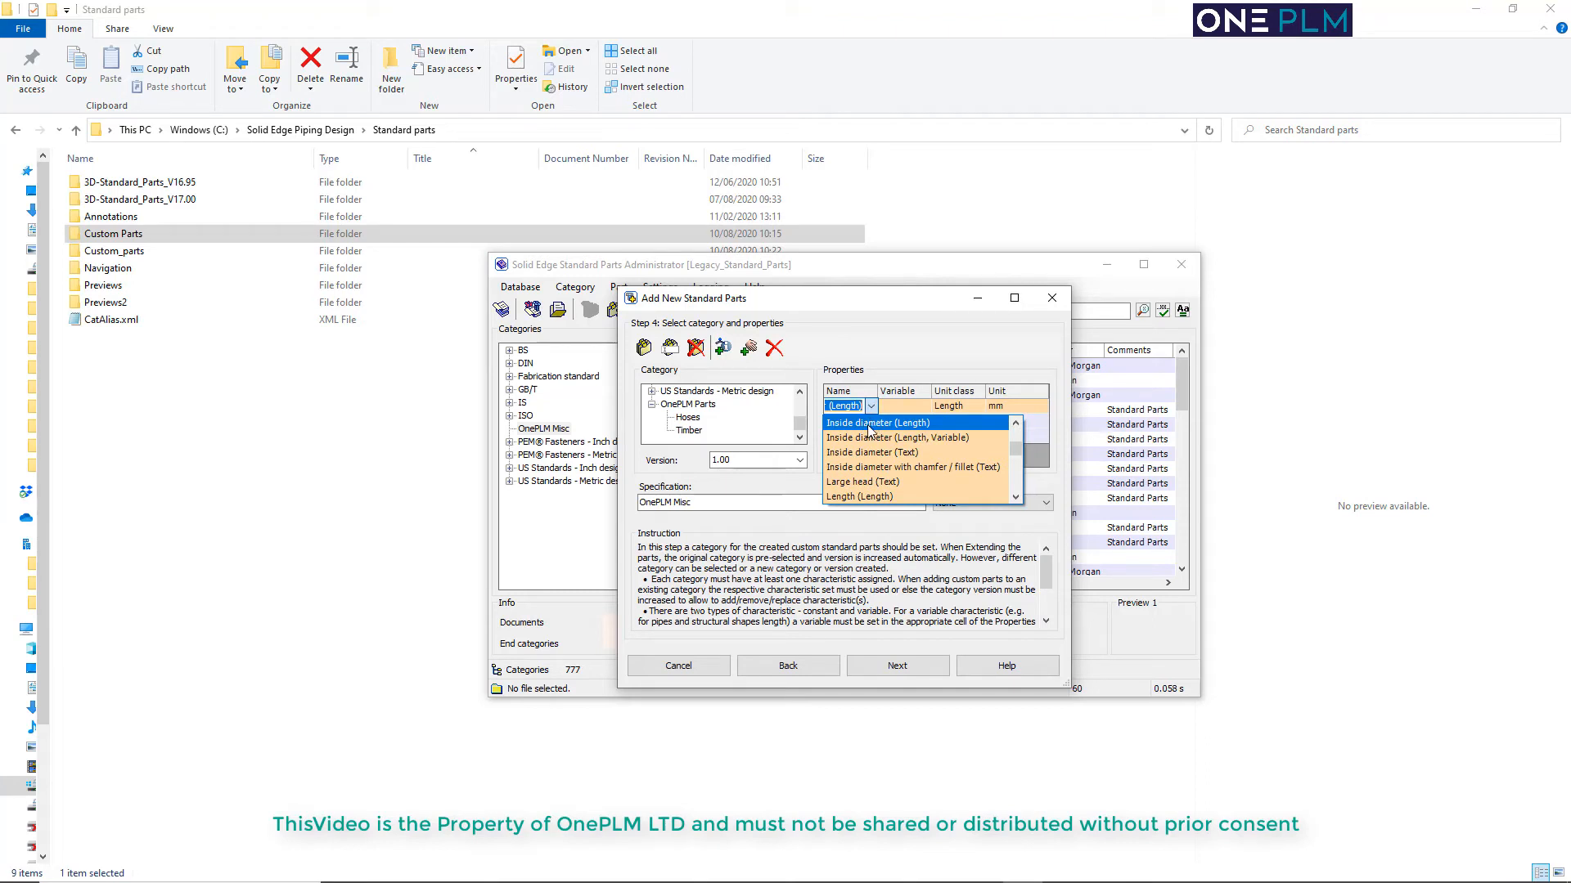
pyautogui.click(873, 424)
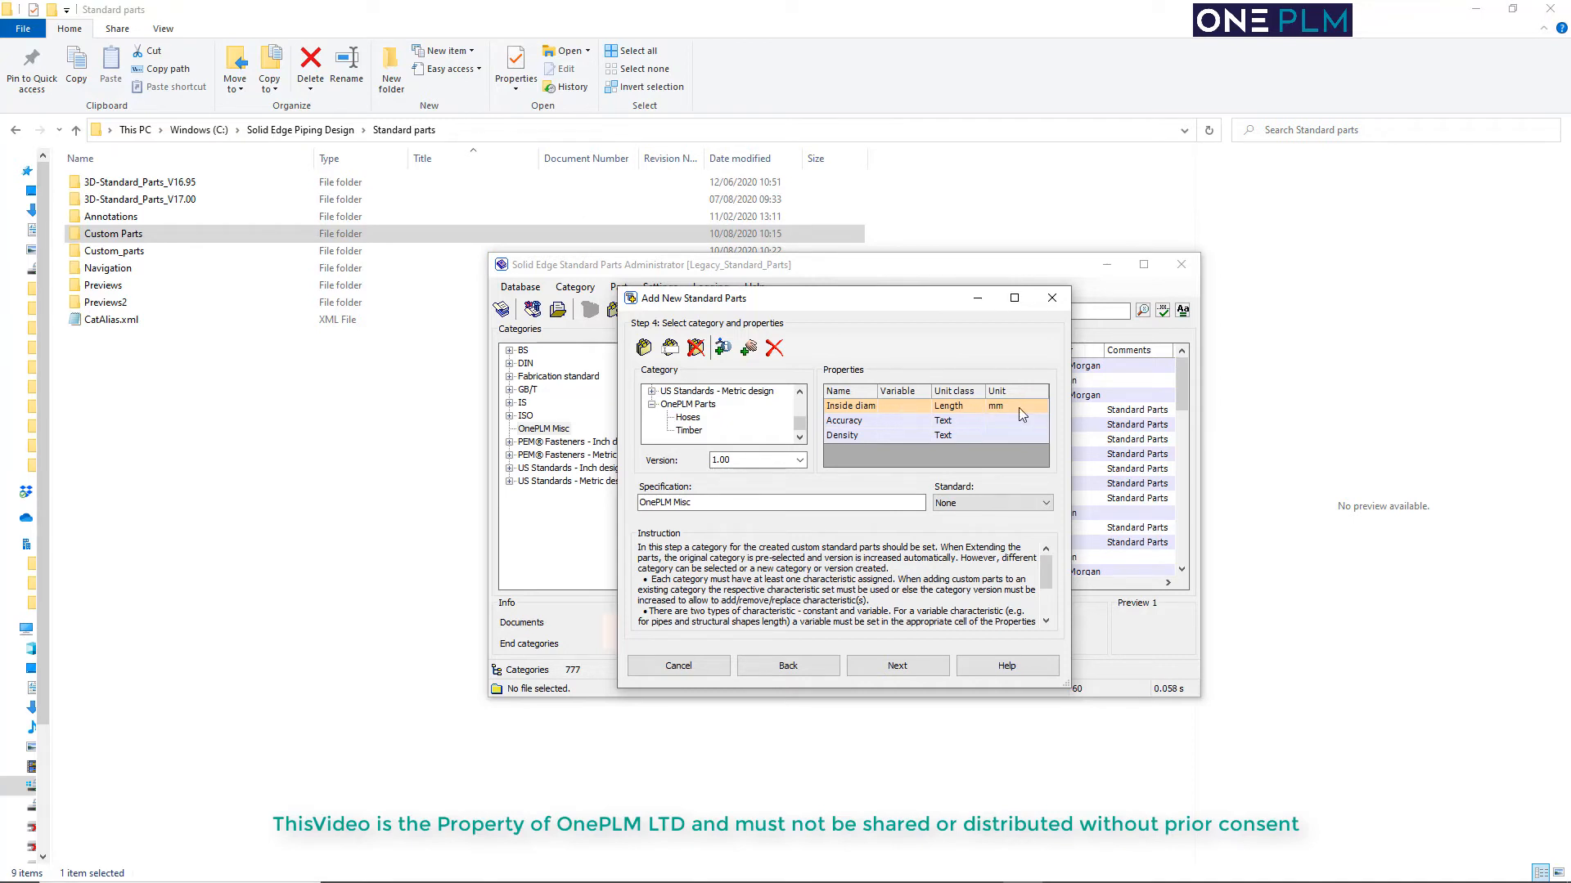
# Set the unit of the Inside diameter property to in
pyautogui.click(1018, 408)
pyautogui.click(1041, 408)
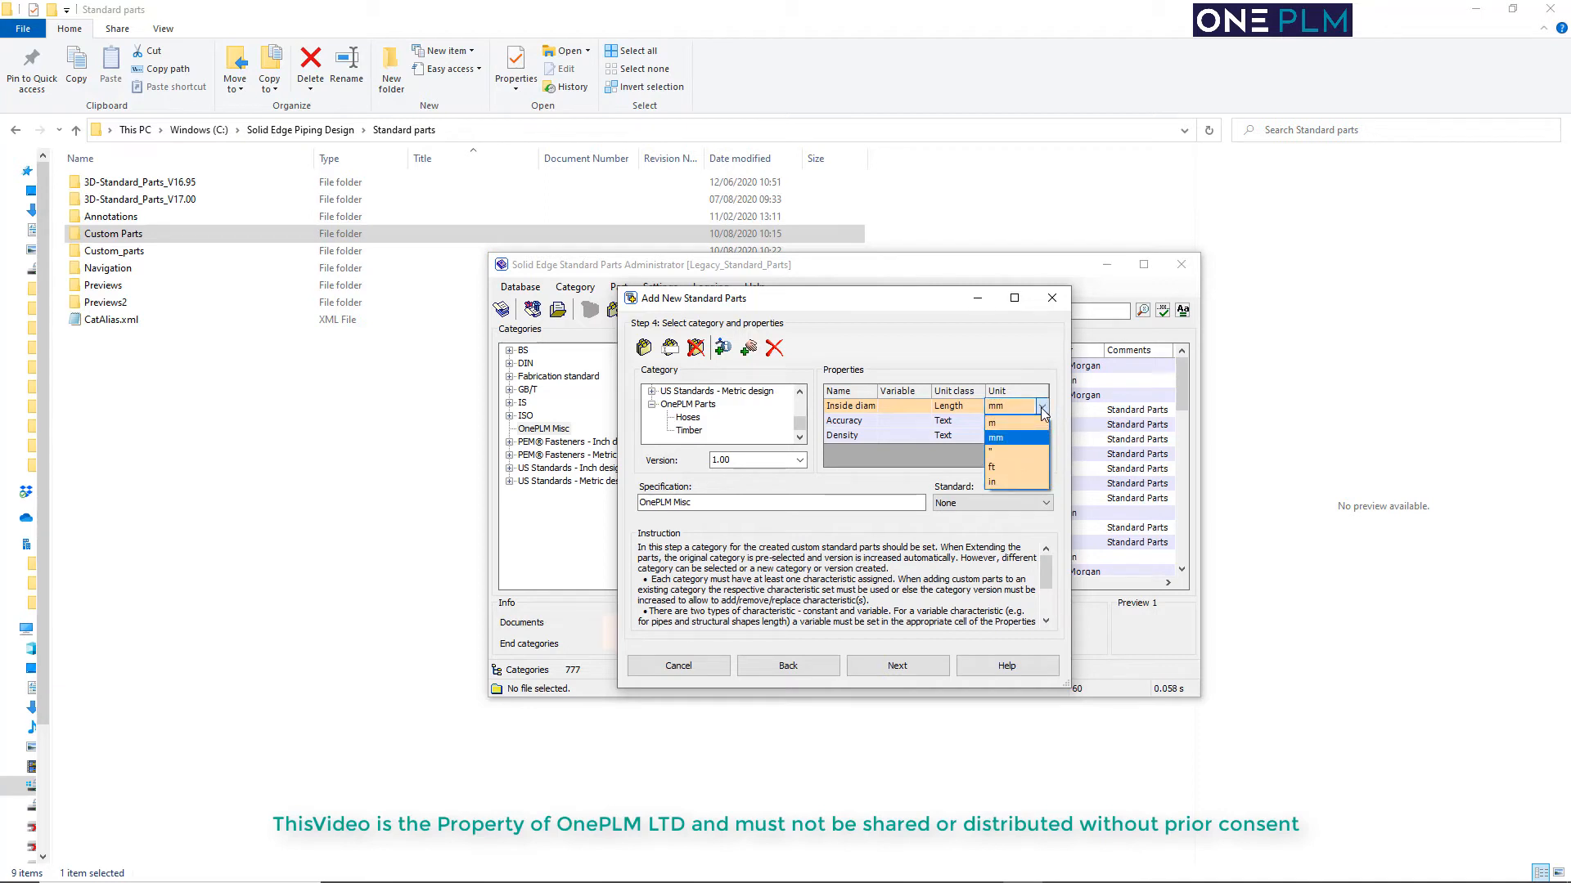
pyautogui.click(1010, 483)
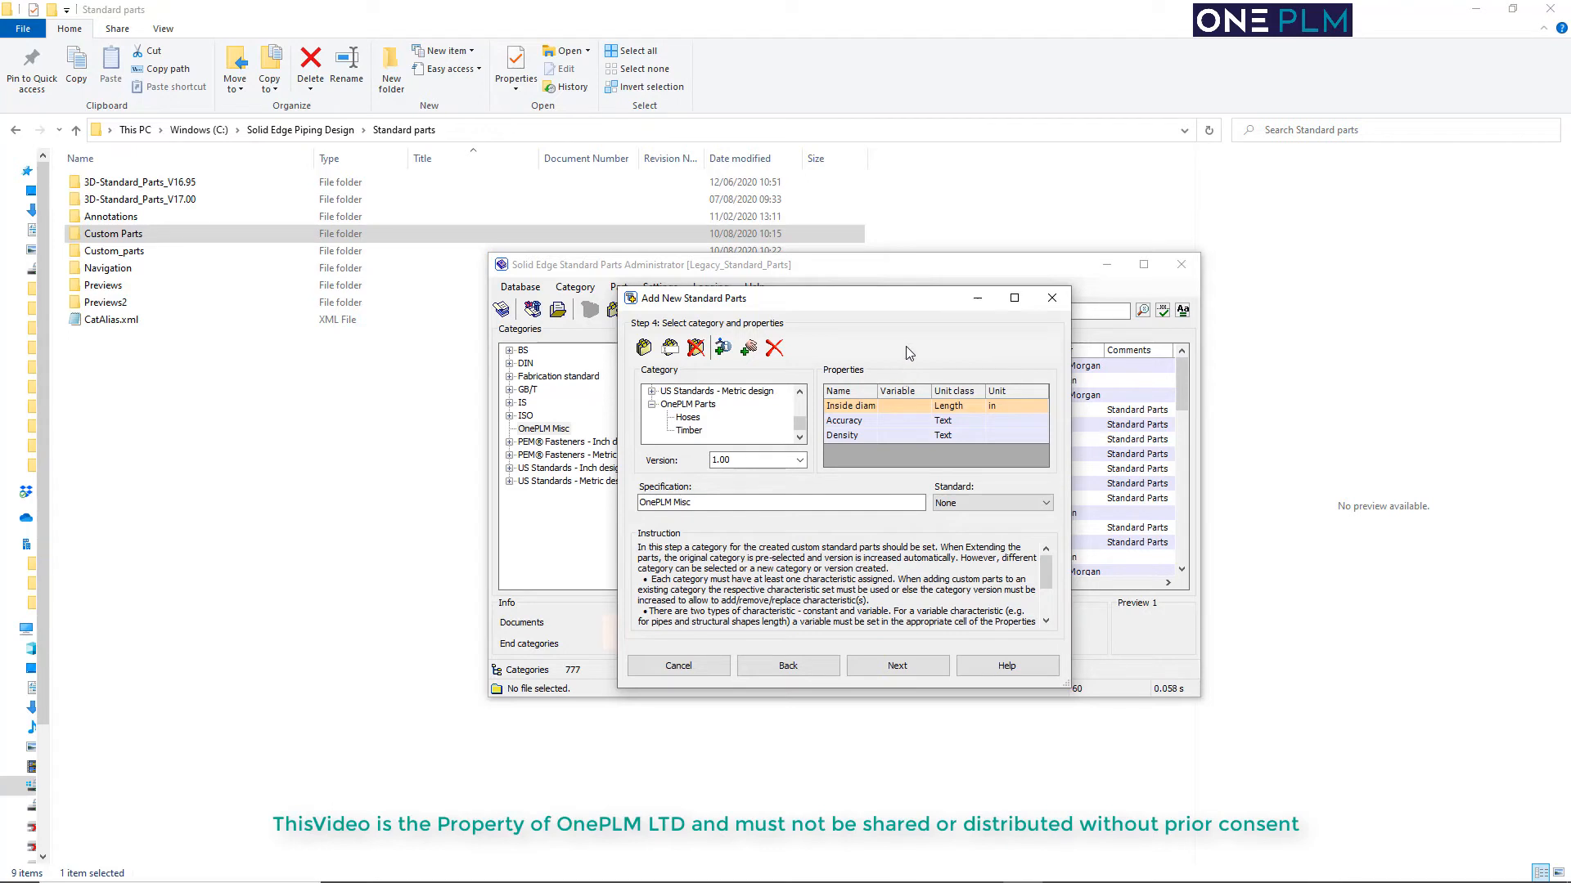
pyautogui.click(1041, 407)
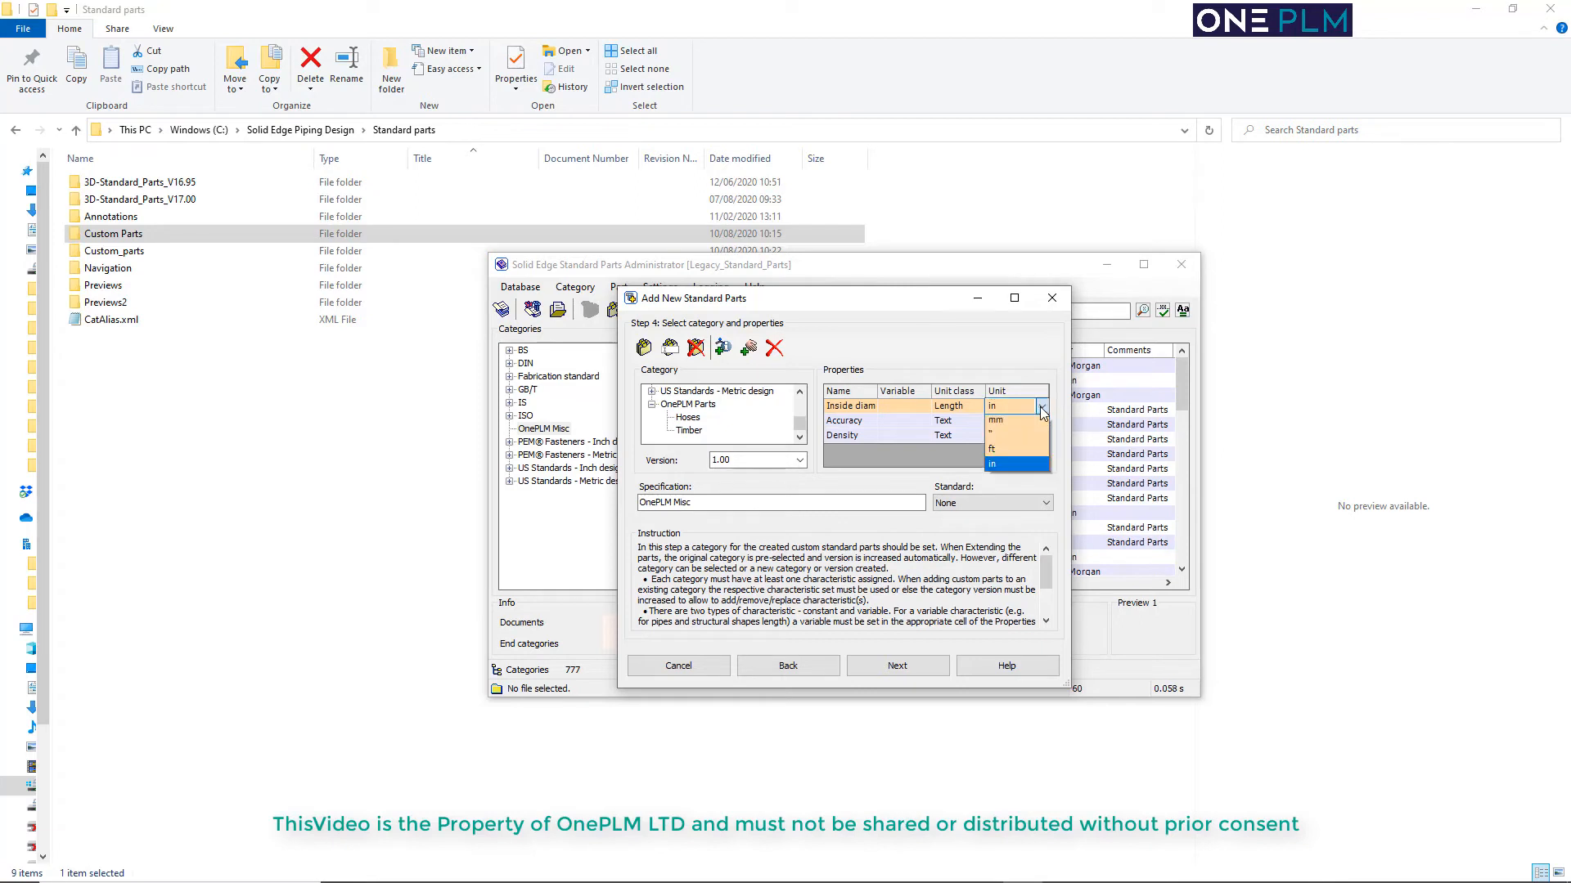
pyautogui.click(863, 404)
# Change the unit class of the Inside diameter property to Text
pyautogui.click(951, 407)
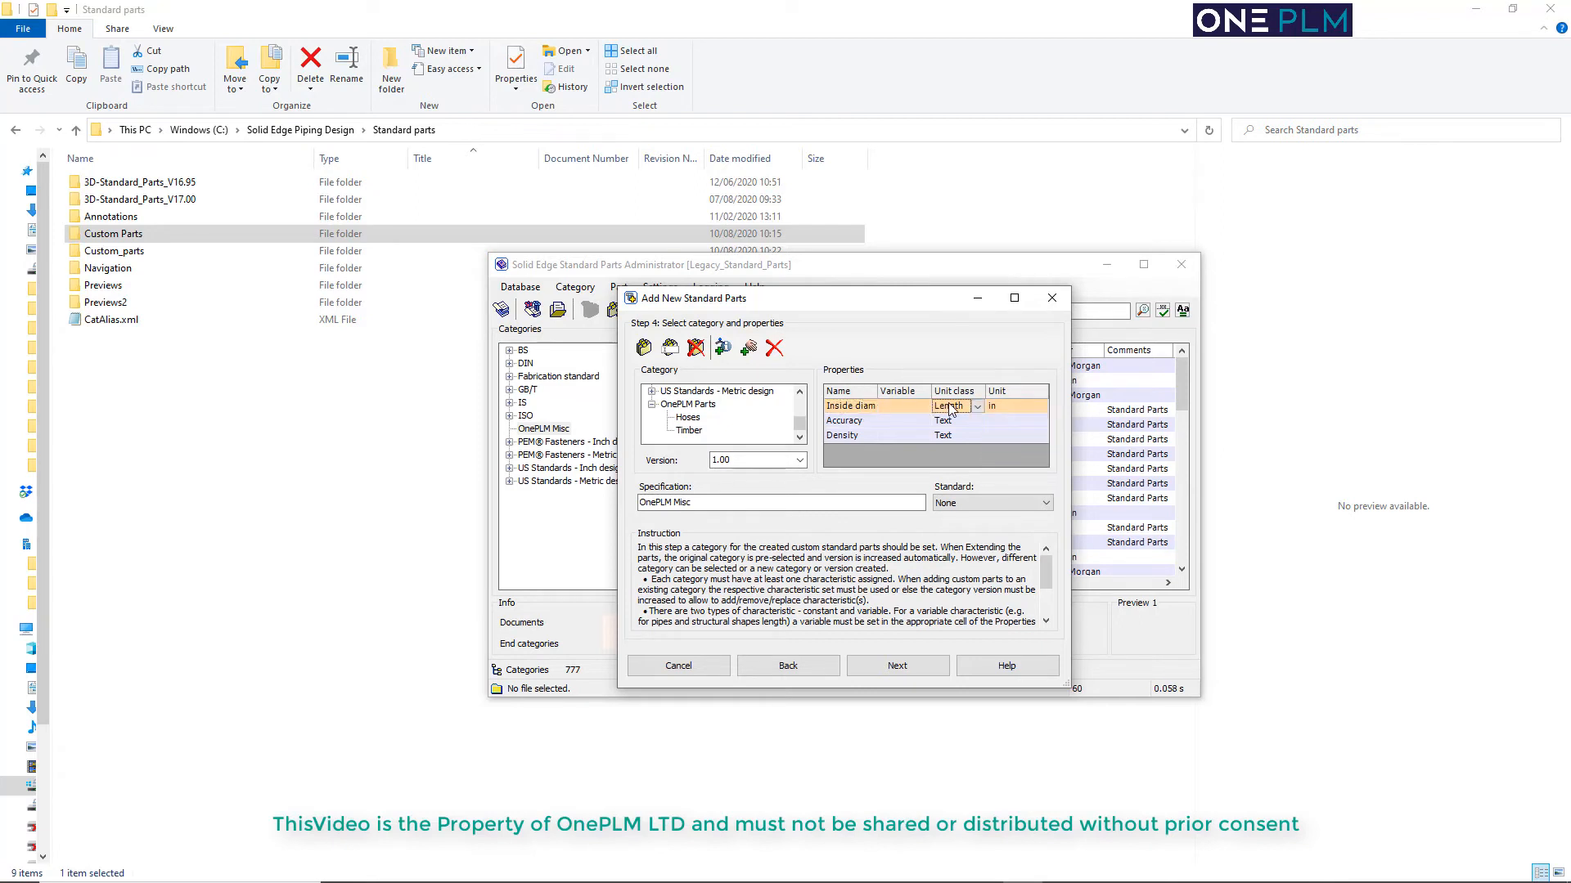
pyautogui.click(975, 407)
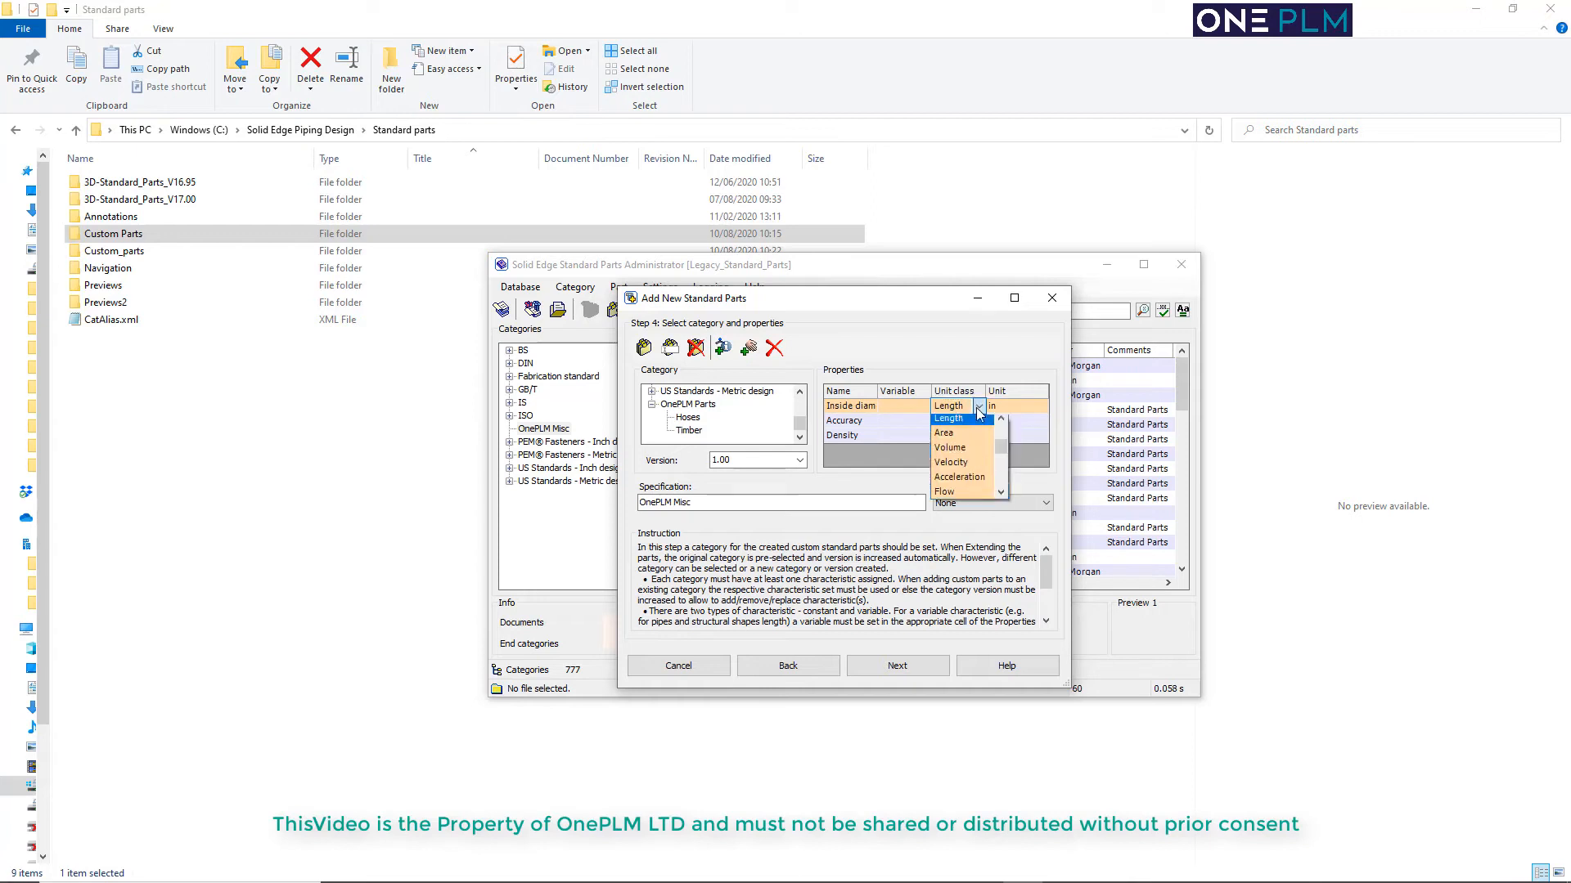
pyautogui.scroll(-1, 971, 490)
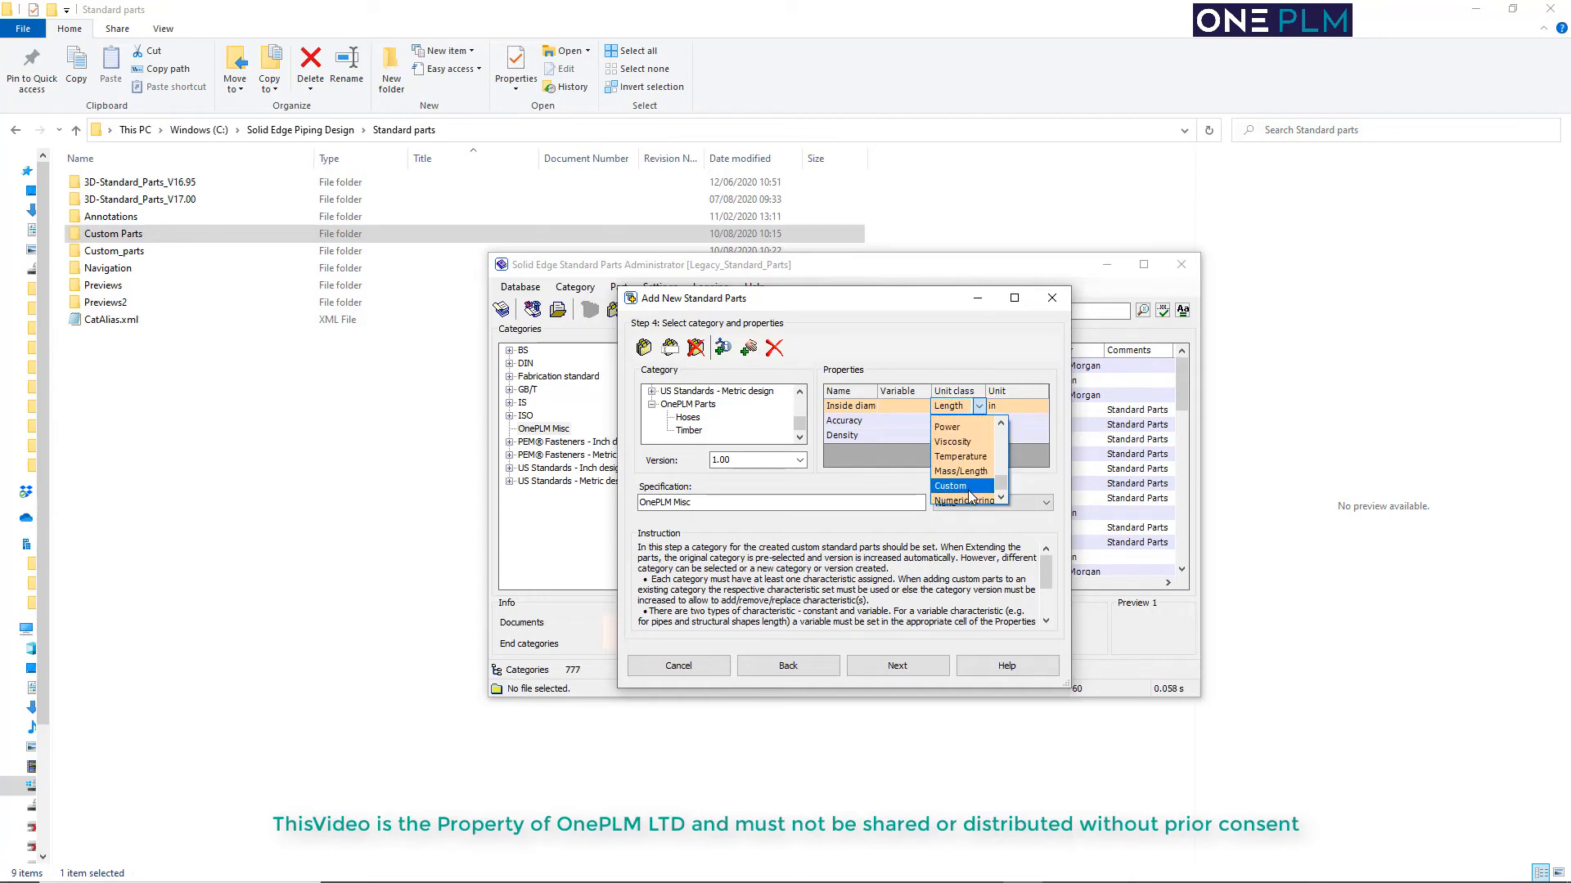
pyautogui.scroll(-3, 963, 491)
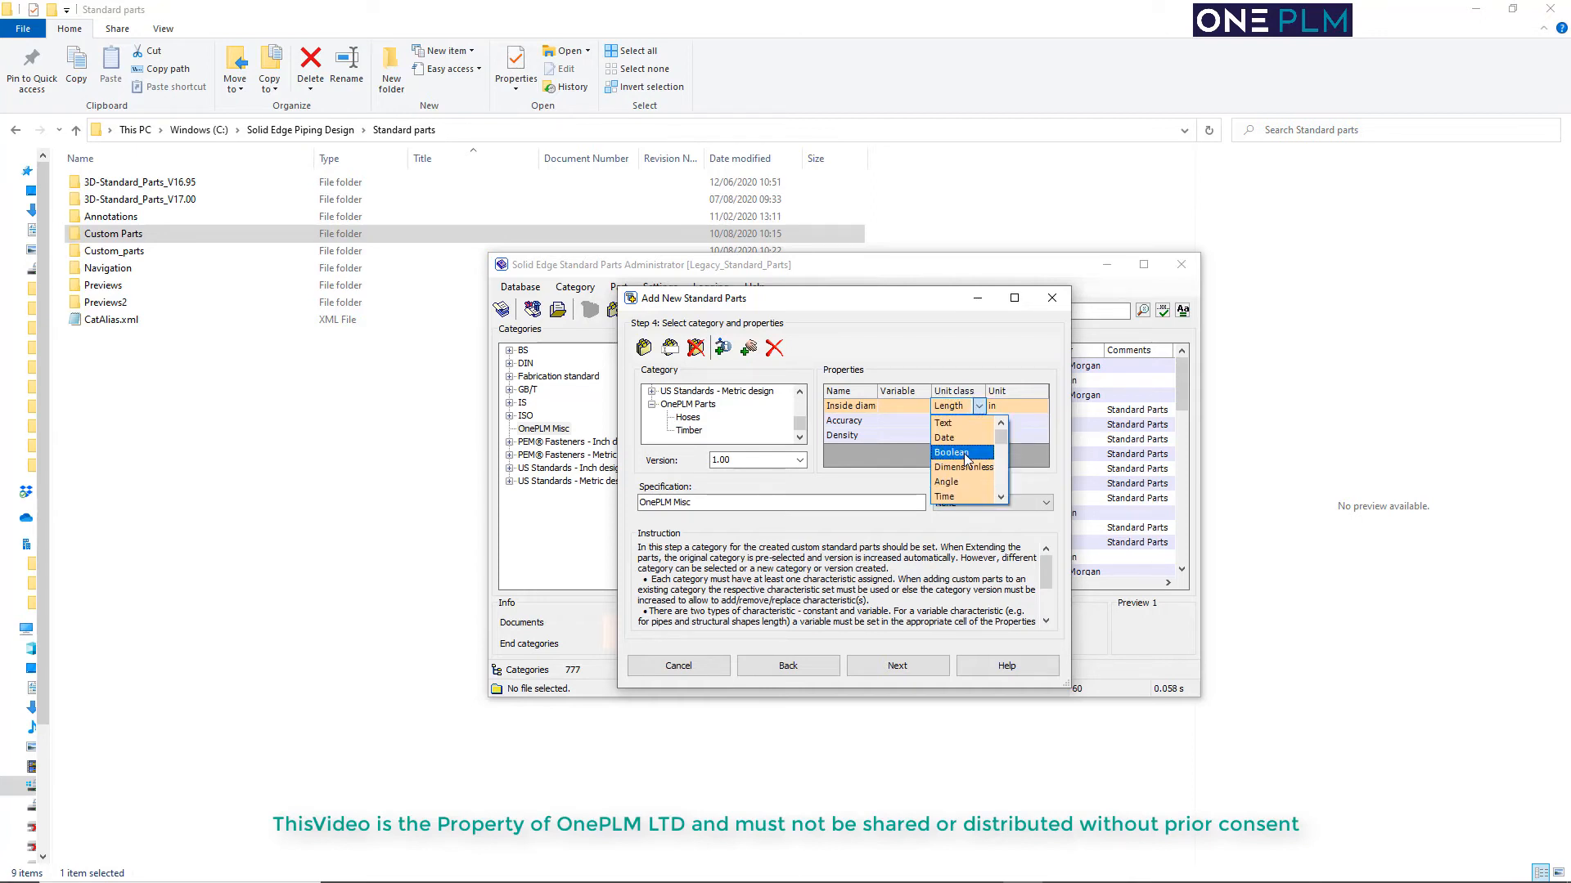
pyautogui.click(953, 430)
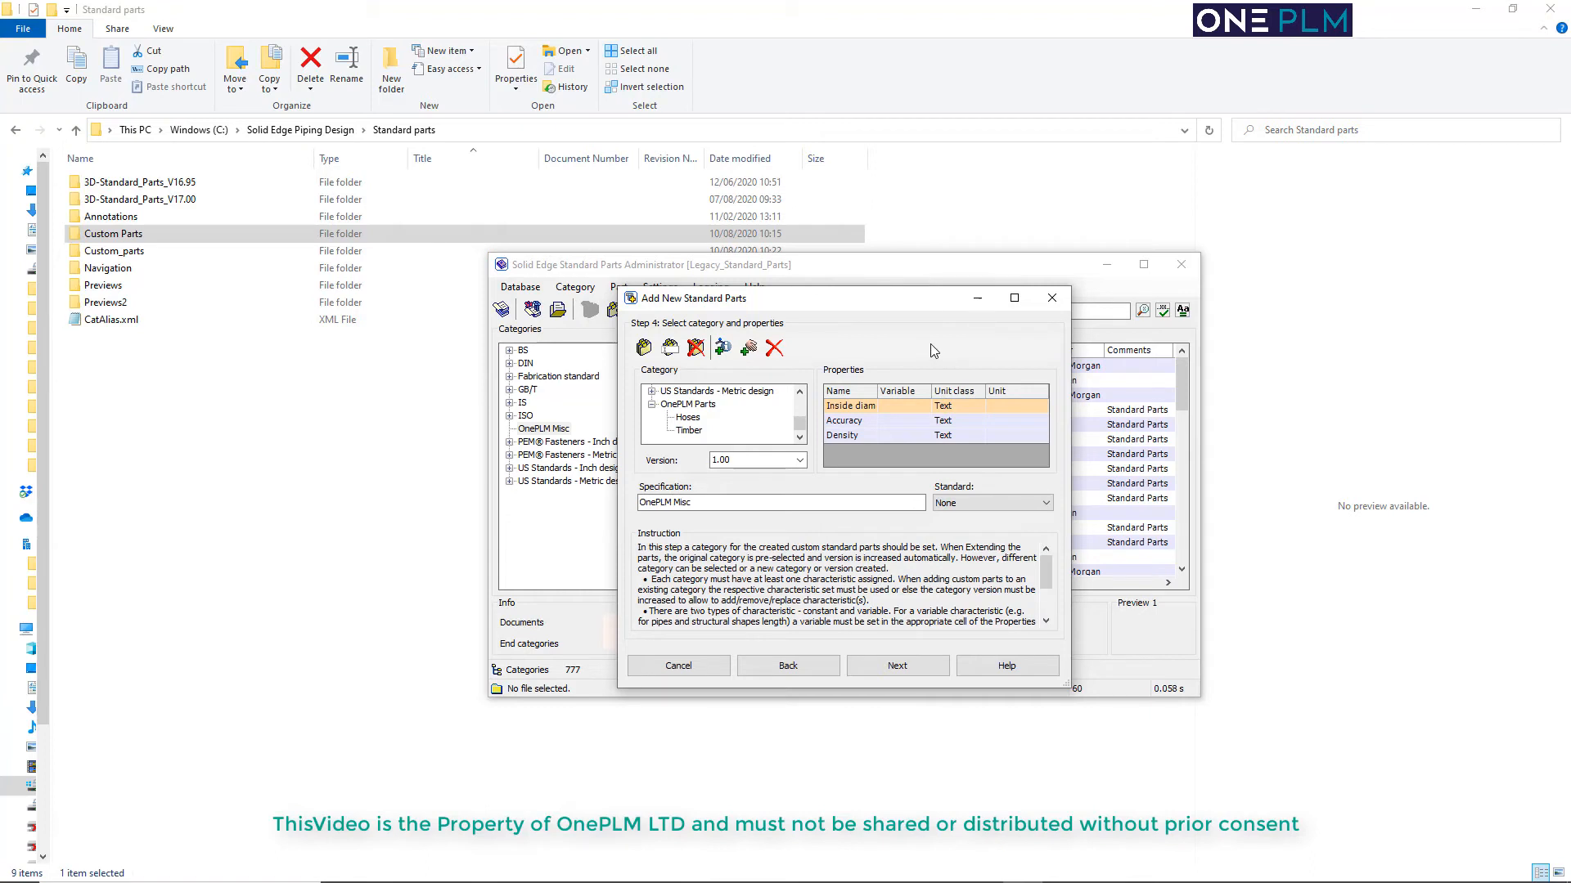
# Add another property to the Hoses category and name it Pressure
pyautogui.click(846, 421)
pyautogui.click(722, 348)
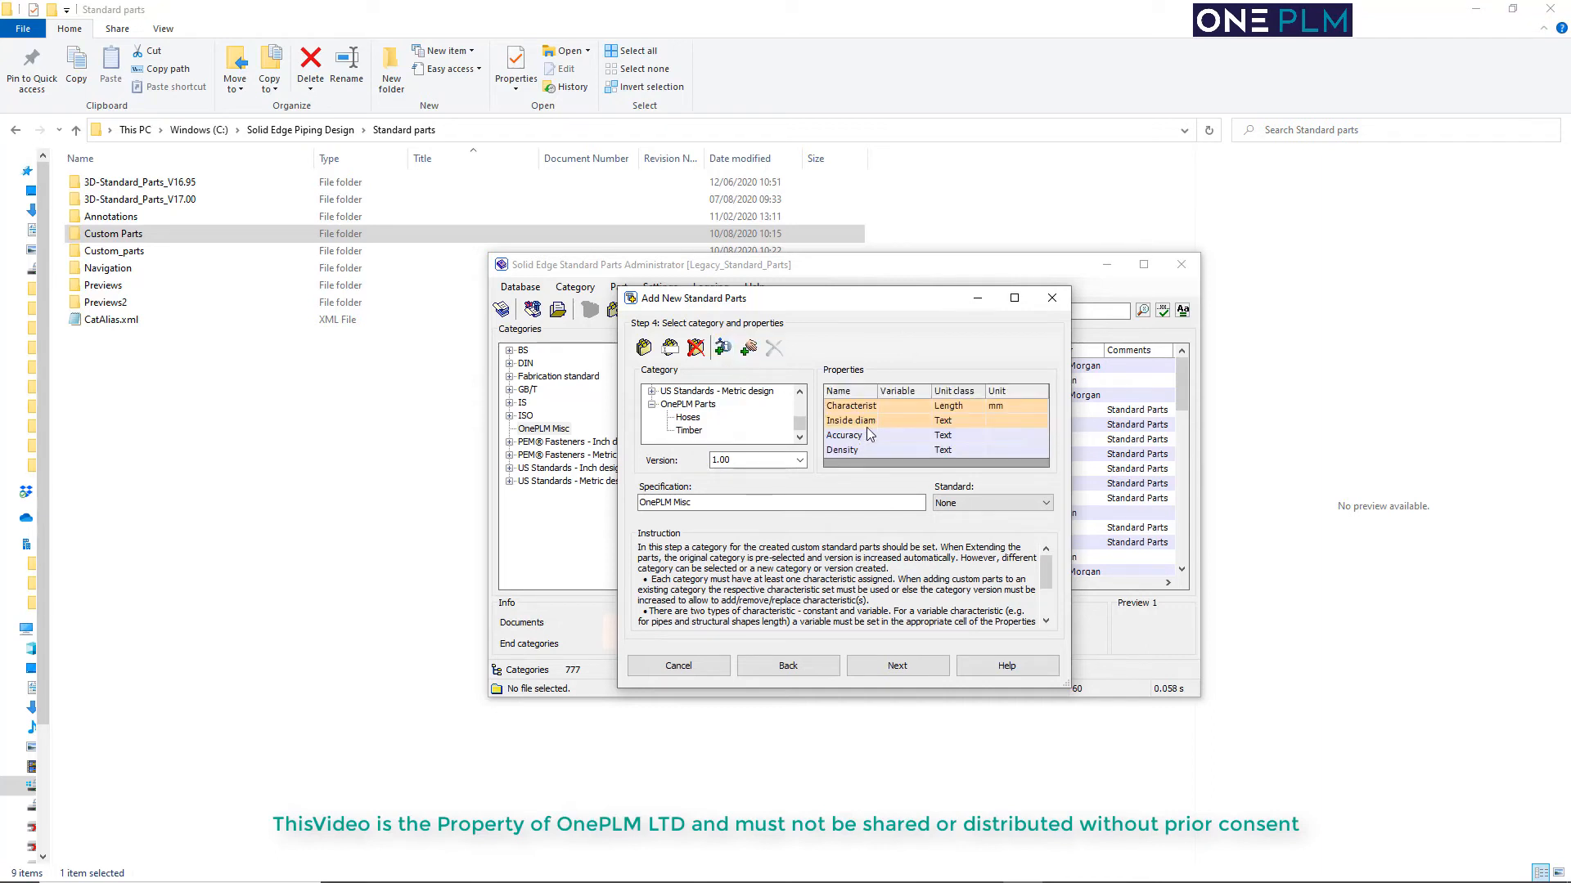
pyautogui.click(867, 406)
pyautogui.click(871, 407)
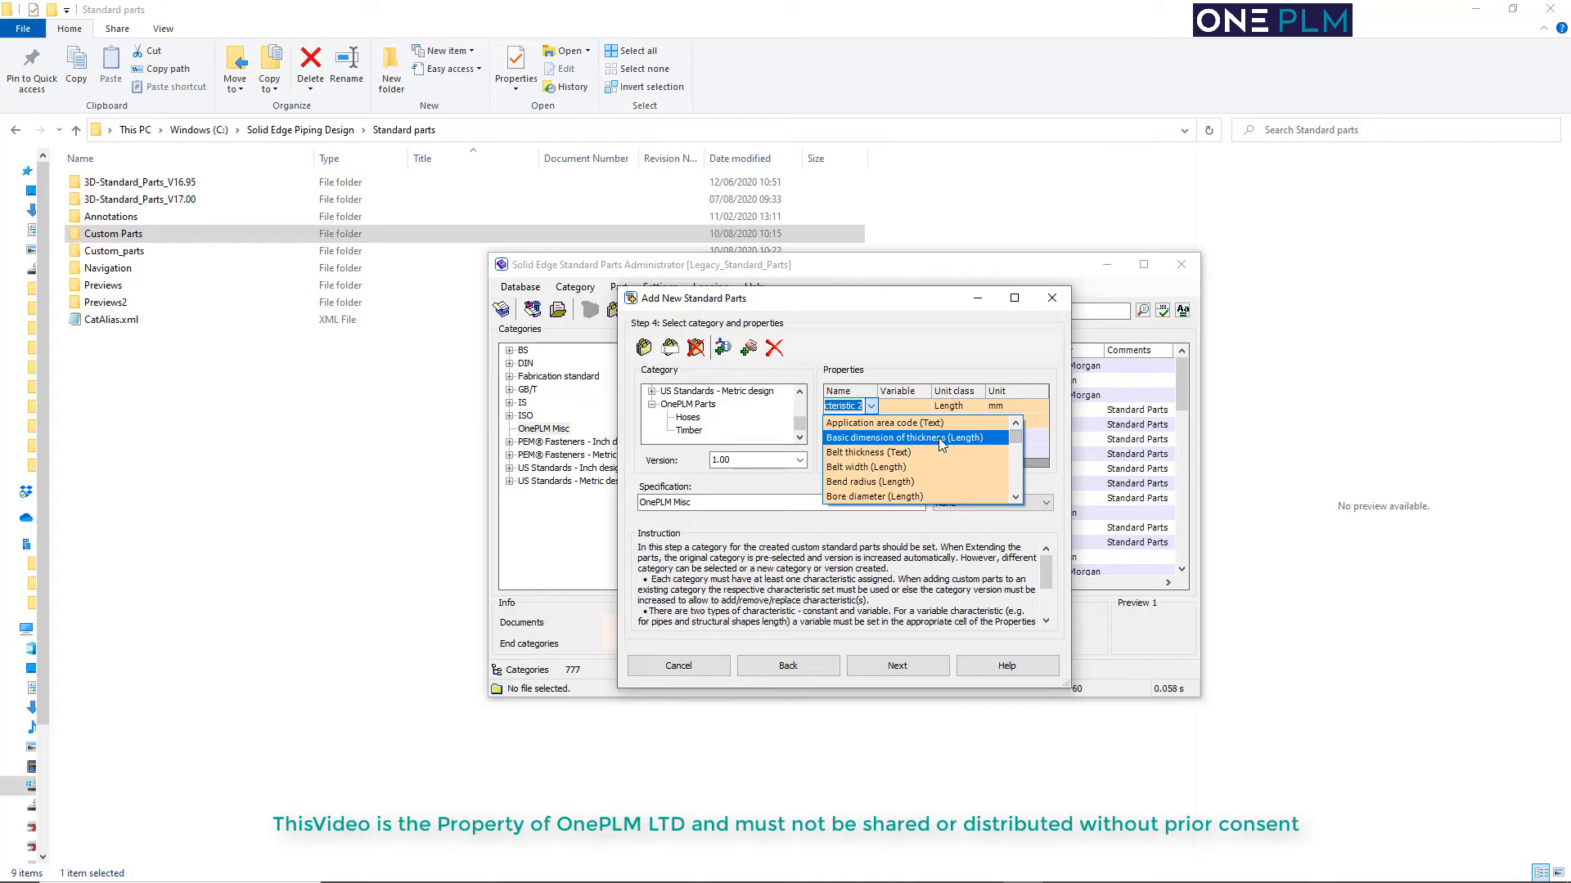
pyautogui.write('ress')
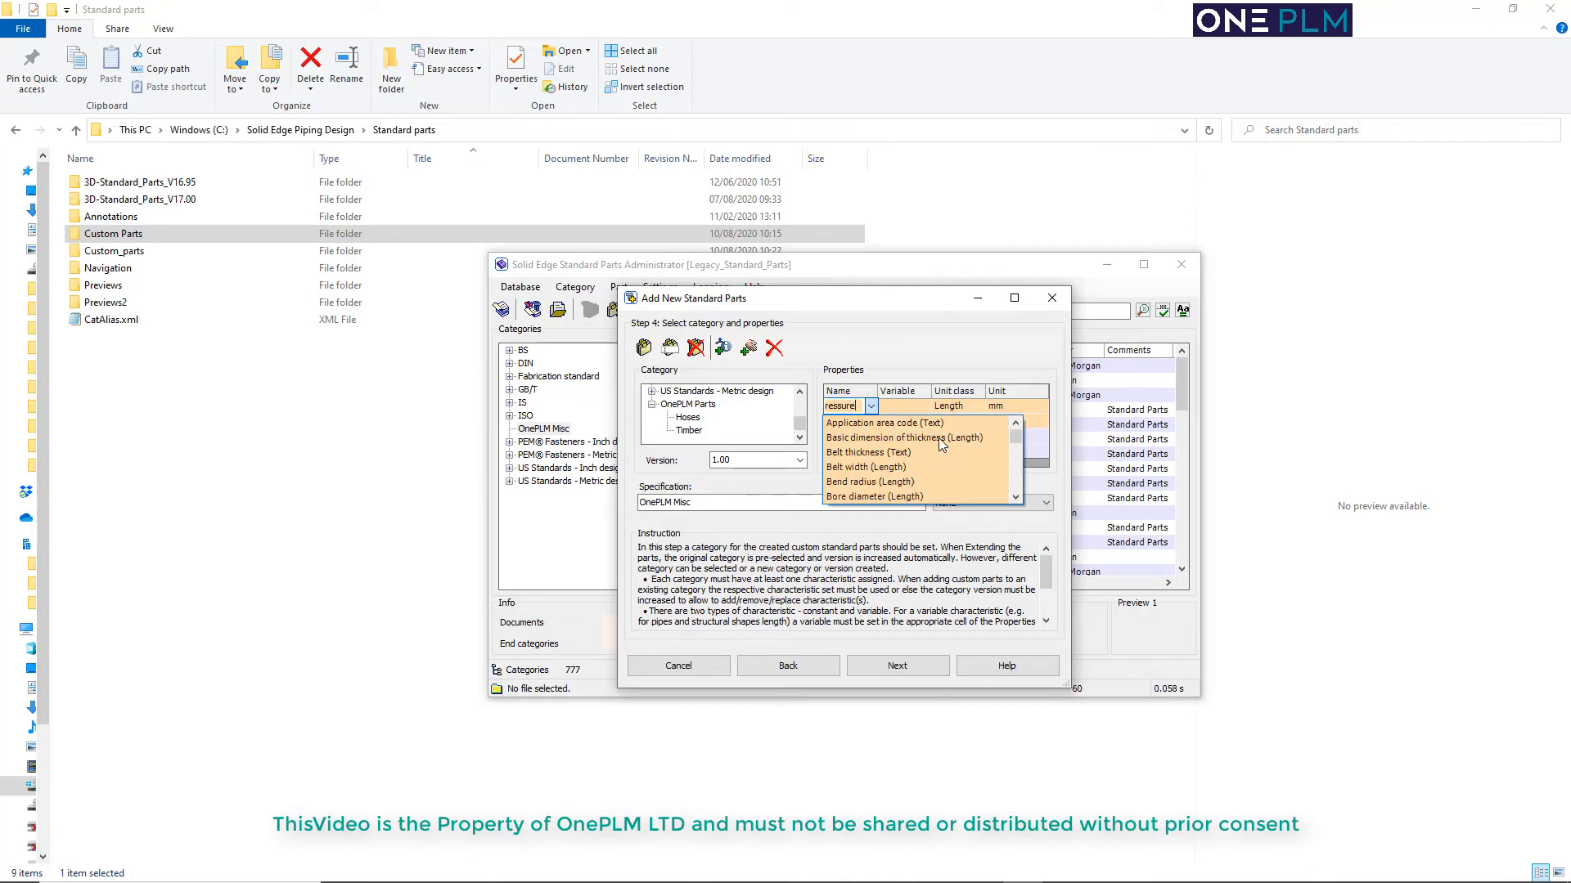
pyautogui.write('ure')
pyautogui.press('Return')
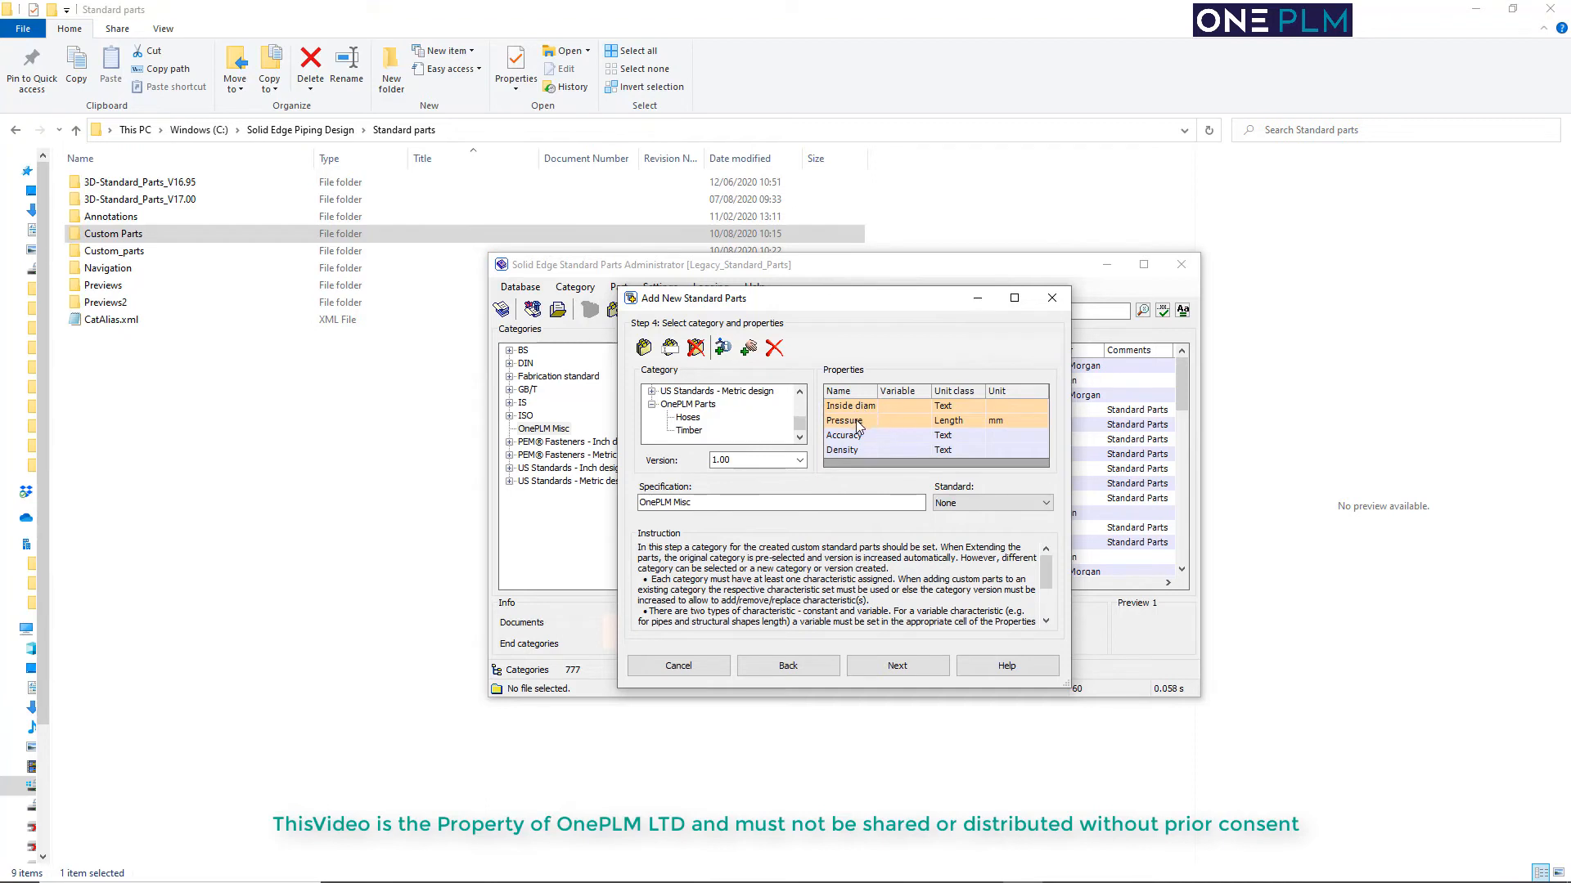
# Replace the Pressure property's name with the predefined Nominal pressure of unit class Pressure, and set its unit to bar
pyautogui.click(858, 421)
pyautogui.click(872, 420)
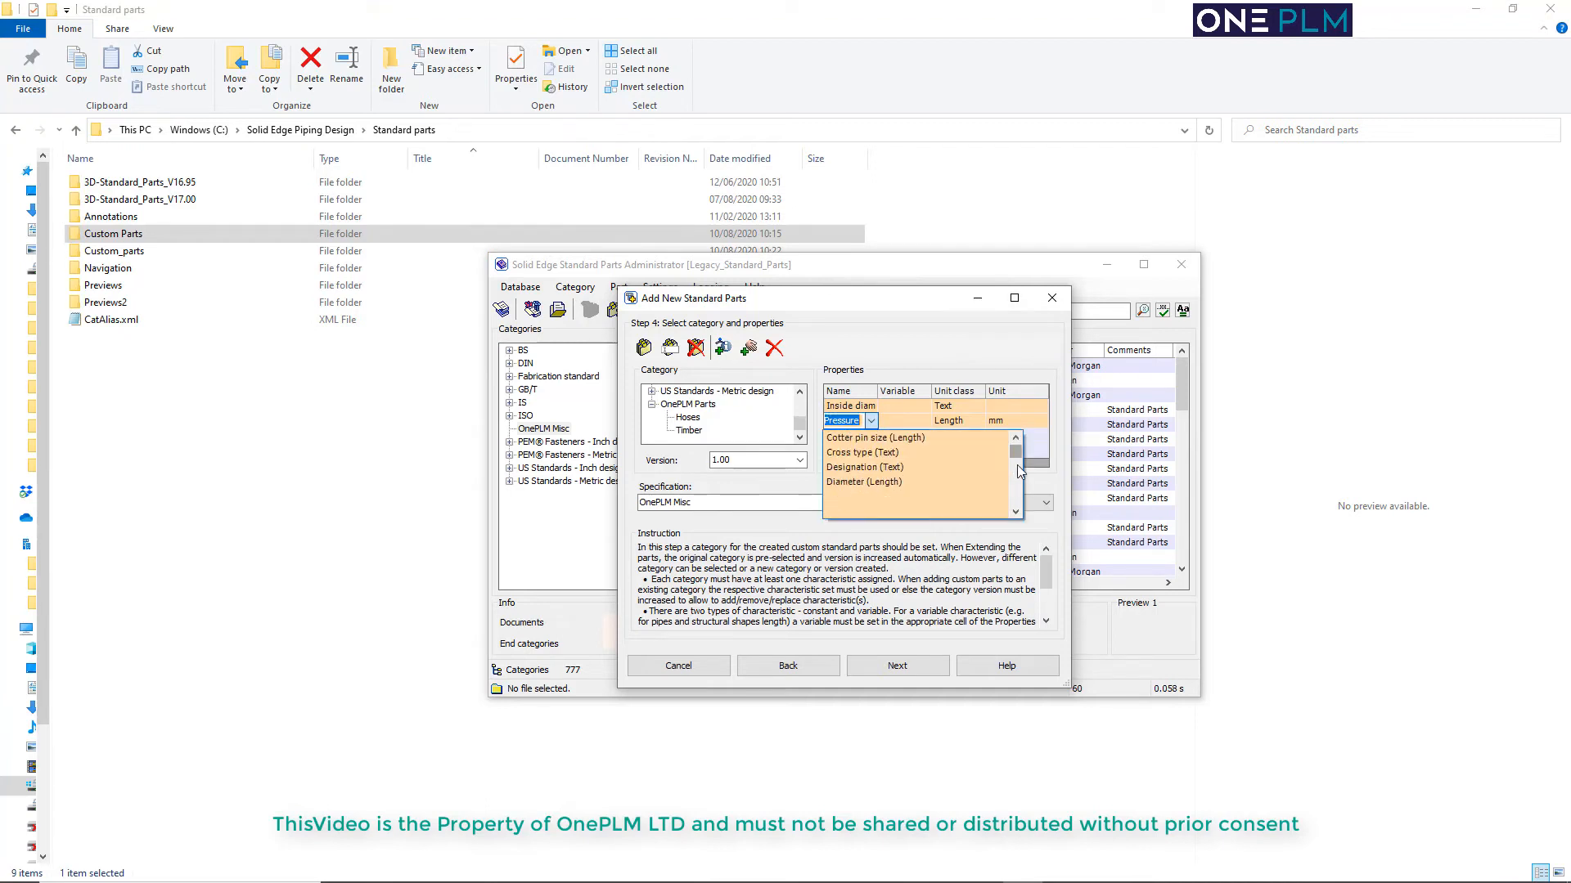
pyautogui.scroll(-6, 1014, 468)
pyautogui.scroll(-3, 916, 481)
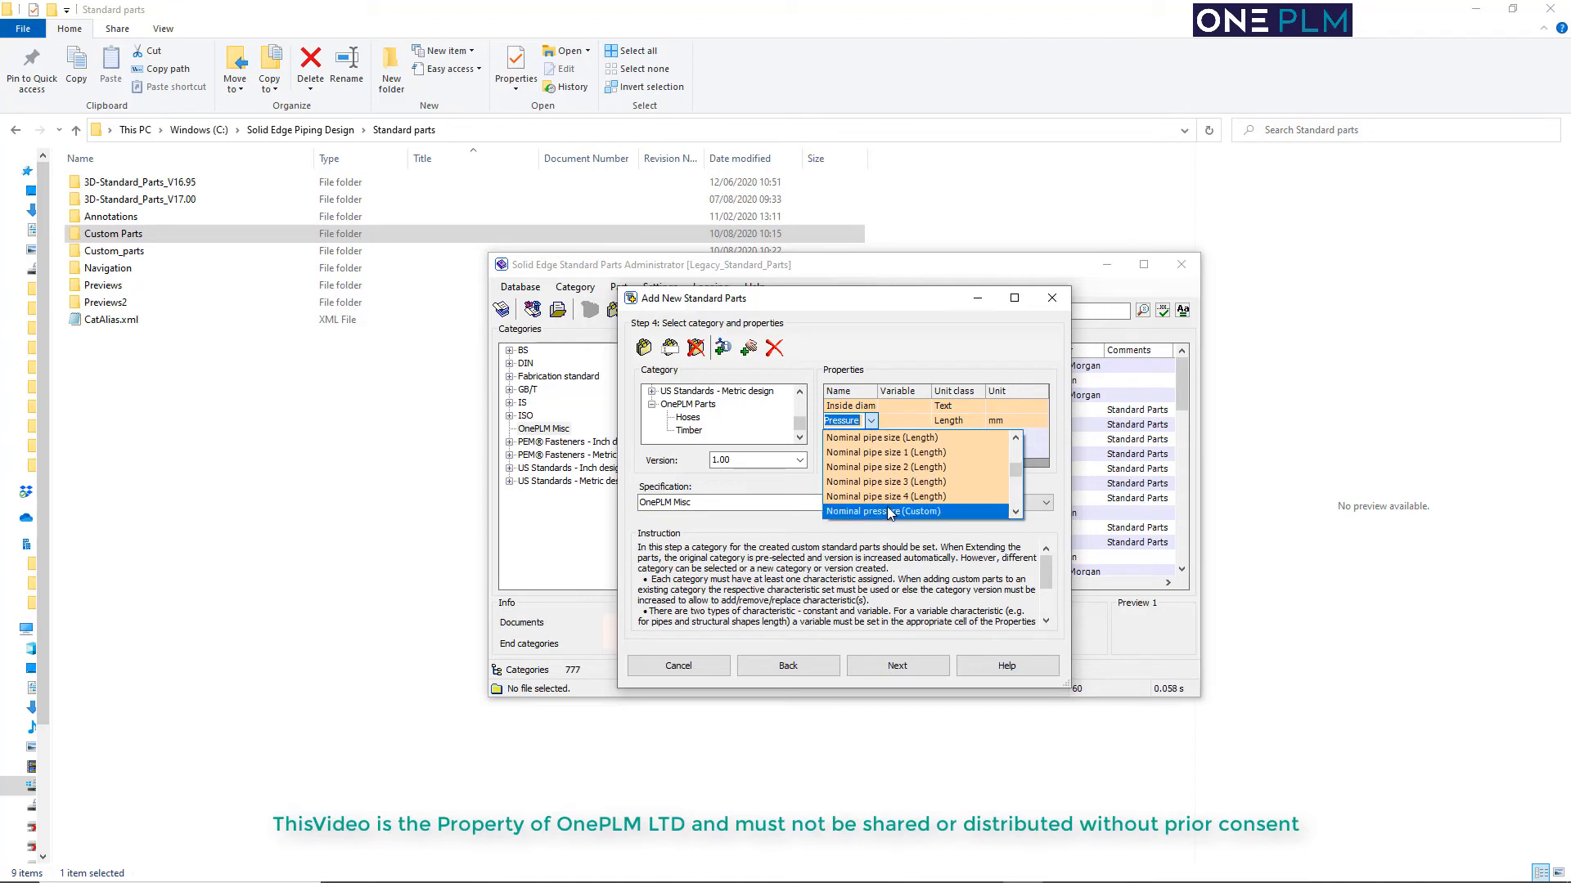
pyautogui.scroll(-1, 887, 507)
pyautogui.click(890, 483)
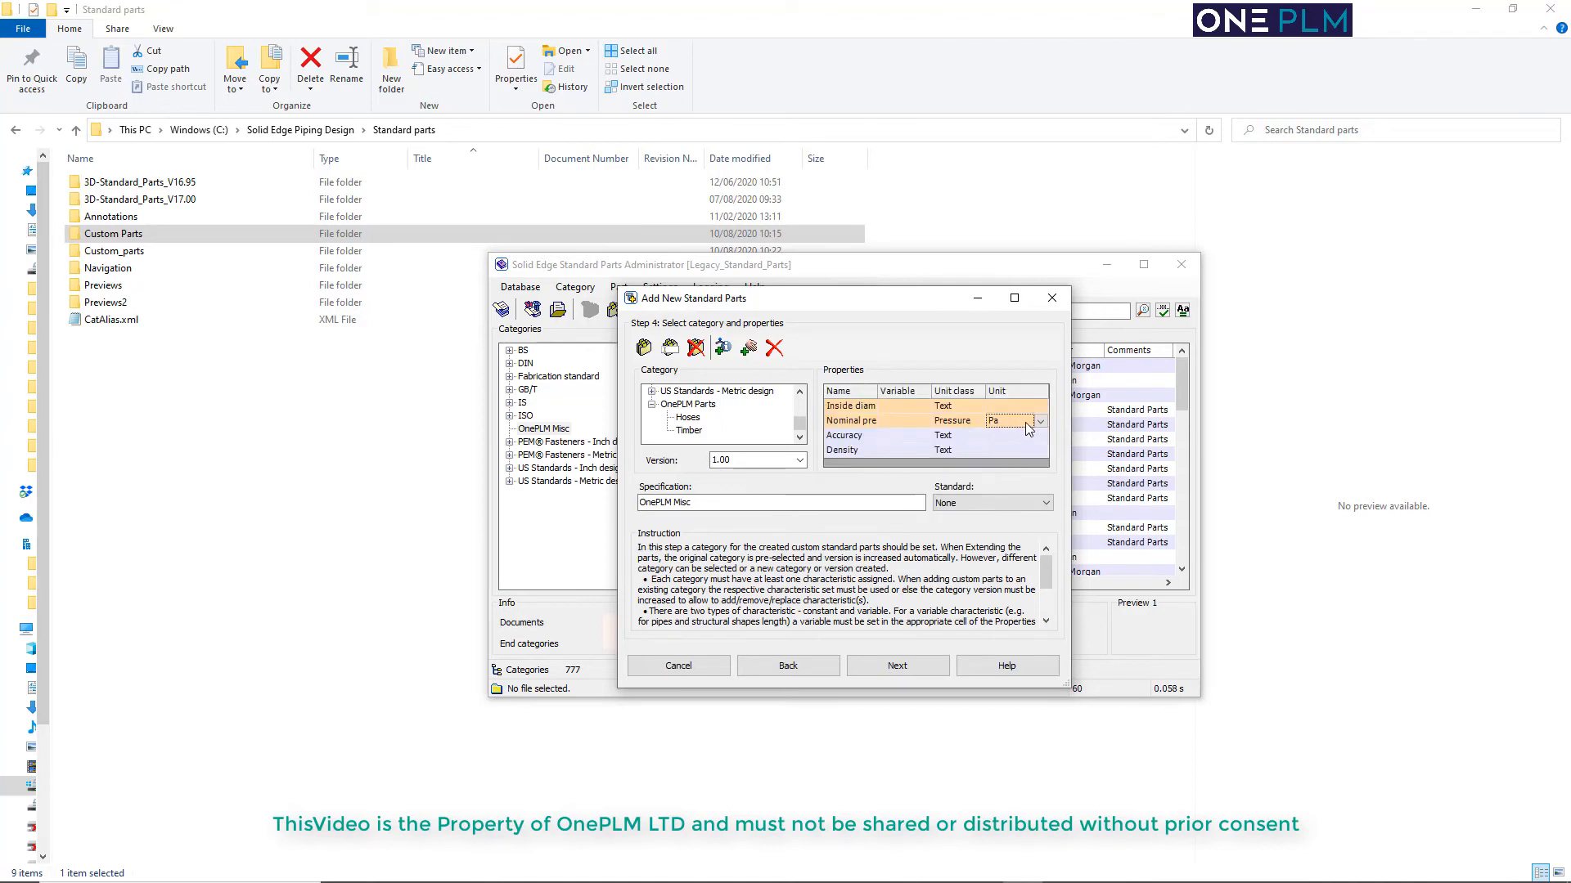
pyautogui.click(1010, 485)
# Add another property to the Hoses category and assign it the predefined name Group with unit class Text
pyautogui.click(723, 351)
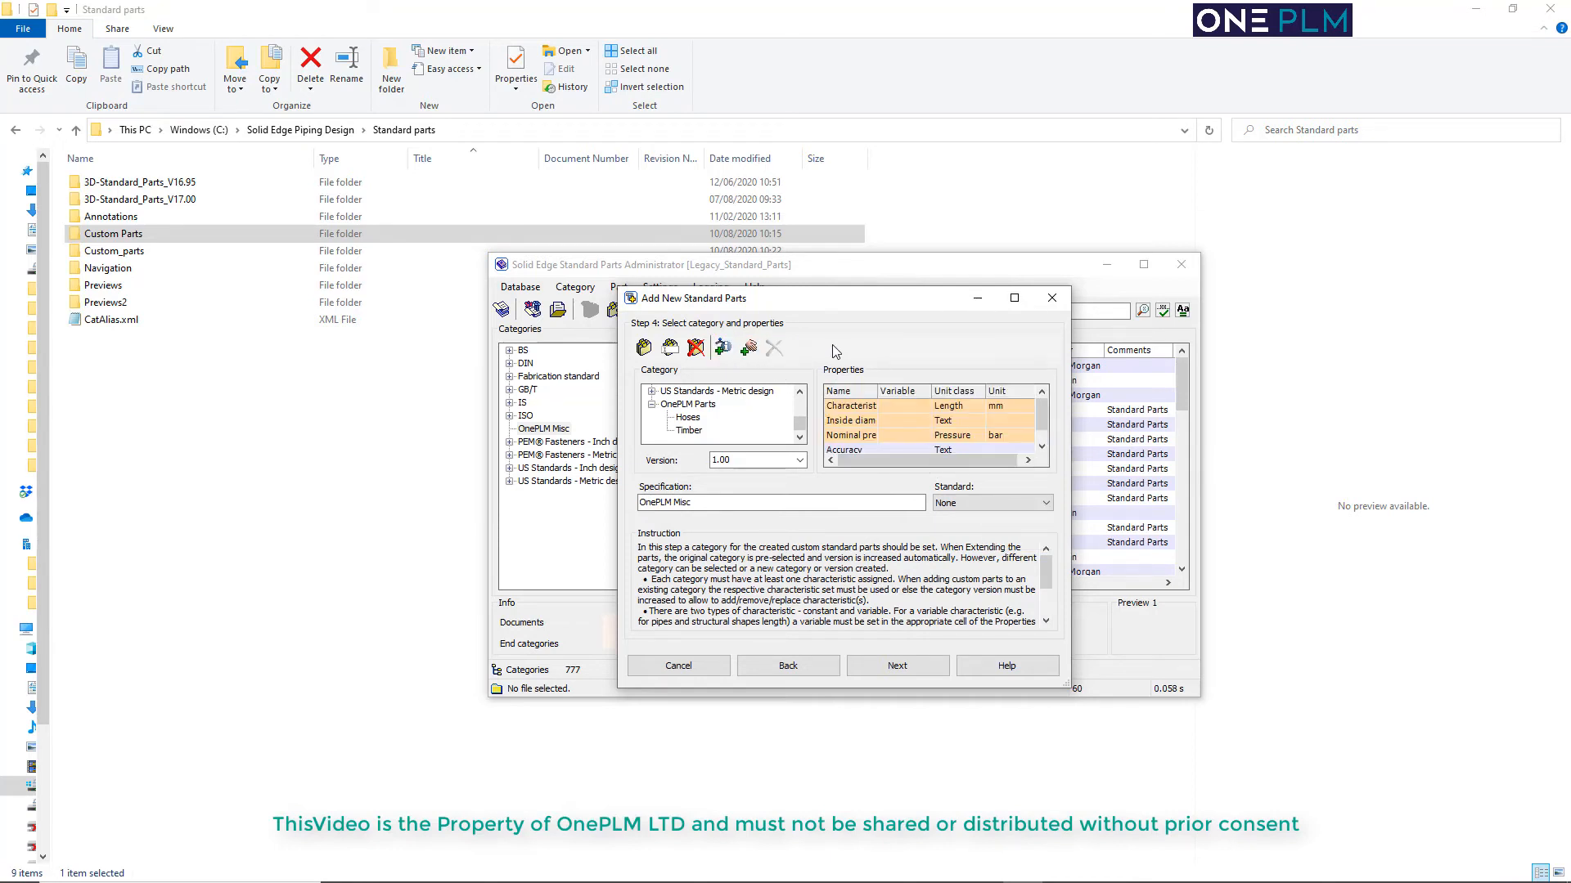
pyautogui.click(872, 407)
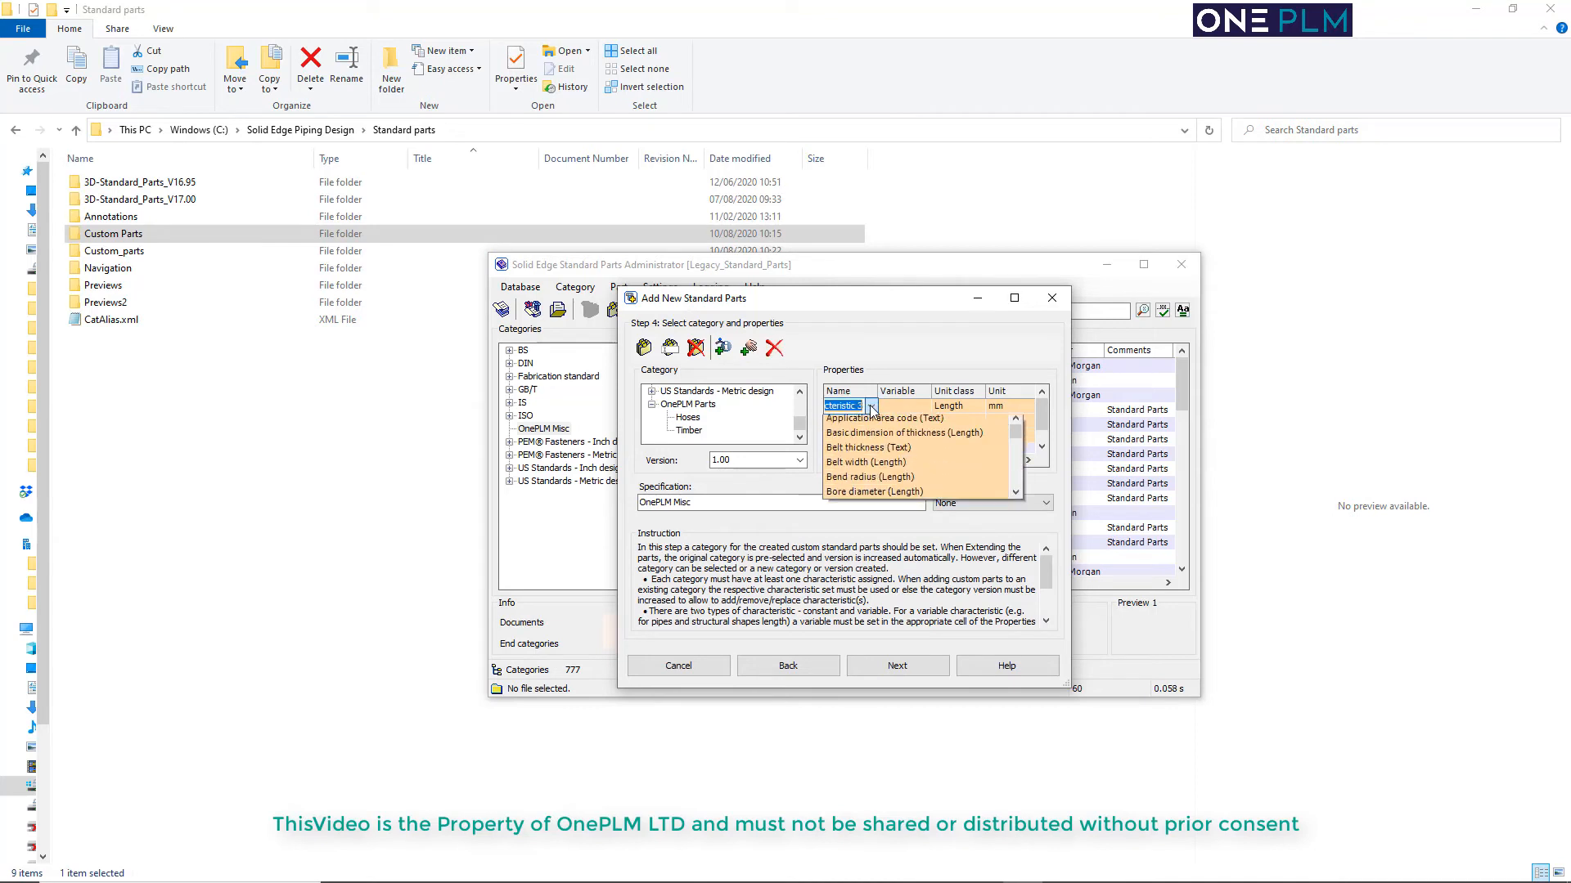
pyautogui.click(1016, 455)
pyautogui.click(1016, 456)
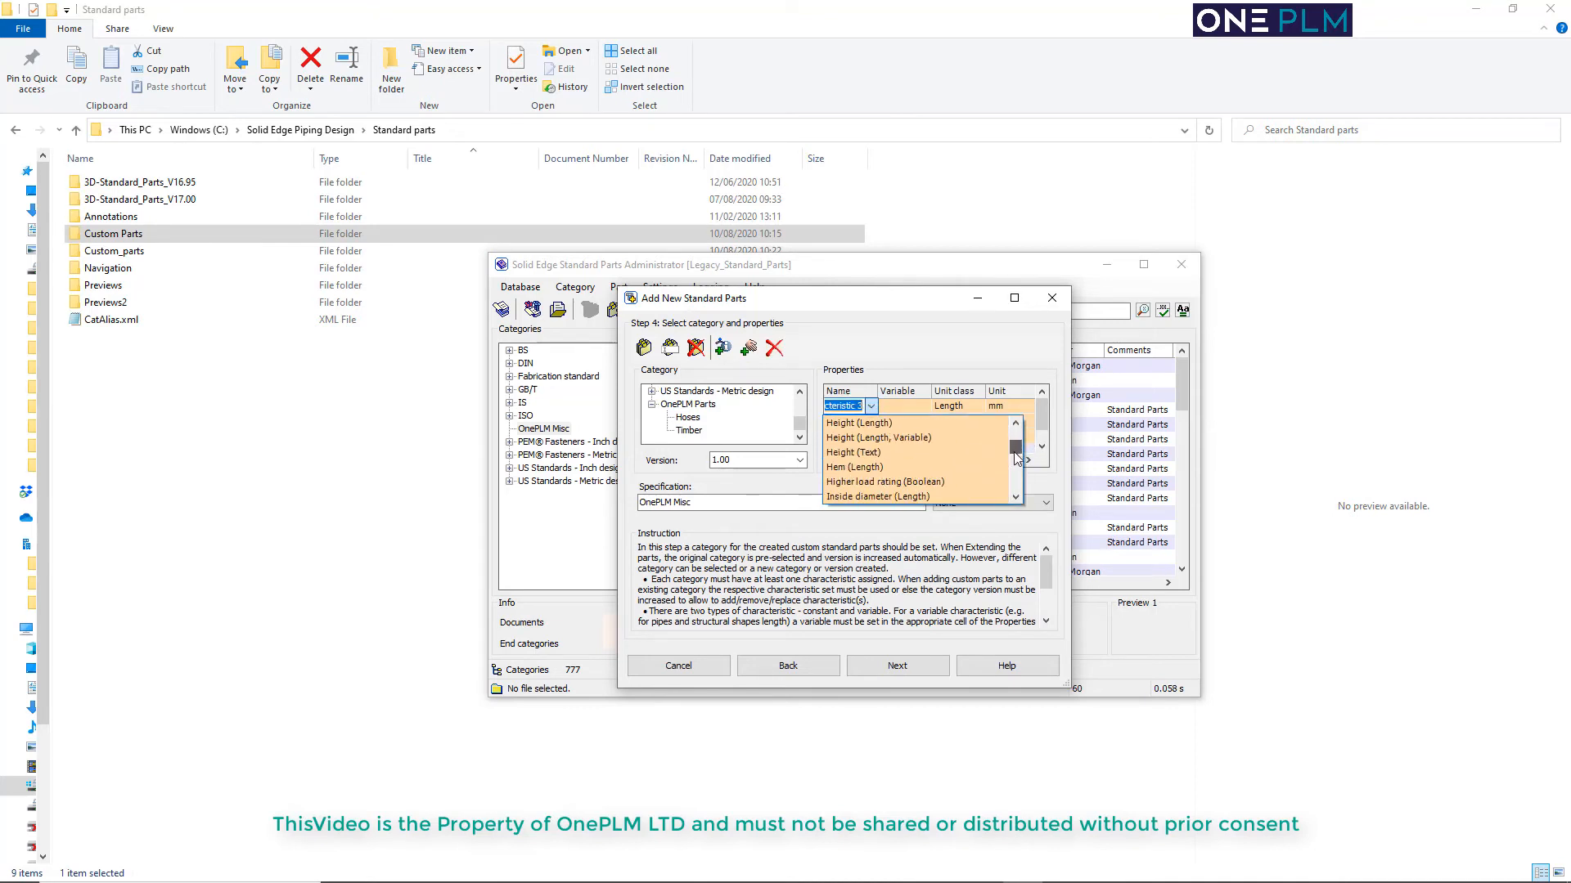
pyautogui.click(1016, 456)
pyautogui.scroll(-4, 938, 450)
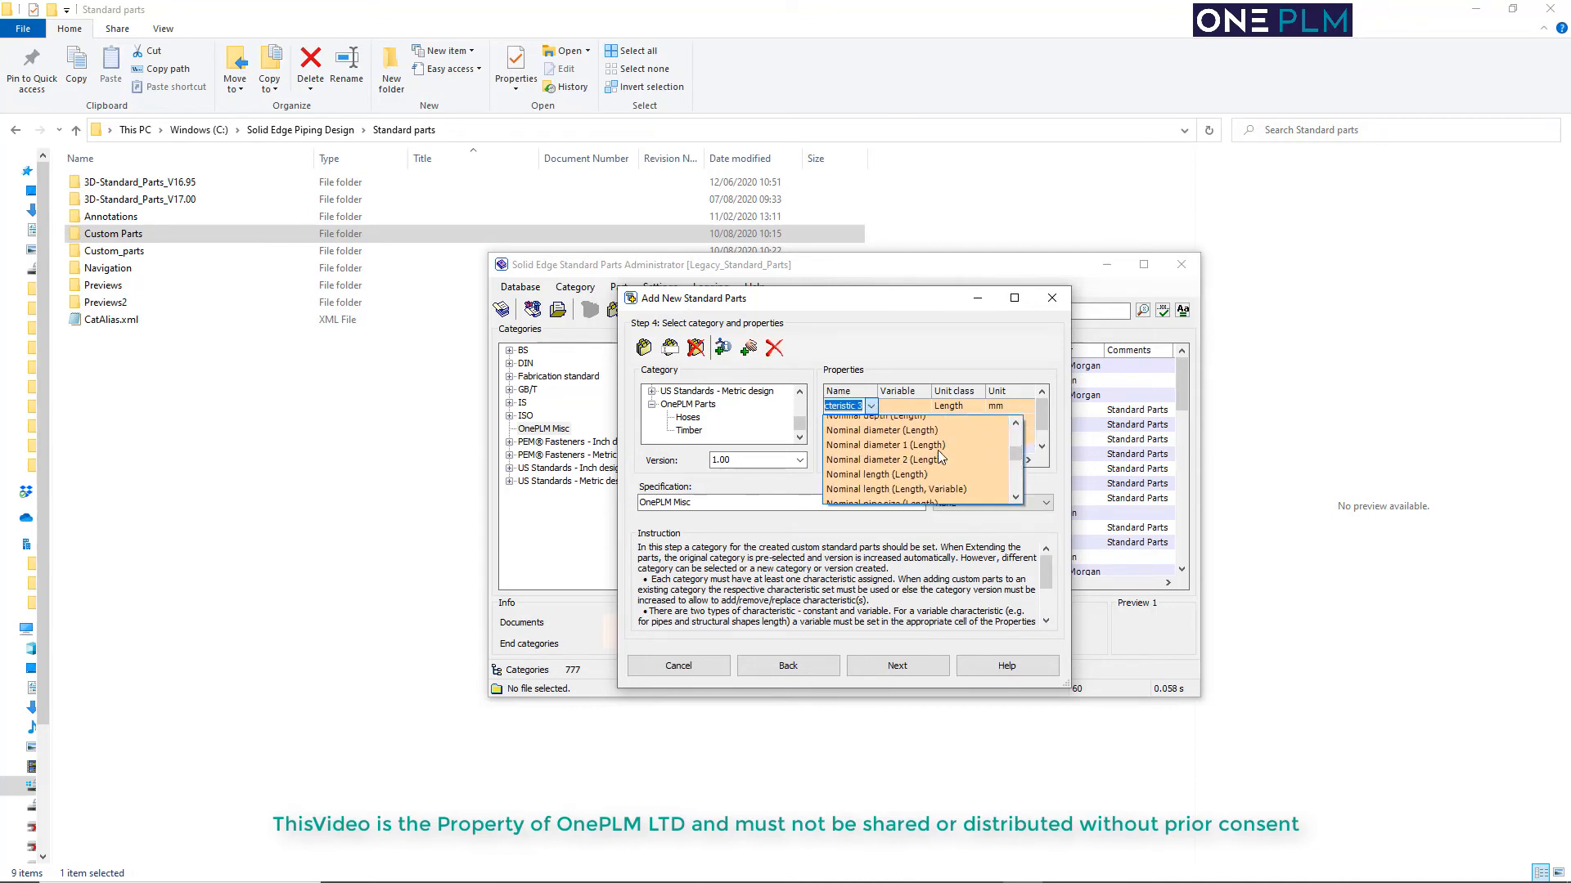
pyautogui.scroll(3, 938, 450)
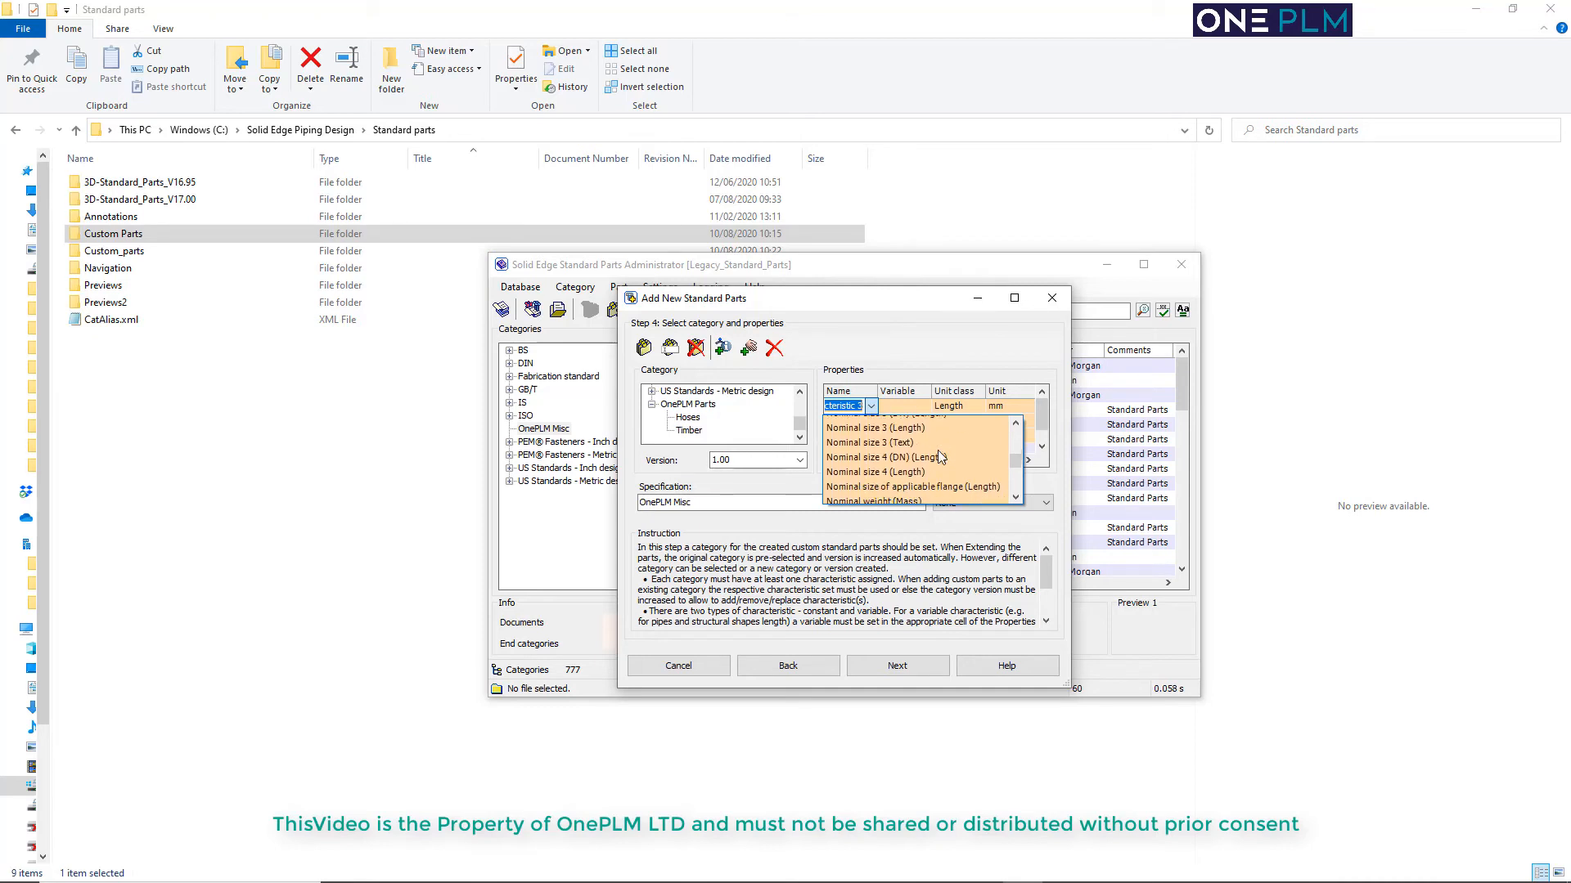
pyautogui.scroll(5, 940, 455)
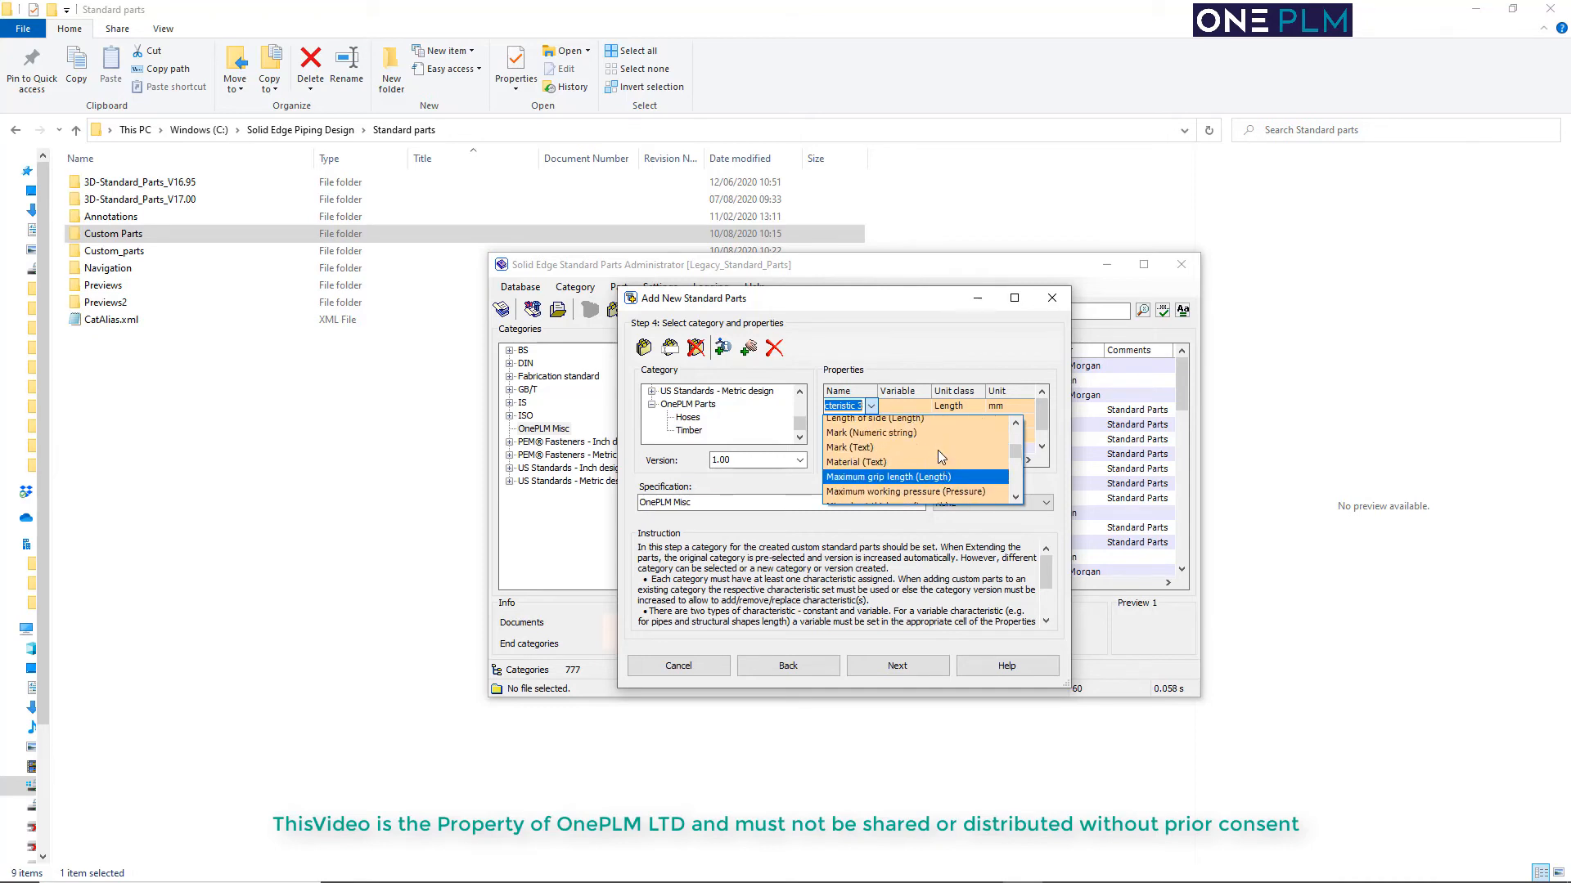
pyautogui.scroll(3, 939, 450)
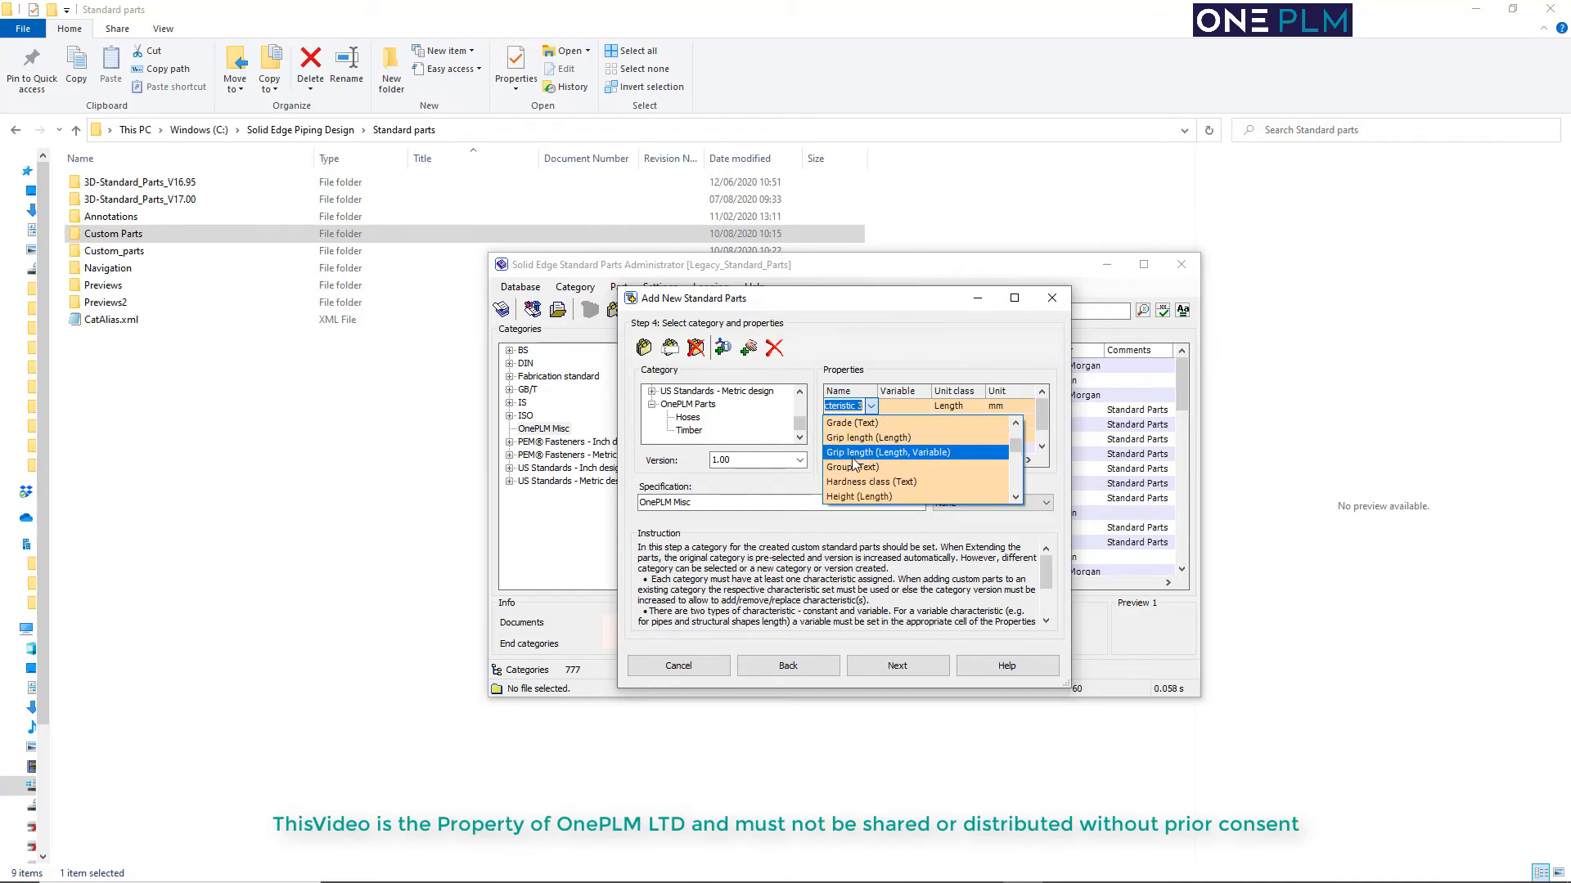
pyautogui.click(849, 461)
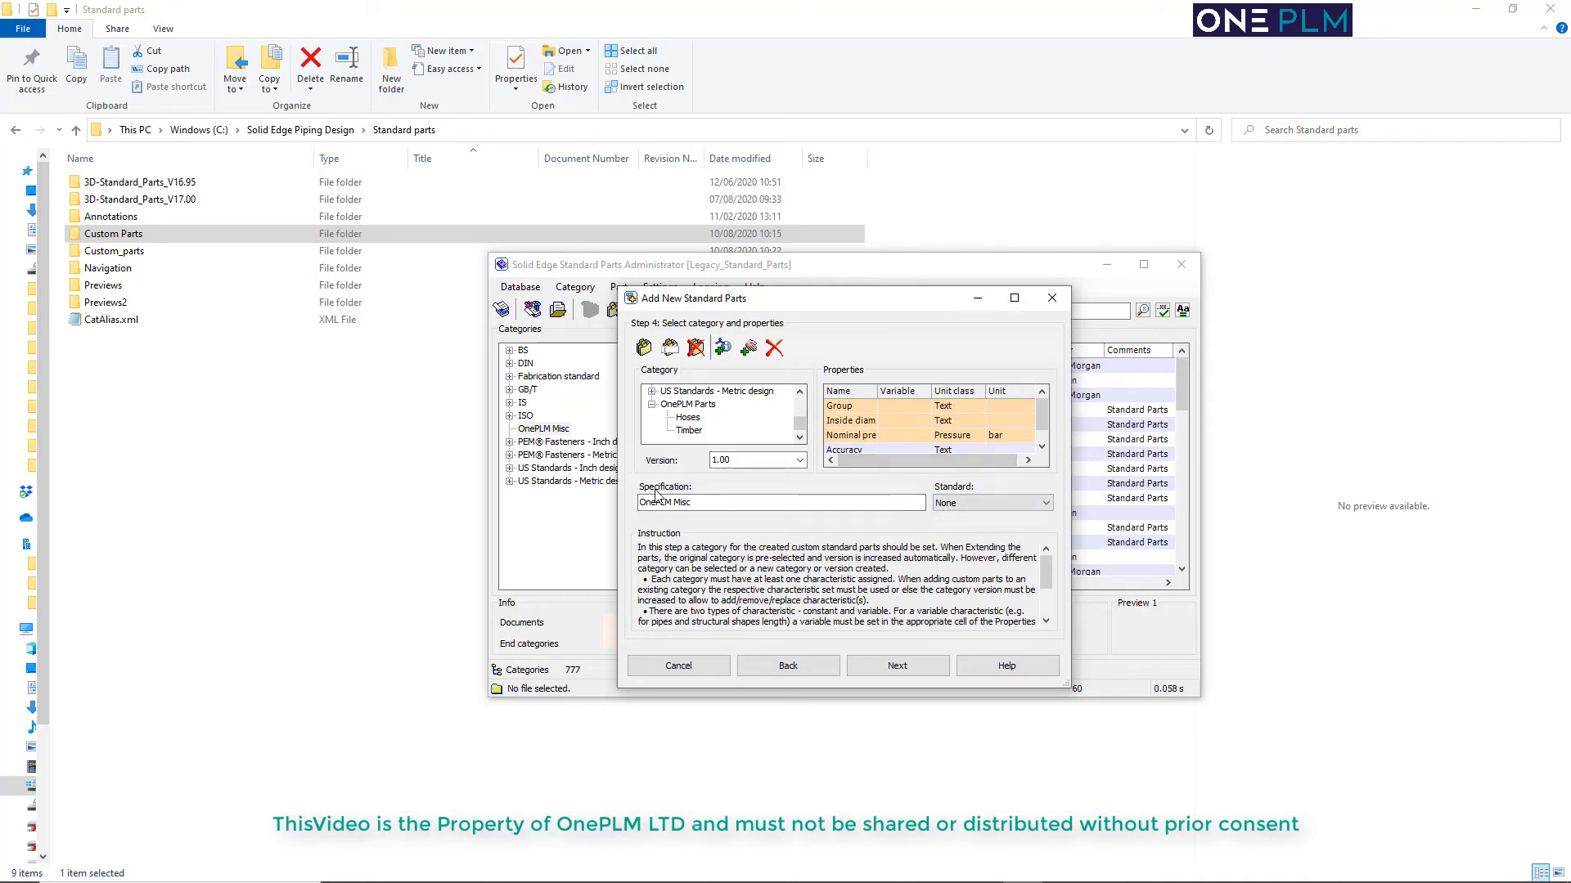
# Set the specification to OnePLM Hoses, select the Hoses category and proceed to entering the part values
pyautogui.click(705, 500)
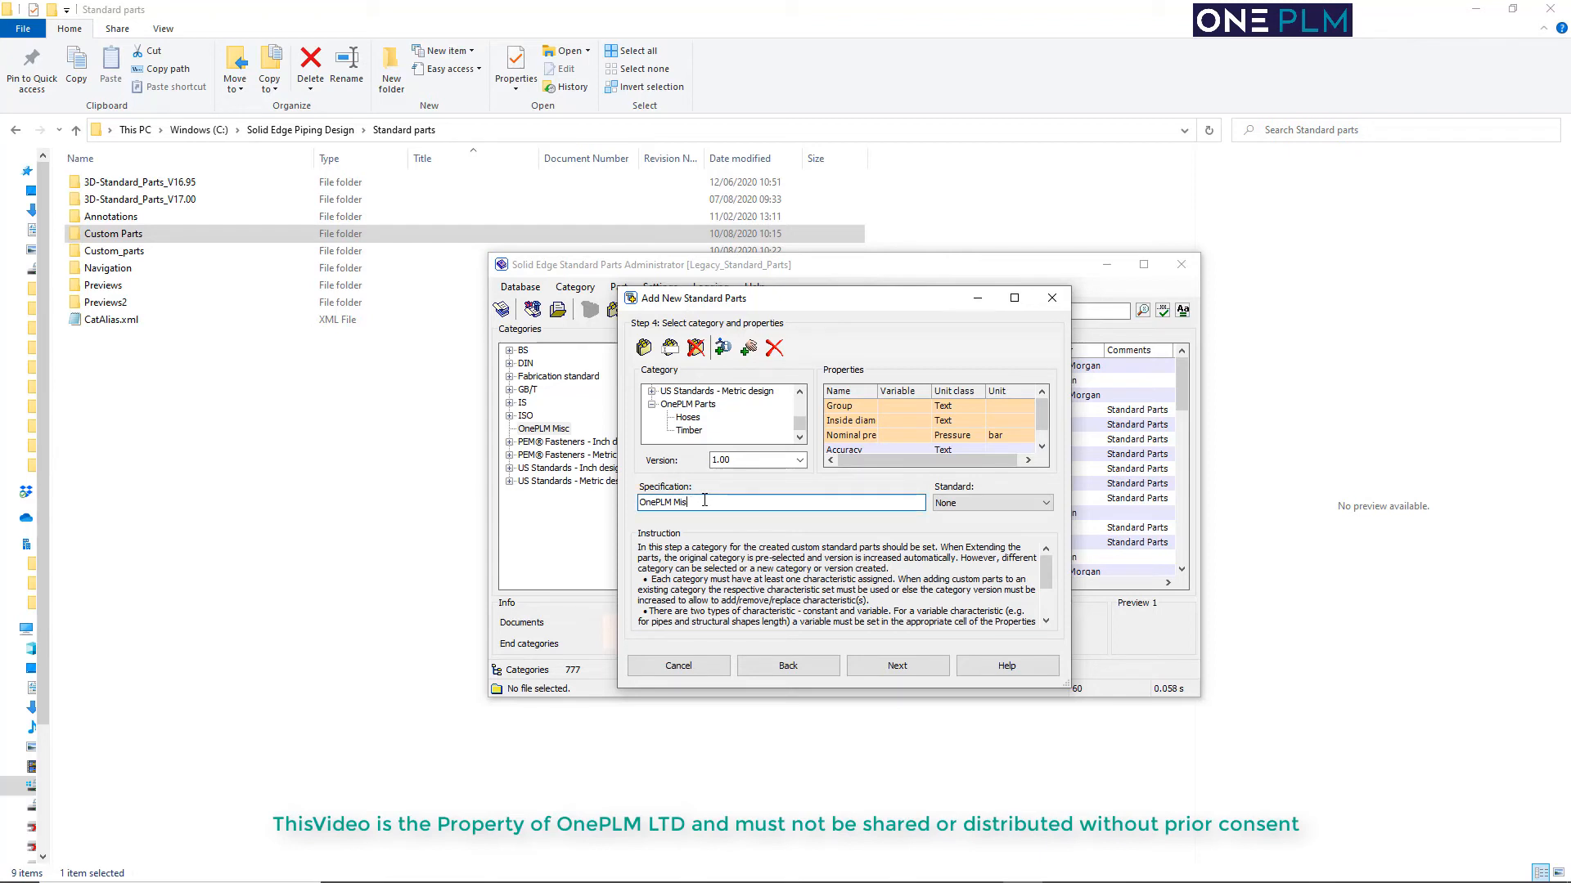
pyautogui.press('BackSpace')
pyautogui.write('Hoses')
pyautogui.click(688, 418)
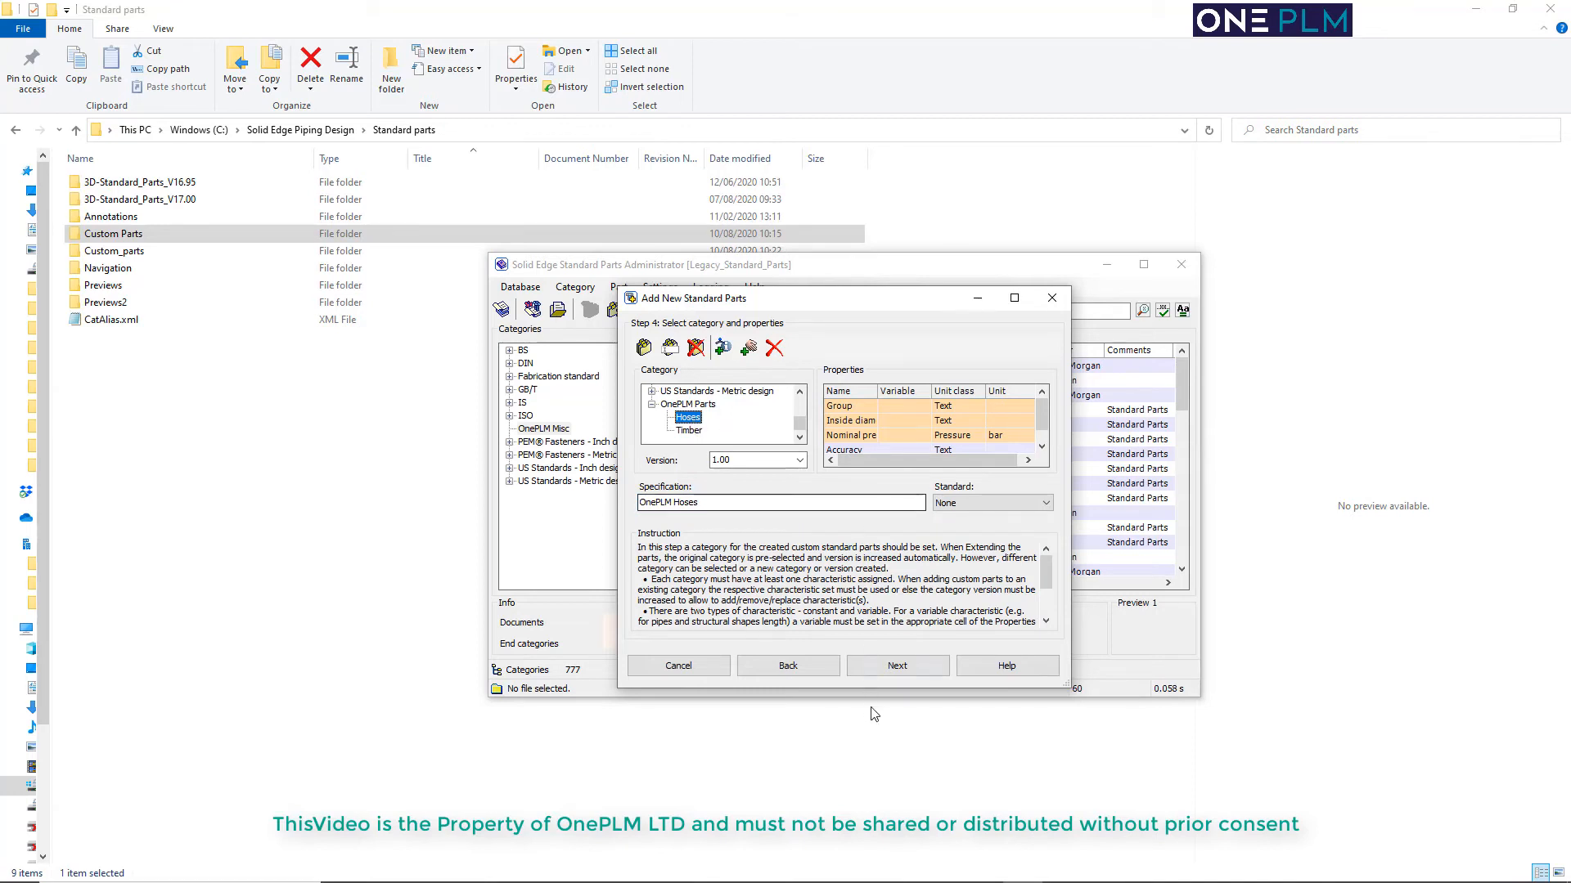
pyautogui.click(897, 666)
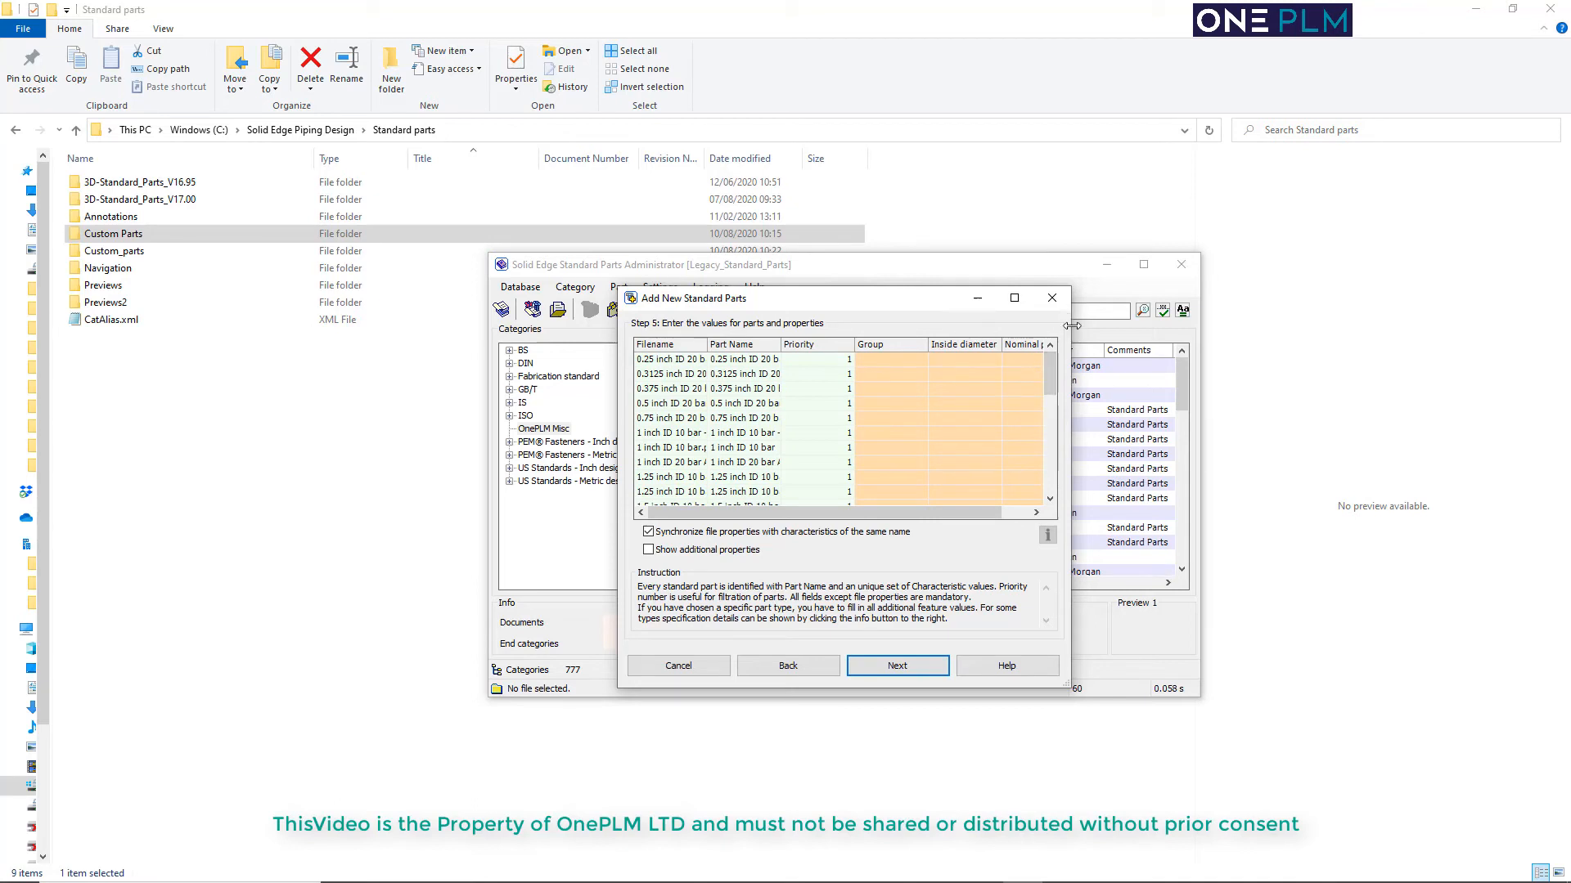
# Enter Air as the Group value for the 20 bar Air Hose parts
pyautogui.moveTo(1071, 326); pyautogui.dragTo(1253, 325)
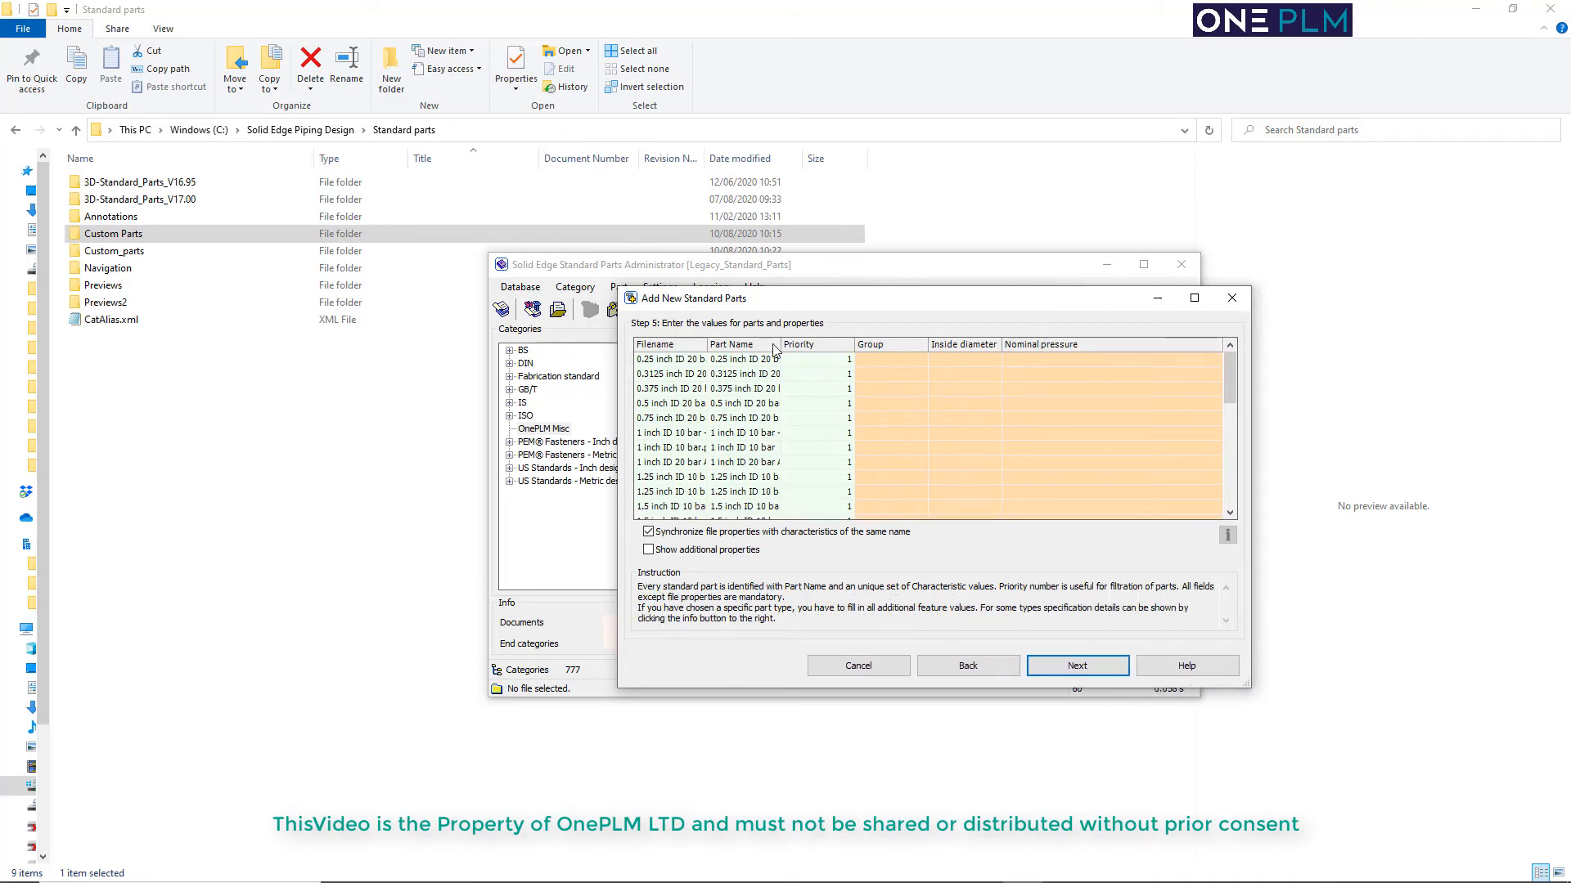
pyautogui.moveTo(780, 344); pyautogui.dragTo(877, 344)
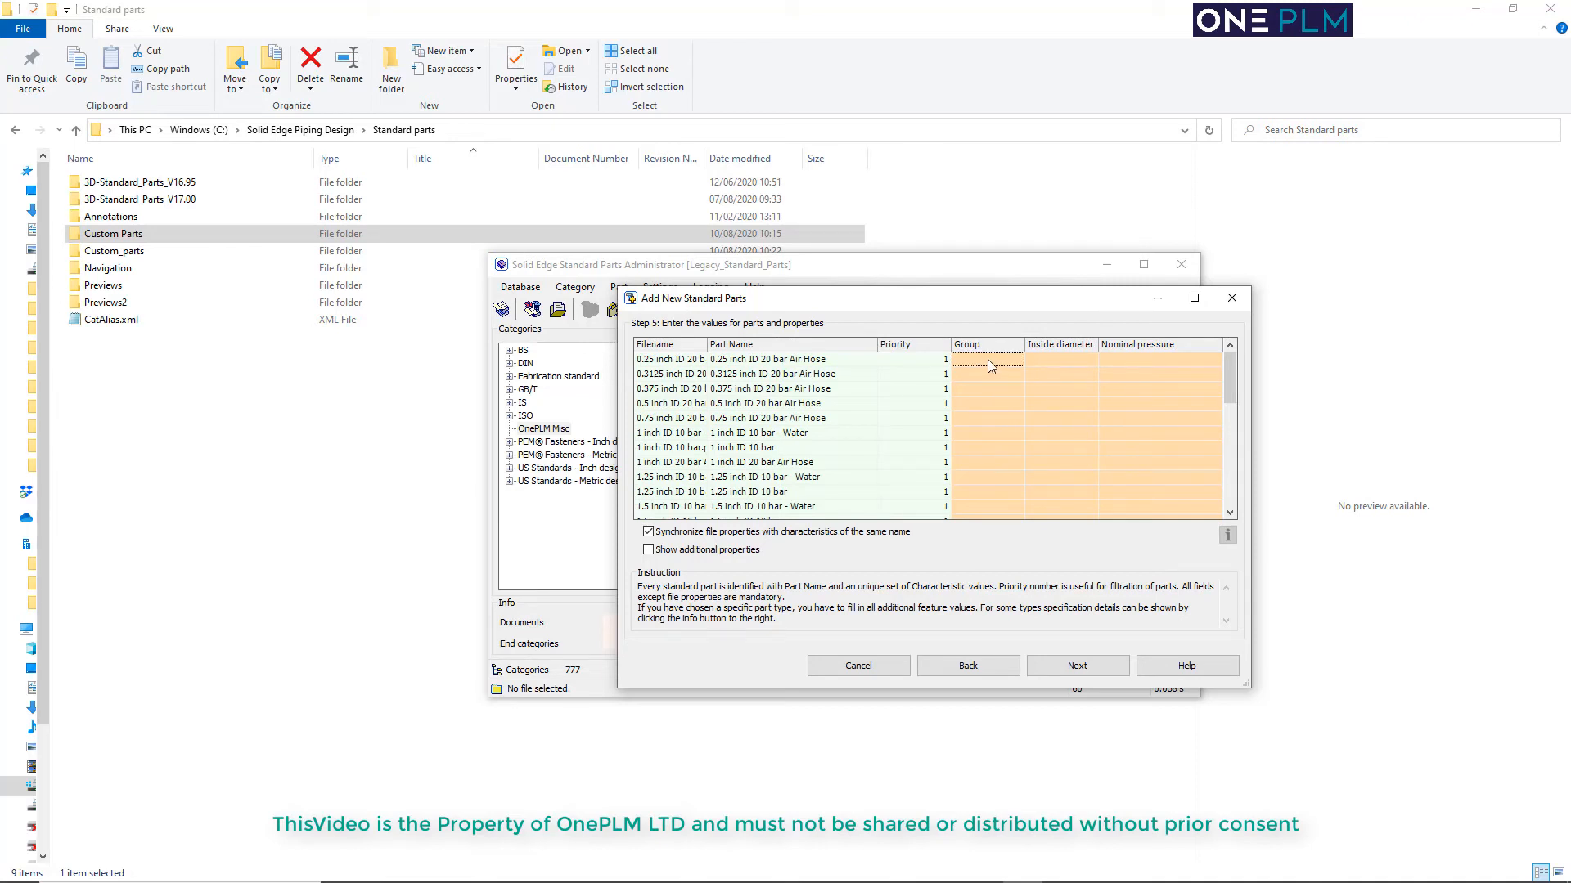
pyautogui.moveTo(941, 687); pyautogui.dragTo(941, 826)
pyautogui.moveTo(981, 288); pyautogui.dragTo(781, 214)
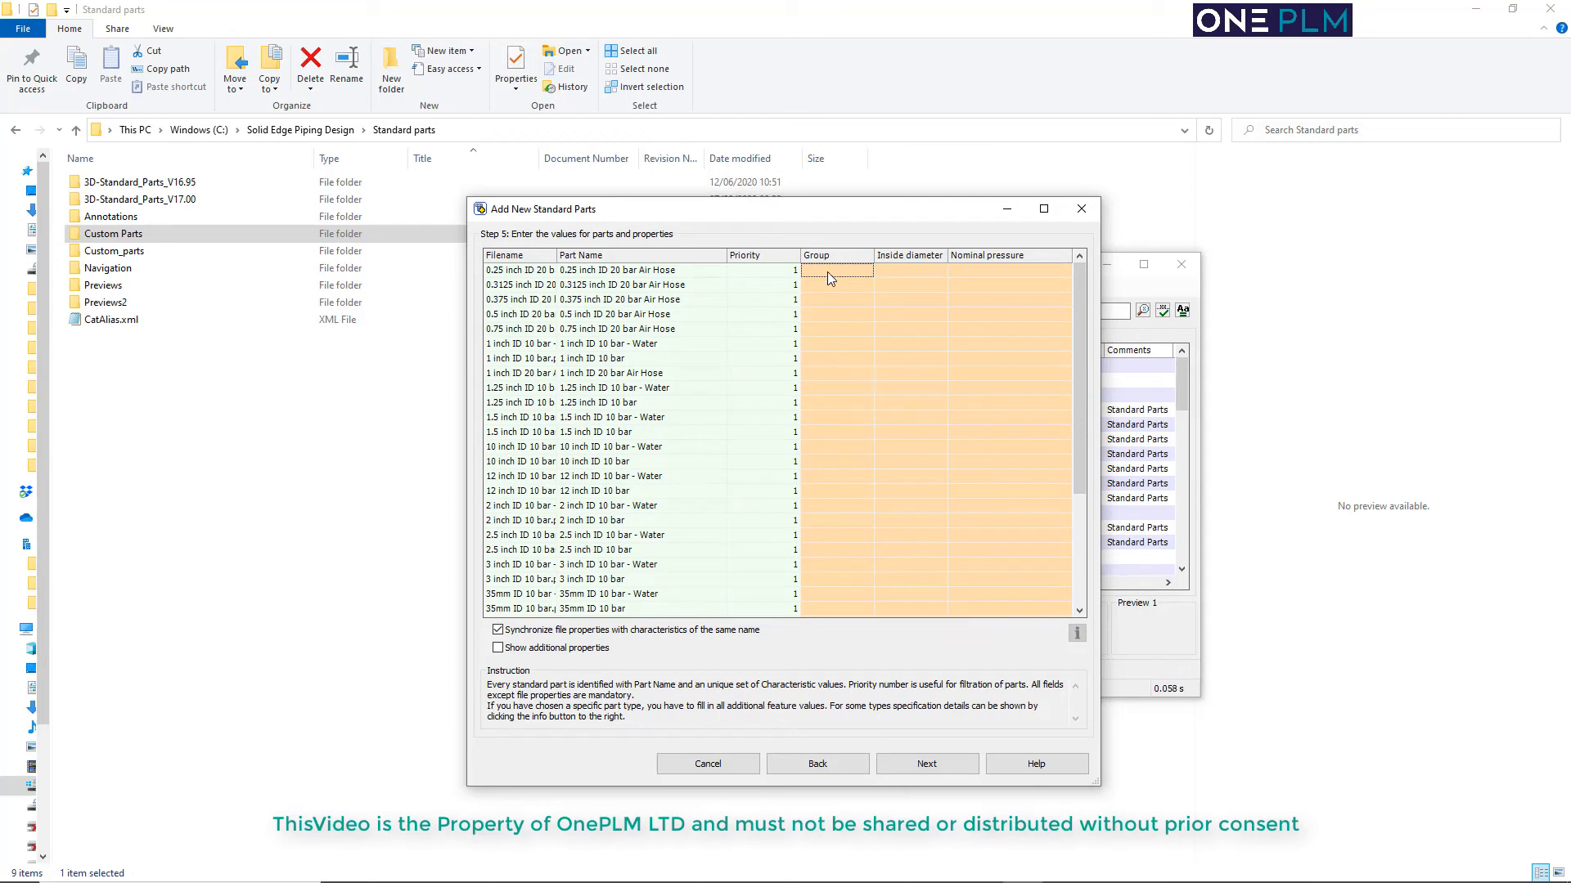
pyautogui.write('Air')
pyautogui.press('Down')
pyautogui.write('Air')
pyautogui.press('Down')
pyautogui.write('Air')
pyautogui.press('Down')
pyautogui.write('Air')
pyautogui.press('Down')
pyautogui.press('Down')
pyautogui.write('Air')
# Enter Water as the Group value for every hose whose part name ends in Water
pyautogui.press('Down')
pyautogui.press('Down')
pyautogui.press('Down')
pyautogui.click(820, 343)
pyautogui.write('Water')
pyautogui.press('Down')
pyautogui.press('Down')
pyautogui.hotkey('ctrl', 'v')
pyautogui.press('Down')
pyautogui.press('Down')
pyautogui.hotkey('ctrl', 'v')
pyautogui.press('Down')
pyautogui.press('Down')
pyautogui.hotkey('ctrl', 'v')
pyautogui.press('Down')
pyautogui.press('Down')
pyautogui.hotkey('ctrl', 'v')
pyautogui.press('Down')
pyautogui.press('Down')
pyautogui.hotkey('ctrl', 'v')
pyautogui.press('Down')
# Enter Chemical as the Group value for all remaining 10 bar hoses without a Water suffix
pyautogui.press('Down')
pyautogui.hotkey('ctrl', 'v')
pyautogui.press('Down')
pyautogui.press('Down')
pyautogui.hotkey('ctrl', 'v')
pyautogui.press('Down')
pyautogui.press('Down')
pyautogui.hotkey('ctrl', 'v')
pyautogui.press('Down')
pyautogui.press('Down')
pyautogui.hotkey('ctrl', 'v')
pyautogui.press('Down')
pyautogui.press('Down')
pyautogui.hotkey('ctrl', 'v')
pyautogui.press('Down')
pyautogui.press('Down')
pyautogui.hotkey('ctrl', 'v')
pyautogui.press('Down')
pyautogui.press('Down')
pyautogui.hotkey('ctrl', 'v')
pyautogui.press('Down')
pyautogui.press('Down')
pyautogui.hotkey('ctrl', 'v')
pyautogui.press('Down')
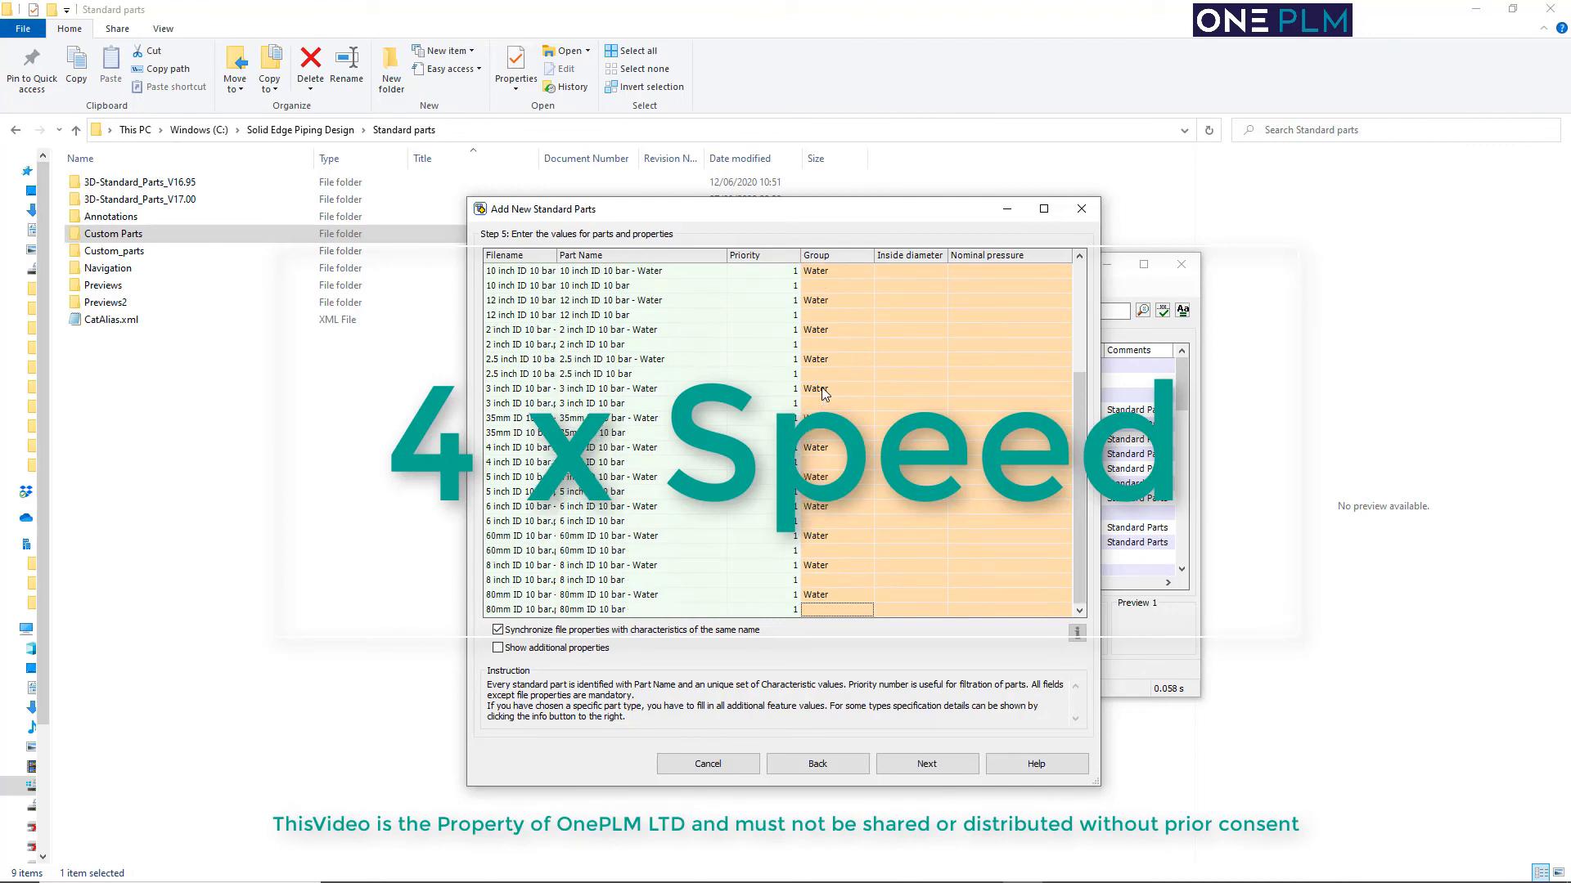
pyautogui.press('Up')
pyautogui.scroll(4, 821, 387)
pyautogui.click(832, 359)
pyautogui.hotkey('ctrl', 'c')
pyautogui.press('Down')
pyautogui.press('Down')
pyautogui.press('Down')
pyautogui.hotkey('ctrl', 'v')
pyautogui.press('Down')
pyautogui.press('Down')
pyautogui.hotkey('ctrl', 'v')
pyautogui.press('Down')
pyautogui.press('Down')
pyautogui.hotkey('ctrl', 'v')
pyautogui.press('Down')
pyautogui.press('Down')
pyautogui.hotkey('ctrl', 'v')
pyautogui.press('Down')
pyautogui.press('Down')
pyautogui.hotkey('ctrl', 'v')
pyautogui.press('Down')
pyautogui.press('Down')
pyautogui.hotkey('ctrl', 'v')
pyautogui.press('Down')
pyautogui.press('Down')
pyautogui.hotkey('ctrl', 'v')
pyautogui.press('Down')
pyautogui.press('Down')
pyautogui.hotkey('ctrl', 'v')
pyautogui.press('Down')
pyautogui.press('Down')
pyautogui.hotkey('ctrl', 'v')
pyautogui.press('Down')
pyautogui.press('Down')
pyautogui.hotkey('ctrl', 'v')
pyautogui.press('Down')
pyautogui.press('Down')
pyautogui.hotkey('ctrl', 'v')
pyautogui.press('Down')
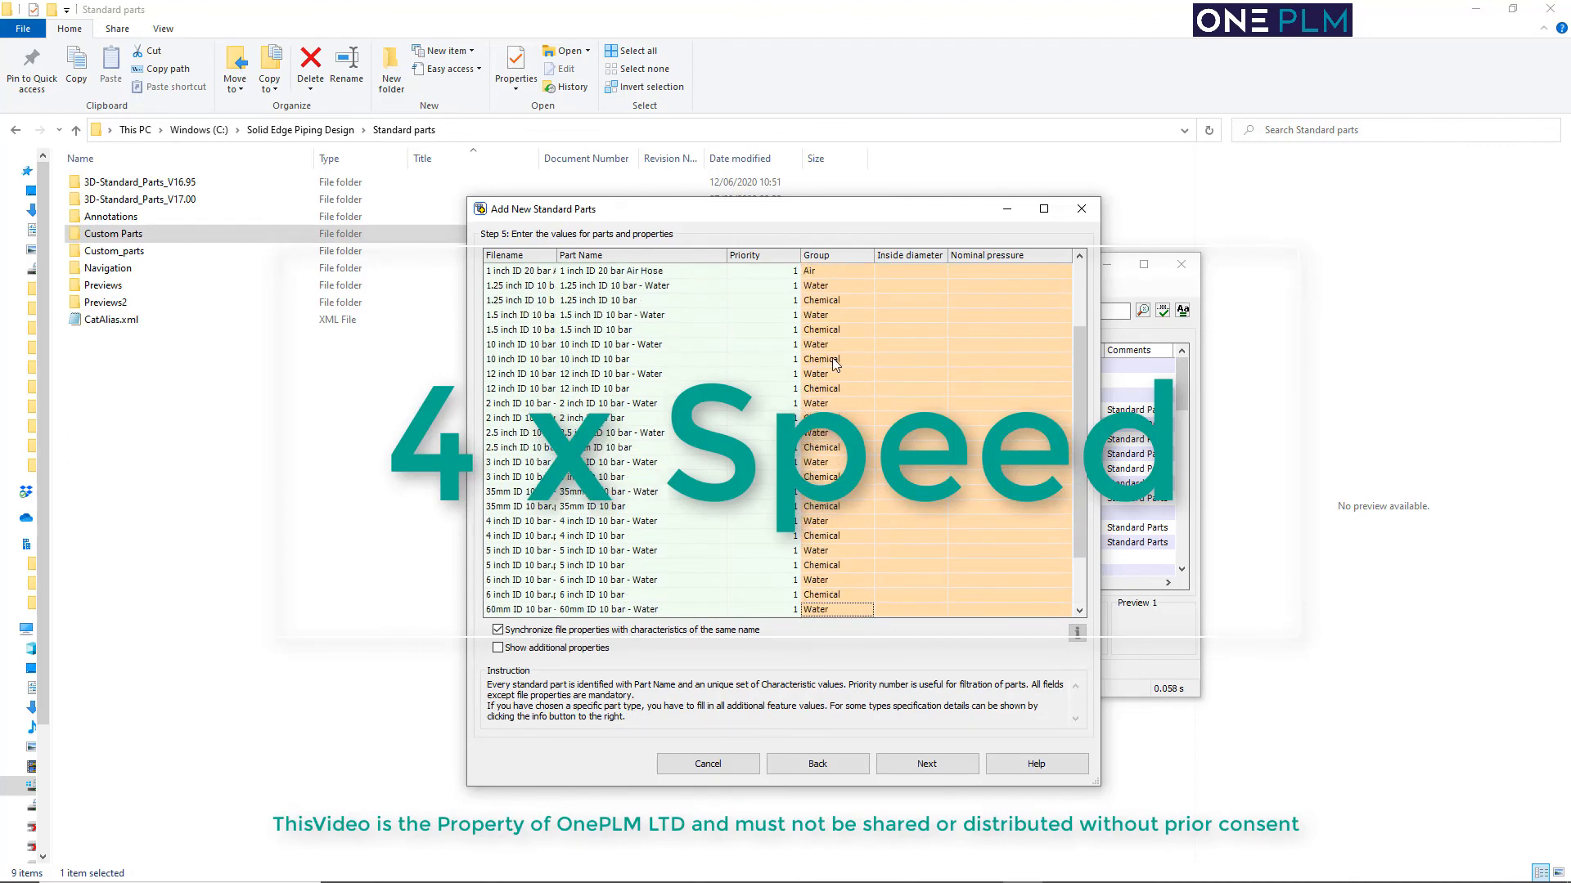
pyautogui.press('Down')
pyautogui.hotkey('ctrl', 'v')
pyautogui.press('Down')
pyautogui.press('Down')
pyautogui.hotkey('ctrl', 'v')
pyautogui.press('Down')
pyautogui.press('Down')
pyautogui.hotkey('ctrl', 'v')
# Fill in the Inside diameter values for the hoses from 0.25in up to 1.5in, matching their part names
pyautogui.scroll(4, 832, 358)
pyautogui.write('0.25in')
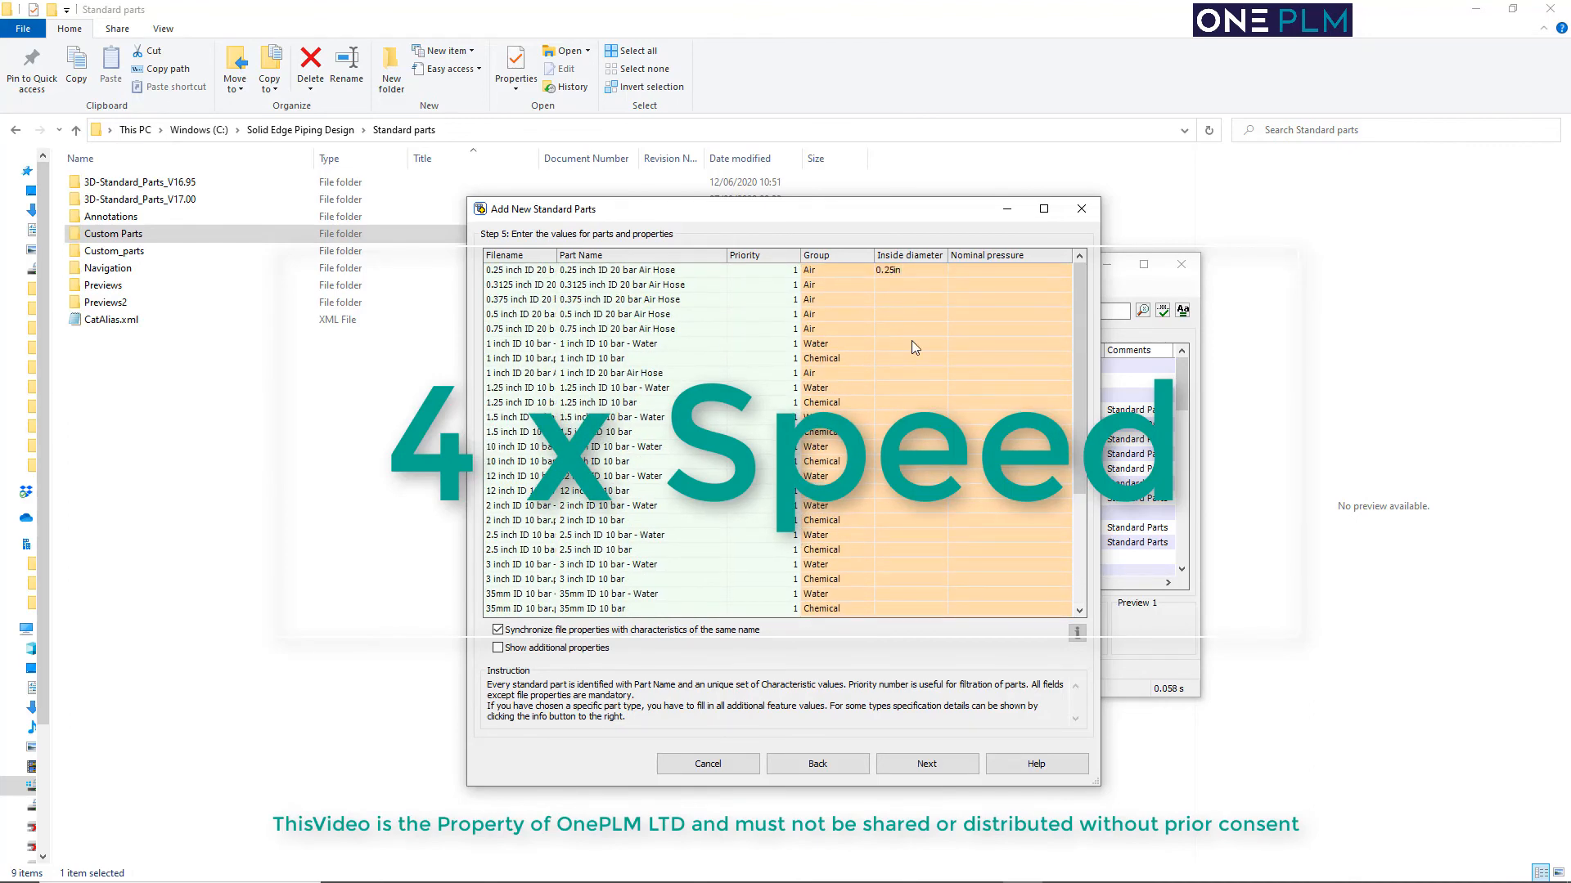
pyautogui.press('Down')
pyautogui.write('0.3125in')
pyautogui.press('Down')
pyautogui.write('1in')
pyautogui.press('Down')
pyautogui.write('1.25in')
pyautogui.press('Down')
pyautogui.write('1.25in')
# Fill in Inside diameter values matching the part names for the 10in, 12in, 2in, 2.5in, 3in and 35mm hoses
pyautogui.press('Down')
pyautogui.write('1.5in')
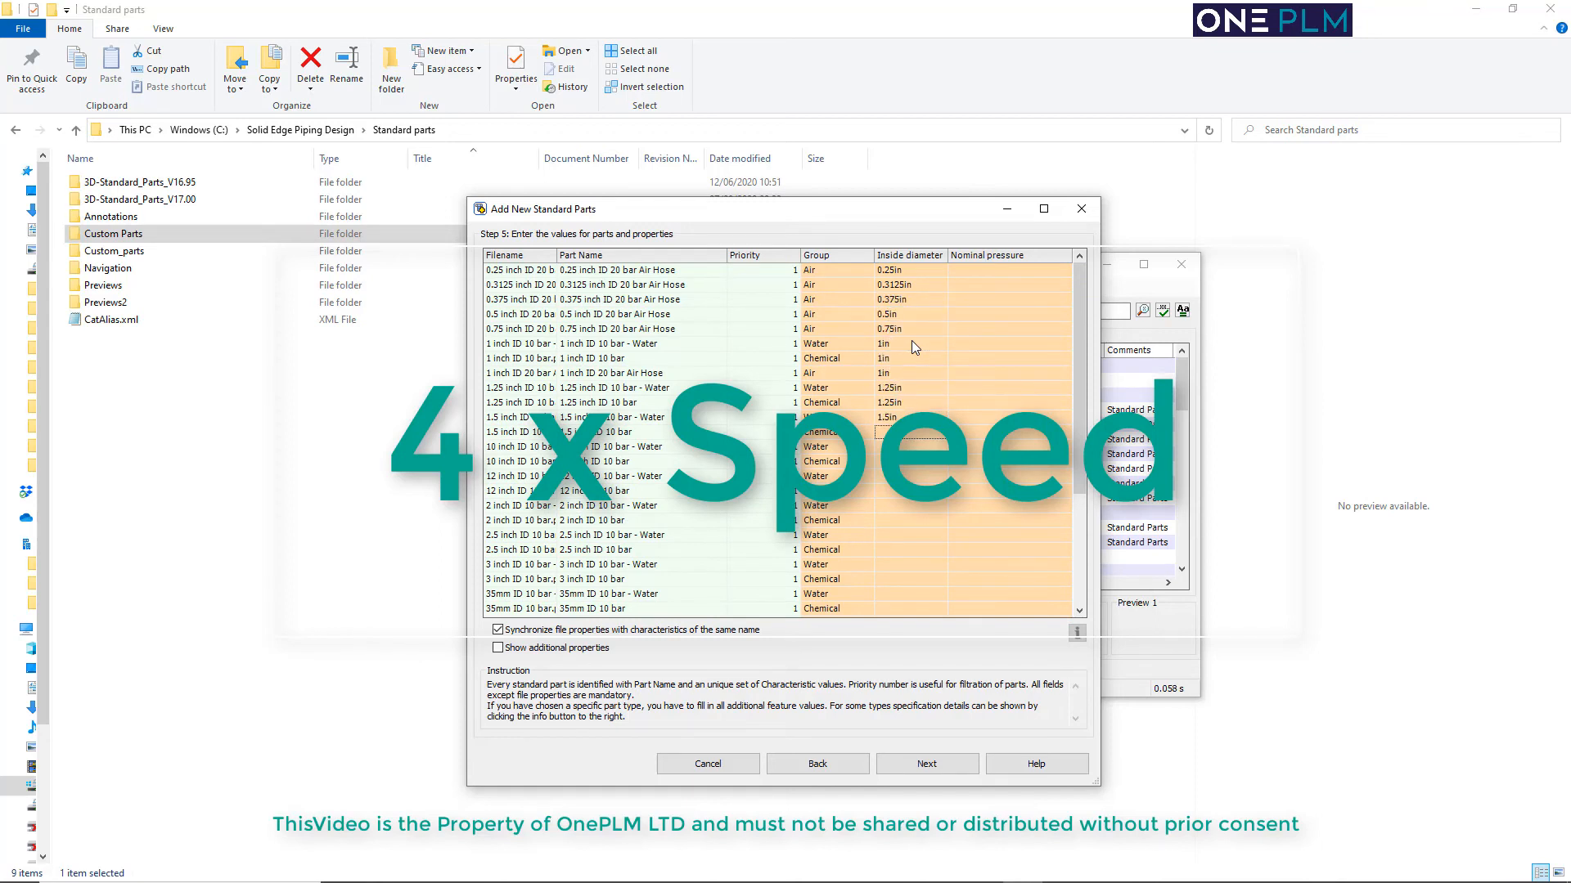
pyautogui.write('12in')
pyautogui.press('Down')
pyautogui.write('12in')
pyautogui.press('Down')
pyautogui.write('2in')
pyautogui.press('Down')
pyautogui.write('2in')
pyautogui.press('Down')
pyautogui.write('2.5in')
pyautogui.press('Down')
pyautogui.write('2.5in')
# Complete the Inside diameter values for the 4in, 5in, 6in, 60mm, 8in and 80mm hoses
pyautogui.press('Down')
pyautogui.write('3in')
pyautogui.press('Down')
pyautogui.write('3in')
pyautogui.press('Down')
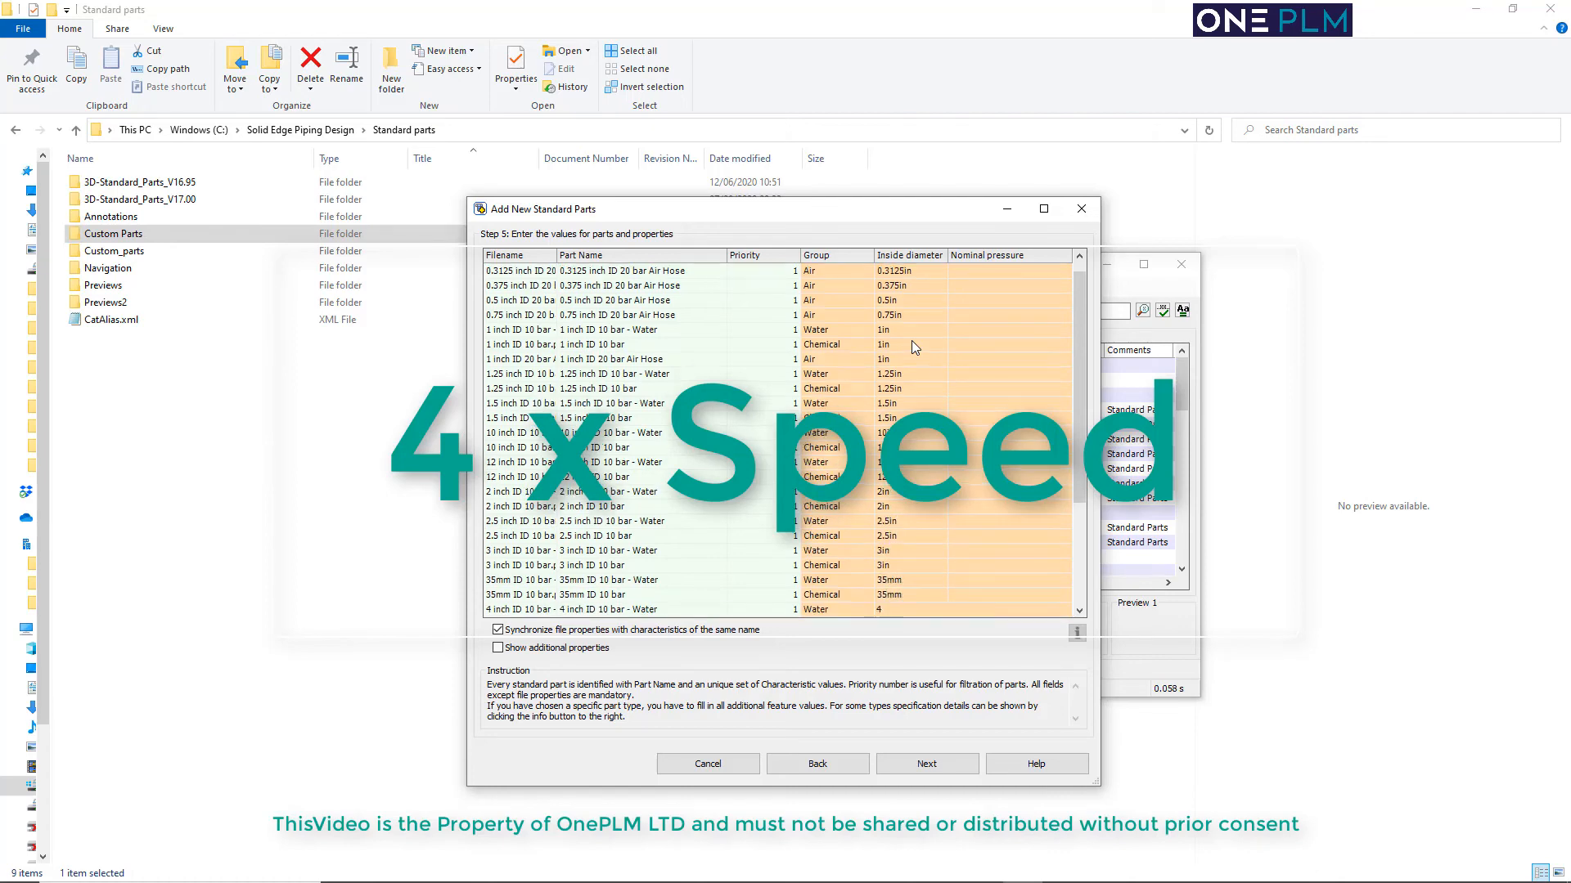
pyautogui.write('in')
pyautogui.press('Down')
pyautogui.write('5in')
pyautogui.press('Down')
pyautogui.write('6in')
# Set the Nominal pressure to 20 for the Air hoses and 10 for all Water and Chemical hoses
pyautogui.press('Down')
pyautogui.write('6in')
pyautogui.press('Down')
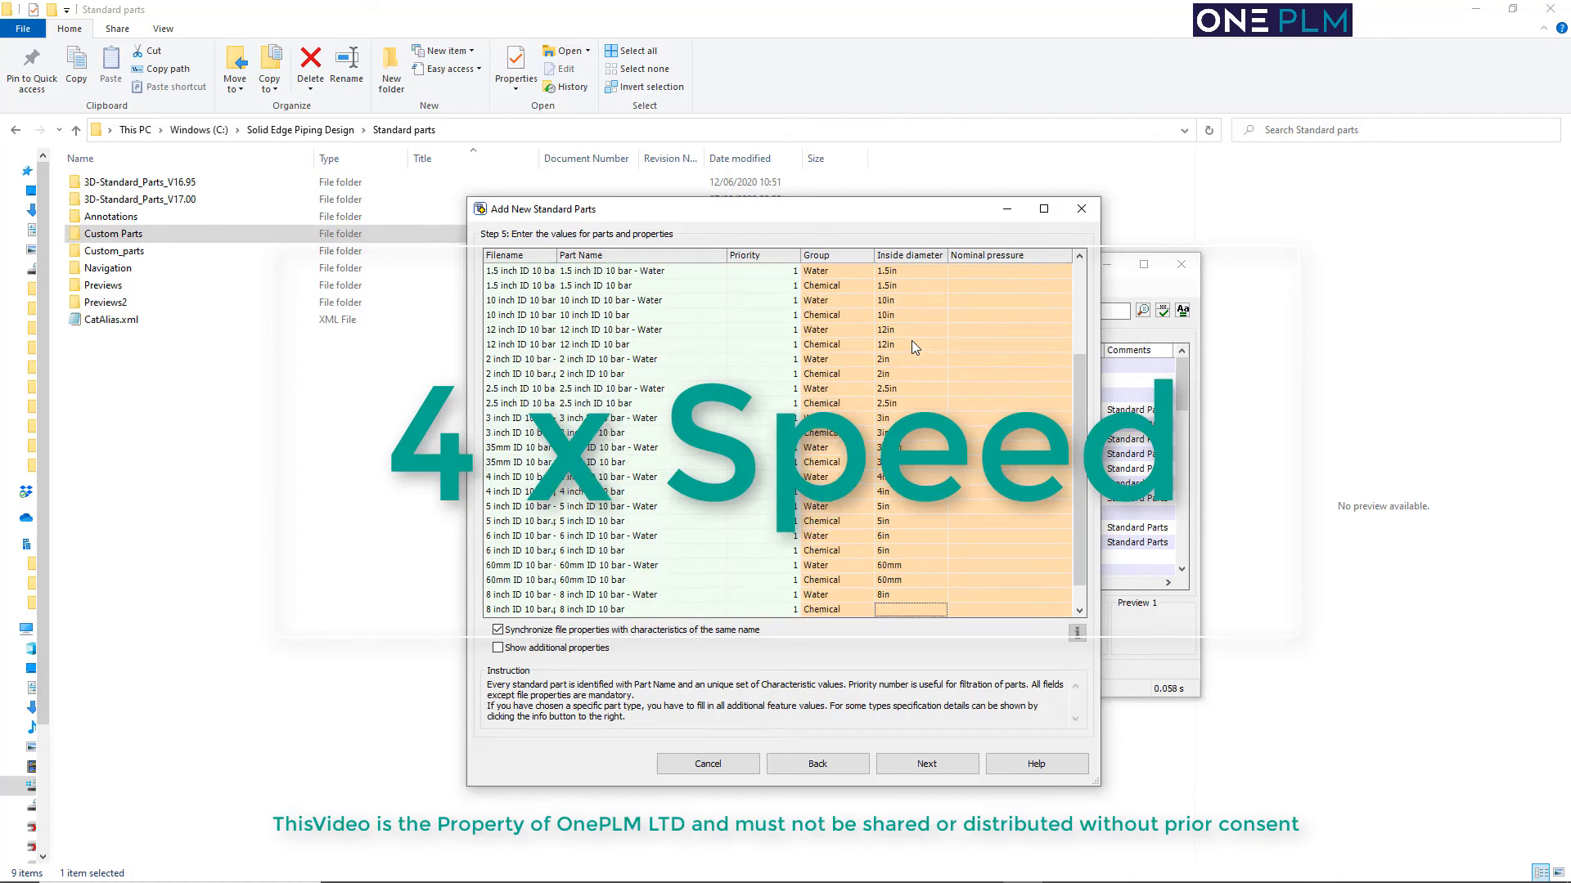
pyautogui.write('0mm')
pyautogui.scroll(4, 911, 340)
pyautogui.click(988, 268)
pyautogui.write('20')
pyautogui.press('Down')
pyautogui.write('20')
pyautogui.press('Down')
pyautogui.write('20')
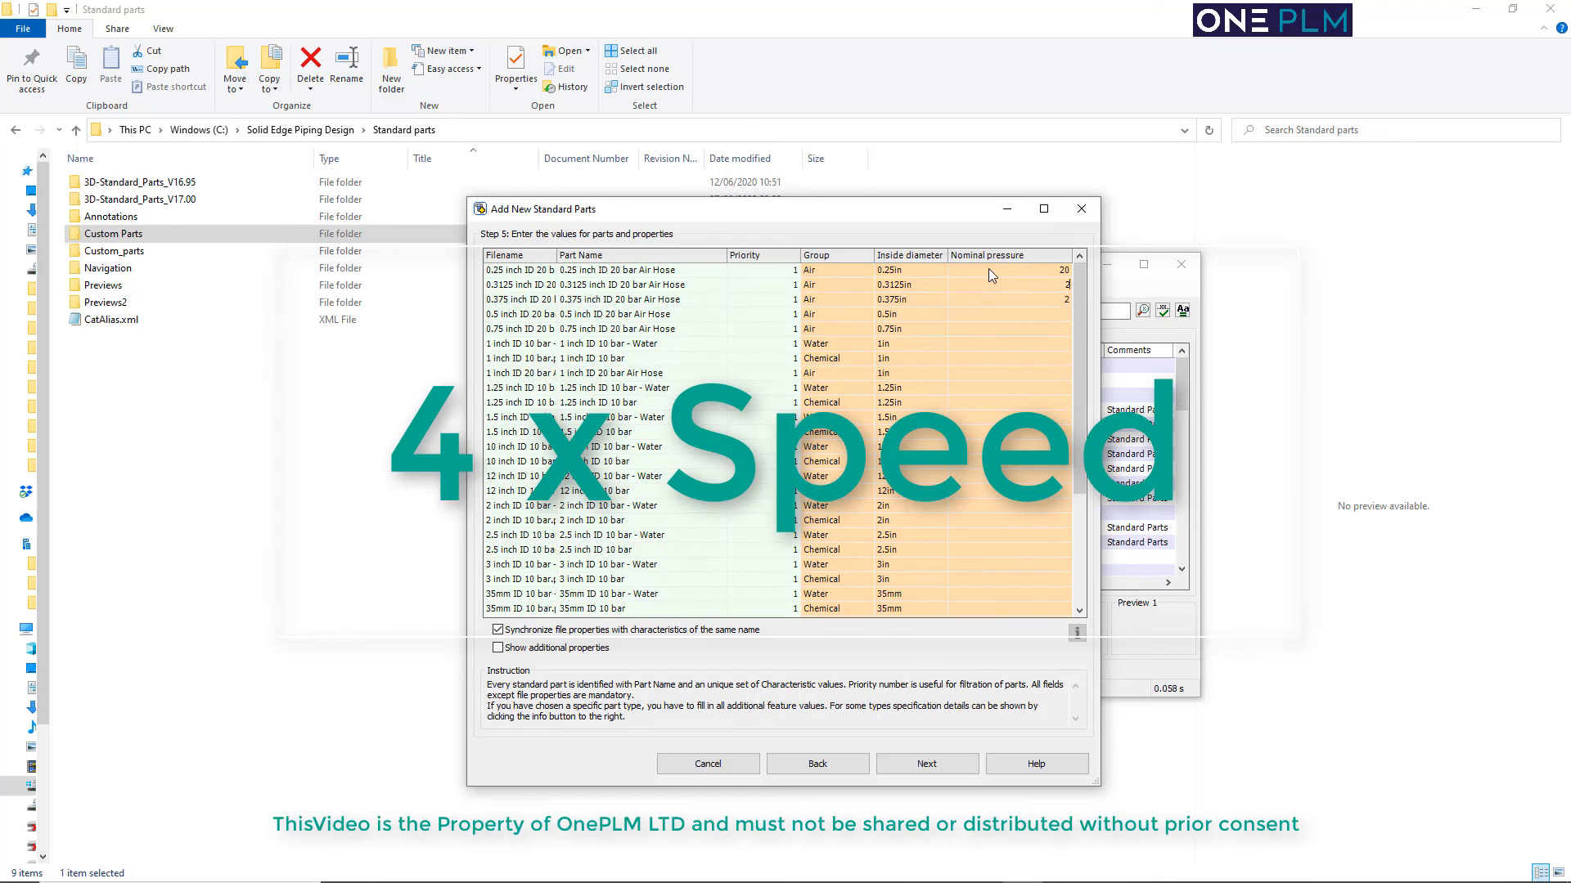
pyautogui.write('10')
pyautogui.press('Down')
pyautogui.write('20')
pyautogui.press('Down')
pyautogui.write('10')
pyautogui.press('Down')
pyautogui.write('10')
pyautogui.press('Down')
pyautogui.write('10')
pyautogui.press('Down')
pyautogui.write('10')
pyautogui.press('Down')
pyautogui.write('10')
pyautogui.press('Down')
pyautogui.write('10')
pyautogui.press('Down')
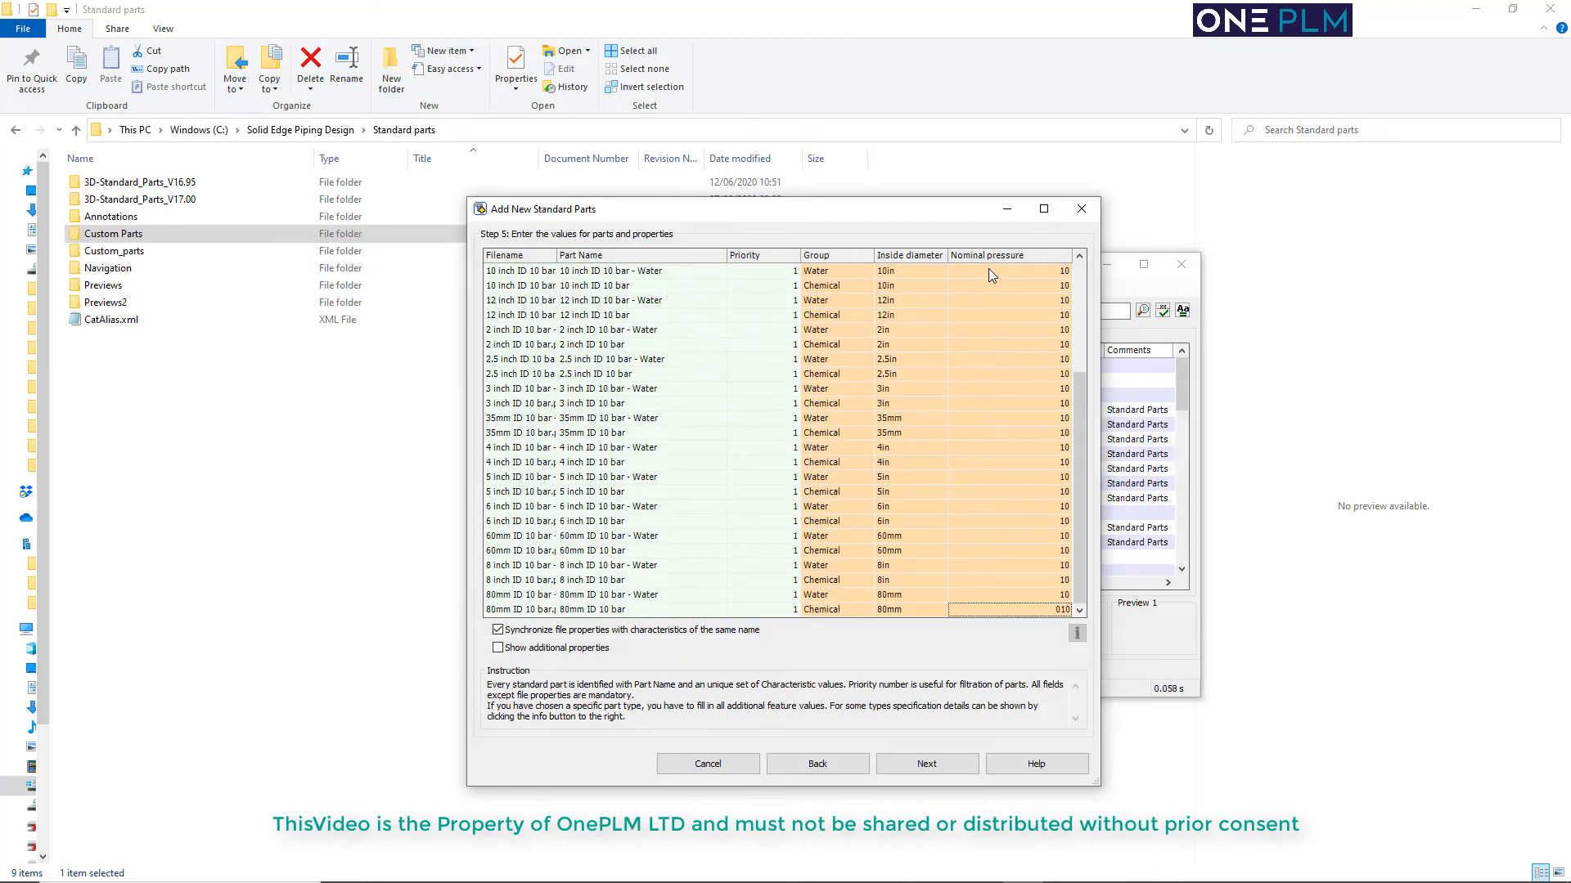
pyautogui.write('10')
# Skip the visual navigation category, write the hose part information and finish adding the parts
pyautogui.click(920, 769)
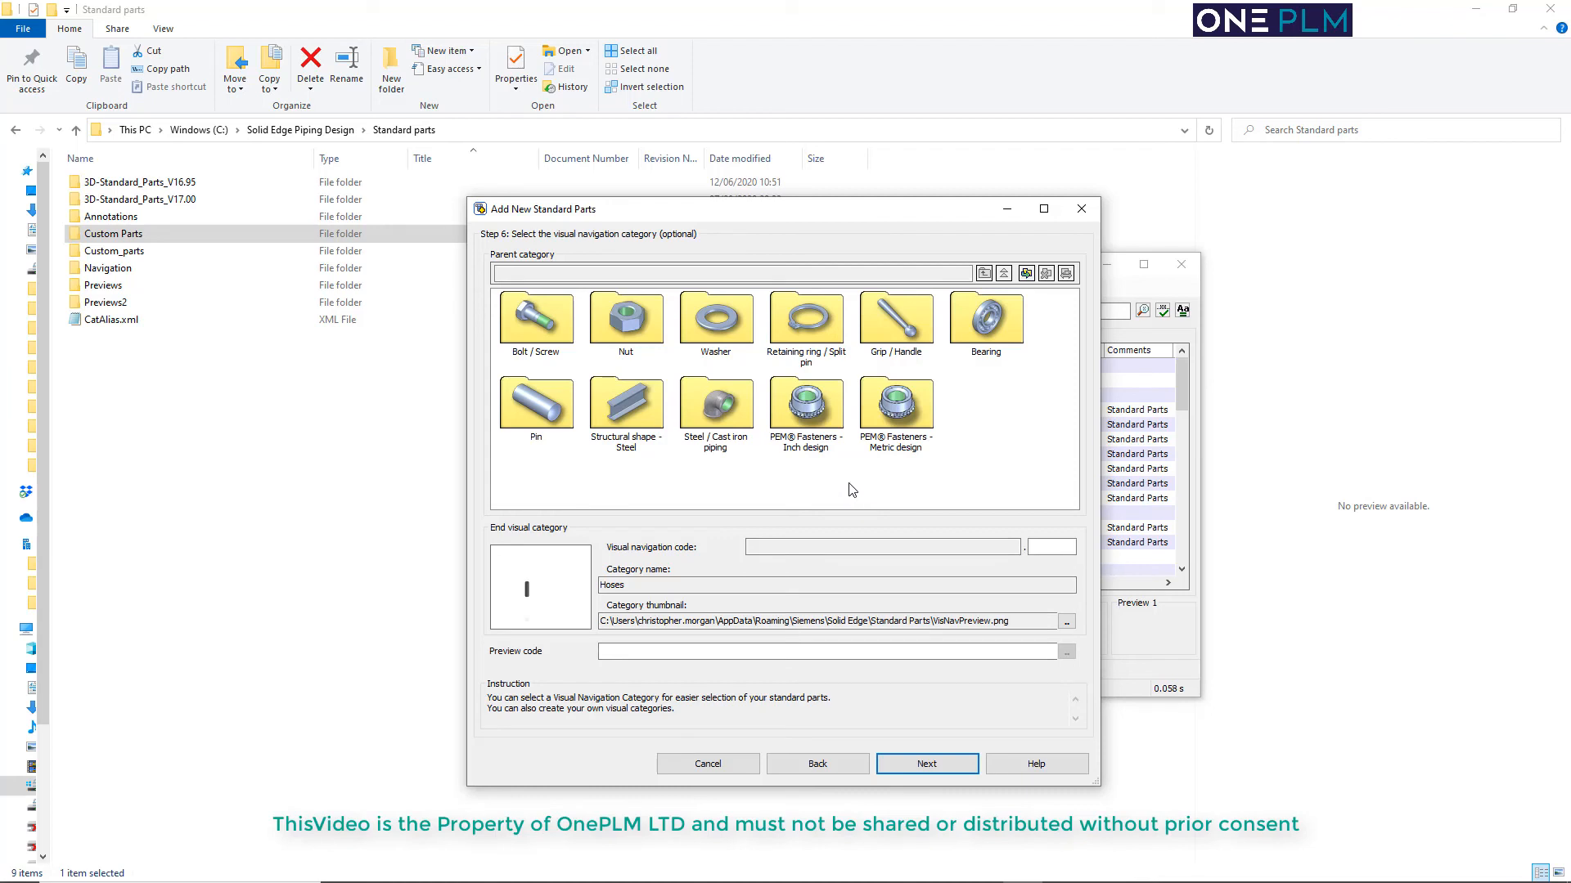
pyautogui.click(927, 764)
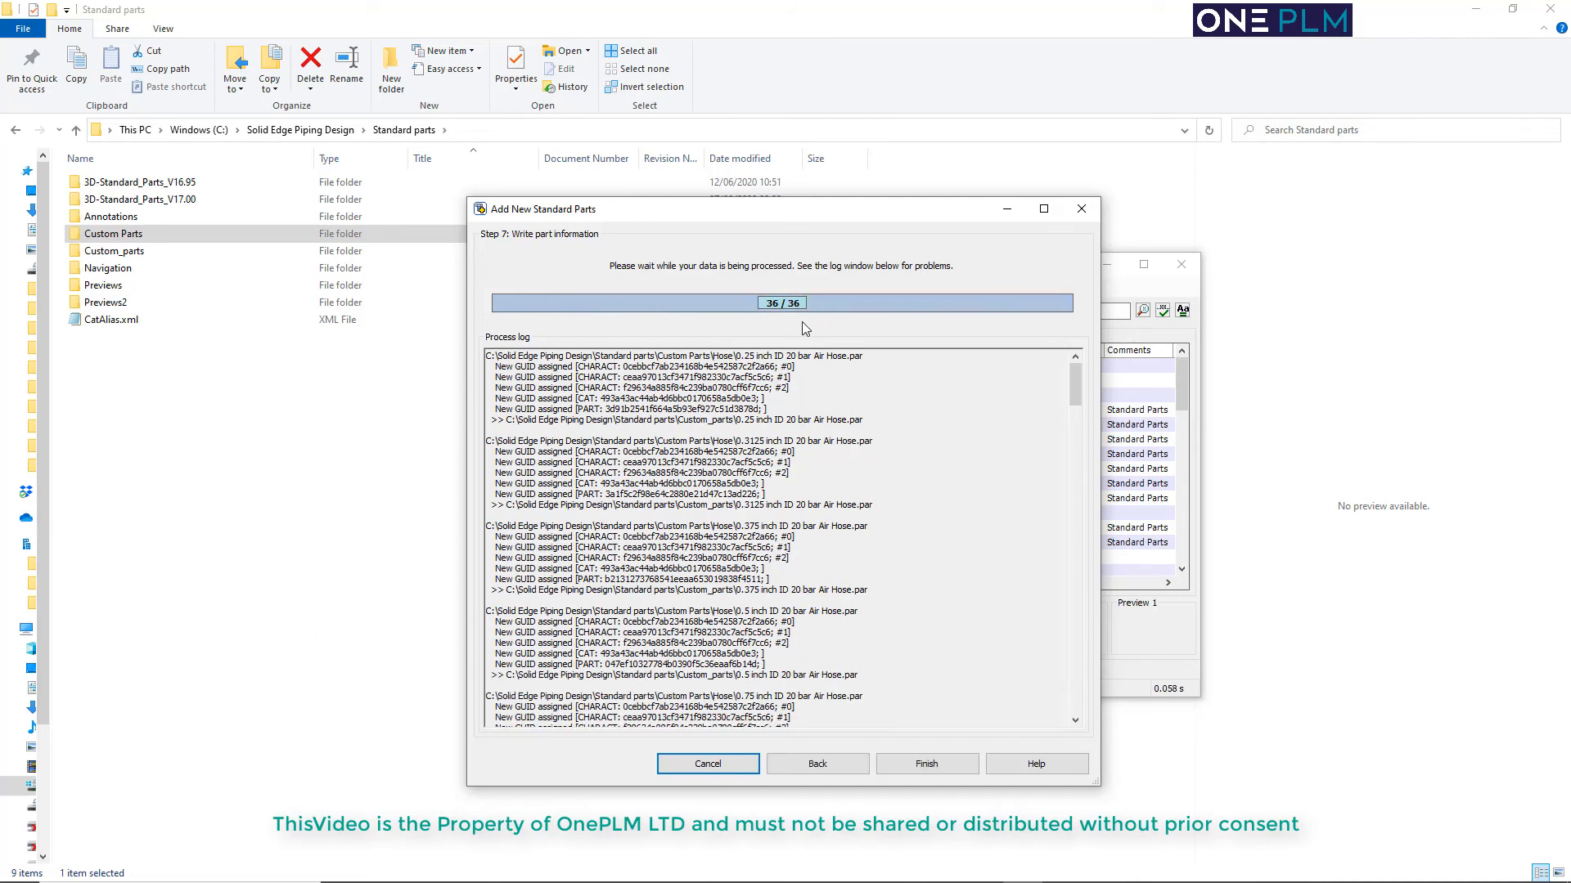
pyautogui.click(934, 764)
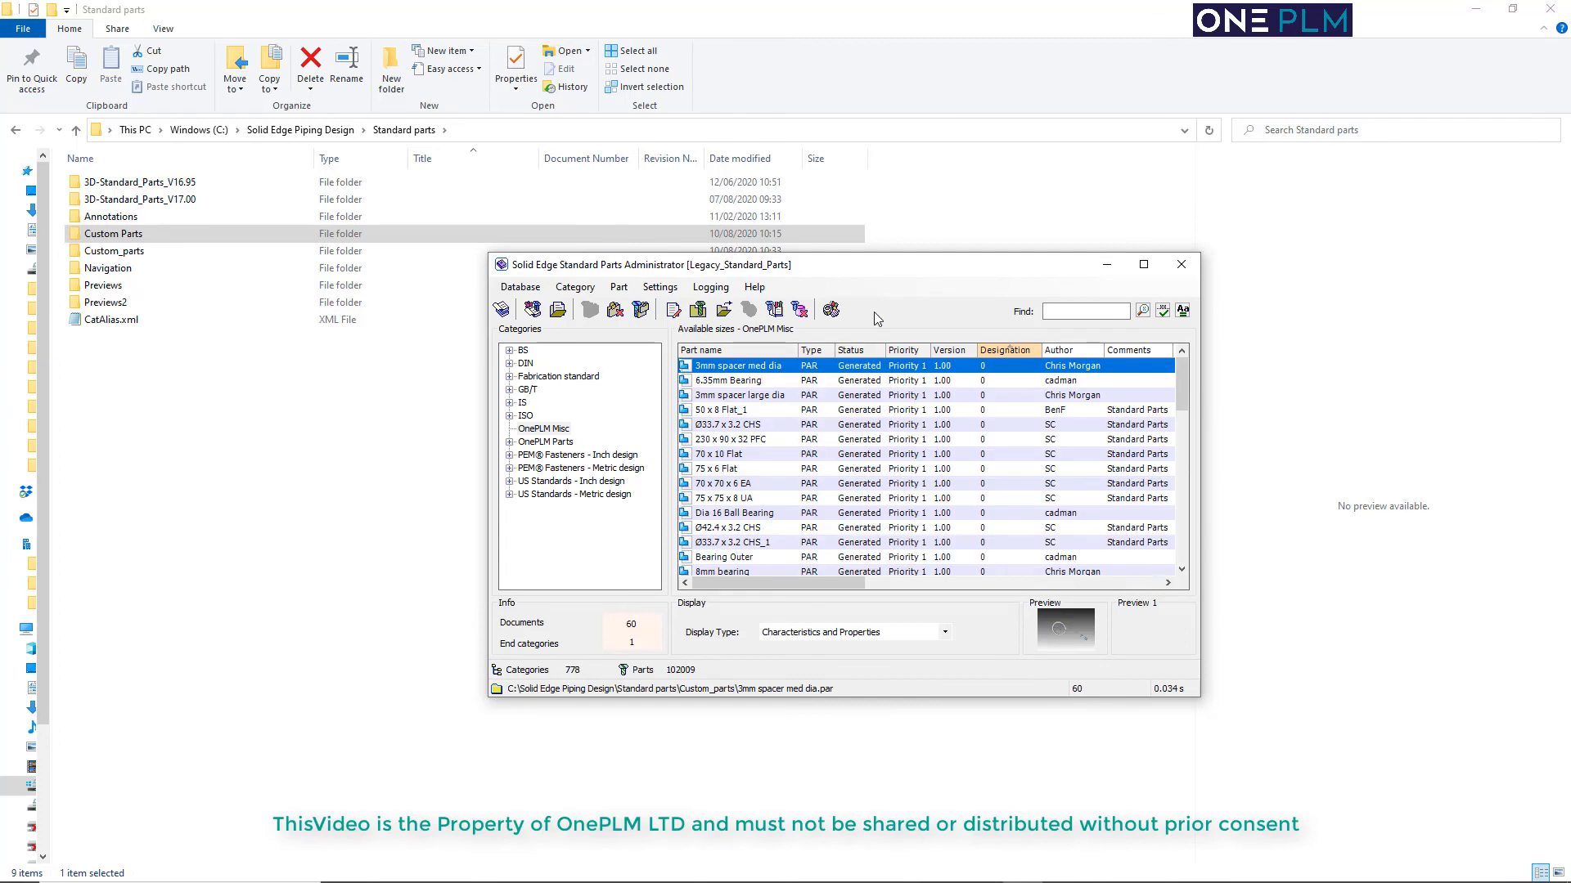
# Update the database for the OnePLM Misc and OnePLM Parts categories, and close the Standard Parts Administrator
pyautogui.click(519, 288)
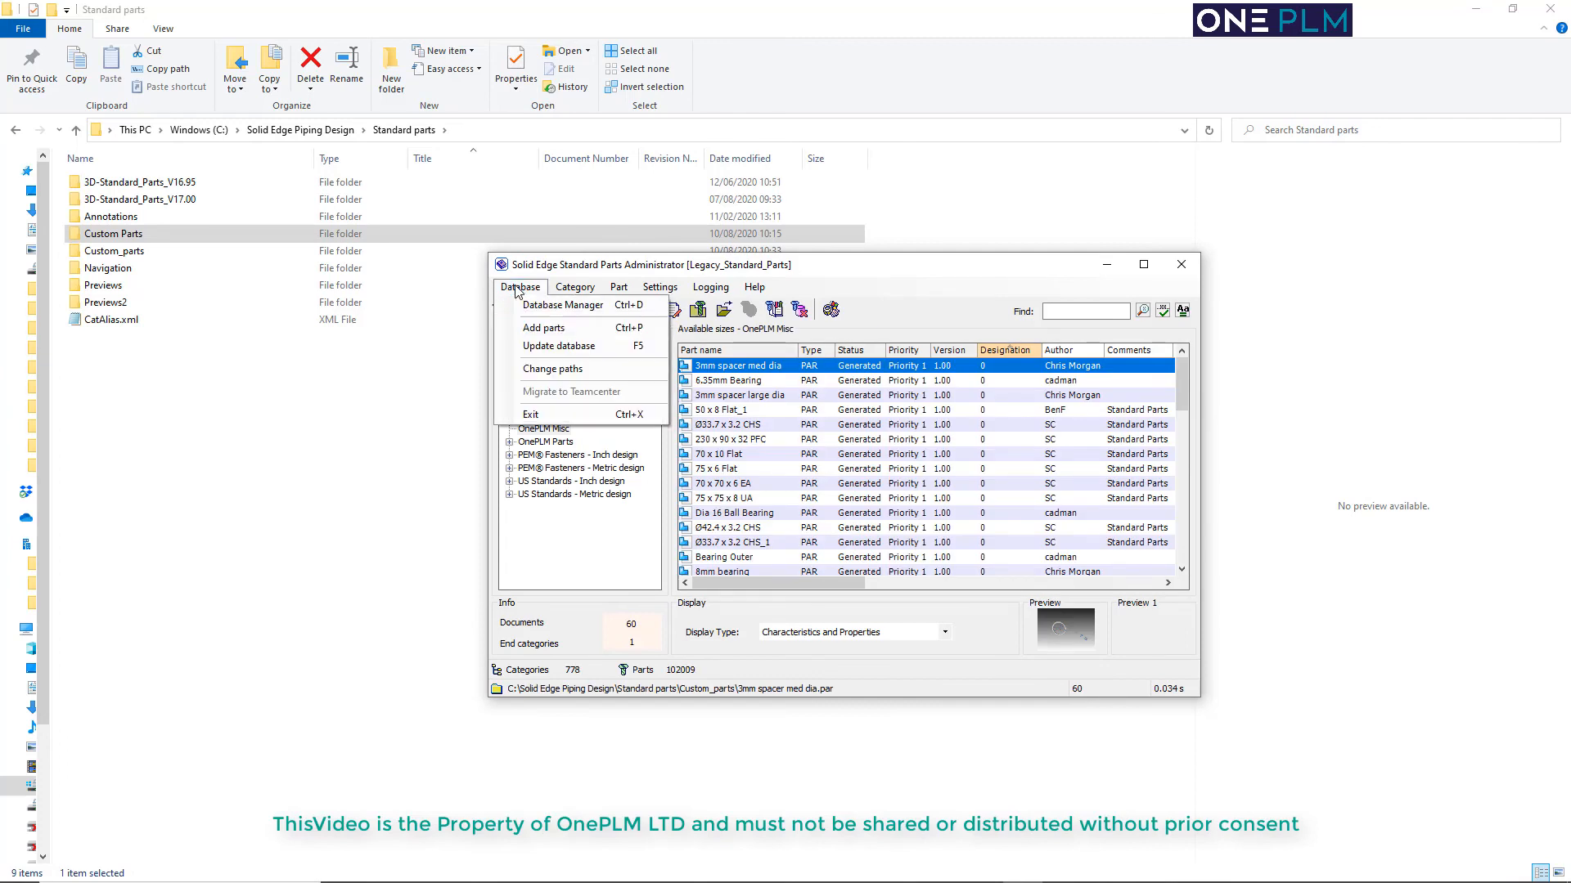
pyautogui.click(556, 347)
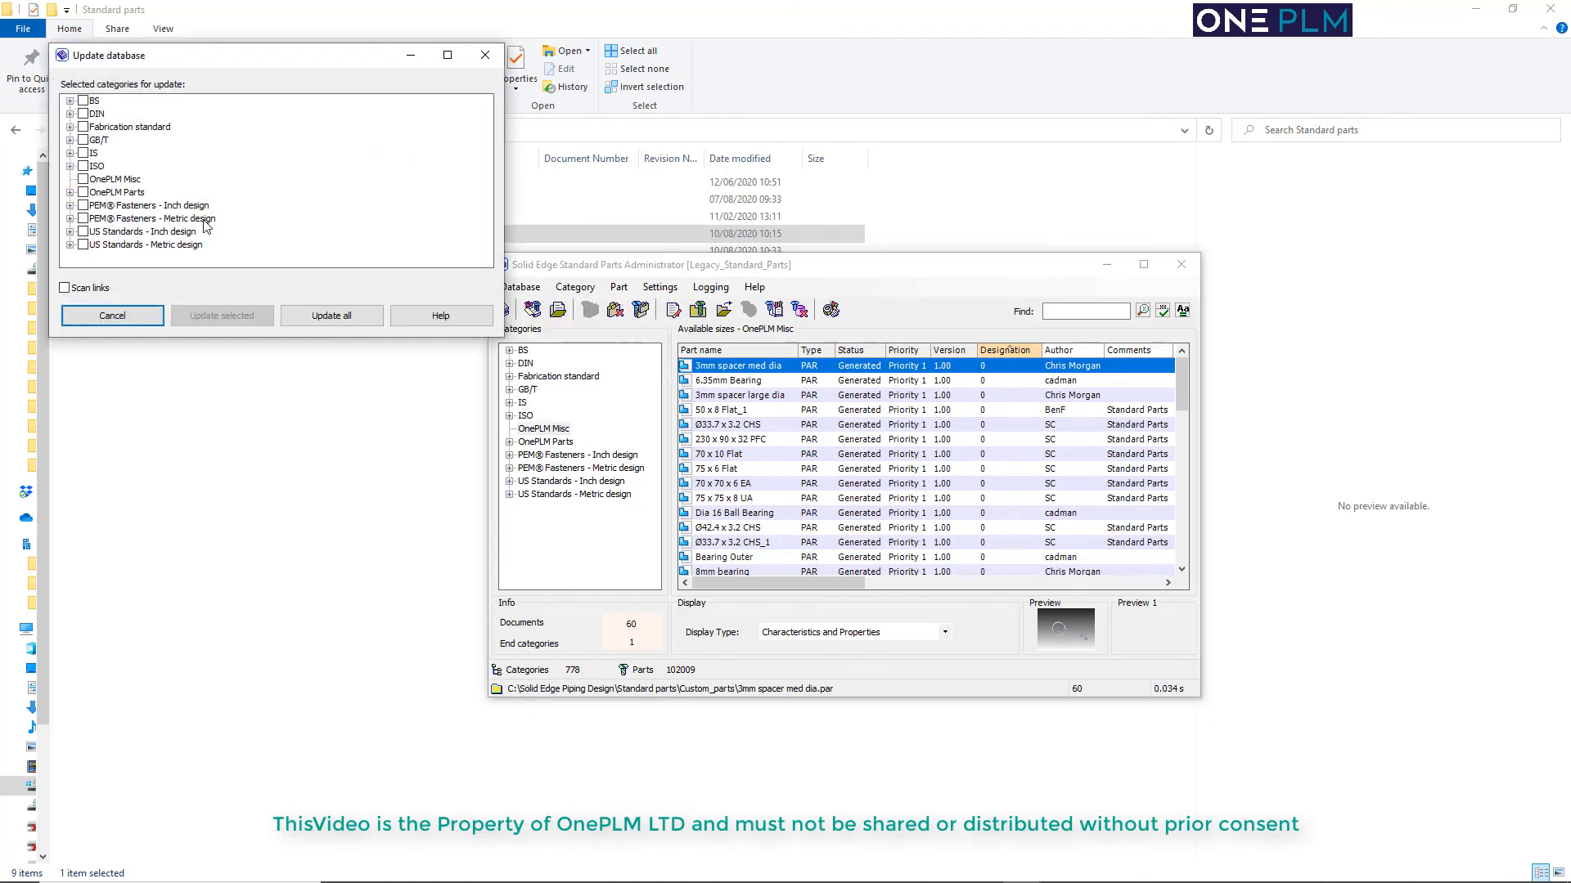
pyautogui.click(83, 179)
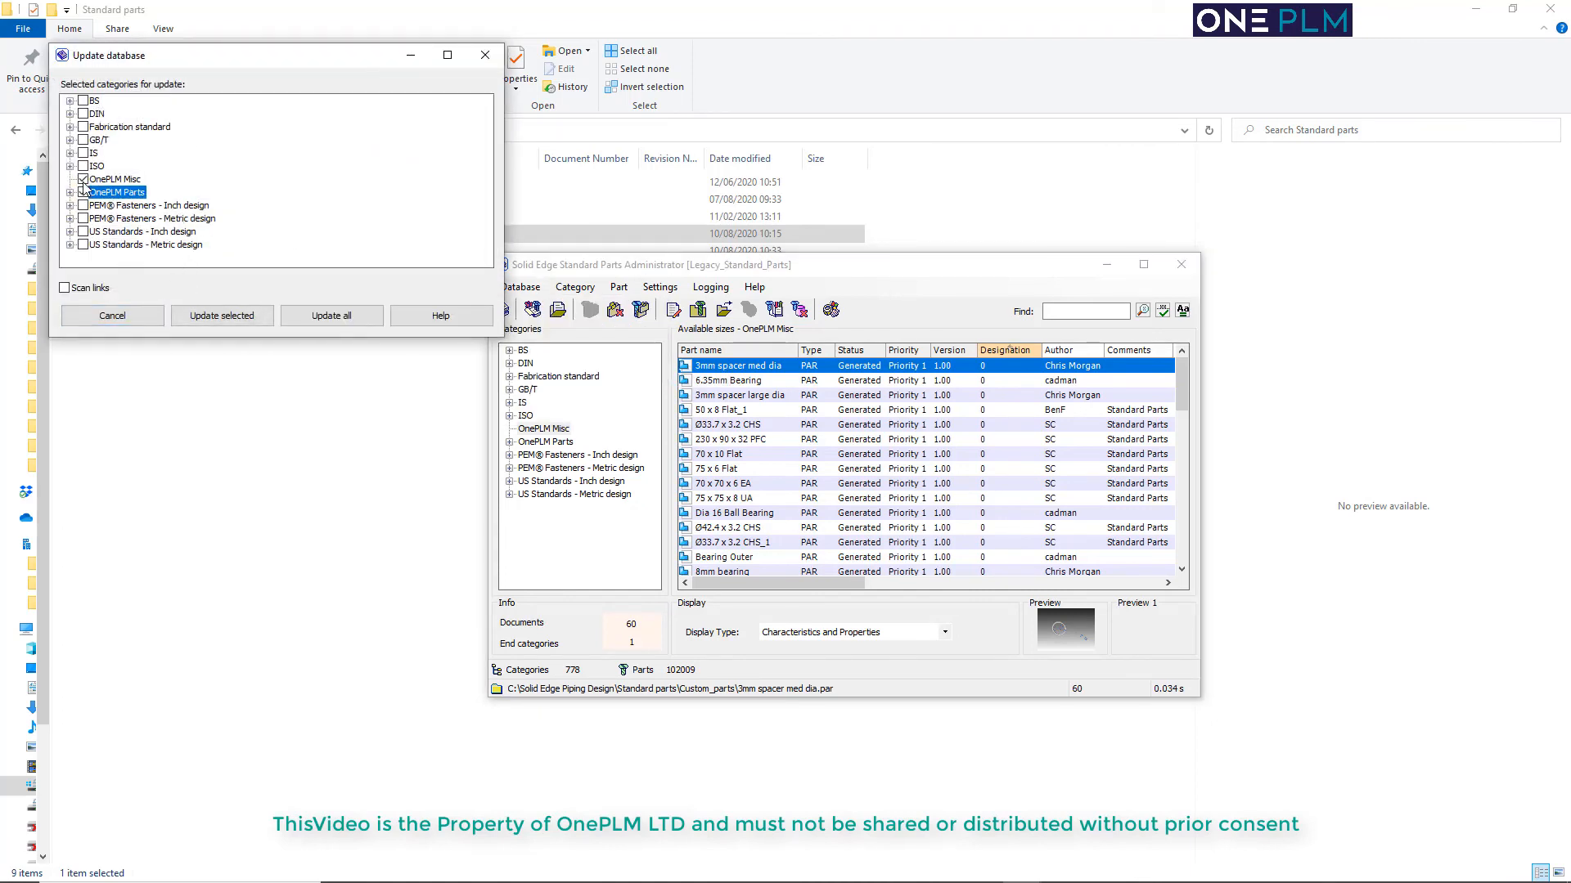
pyautogui.click(222, 315)
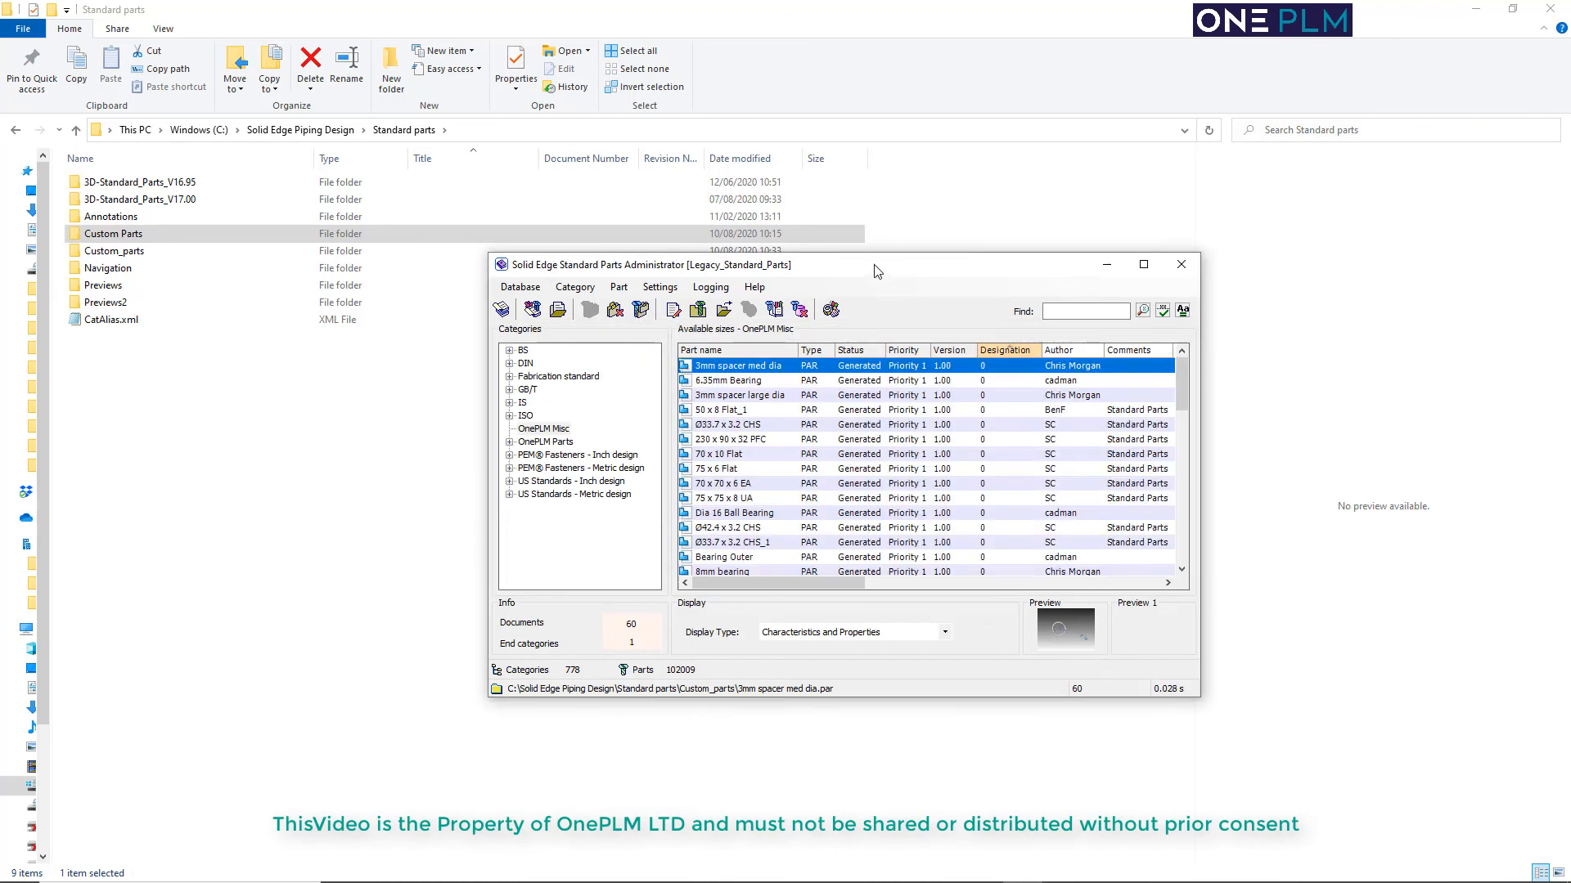
pyautogui.click(1180, 264)
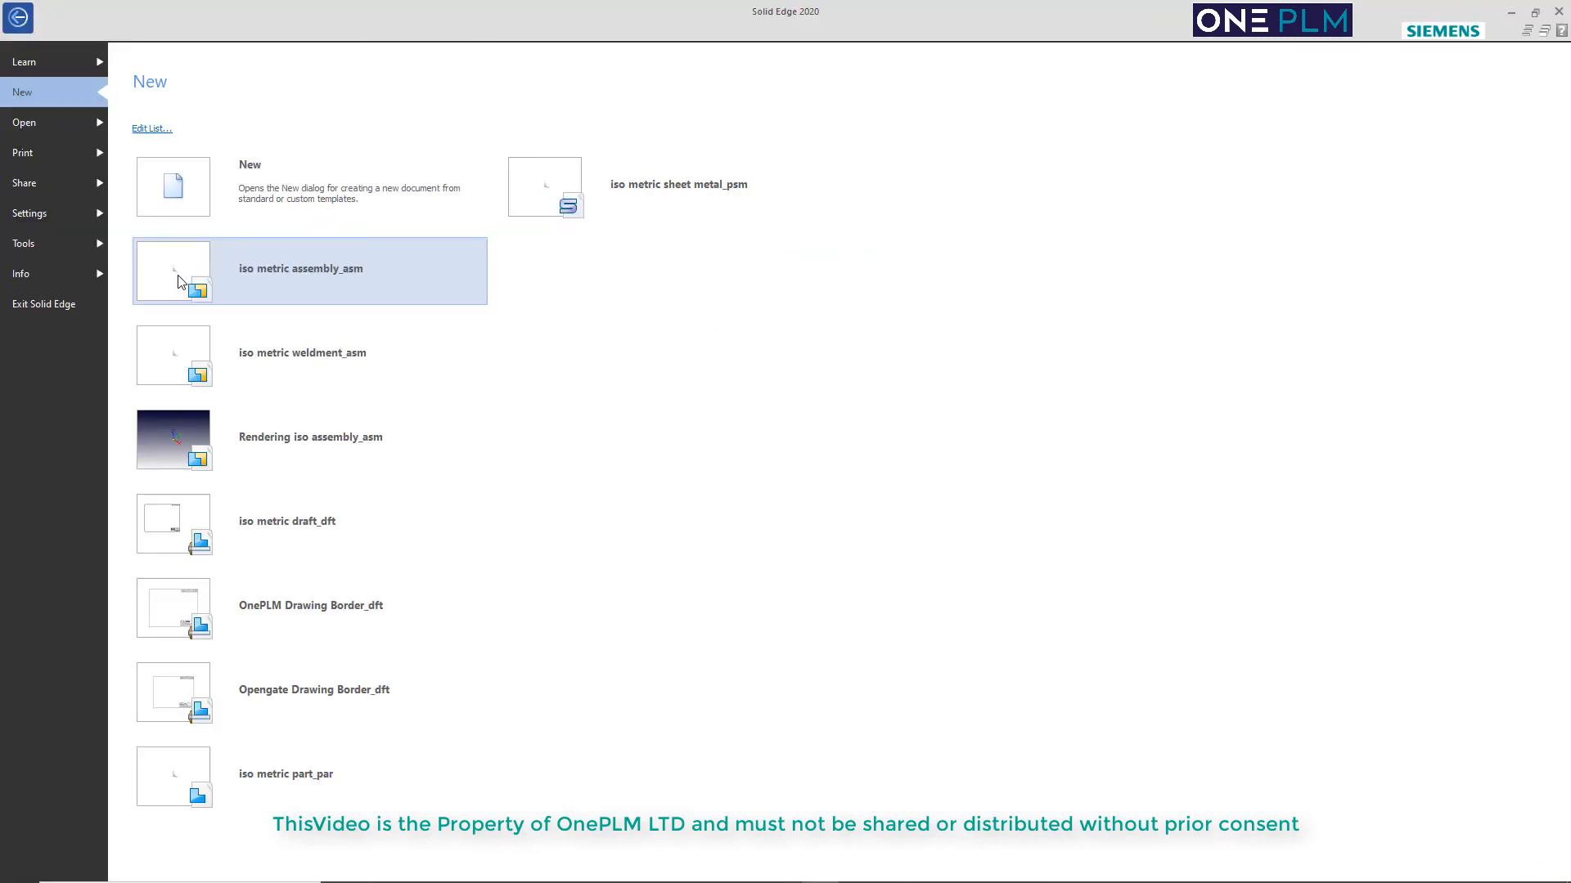
# Create a new iso metric assembly in Solid Edge and open the Standard Parts selection for inserting a component
pyautogui.click(181, 278)
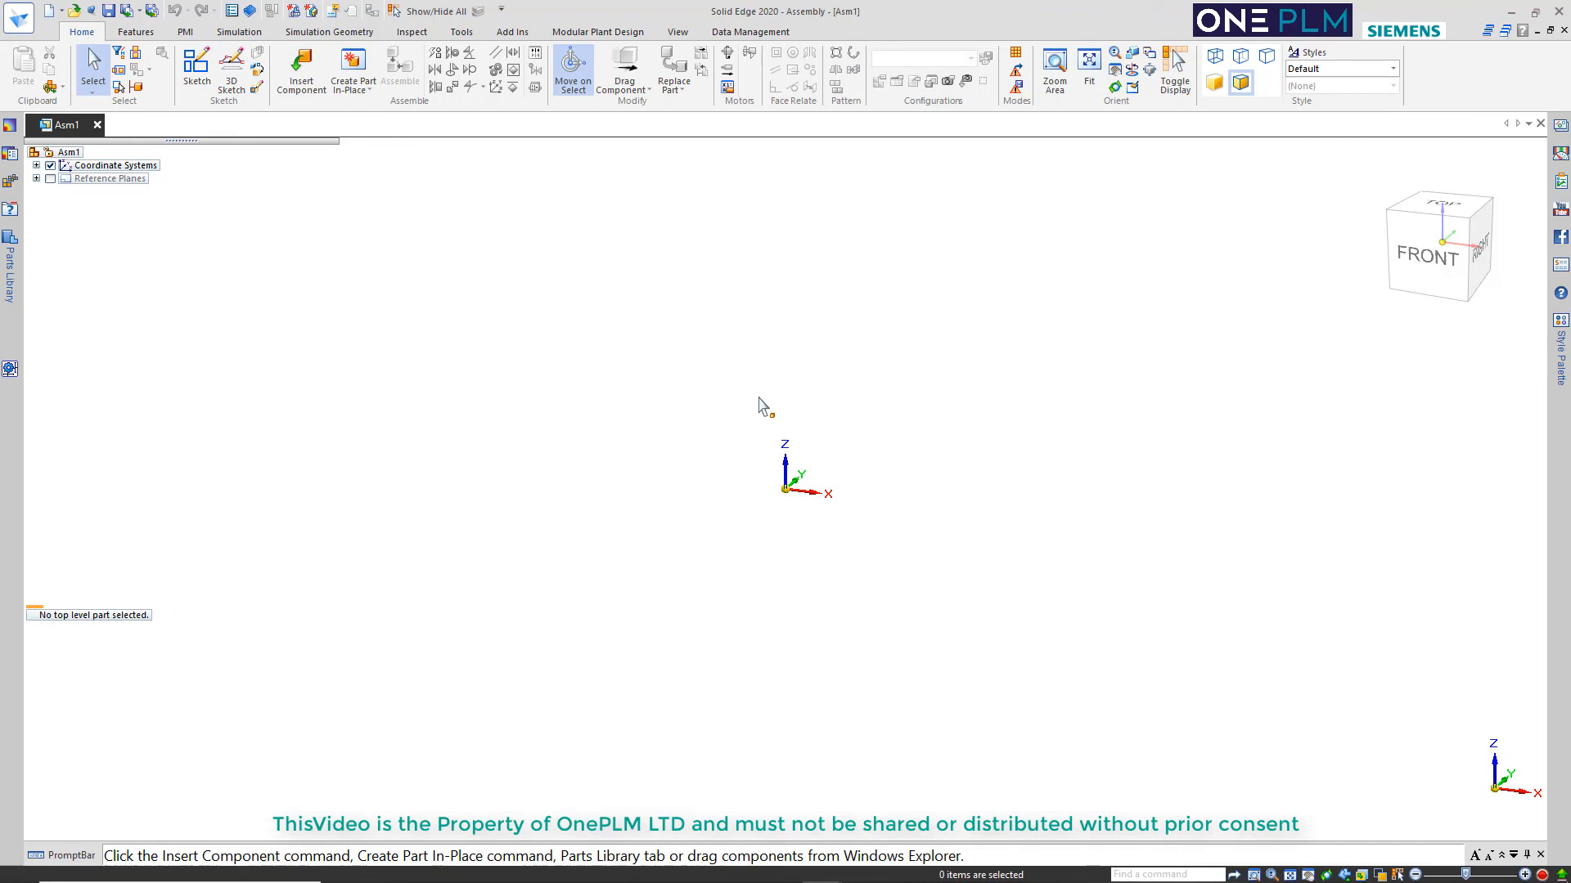
pyautogui.click(298, 77)
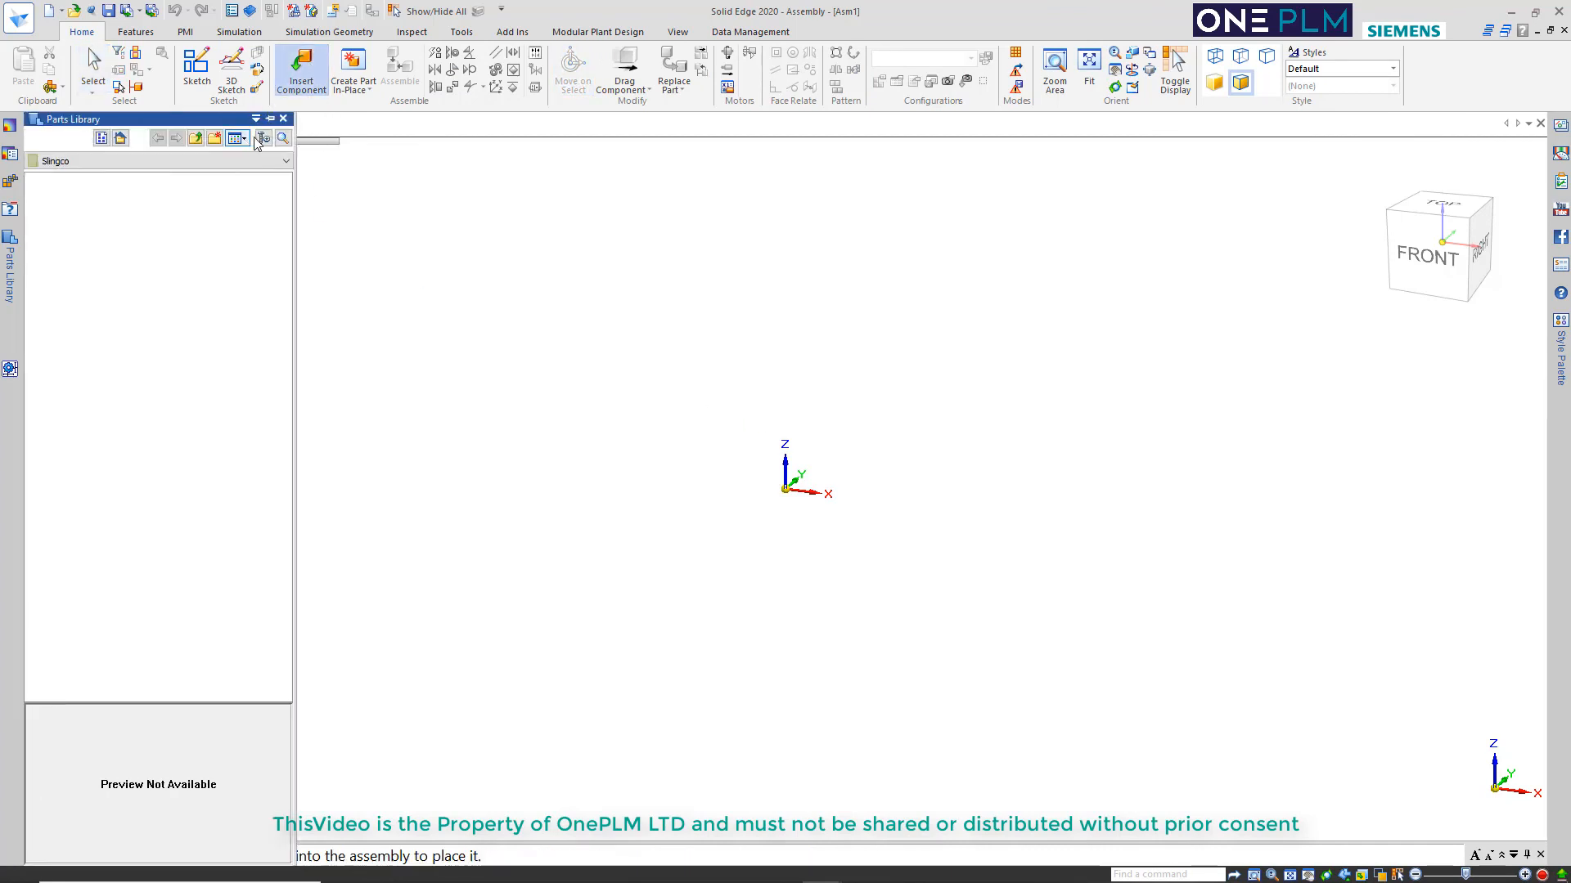
pyautogui.click(263, 138)
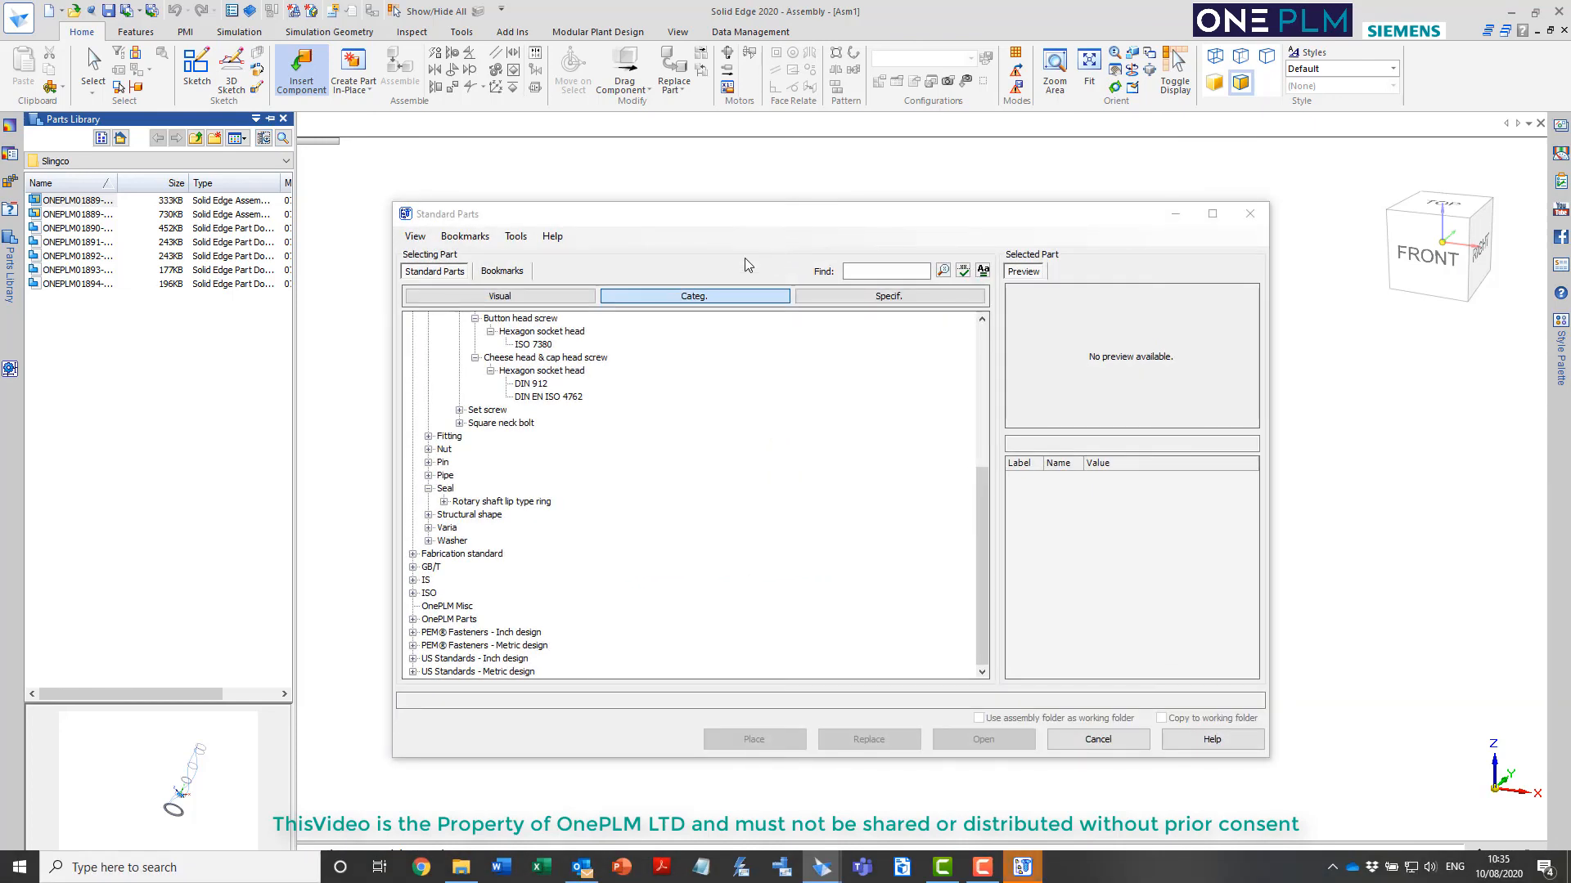
# Browse to the Hoses category under OnePLM Parts and pick 0.25in among the inside diameters
pyautogui.click(450, 618)
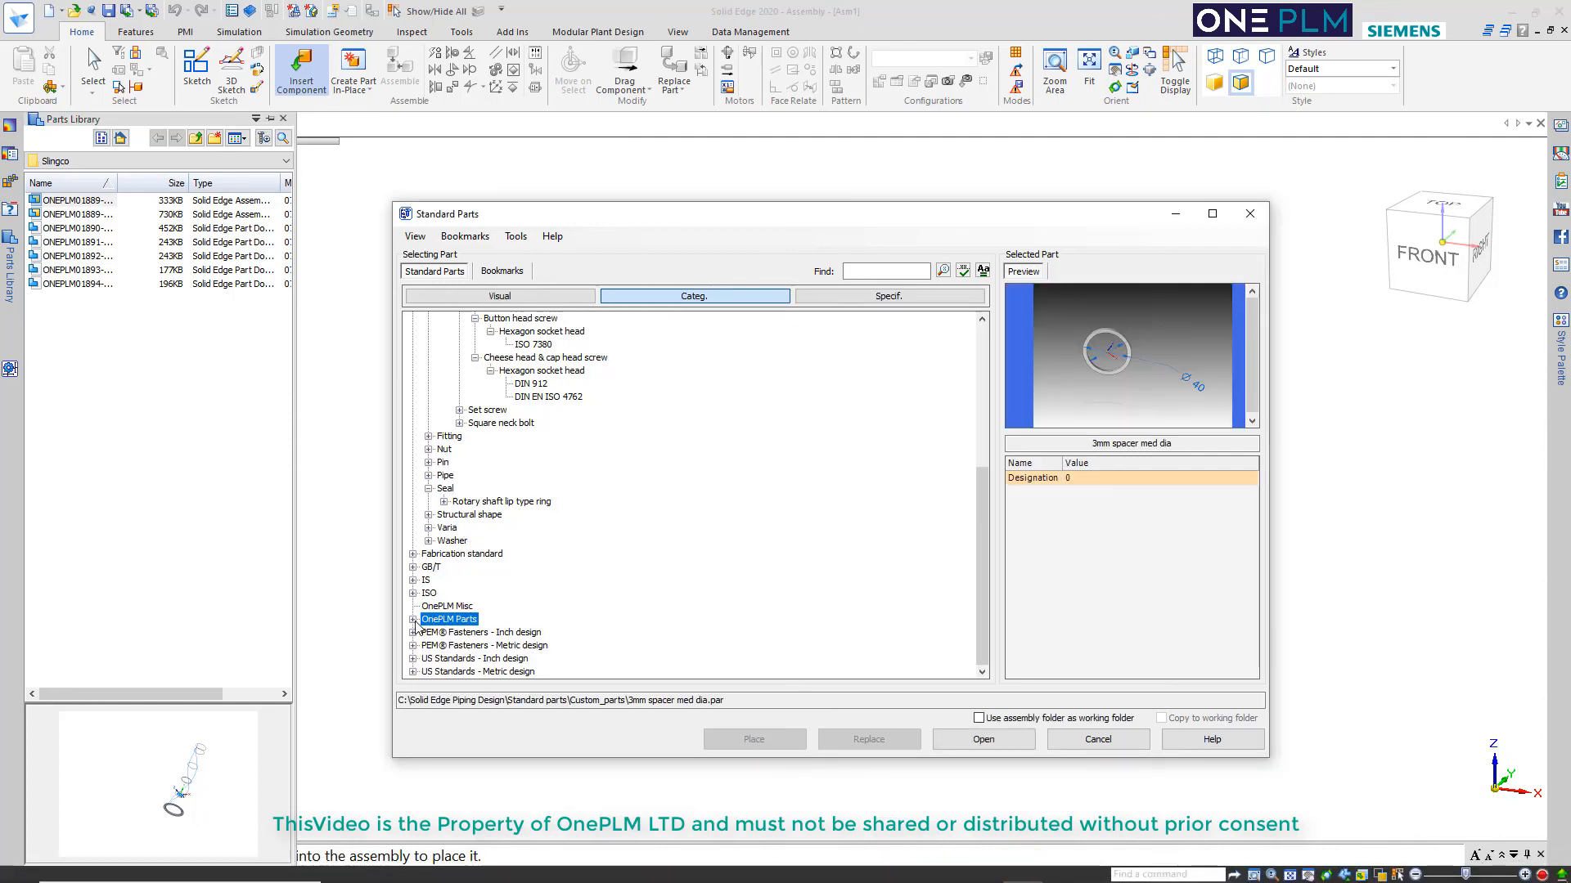
pyautogui.click(414, 619)
pyautogui.click(449, 633)
pyautogui.click(778, 348)
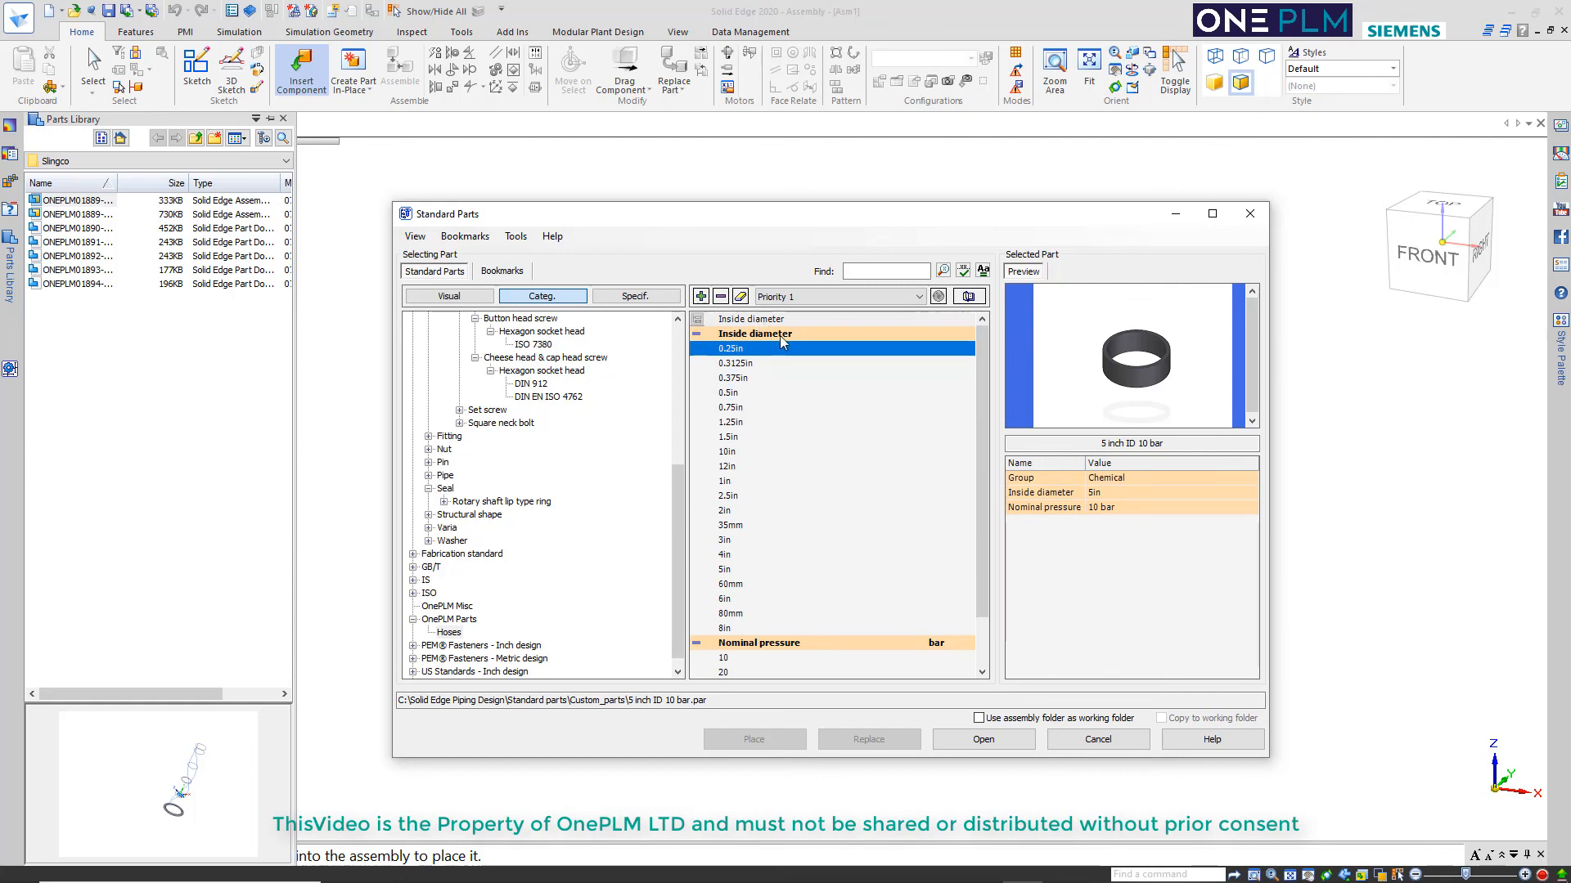
# Filter the hoses to 10 bar nominal pressure, the Chemical group and a 2in inside diameter
pyautogui.scroll(-2, 836, 528)
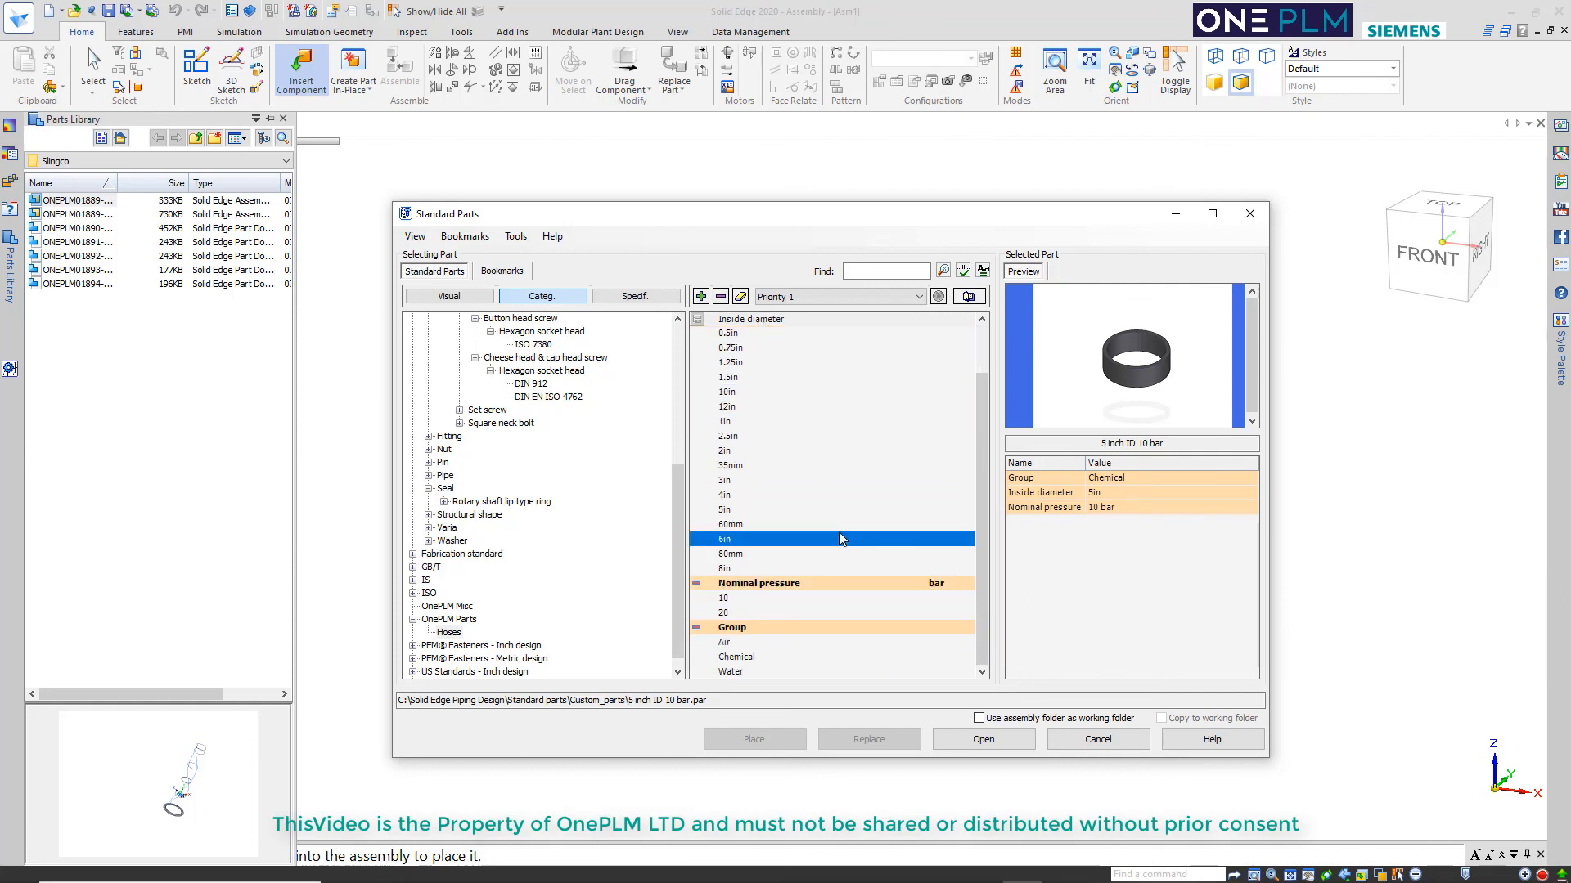
pyautogui.click(774, 600)
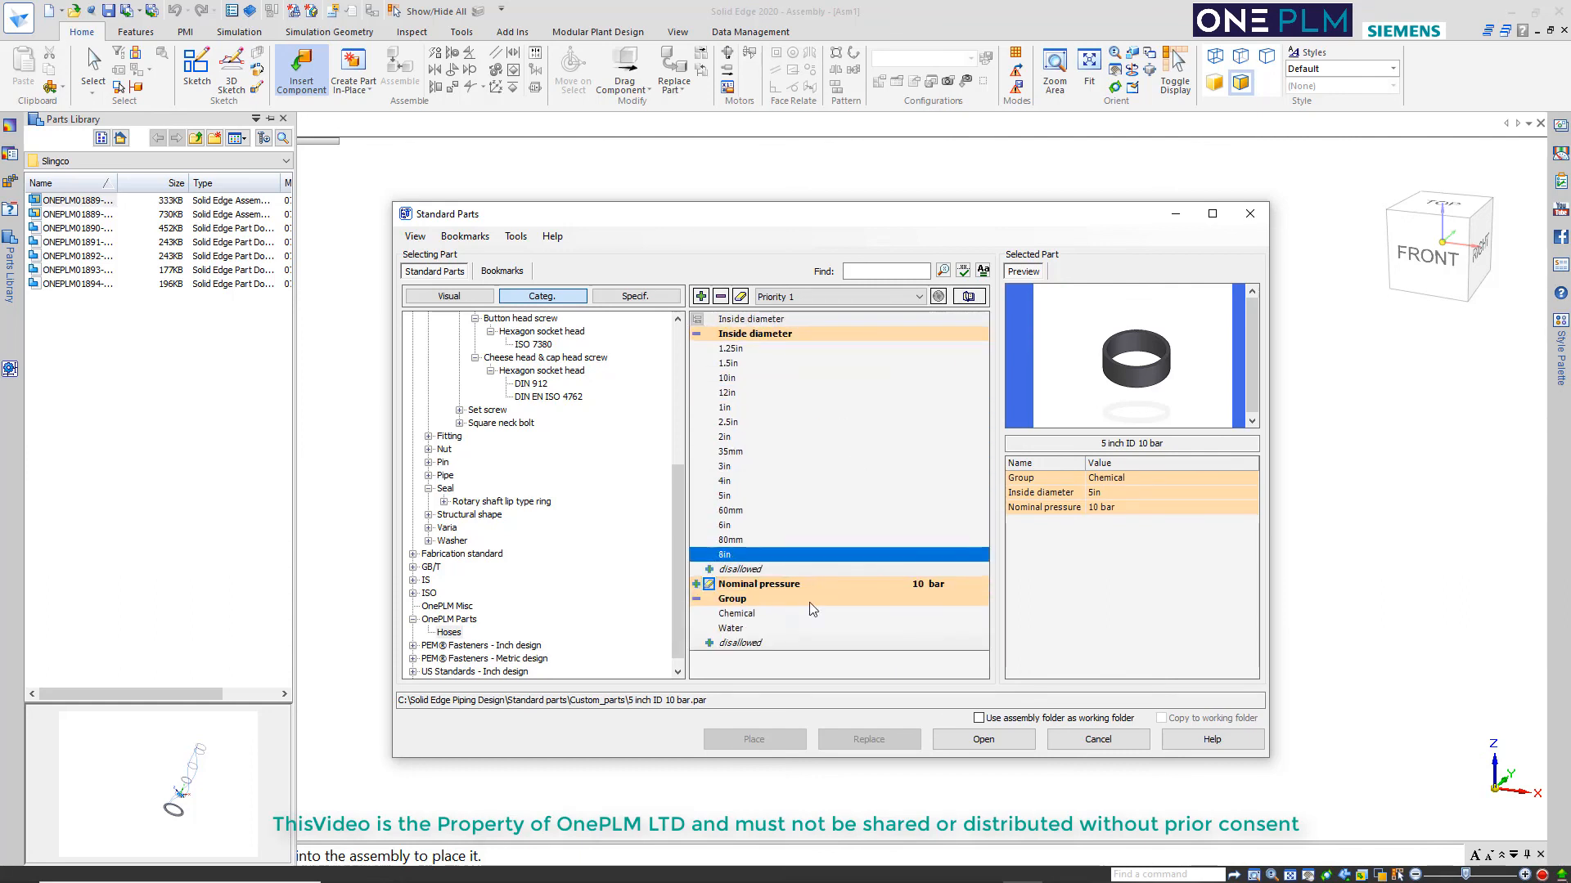
pyautogui.click(732, 628)
pyautogui.click(738, 616)
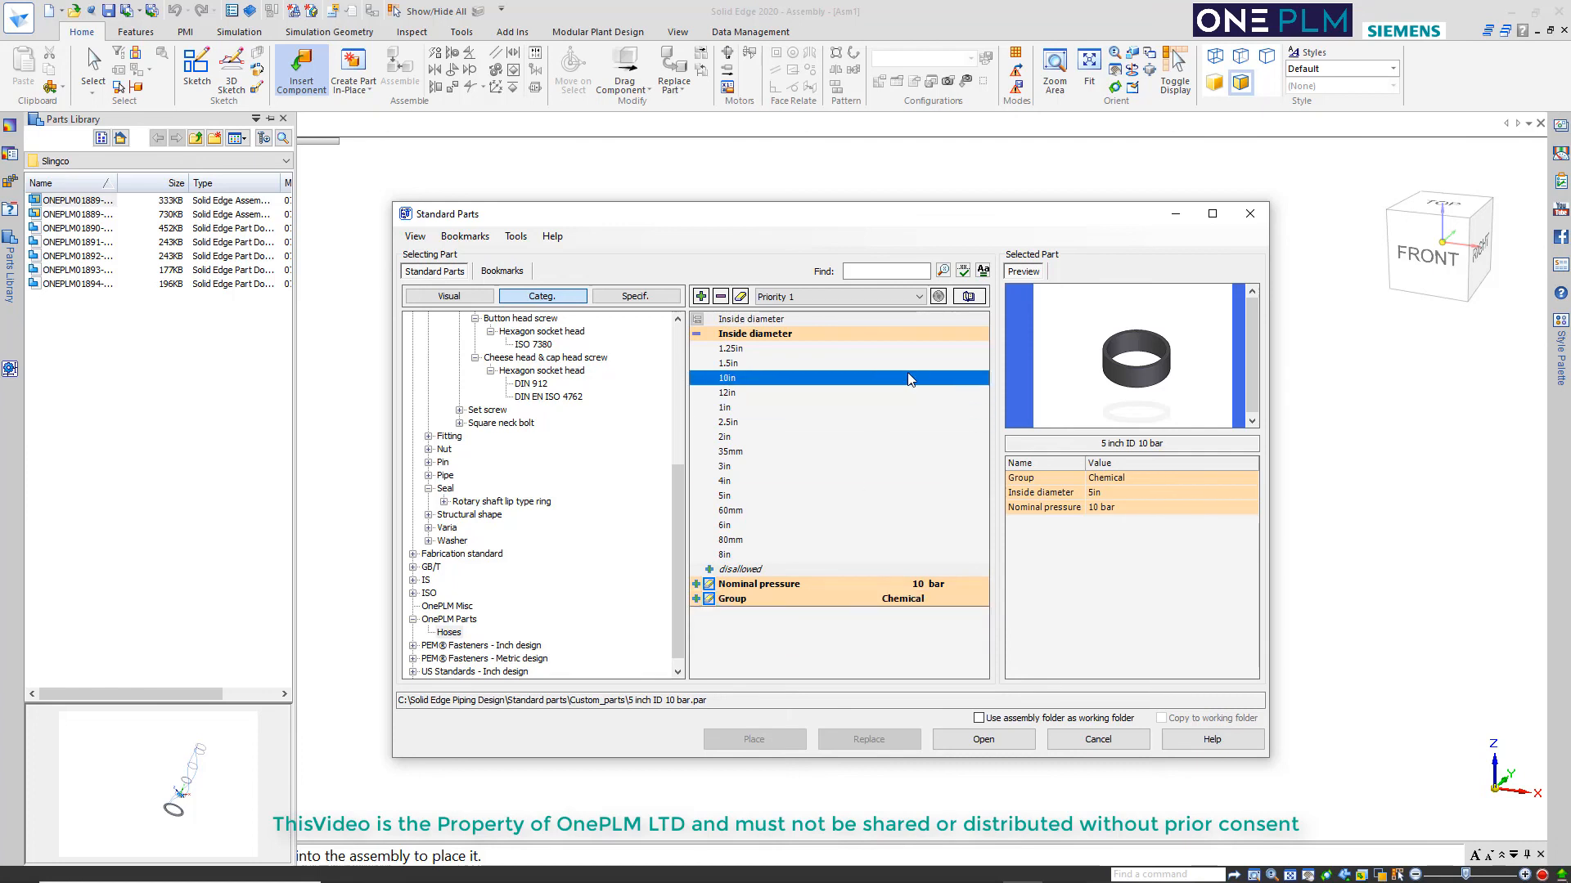
pyautogui.click(740, 439)
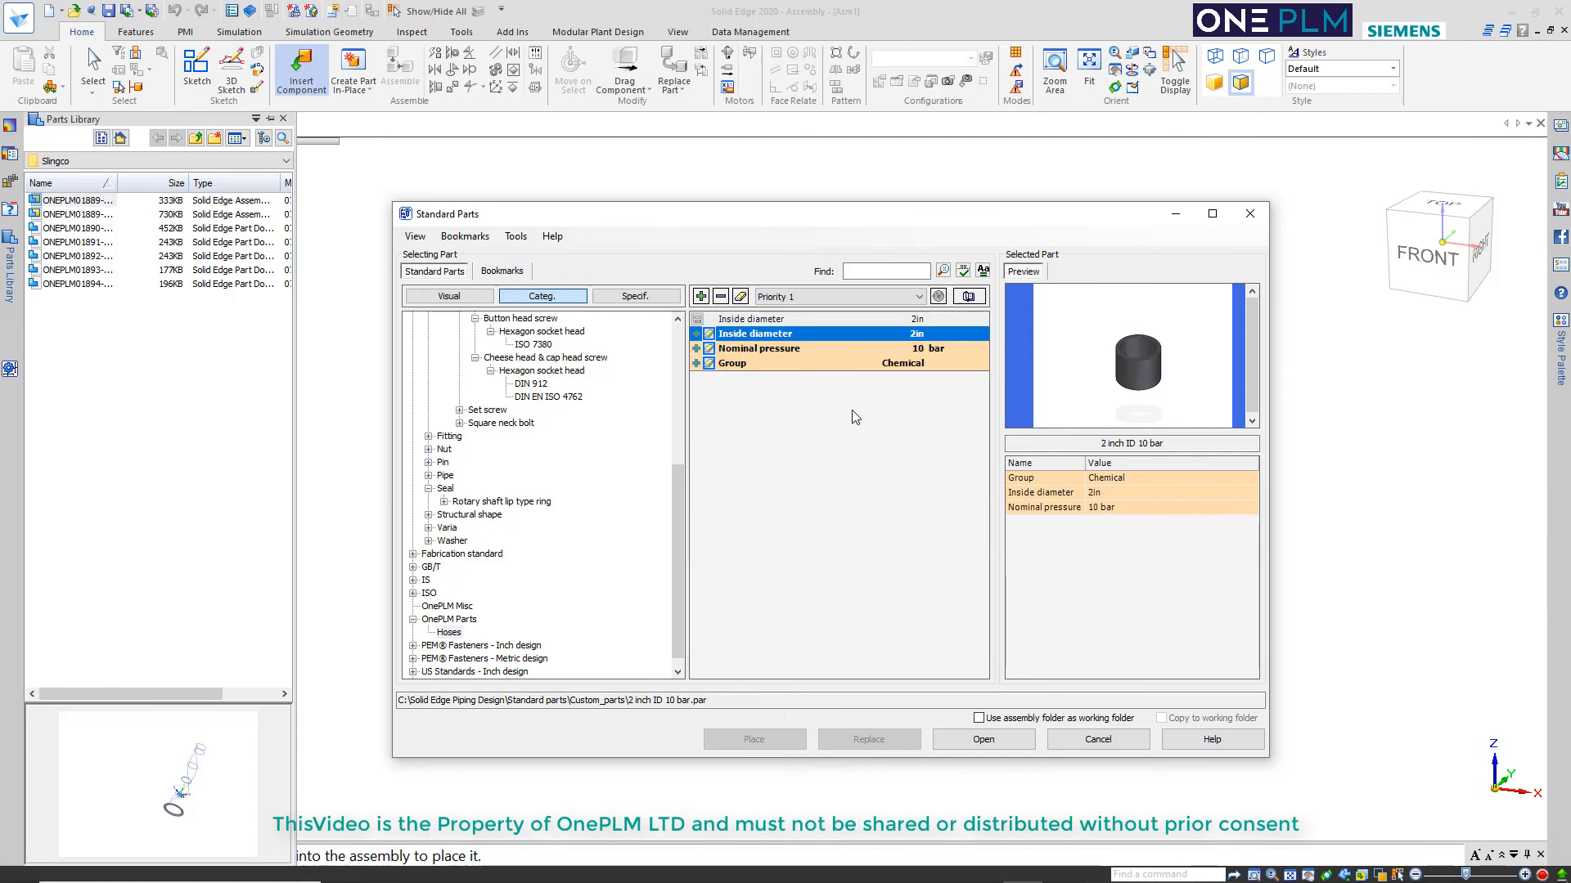
# Check the standard parts list for the filtered hose, then close the Standard Parts selection without placing a part
pyautogui.click(969, 297)
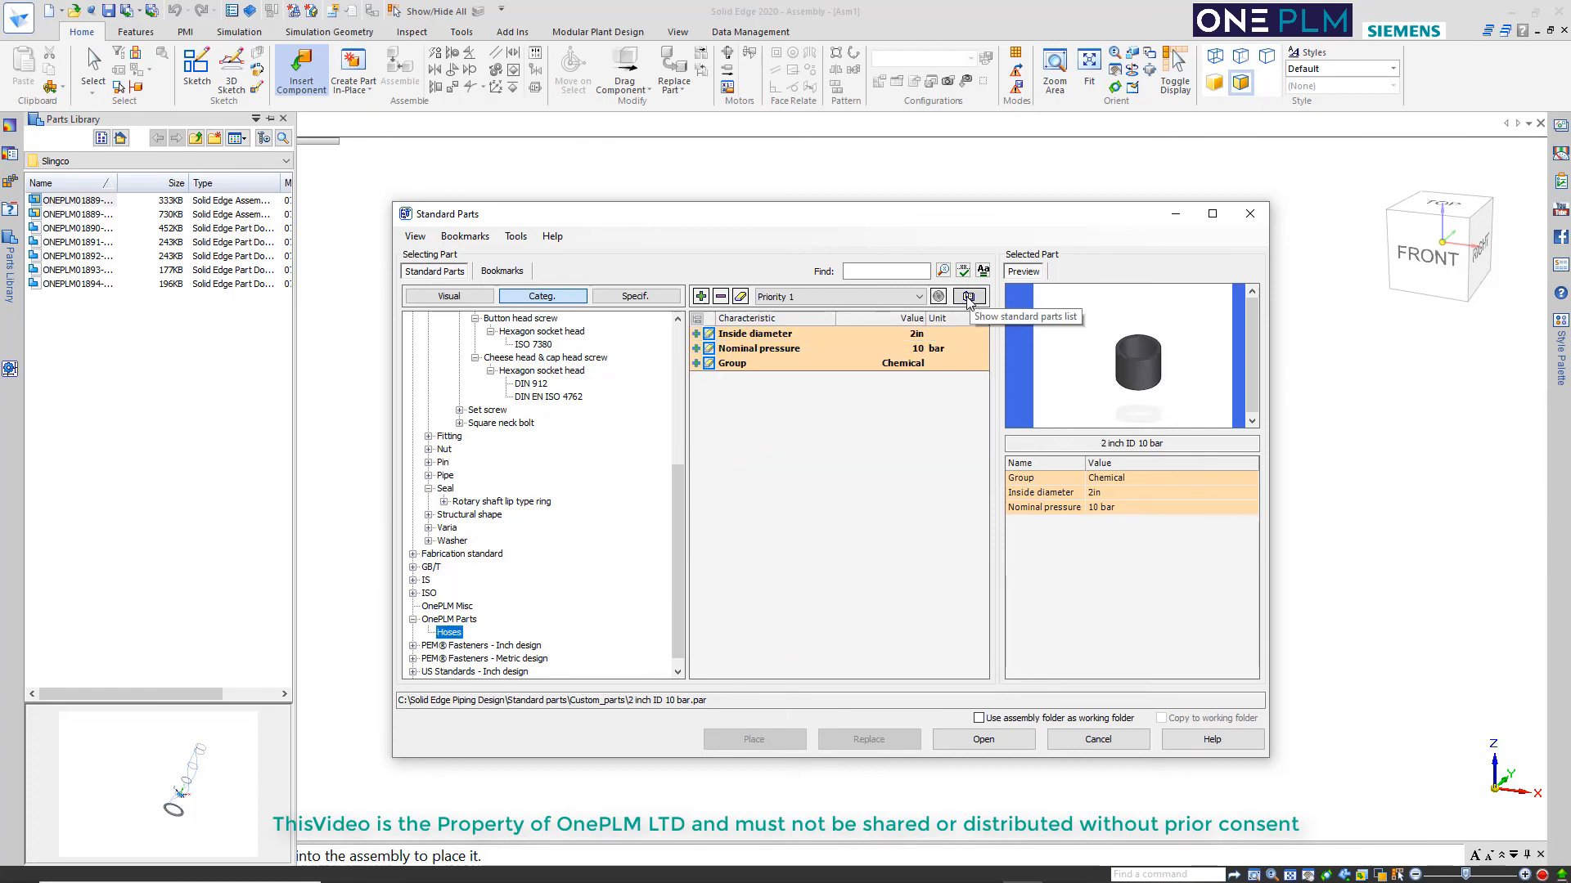
pyautogui.click(970, 298)
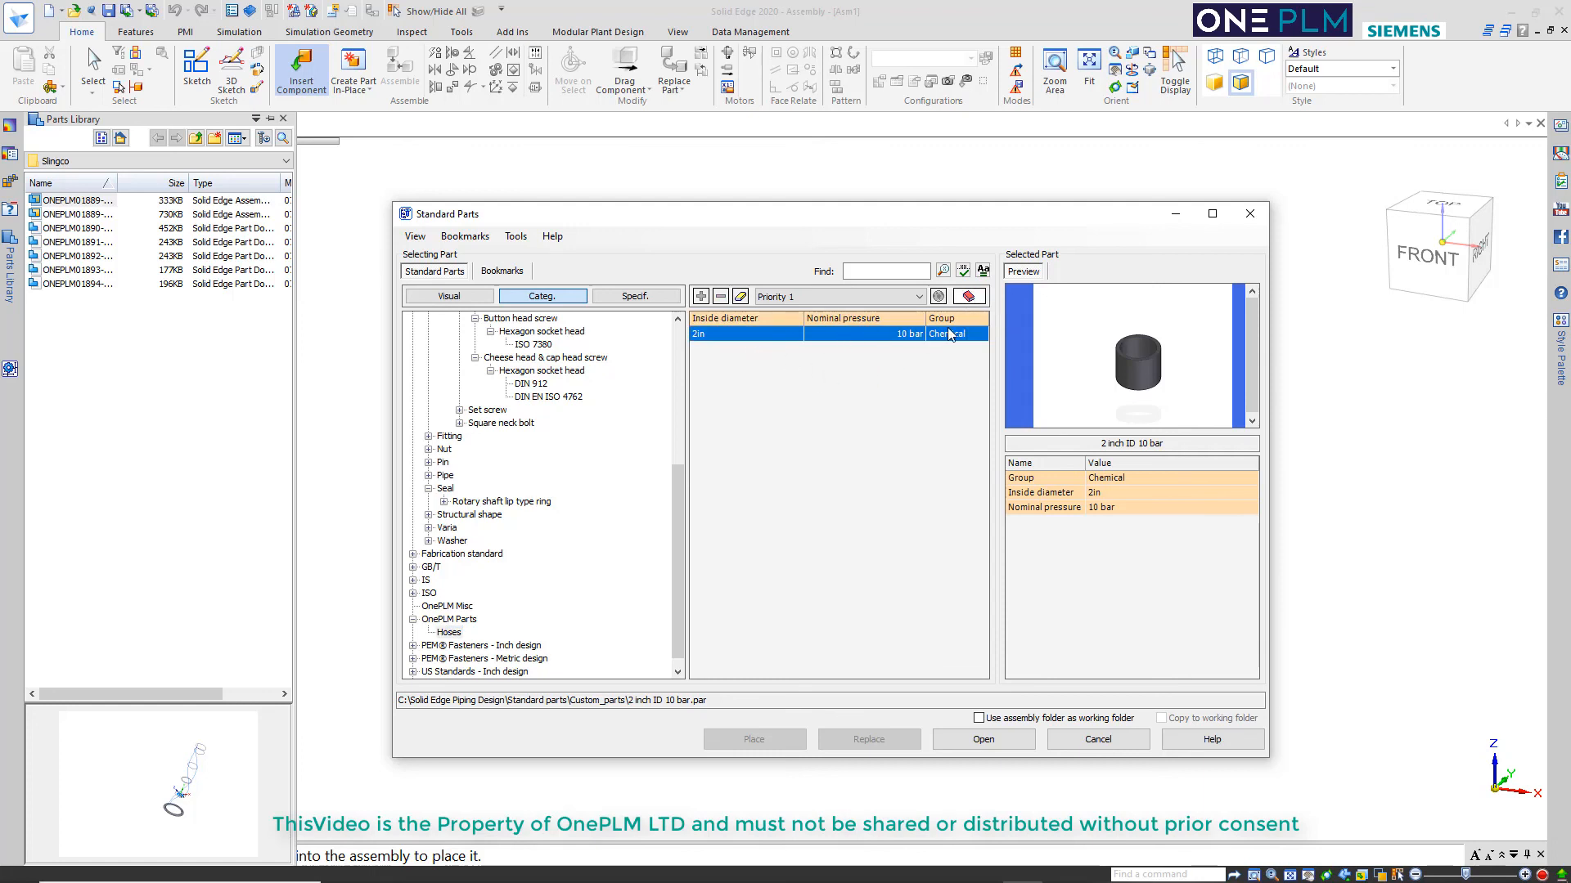
pyautogui.click(968, 298)
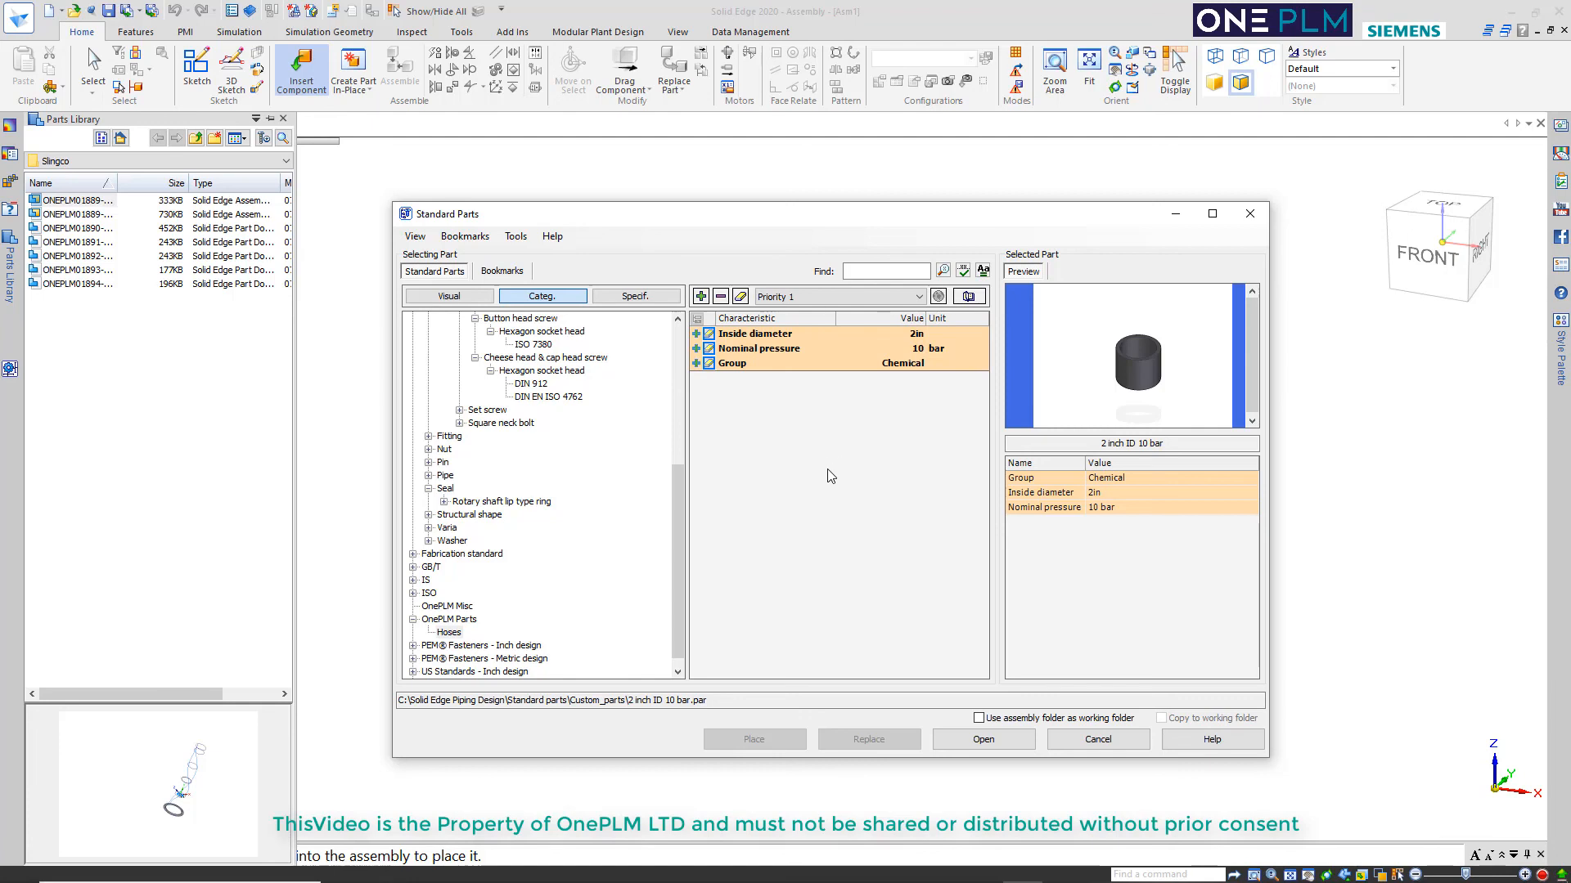
pyautogui.click(1098, 739)
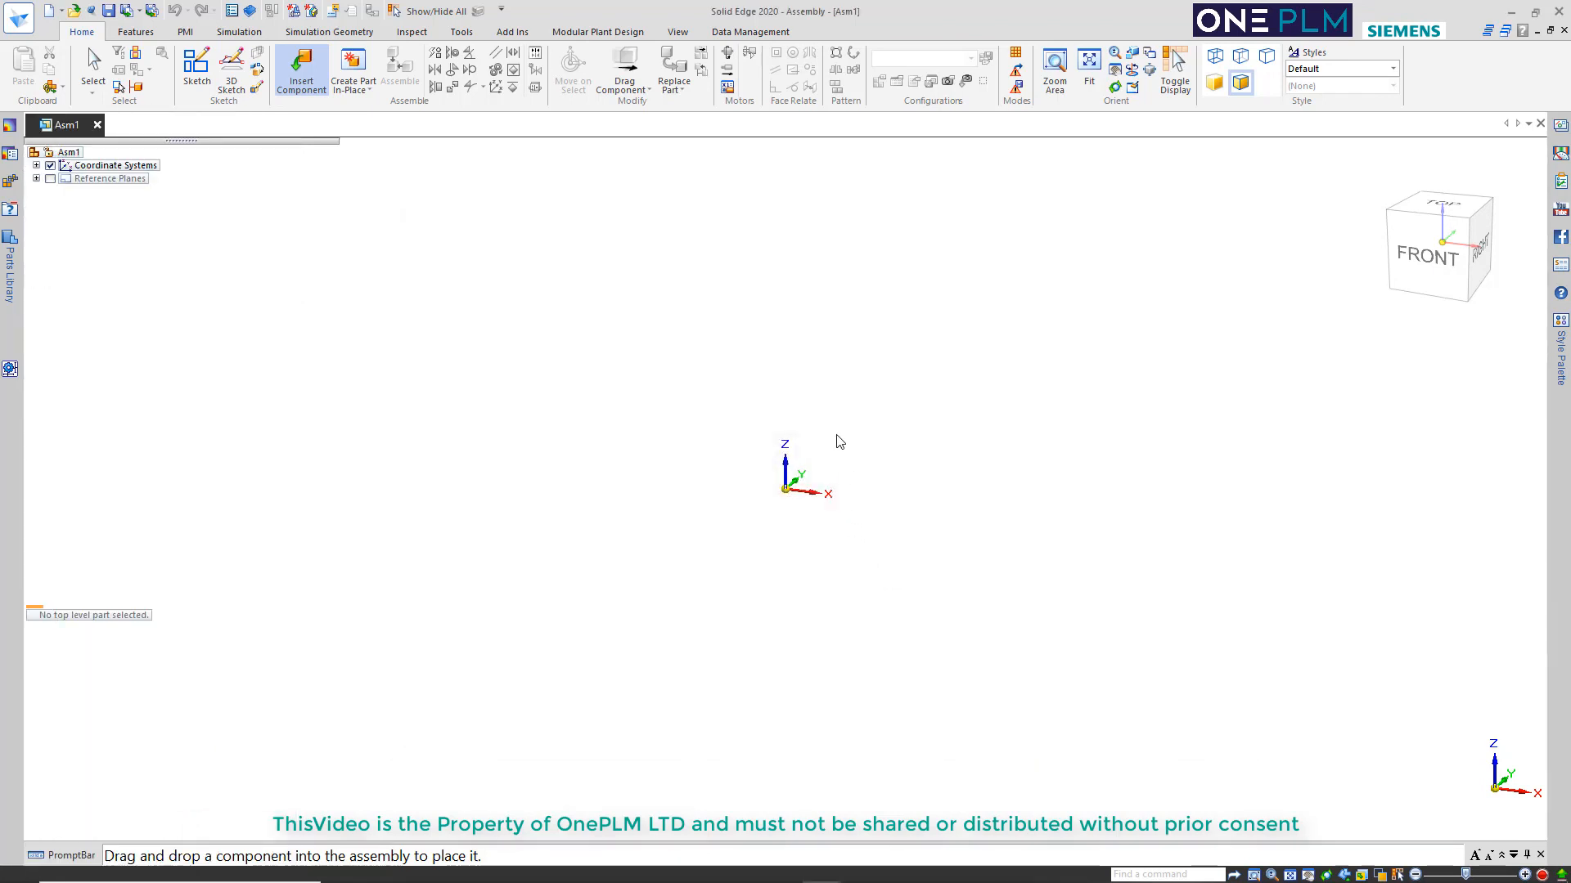